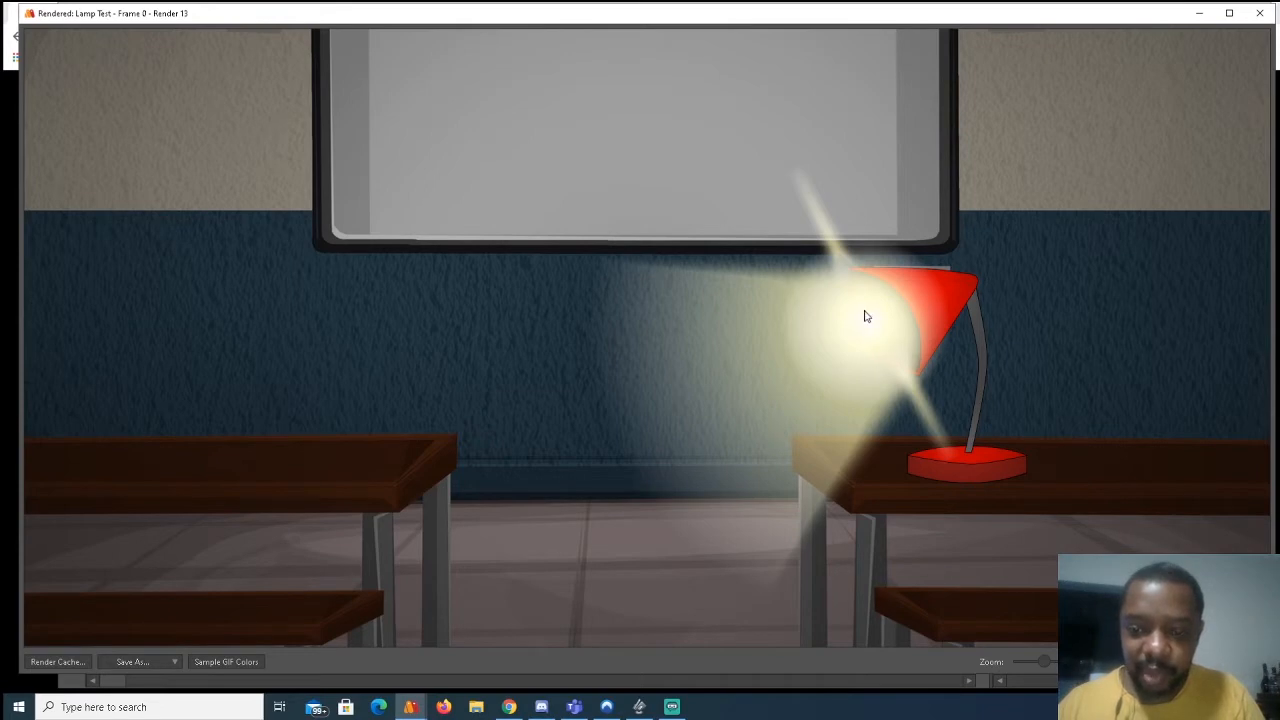
Duplicate the lamp drawing layer and place the copy above the Lamp group in the layer list.
{"action": "left_click", "coordinate": [1260, 13]}
{"action": "mouse_move", "coordinate": [639, 707]}
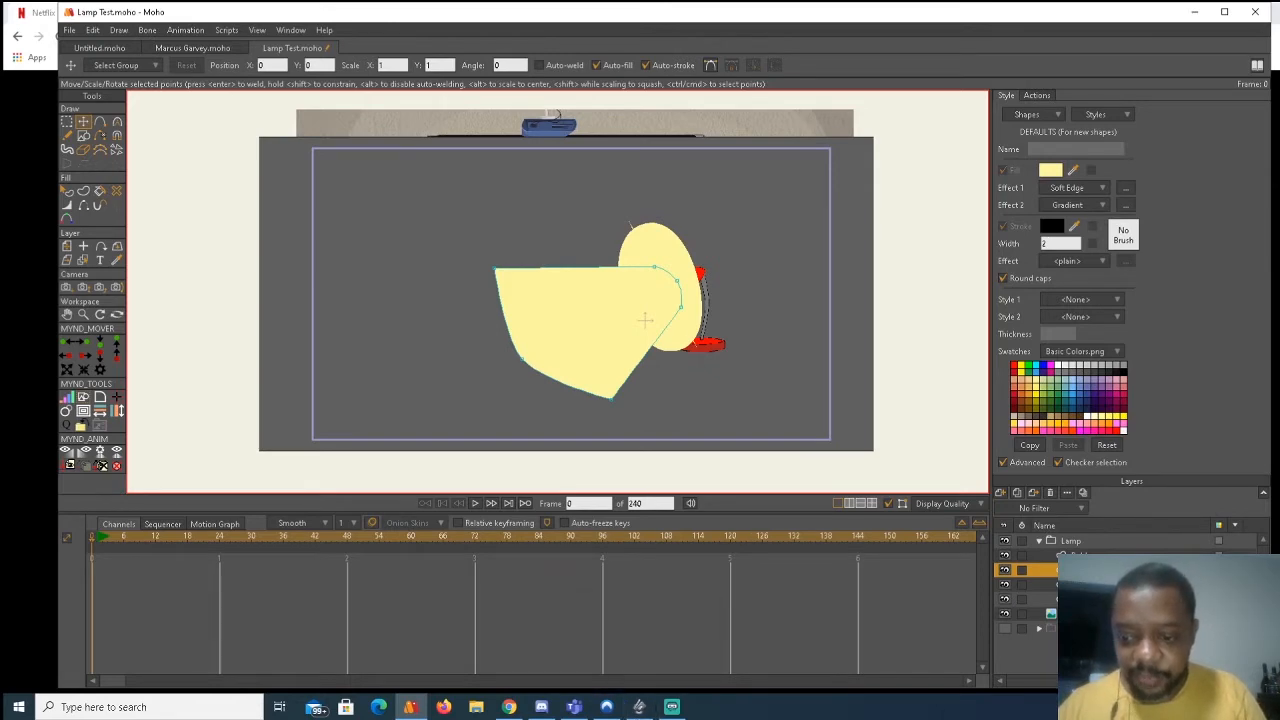
{"action": "left_click", "coordinate": [1082, 555]}
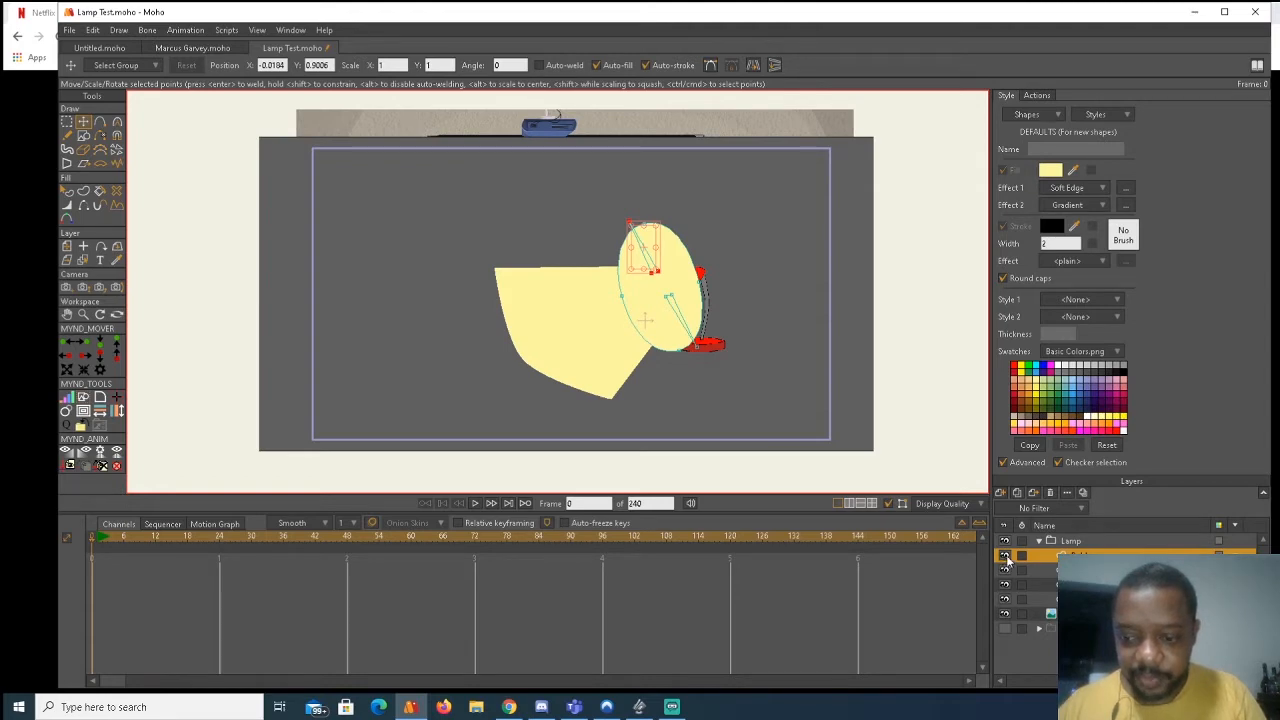
{"action": "left_click", "coordinate": [1082, 584]}
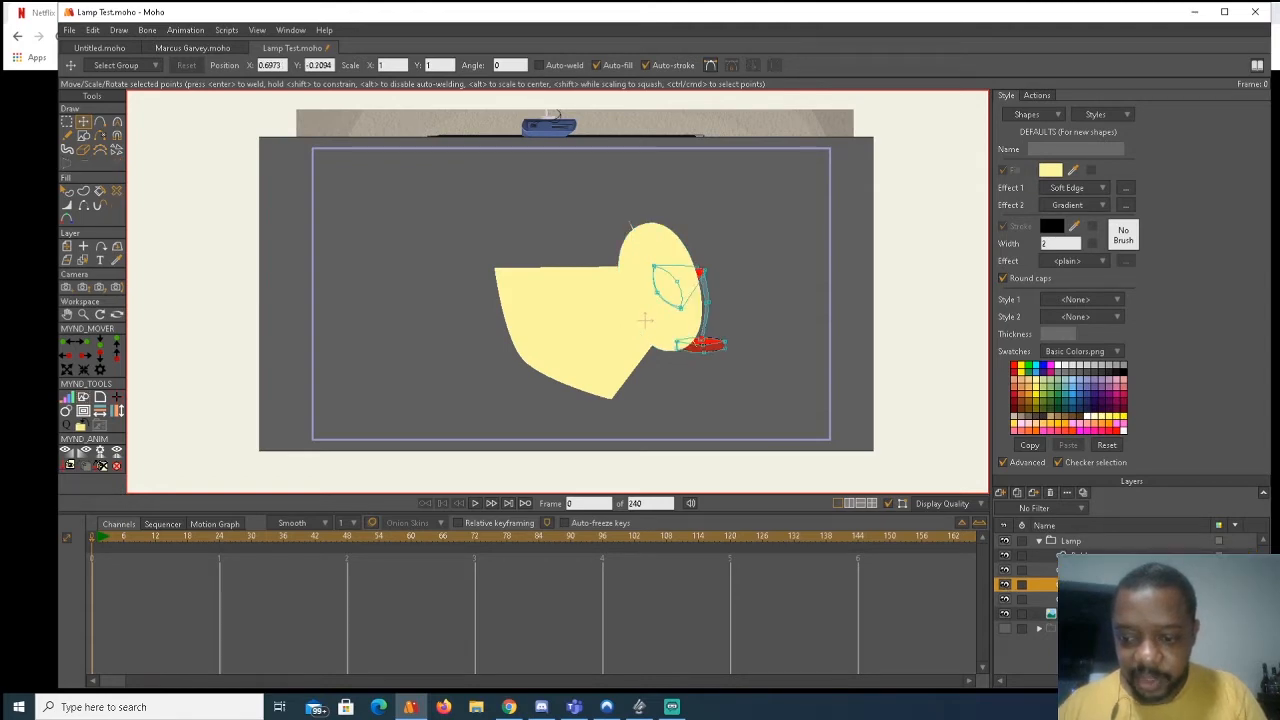
{"action": "left_click", "coordinate": [1020, 495]}
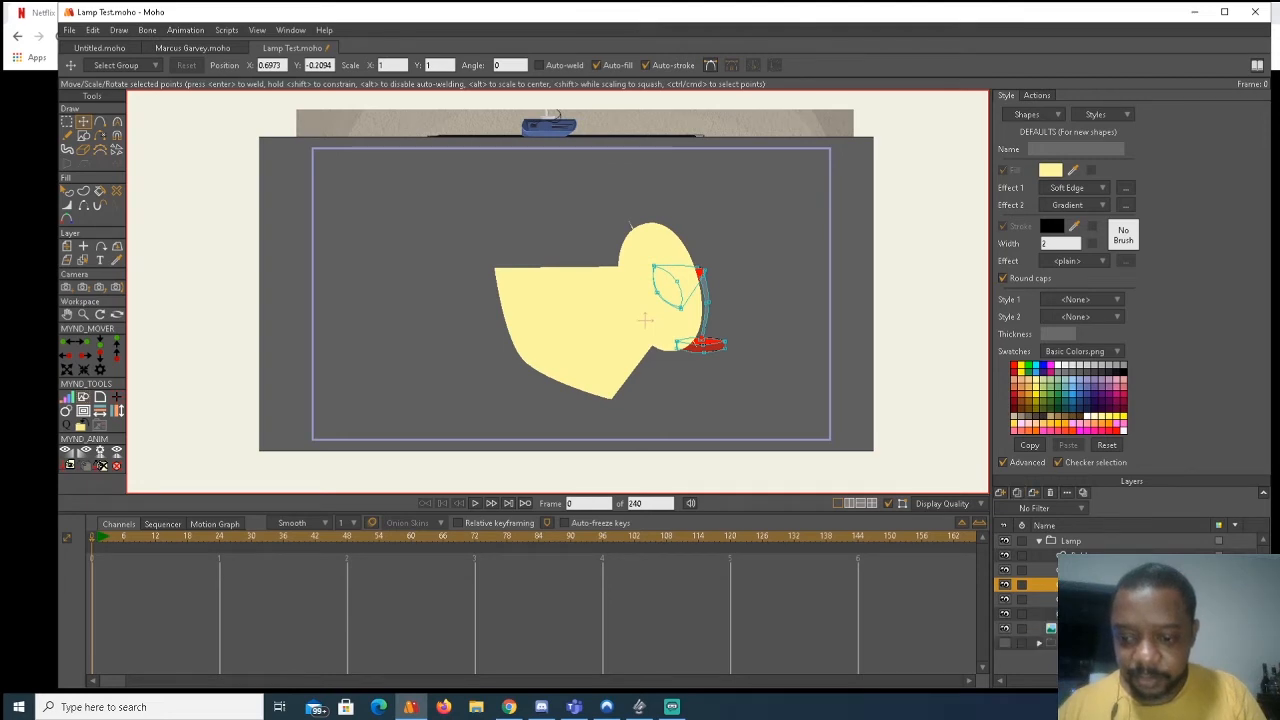
{"action": "left_click", "coordinate": [1085, 540]}
{"action": "left_click", "coordinate": [1040, 556]}
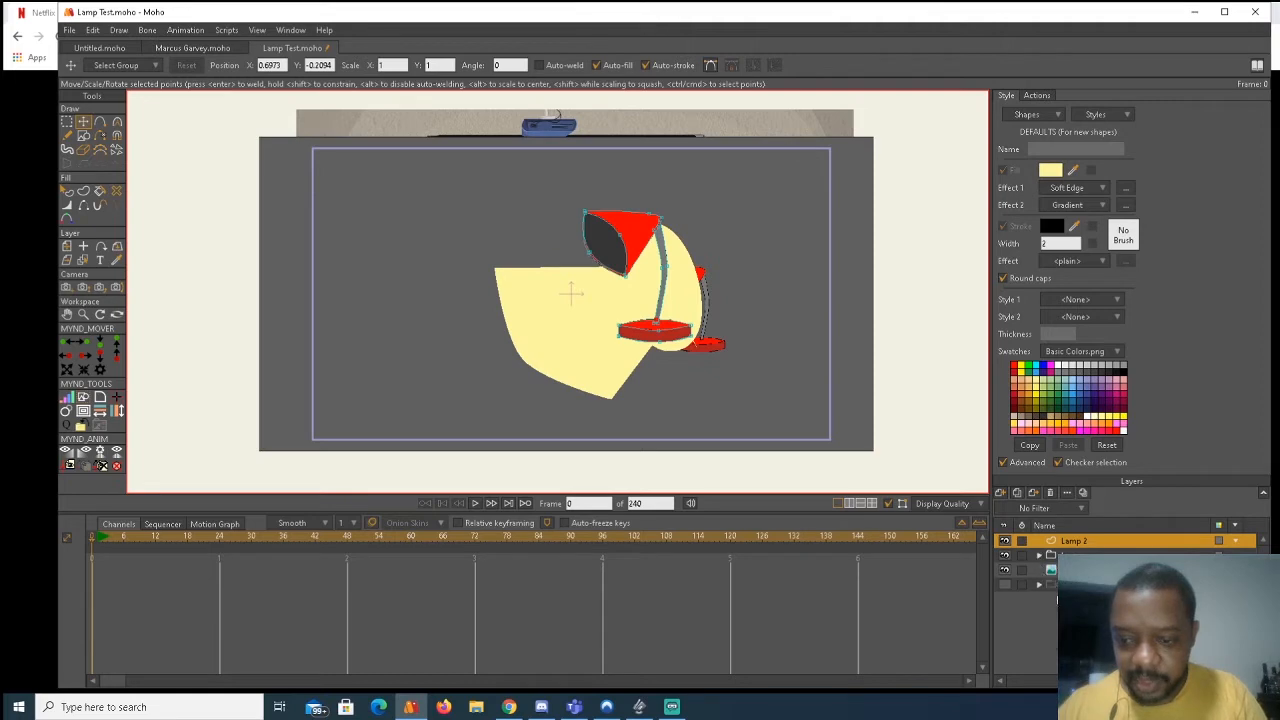
Hide the original Lamp group and render the frame to preview the duplicated lamp alone.
{"action": "left_click", "coordinate": [1004, 557]}
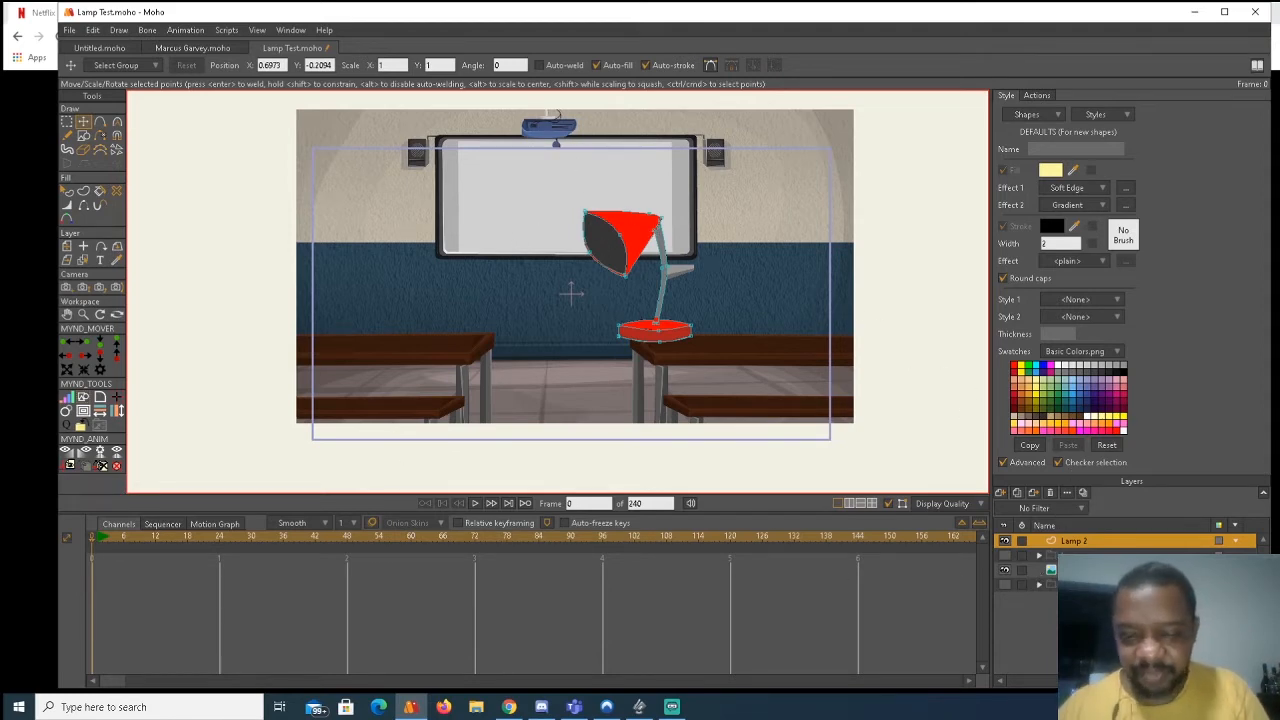
{"action": "key", "text": "ctrl+r"}
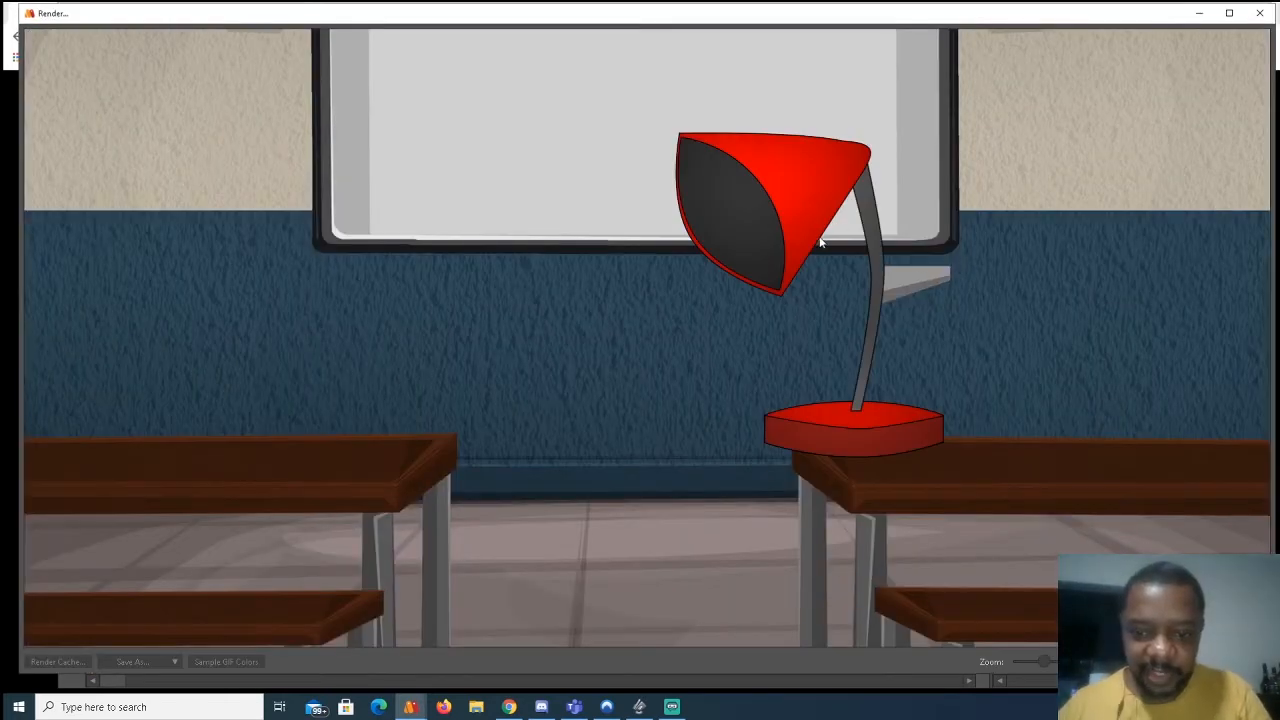
{"action": "left_click", "coordinate": [1259, 13]}
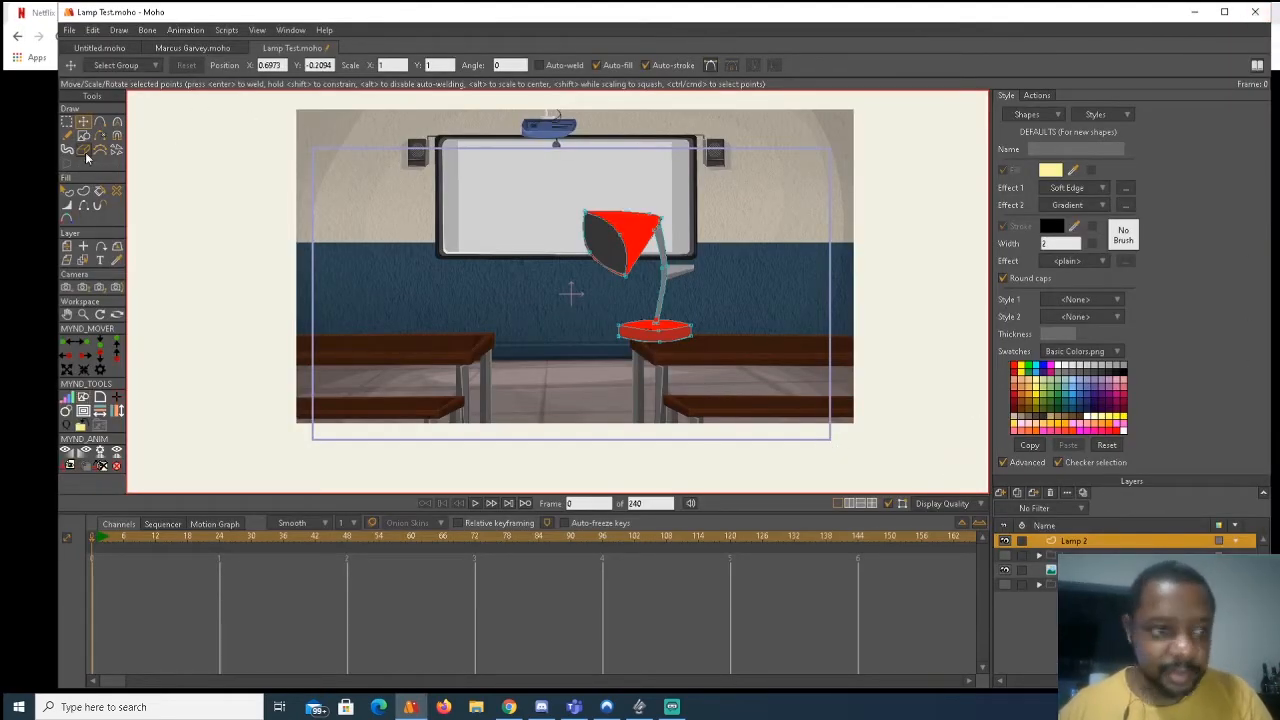
Scale the Lamp 2 layer to about 0.74 and position it on the desk.
{"action": "left_click", "coordinate": [66, 246]}
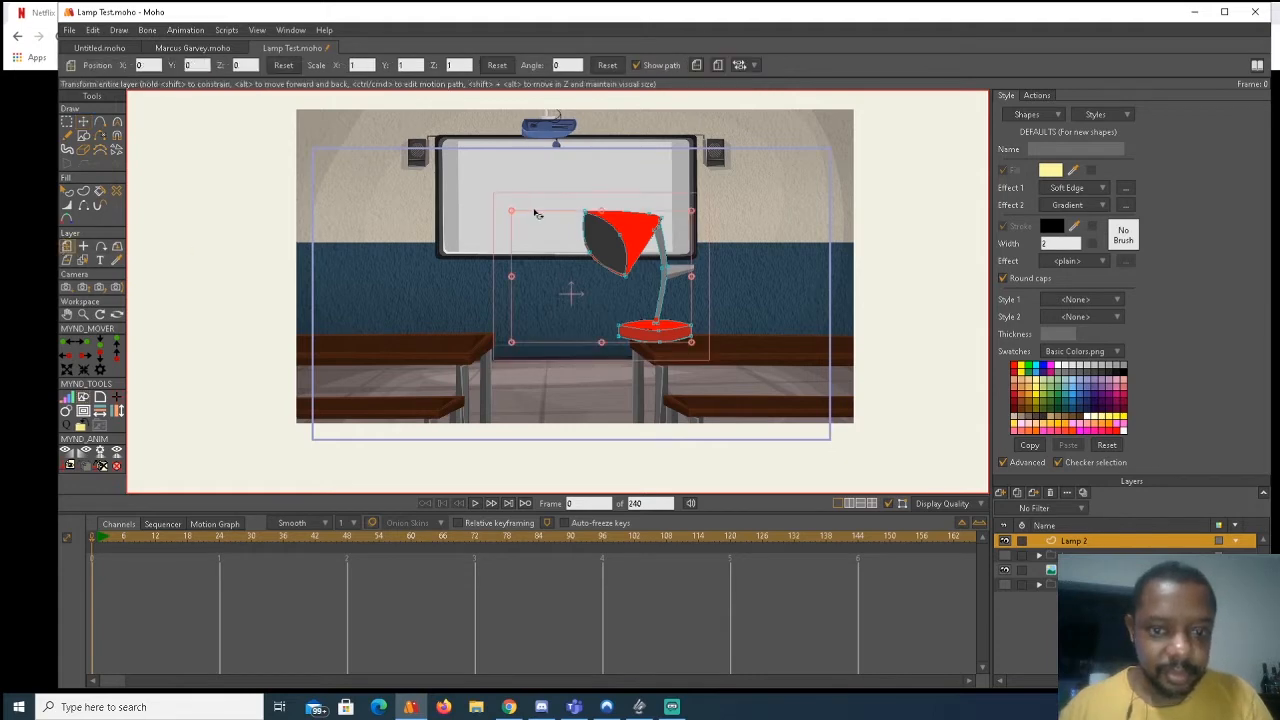
{"action": "left_click_drag", "start_coordinate": [512, 215], "coordinate": [689, 287]}
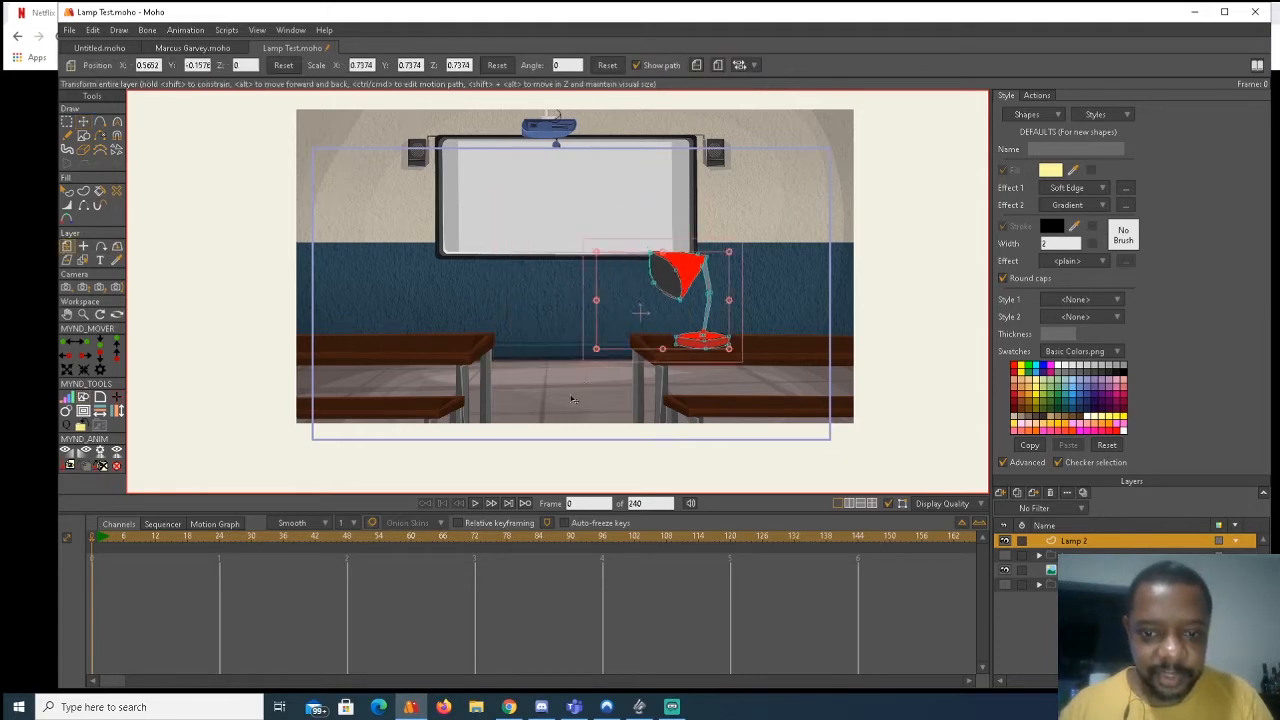
{"action": "scroll", "coordinate": [602, 397], "scroll_direction": "up", "scroll_amount": 4}
{"action": "left_click_drag", "start_coordinate": [632, 340], "coordinate": [536, 480]}
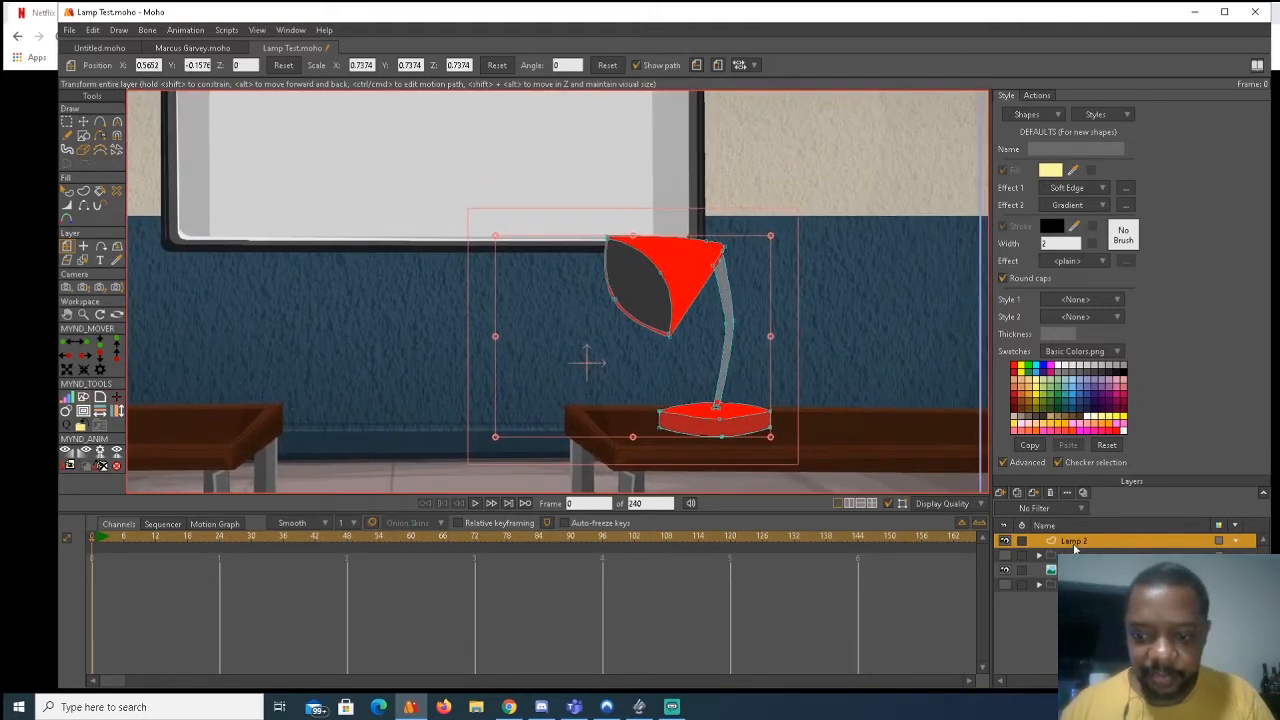
Add a new vector layer above Lamp 2, reset both fill effects to plain and turn off the advanced style options.
{"action": "left_click", "coordinate": [1001, 493]}
{"action": "left_click", "coordinate": [1017, 509]}
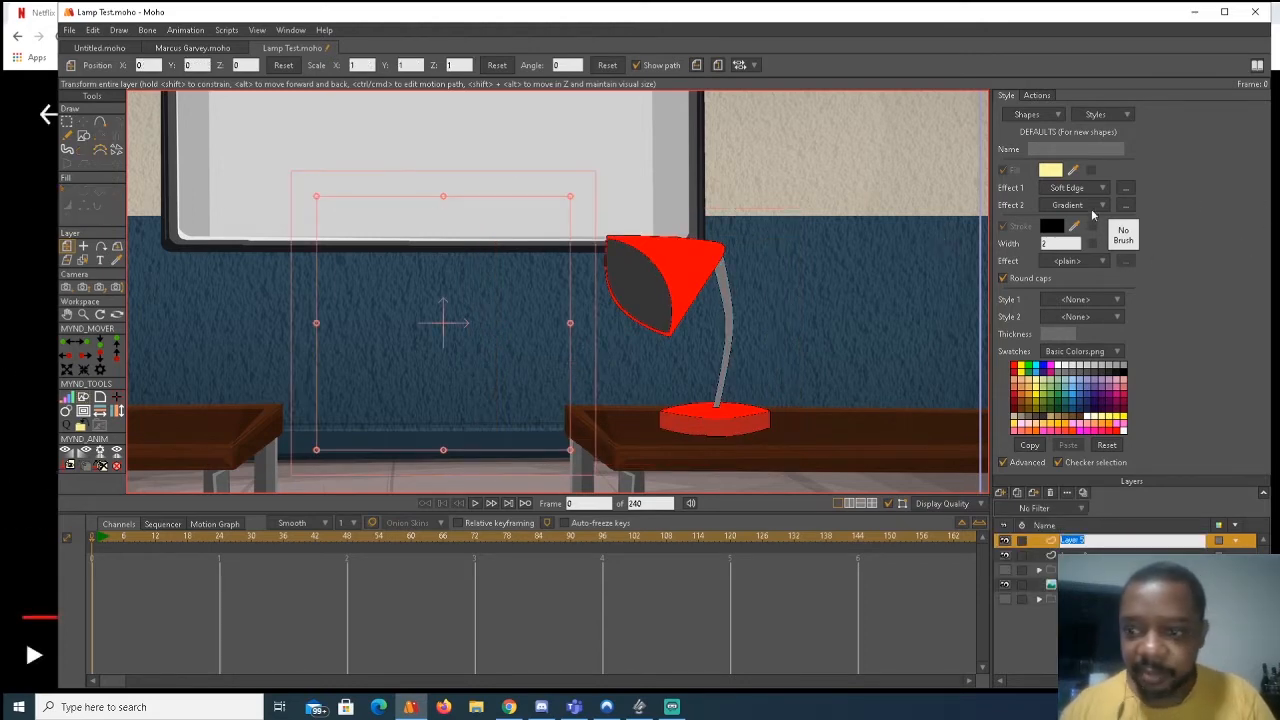
{"action": "left_click", "coordinate": [1095, 190]}
{"action": "left_click", "coordinate": [1105, 203]}
{"action": "left_click", "coordinate": [1100, 206]}
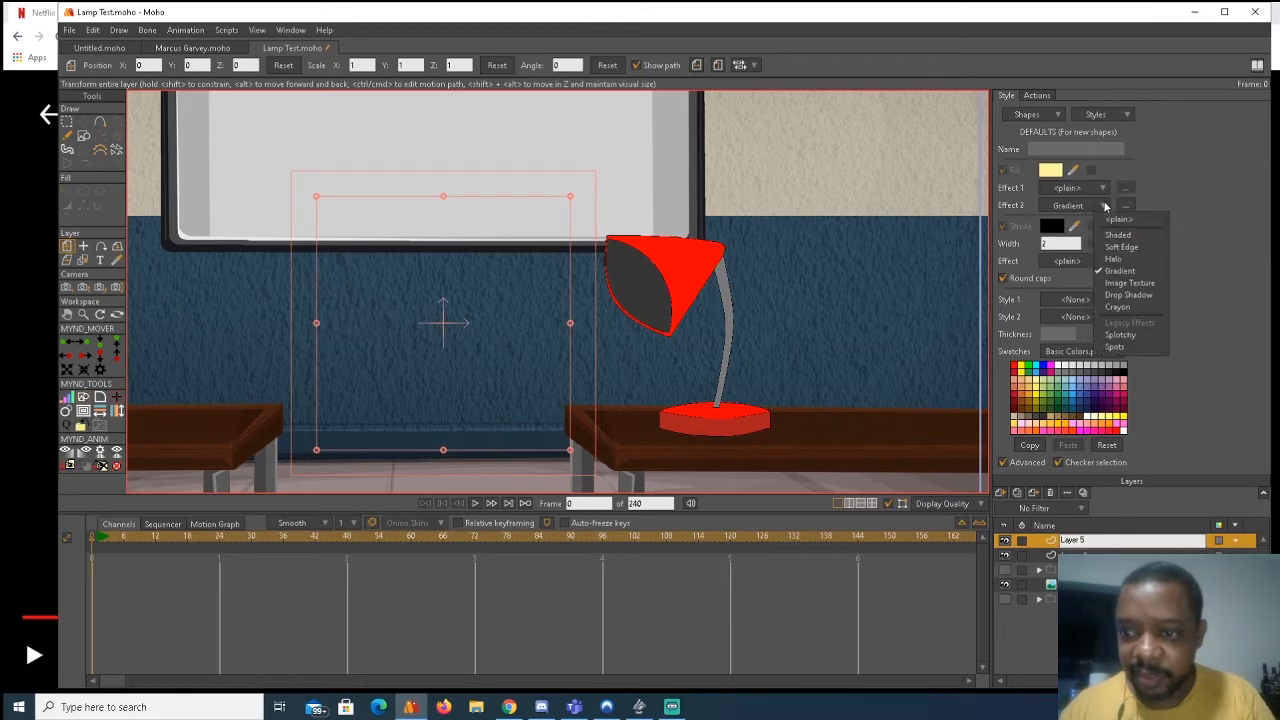
{"action": "left_click", "coordinate": [1100, 220]}
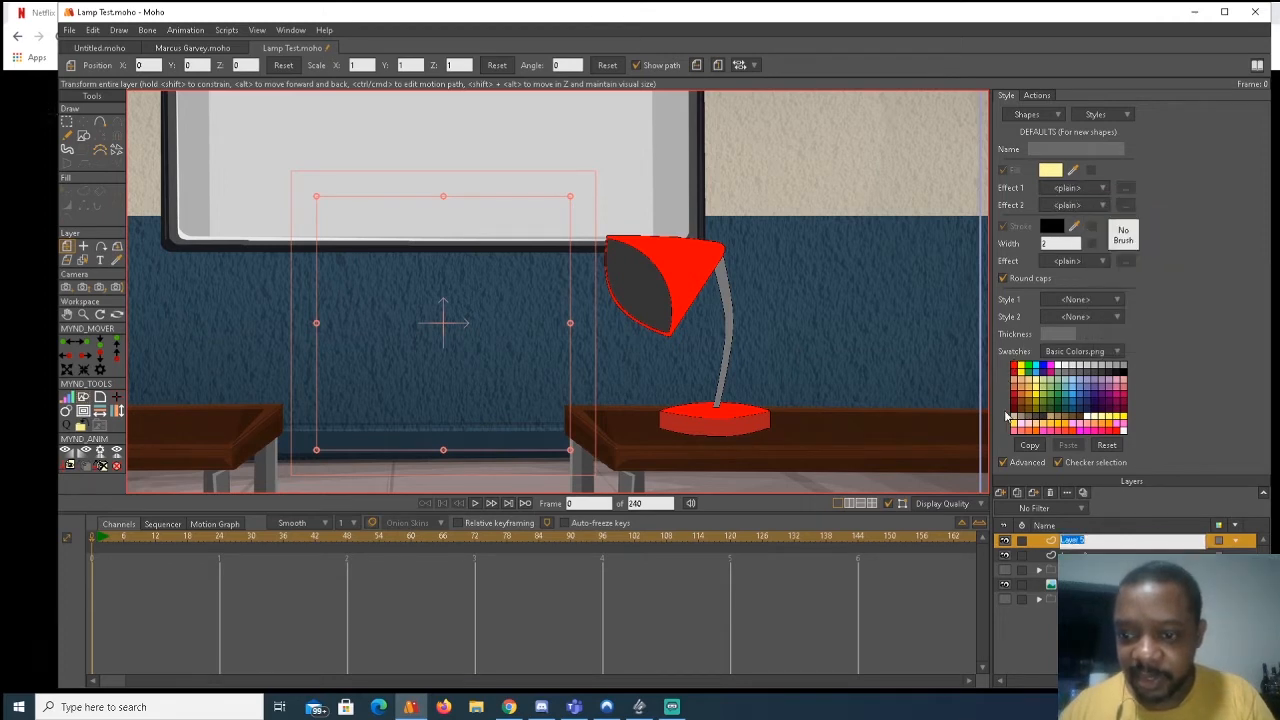
{"action": "left_click", "coordinate": [1004, 463]}
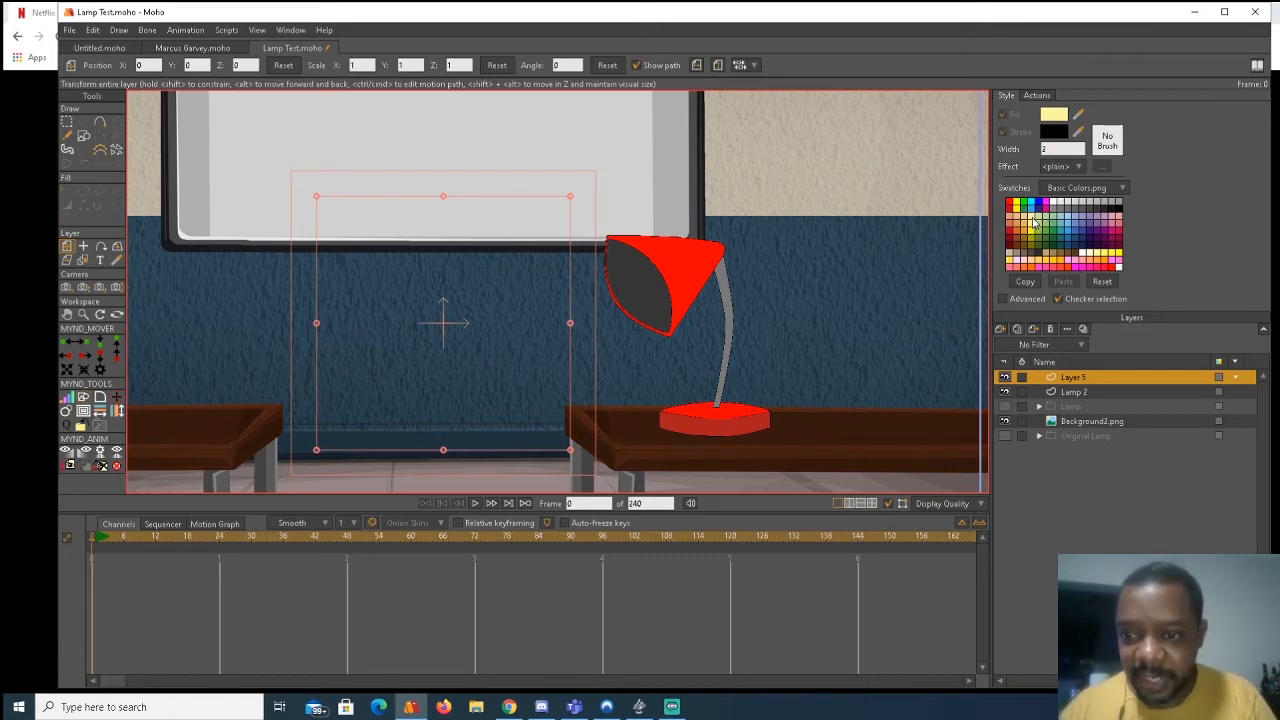
Draw a pale yellow rectangle beside the lampshade and fit its two nearest corners to the ends of the shade's opening.
{"action": "left_click", "coordinate": [83, 136]}
{"action": "mouse_move", "coordinate": [307, 261]}
{"action": "left_mouse_down"}
{"action": "mouse_move", "coordinate": [400, 278]}
{"action": "mouse_move", "coordinate": [610, 362]}
{"action": "left_mouse_up"}
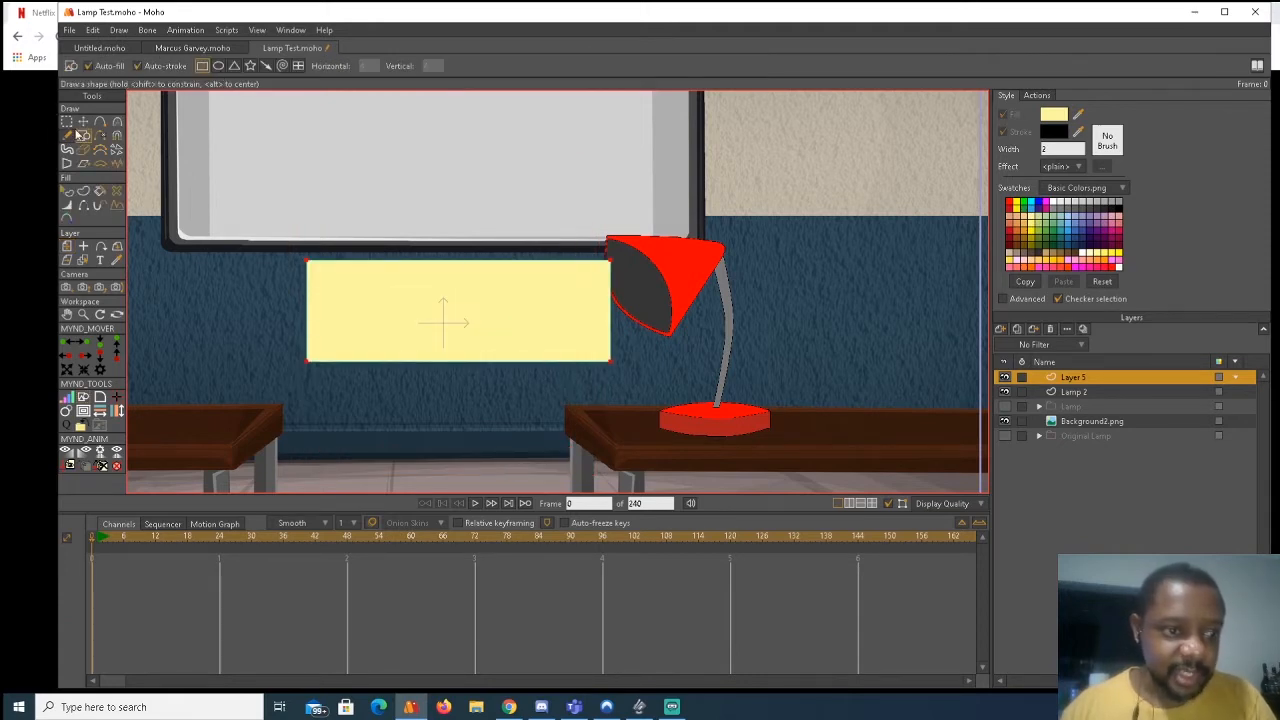
{"action": "left_click", "coordinate": [83, 121]}
{"action": "scroll", "coordinate": [599, 306], "scroll_direction": "up", "scroll_amount": 4}
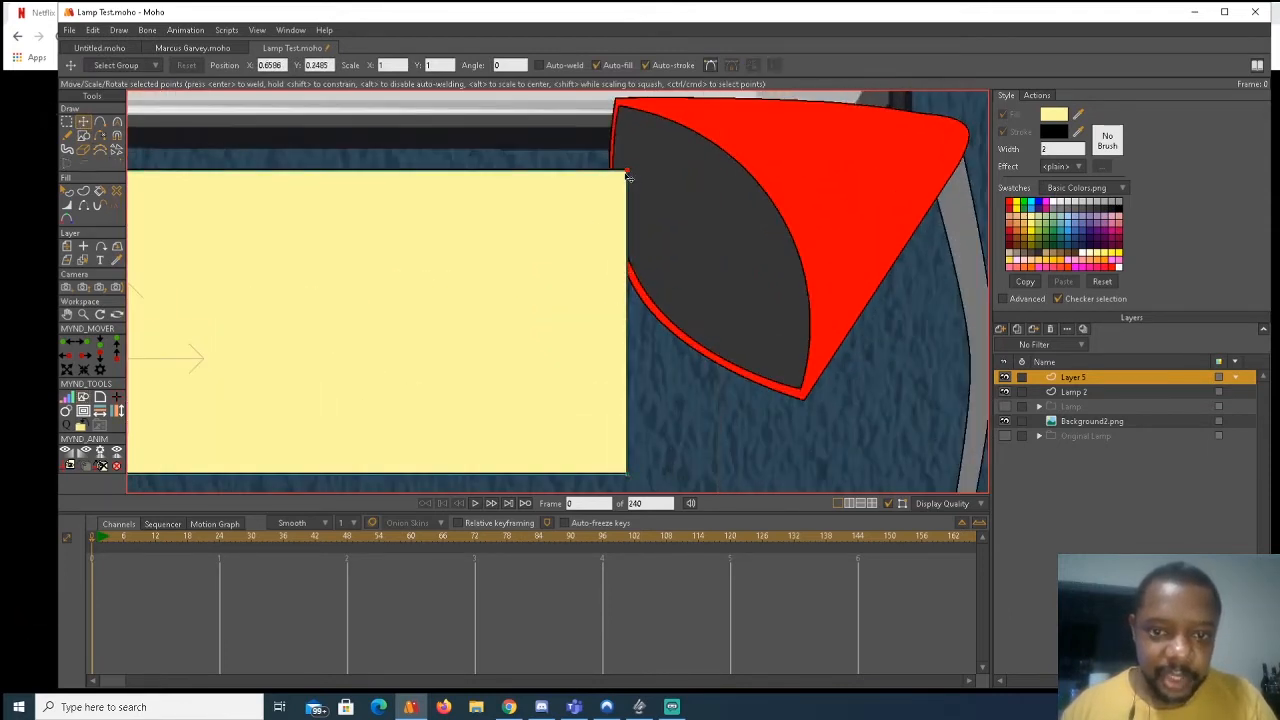
{"action": "left_click_drag", "start_coordinate": [629, 177], "coordinate": [617, 105]}
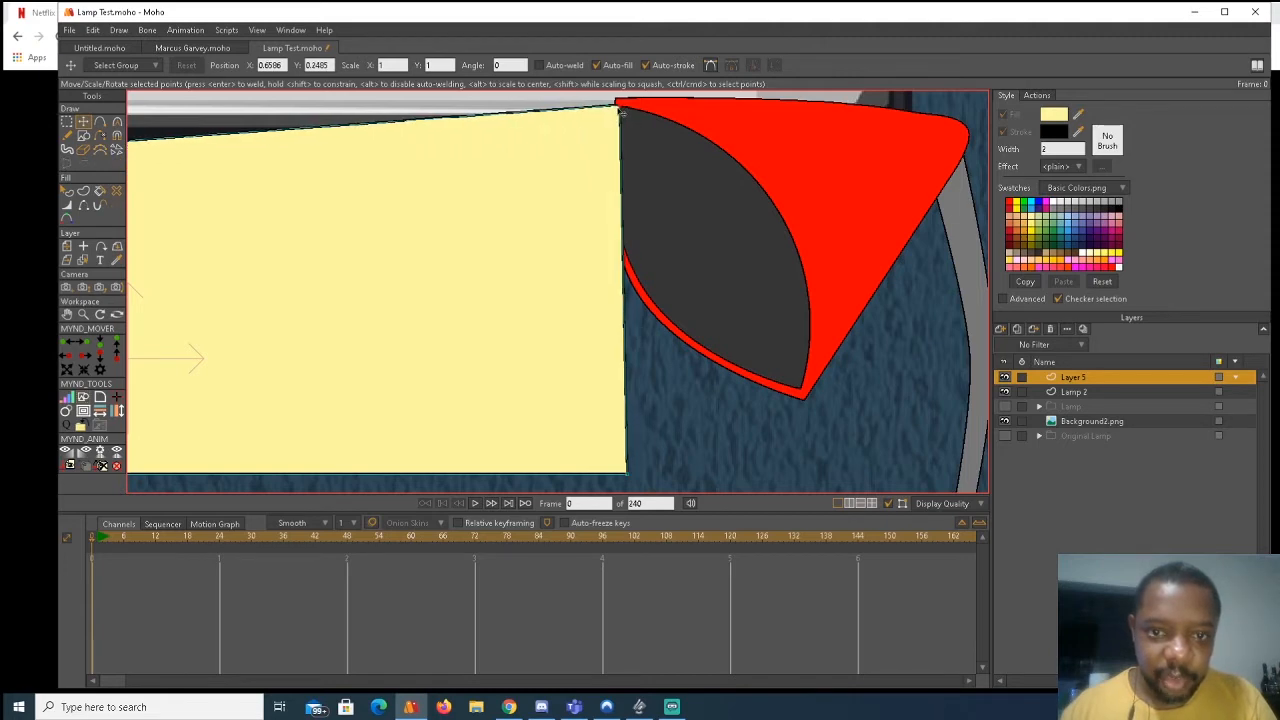
{"action": "left_click_drag", "start_coordinate": [638, 479], "coordinate": [798, 392]}
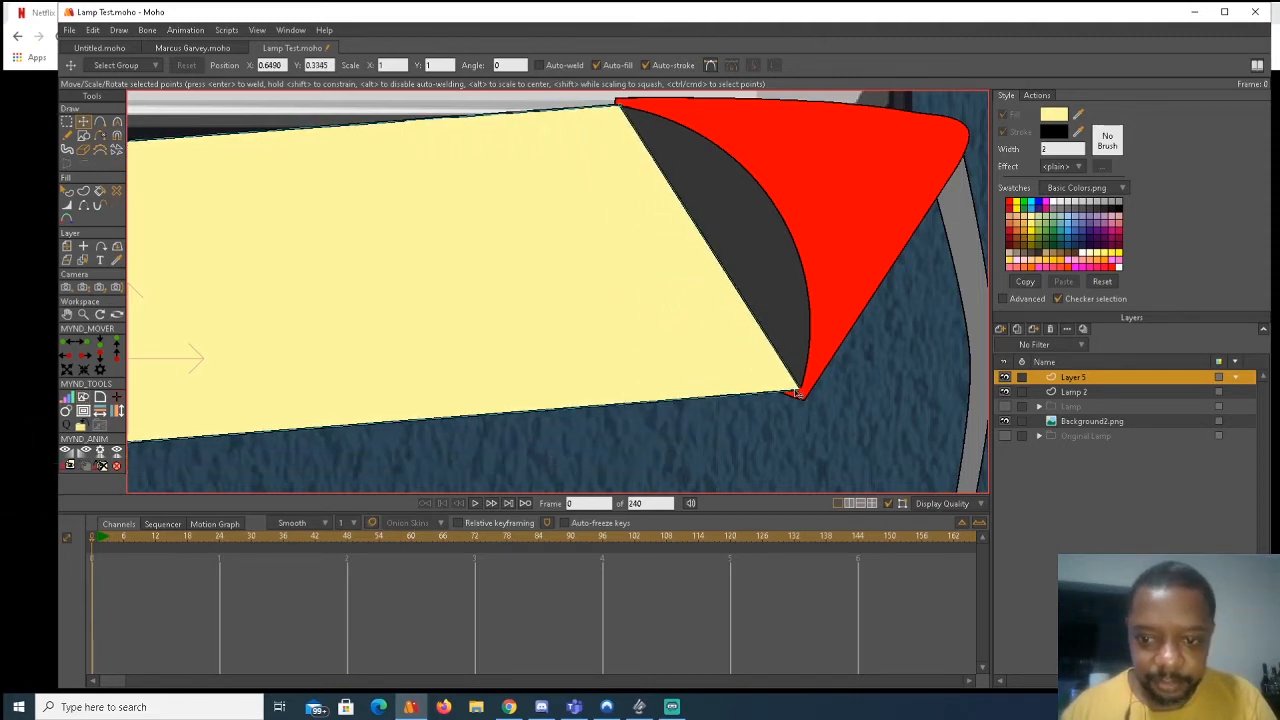
Add a point on the rectangle's lamp-side edge and curve it to about 0.66 to follow the shade's opening.
{"action": "left_click", "coordinate": [100, 121]}
{"action": "left_click_drag", "start_coordinate": [704, 240], "coordinate": [759, 197]}
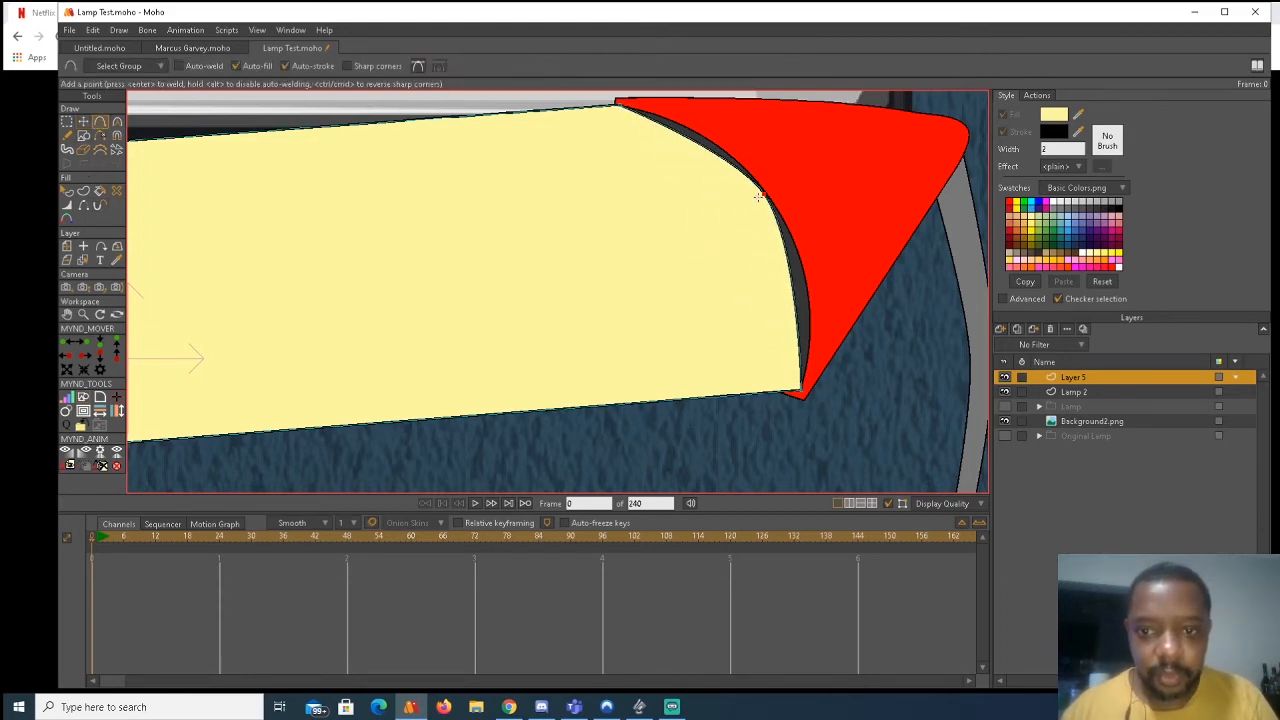
{"action": "left_click", "coordinate": [117, 121]}
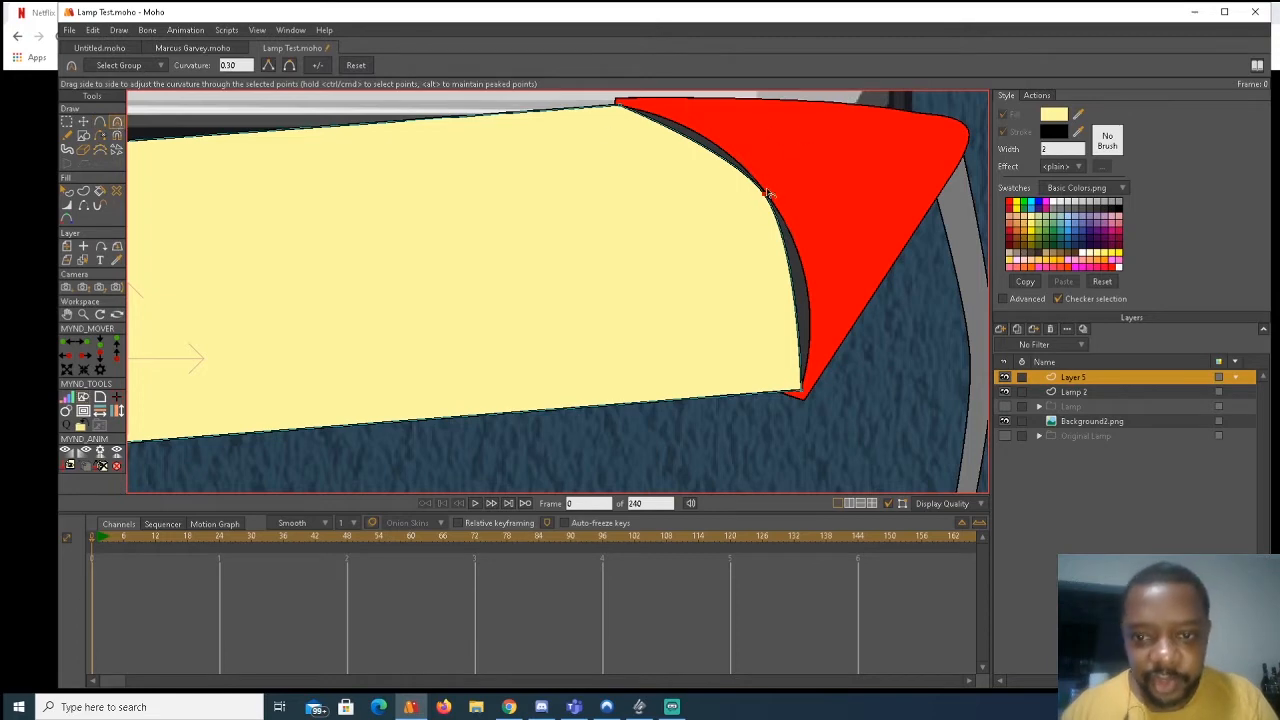
{"action": "left_click_drag", "start_coordinate": [767, 197], "coordinate": [1077, 188]}
Move the light shape's lower outer corner down to the floor and level its upper outer corner with the shade's top.
{"action": "left_click_drag", "start_coordinate": [531, 422], "coordinate": [702, 365]}
{"action": "scroll", "coordinate": [637, 382], "scroll_direction": "down", "scroll_amount": 6}
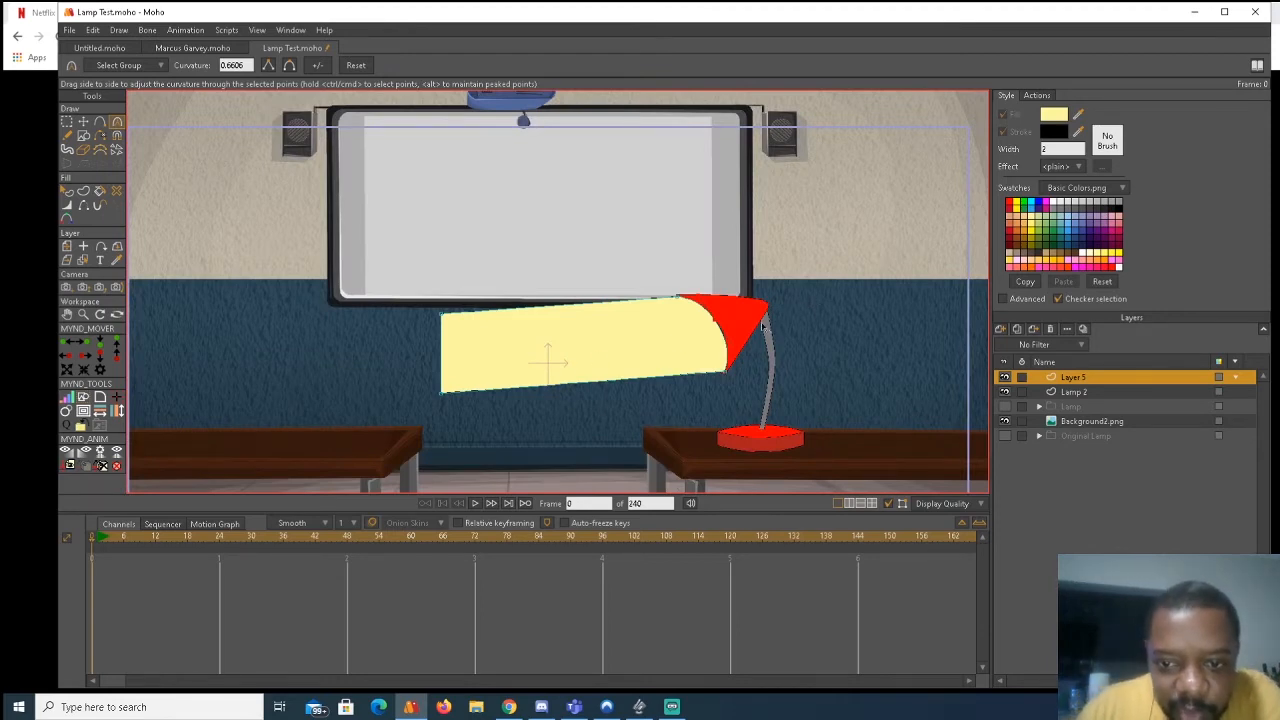
{"action": "left_click", "coordinate": [83, 121]}
{"action": "left_click_drag", "start_coordinate": [441, 396], "coordinate": [595, 494]}
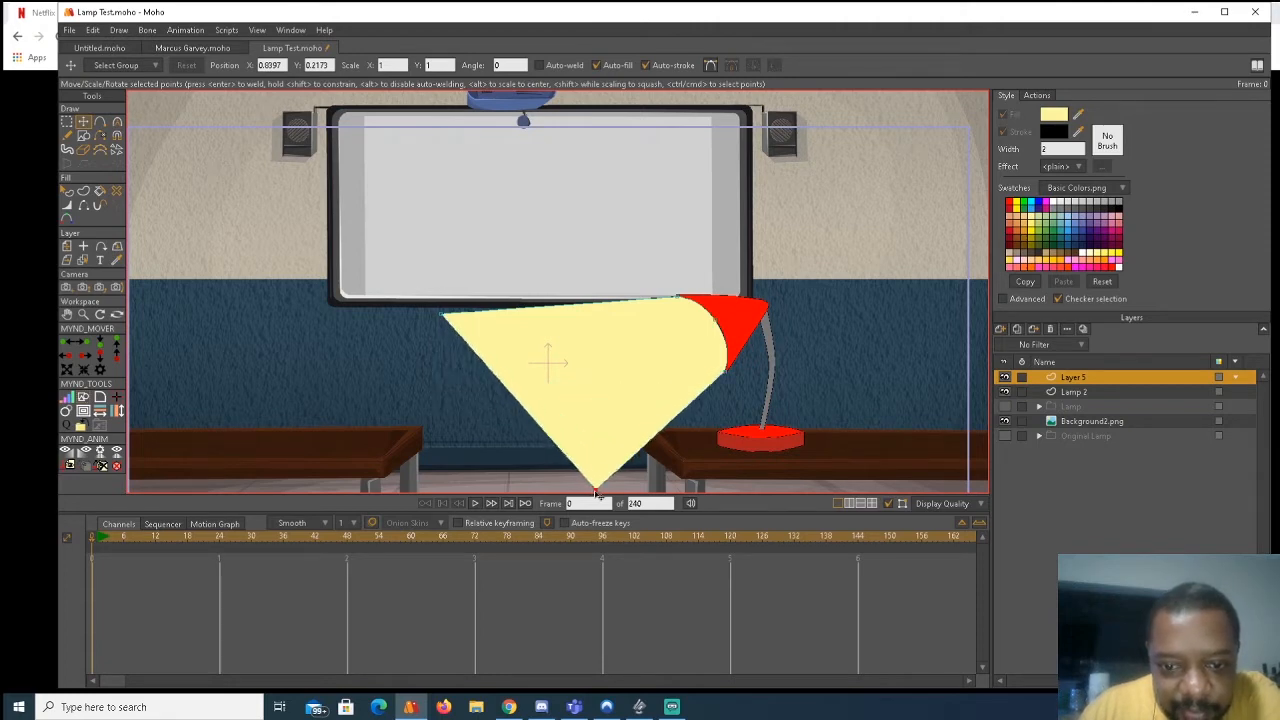
{"action": "mouse_move", "coordinate": [431, 314]}
{"action": "left_mouse_down"}
{"action": "mouse_move", "coordinate": [452, 297]}
{"action": "mouse_move", "coordinate": [438, 299]}
{"action": "left_mouse_up"}
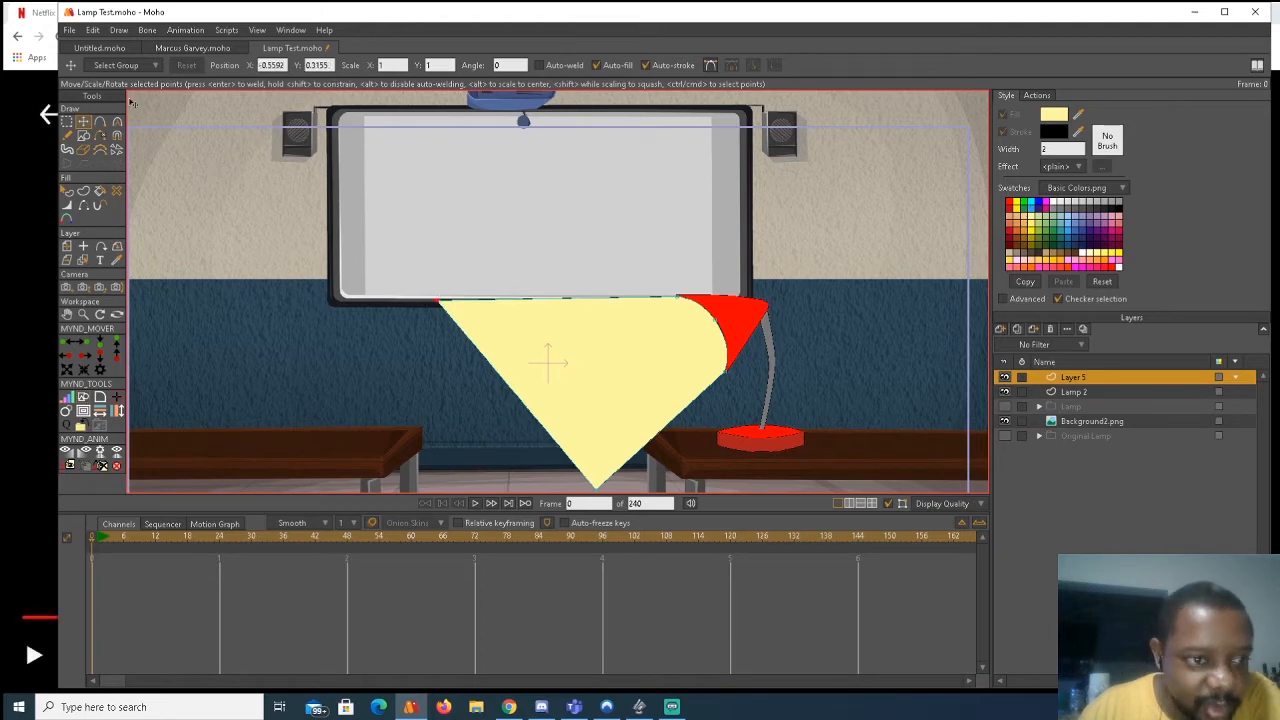
Add a point on the light shape's outer edge, round it outward with about 0.53 curvature, and render the frame.
{"action": "left_click", "coordinate": [100, 121]}
{"action": "left_click_drag", "start_coordinate": [508, 392], "coordinate": [626, 420]}
{"action": "left_click", "coordinate": [118, 122]}
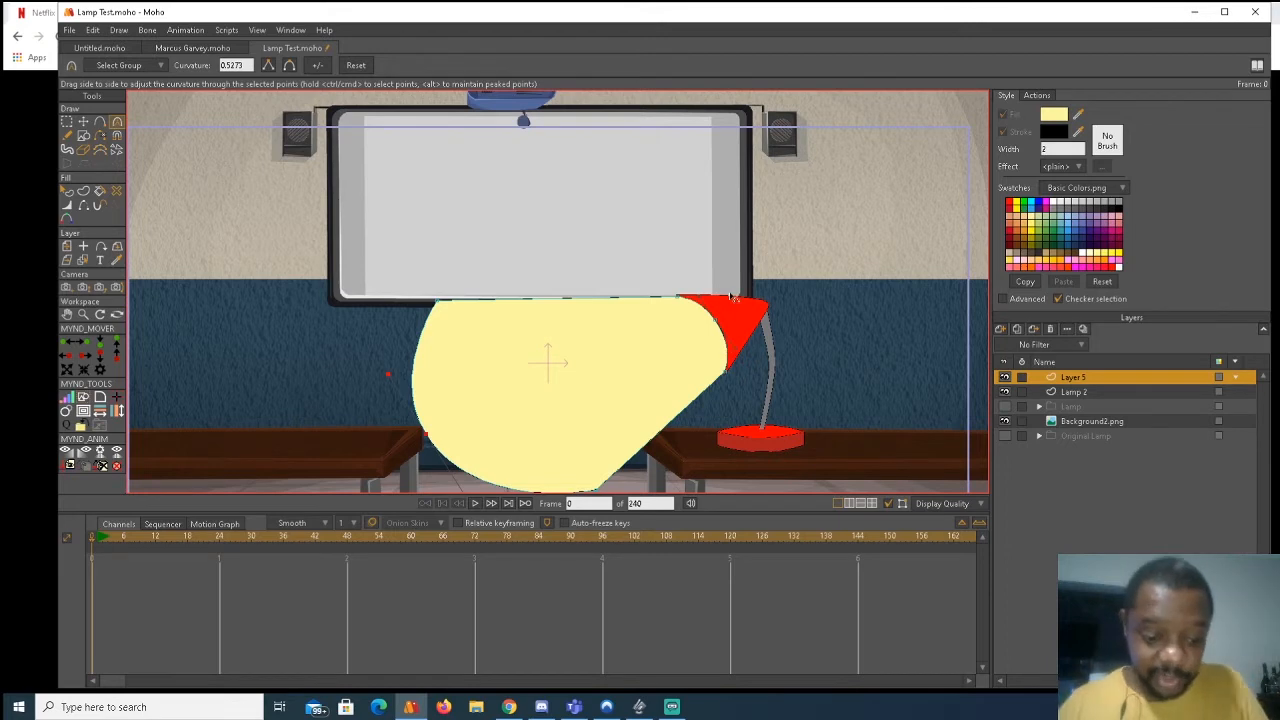
{"action": "key", "text": "ctrl+r"}
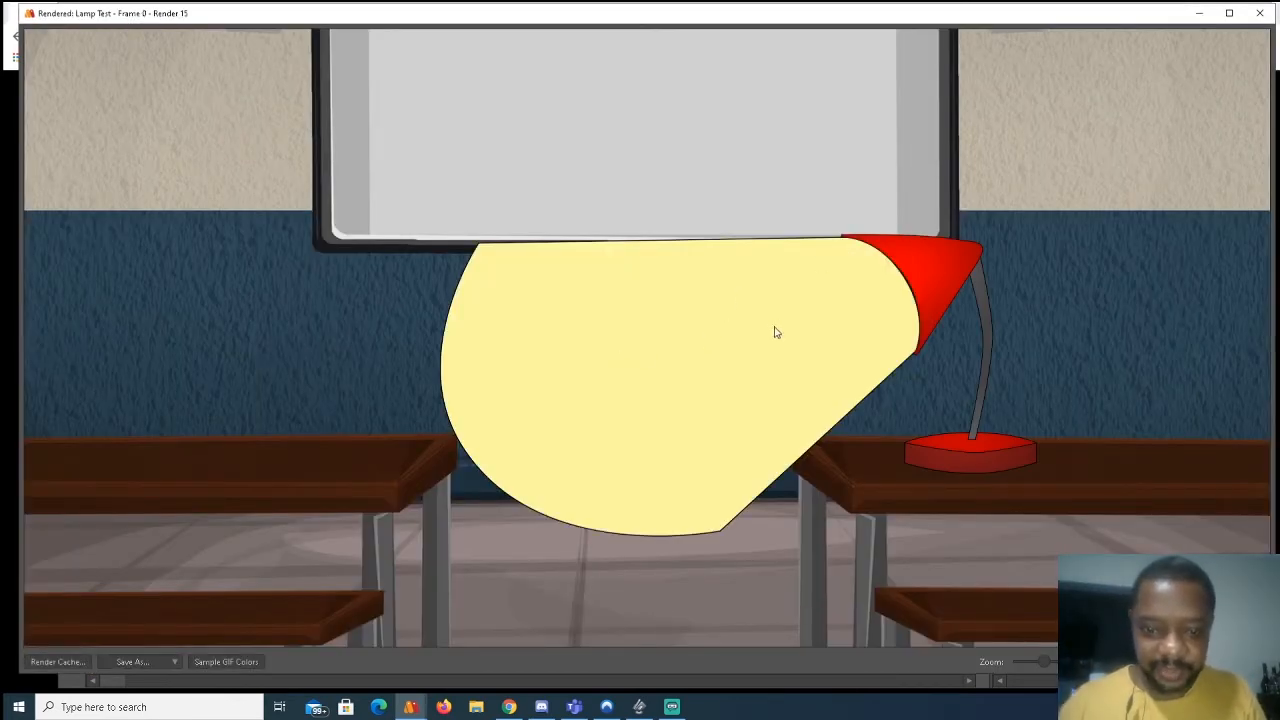
{"action": "left_click", "coordinate": [1262, 14]}
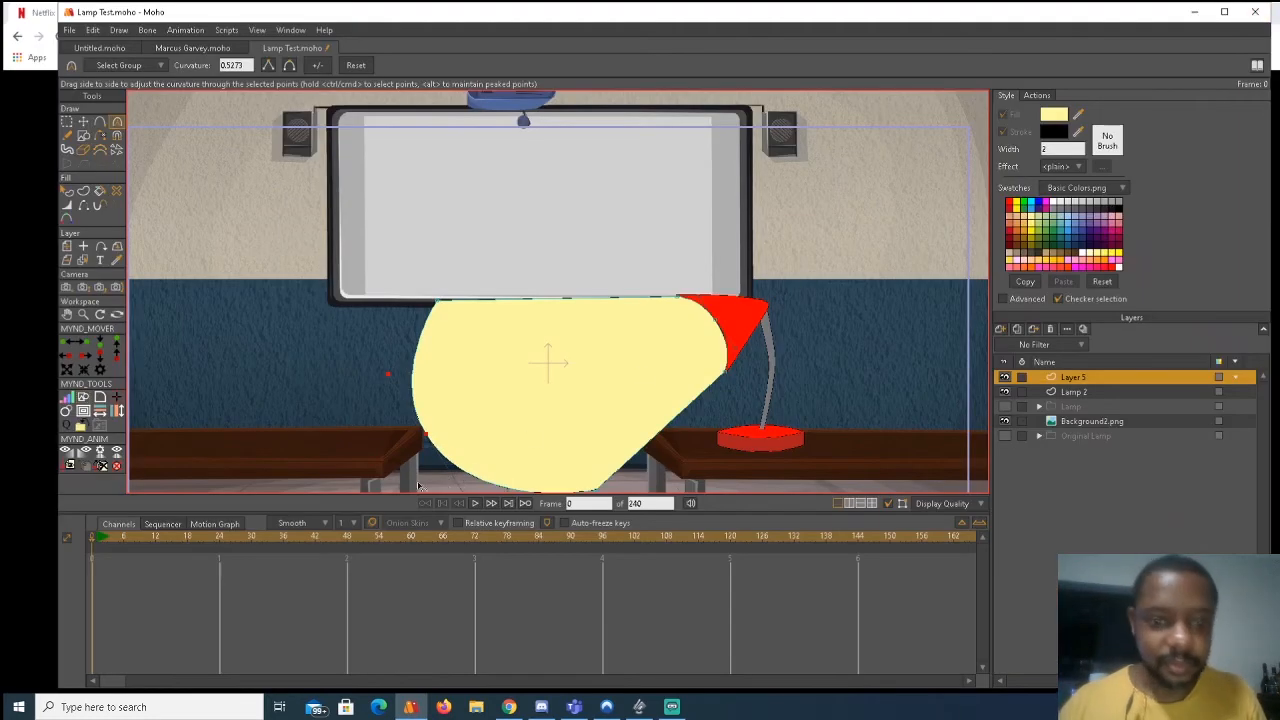
Turn off the stroke of the yellow light shape.
{"action": "left_click", "coordinate": [67, 191]}
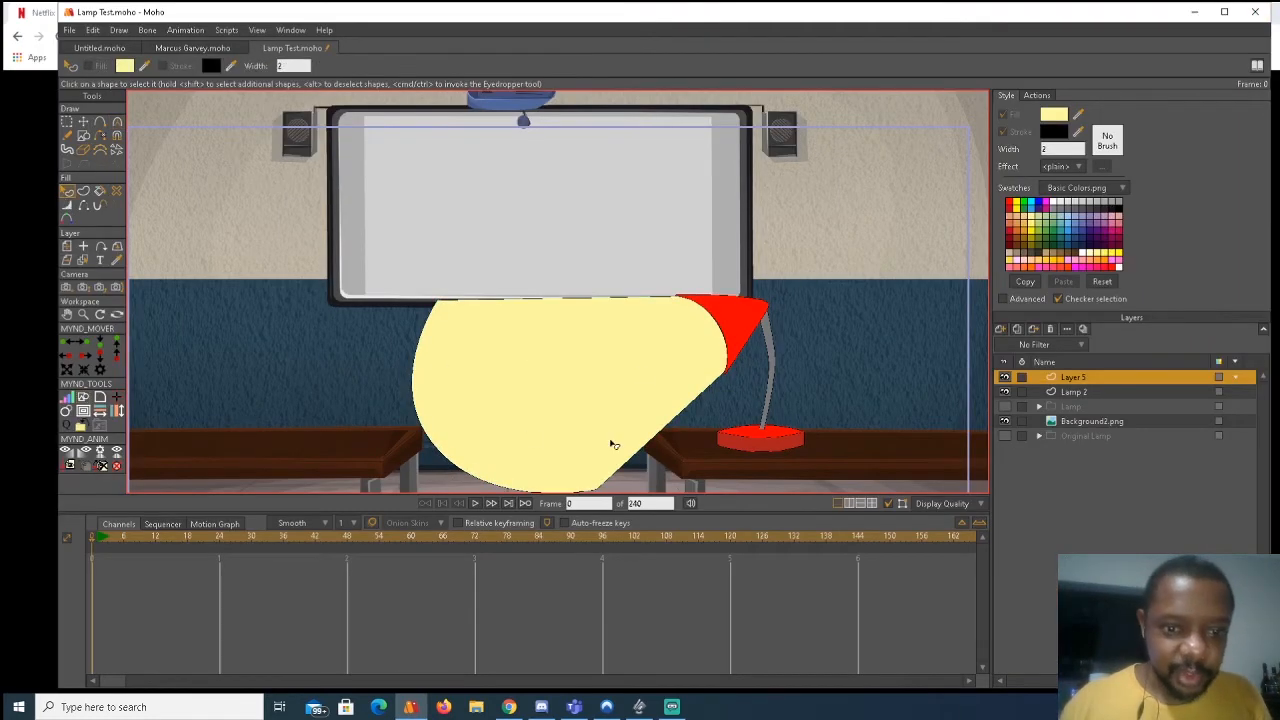
{"action": "left_click", "coordinate": [554, 395]}
{"action": "left_click", "coordinate": [1015, 133]}
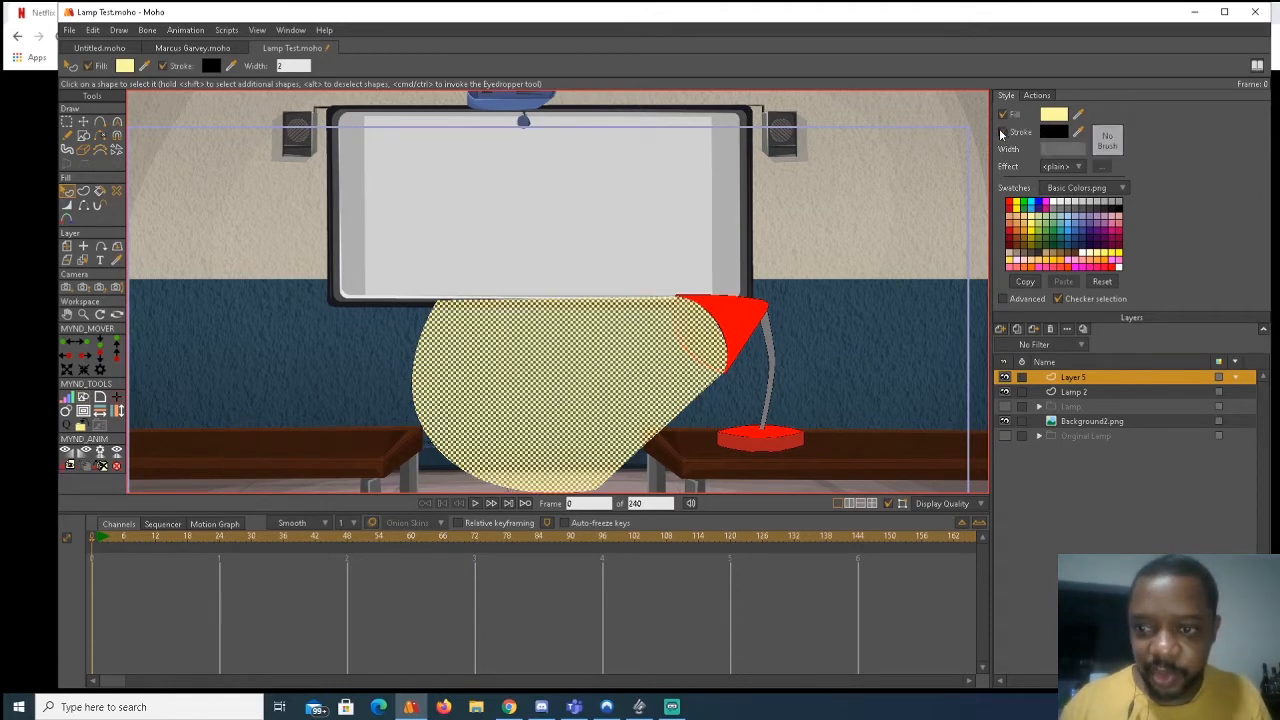
{"action": "left_click", "coordinate": [843, 237]}
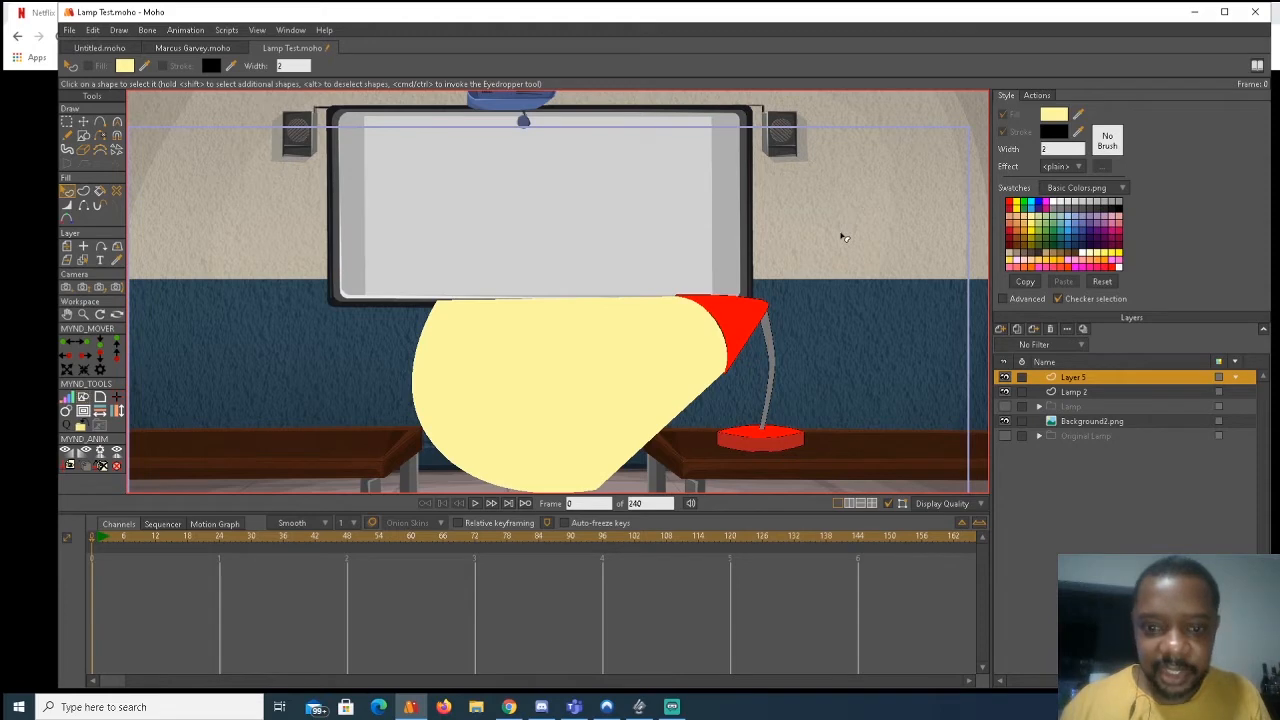
Apply a Gradient effect of type Radial to the fill of the yellow light shape.
{"action": "left_click", "coordinate": [629, 377]}
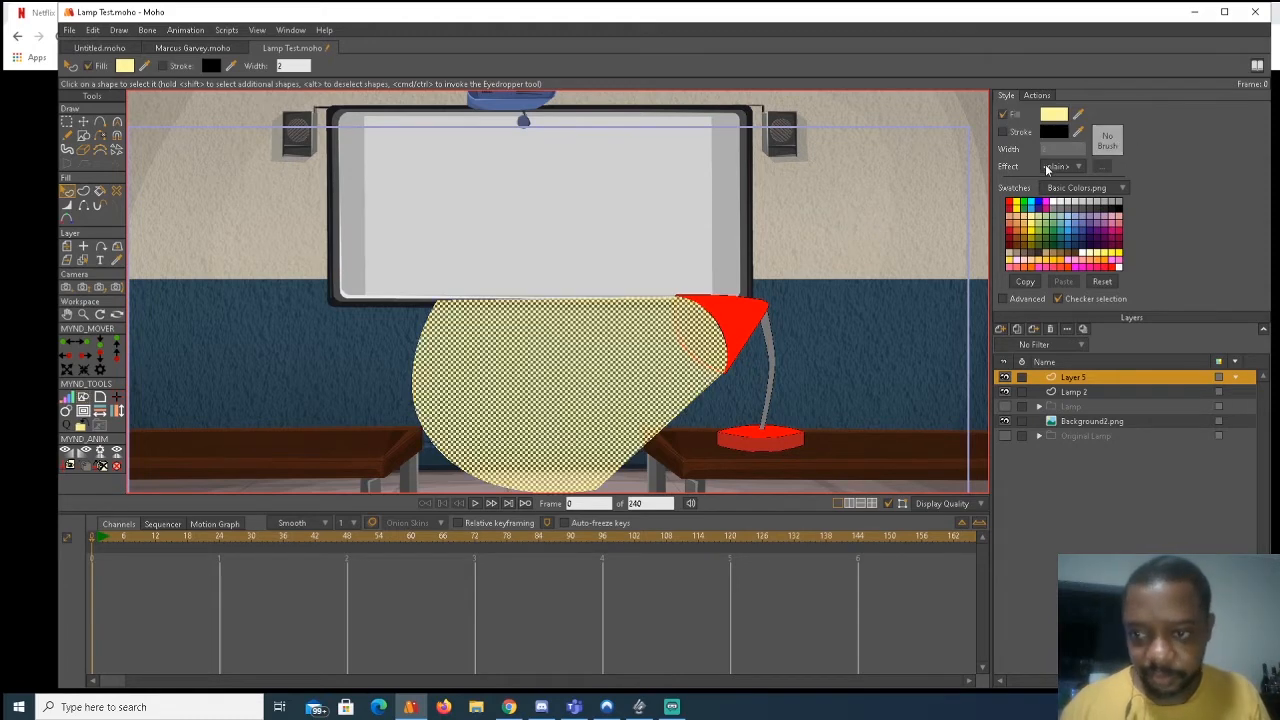
{"action": "left_click", "coordinate": [1063, 167]}
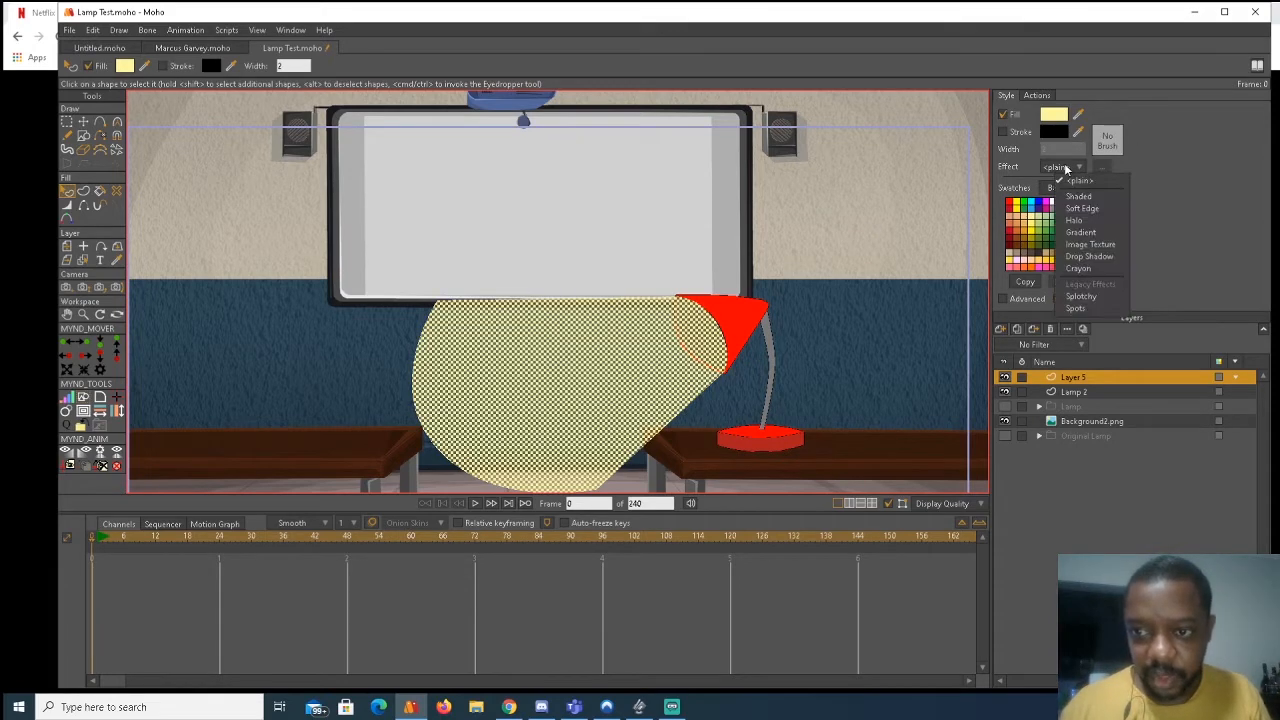
{"action": "left_click", "coordinate": [1086, 236]}
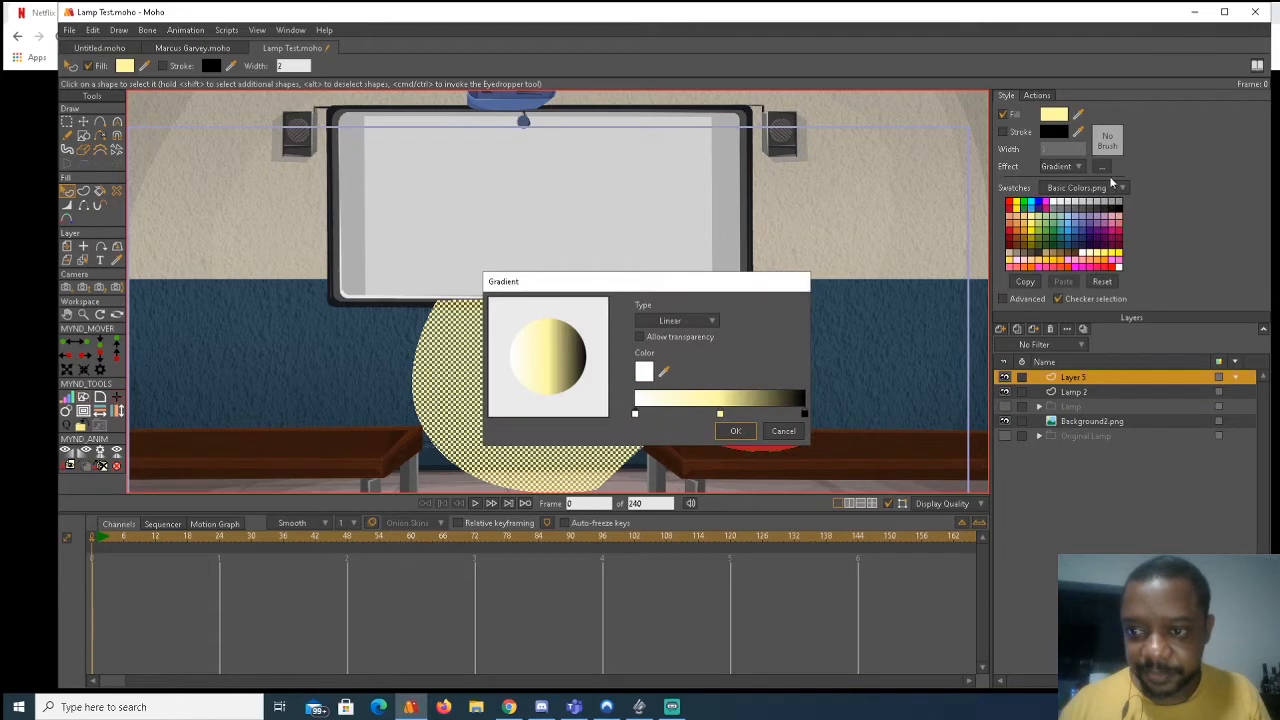
{"action": "left_click", "coordinate": [690, 320]}
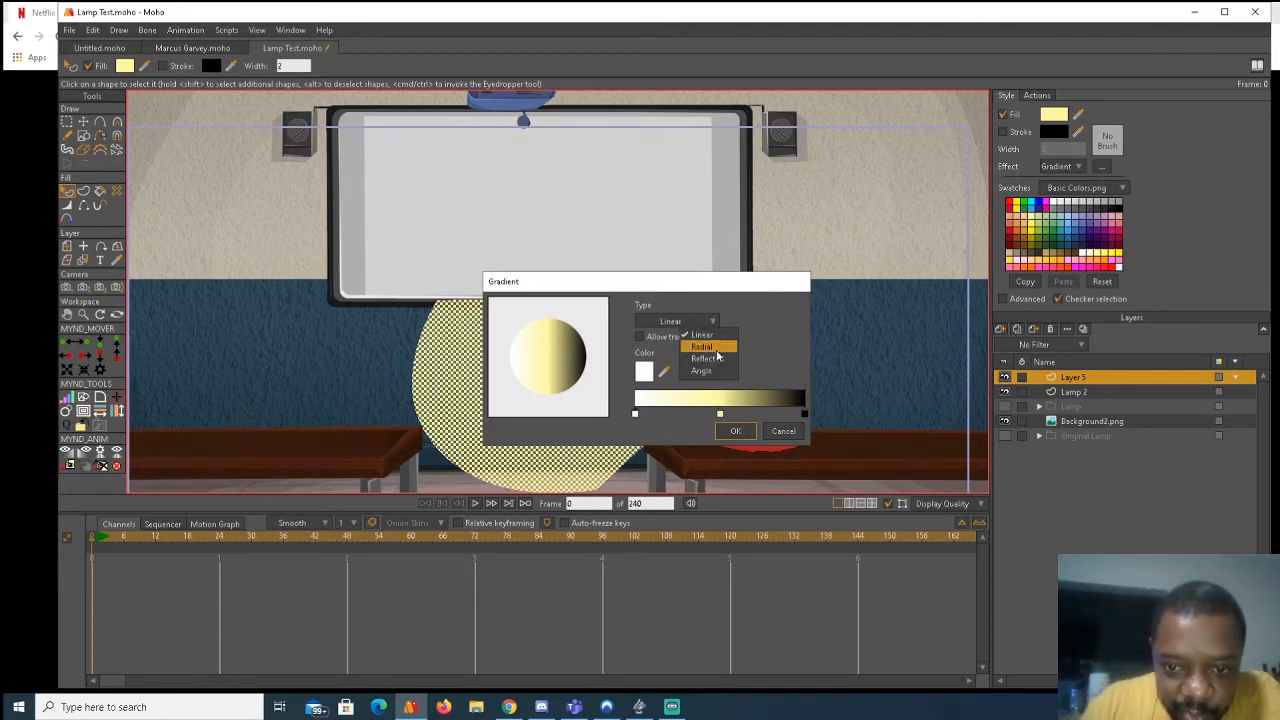
{"action": "left_click", "coordinate": [712, 347]}
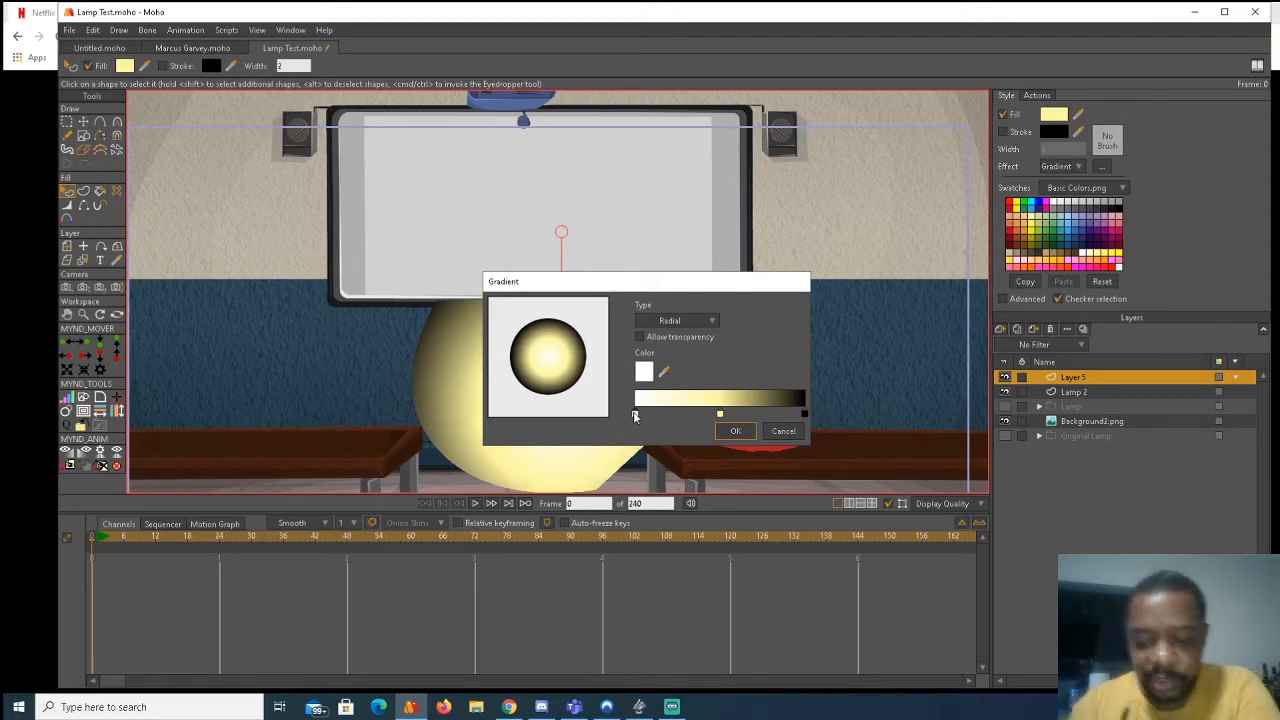
Delete the gradient's white starting stop and shift the yellow stop slightly toward the start.
{"action": "key", "text": "Delete"}
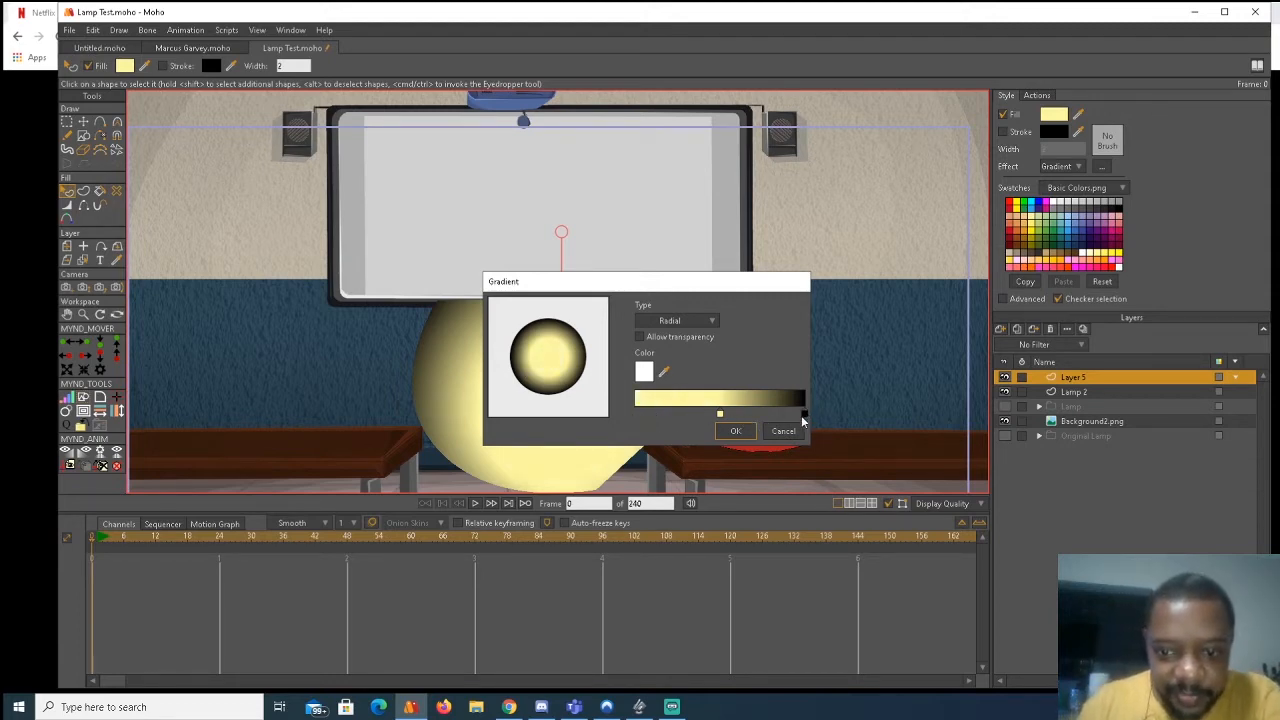
{"action": "mouse_move", "coordinate": [718, 418]}
{"action": "left_mouse_down"}
{"action": "mouse_move", "coordinate": [637, 419]}
{"action": "mouse_move", "coordinate": [709, 420]}
{"action": "left_mouse_up"}
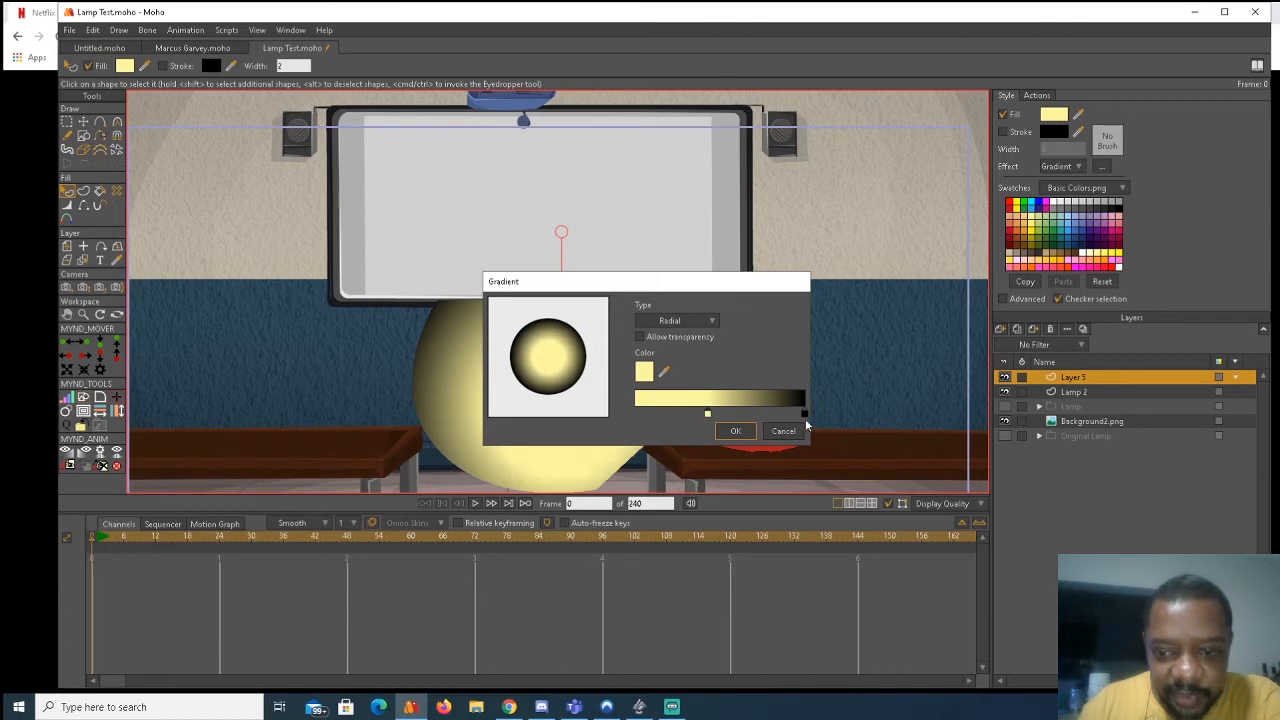
Recolour the gradient's black end stop to white (FFFFFF).
{"action": "left_click", "coordinate": [803, 413]}
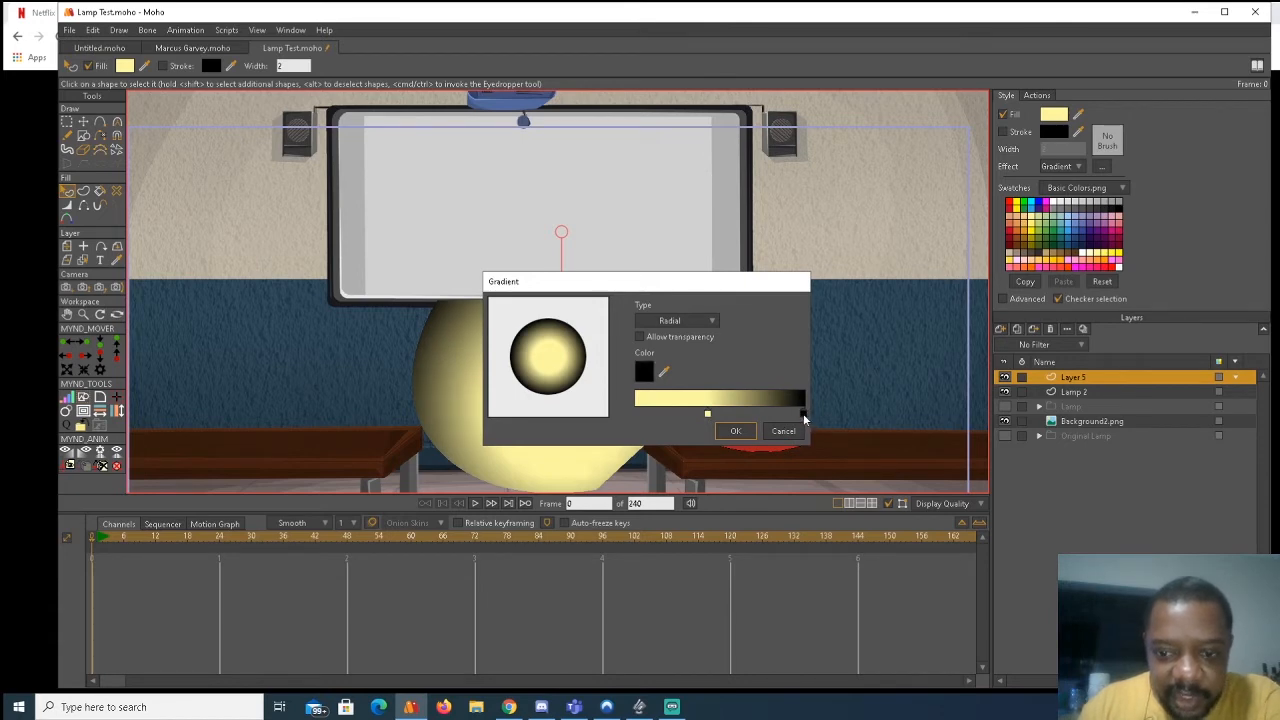
{"action": "left_click", "coordinate": [644, 372]}
{"action": "left_click_drag", "start_coordinate": [808, 279], "coordinate": [768, 181]}
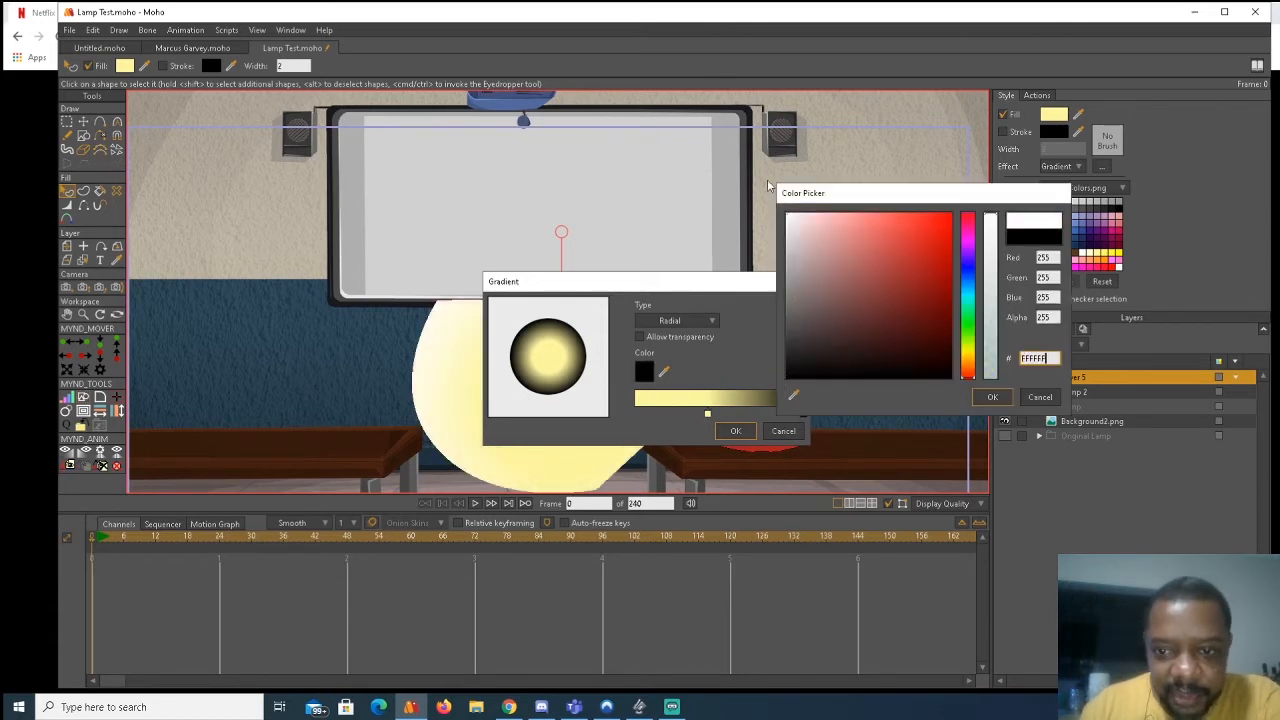
{"action": "left_click", "coordinate": [989, 397]}
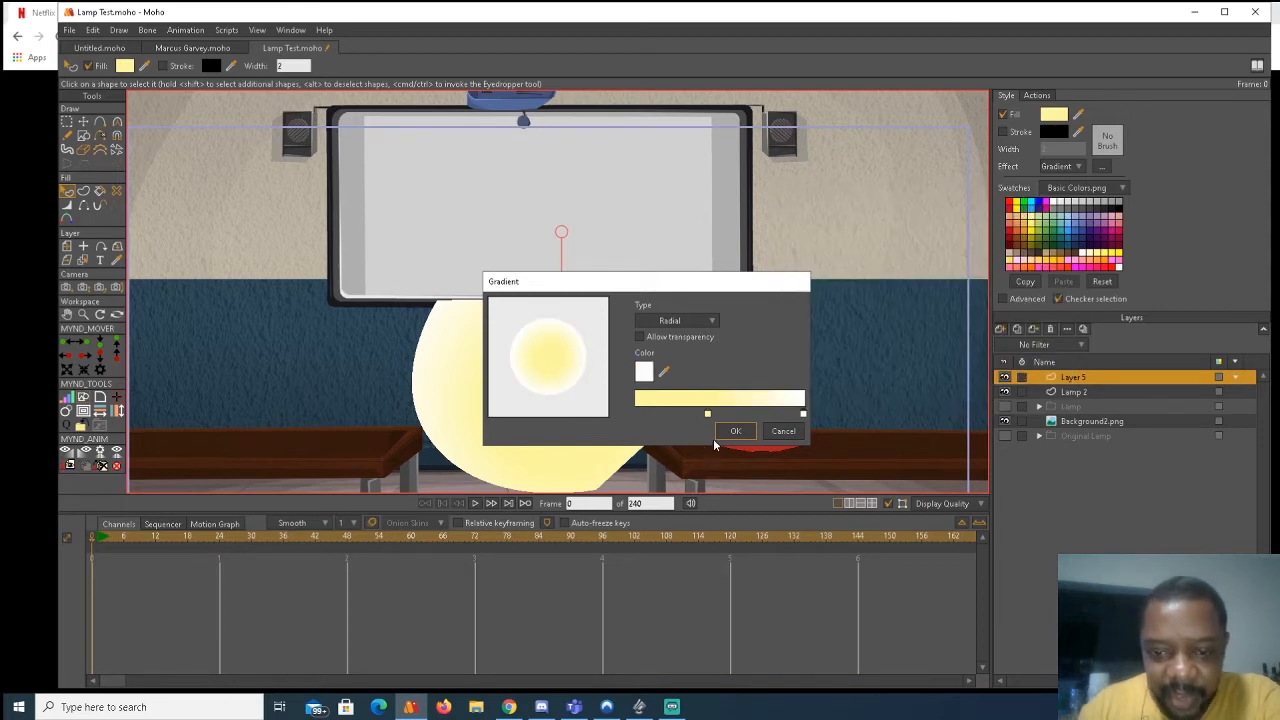
Allow transparency in the gradient, set its end stop to 000000 with alpha 0, and render the frame.
{"action": "left_click", "coordinate": [641, 338]}
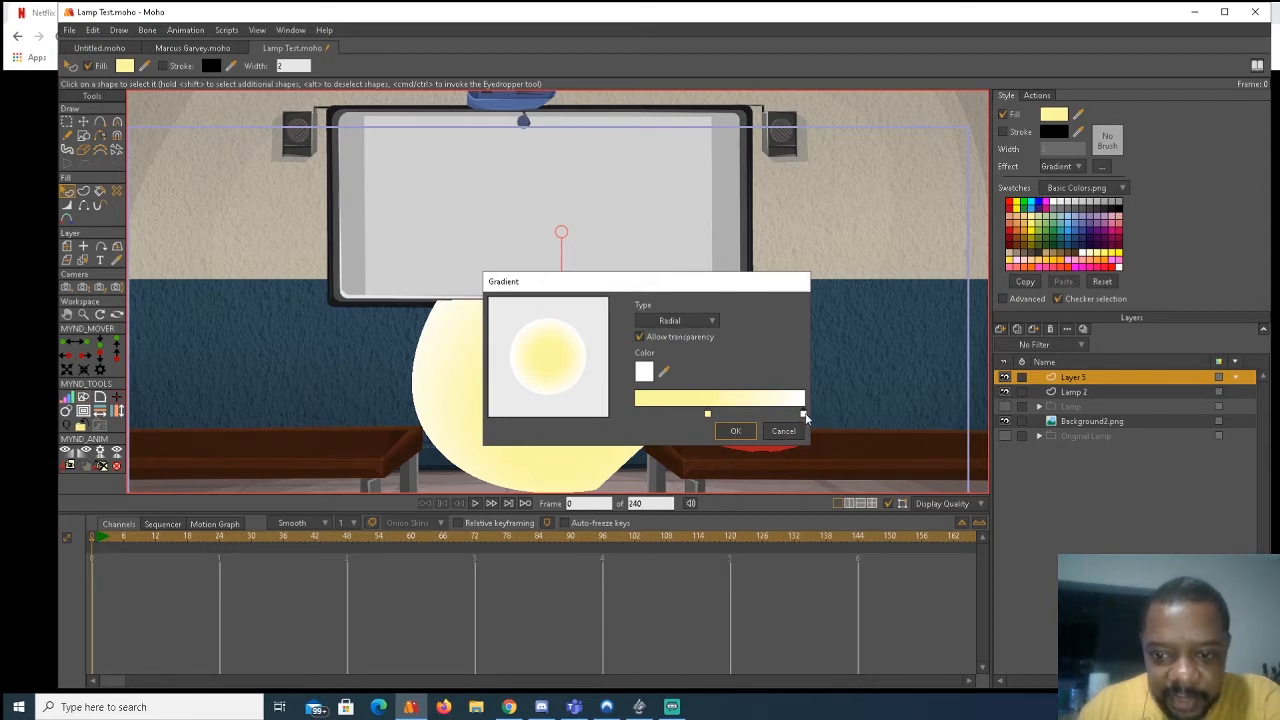
{"action": "left_click", "coordinate": [643, 376]}
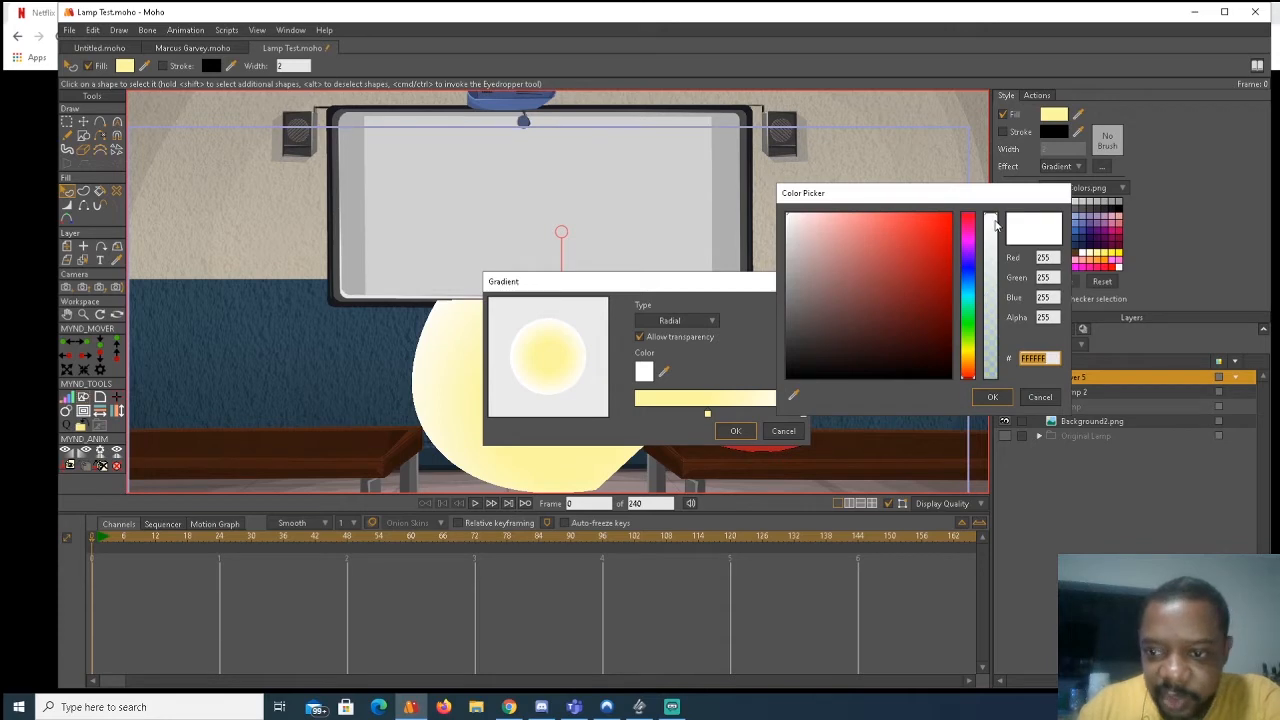
{"action": "left_click_drag", "start_coordinate": [995, 220], "coordinate": [1008, 393]}
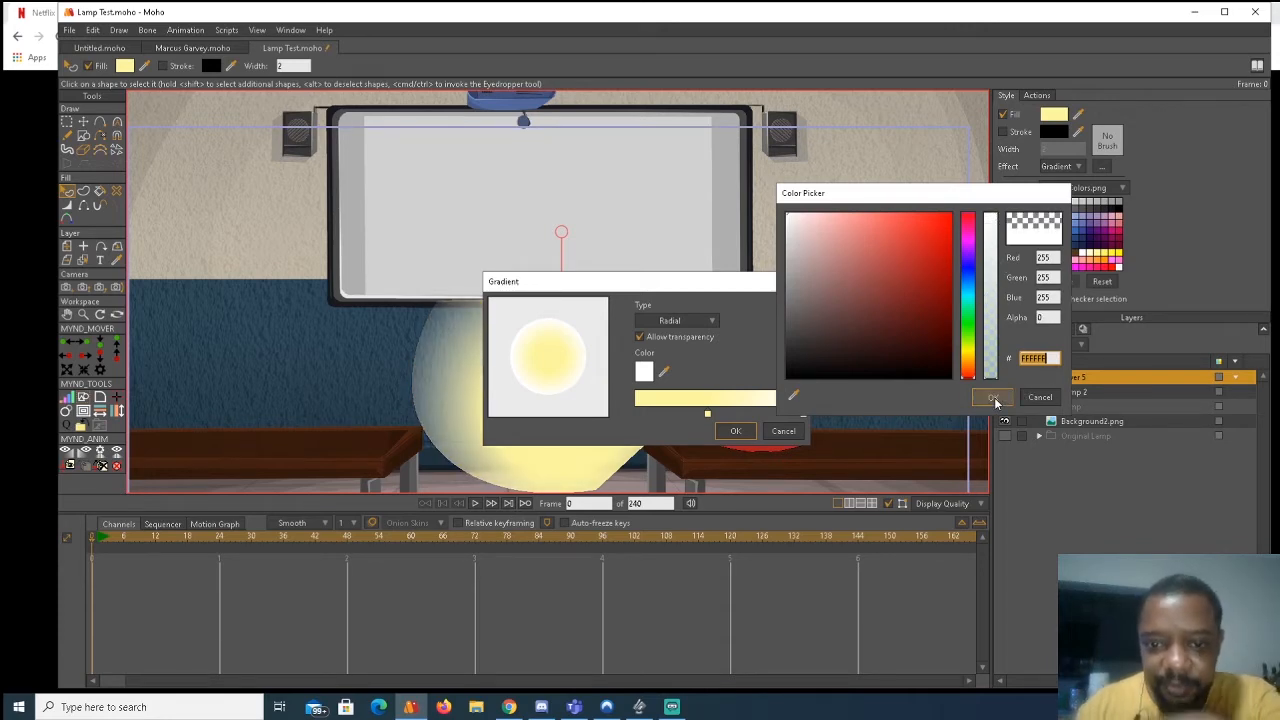
{"action": "left_click", "coordinate": [787, 377]}
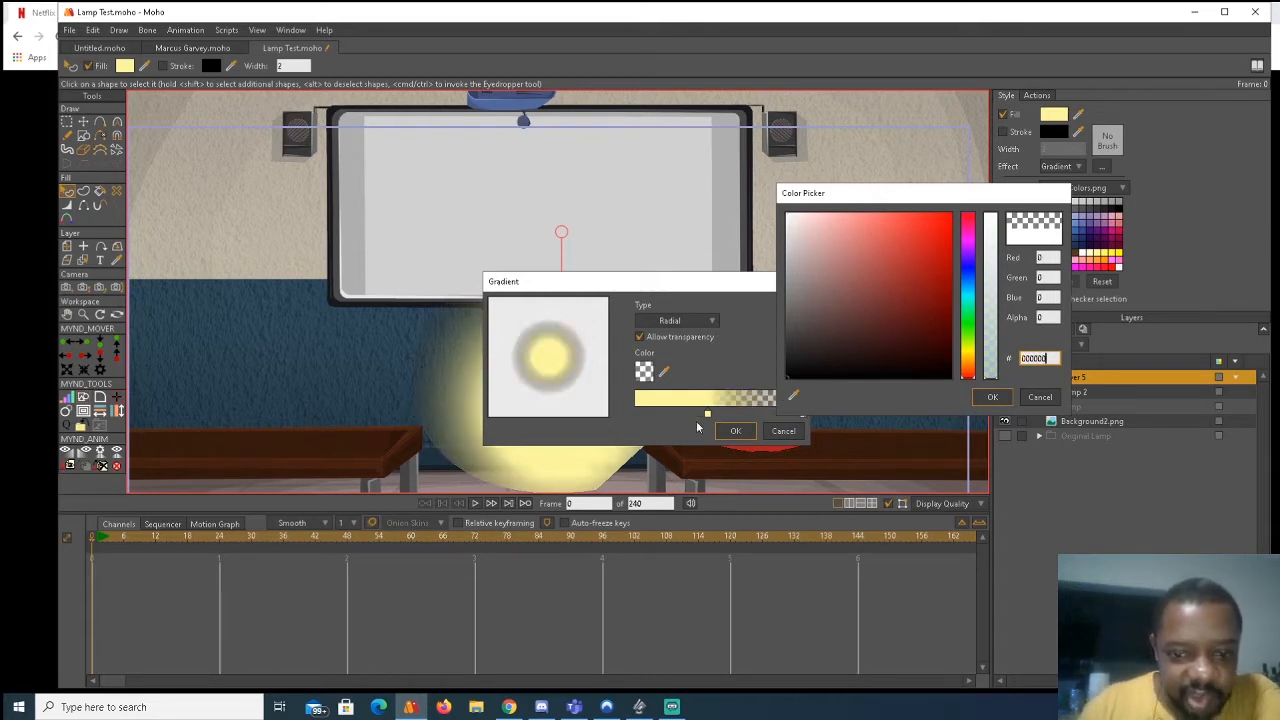
{"action": "left_click", "coordinate": [734, 432]}
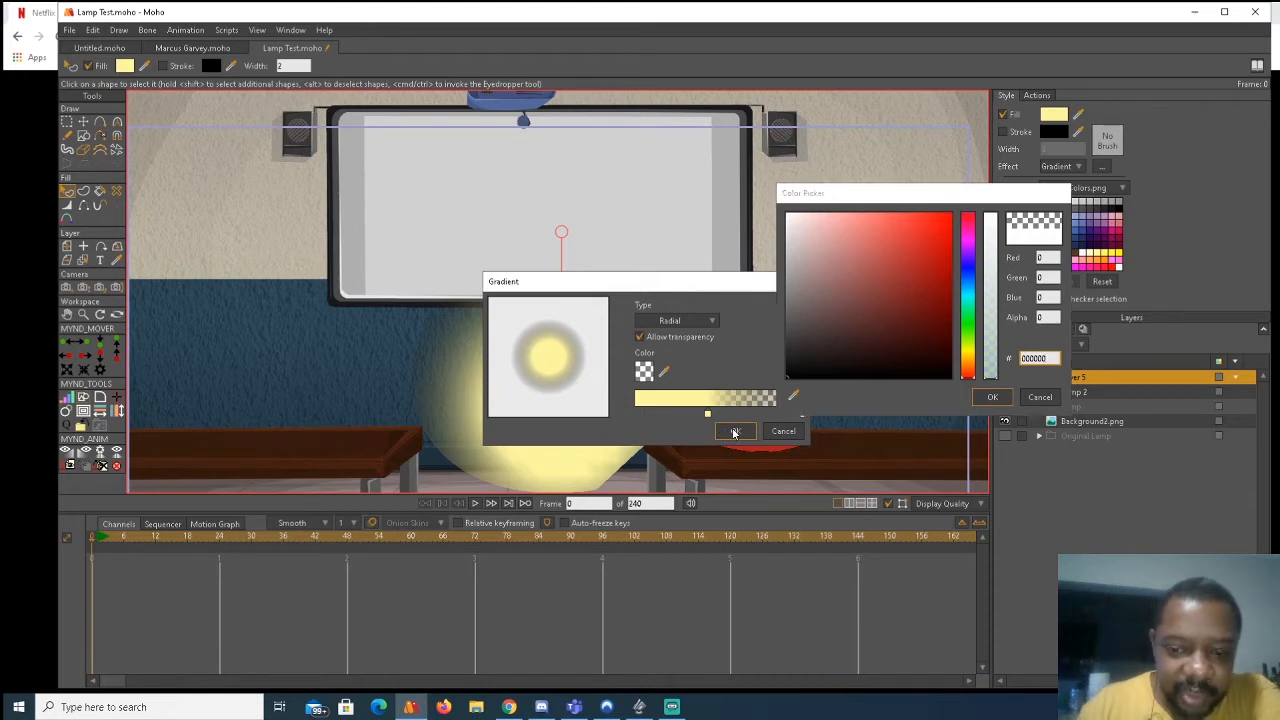
{"action": "left_click", "coordinate": [989, 397]}
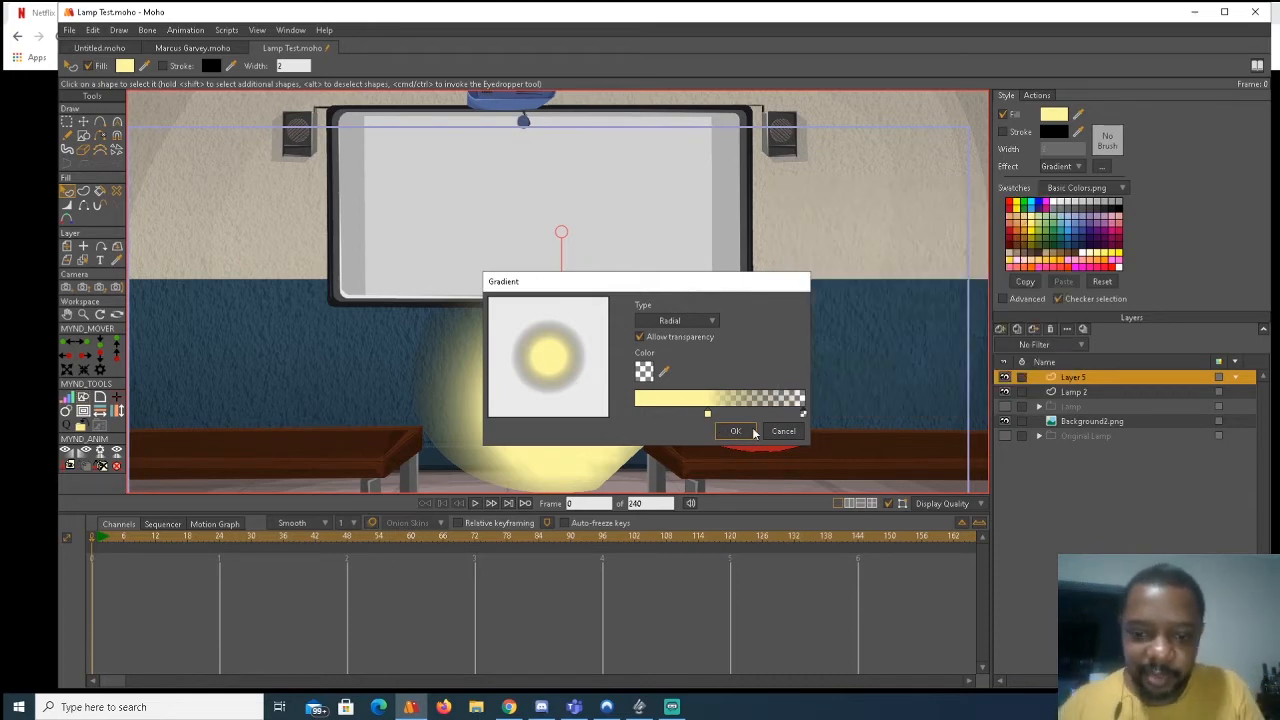
{"action": "left_click", "coordinate": [737, 432]}
{"action": "key", "text": "ctrl+r"}
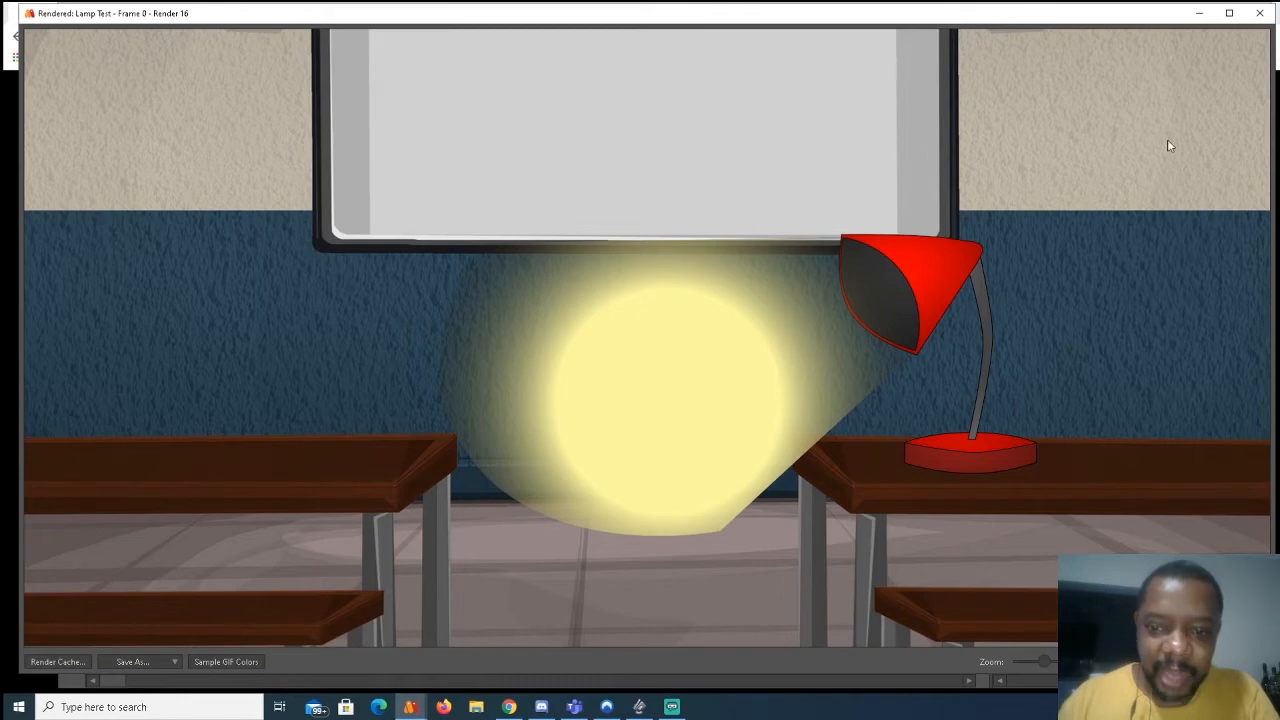
{"action": "left_click", "coordinate": [1262, 13]}
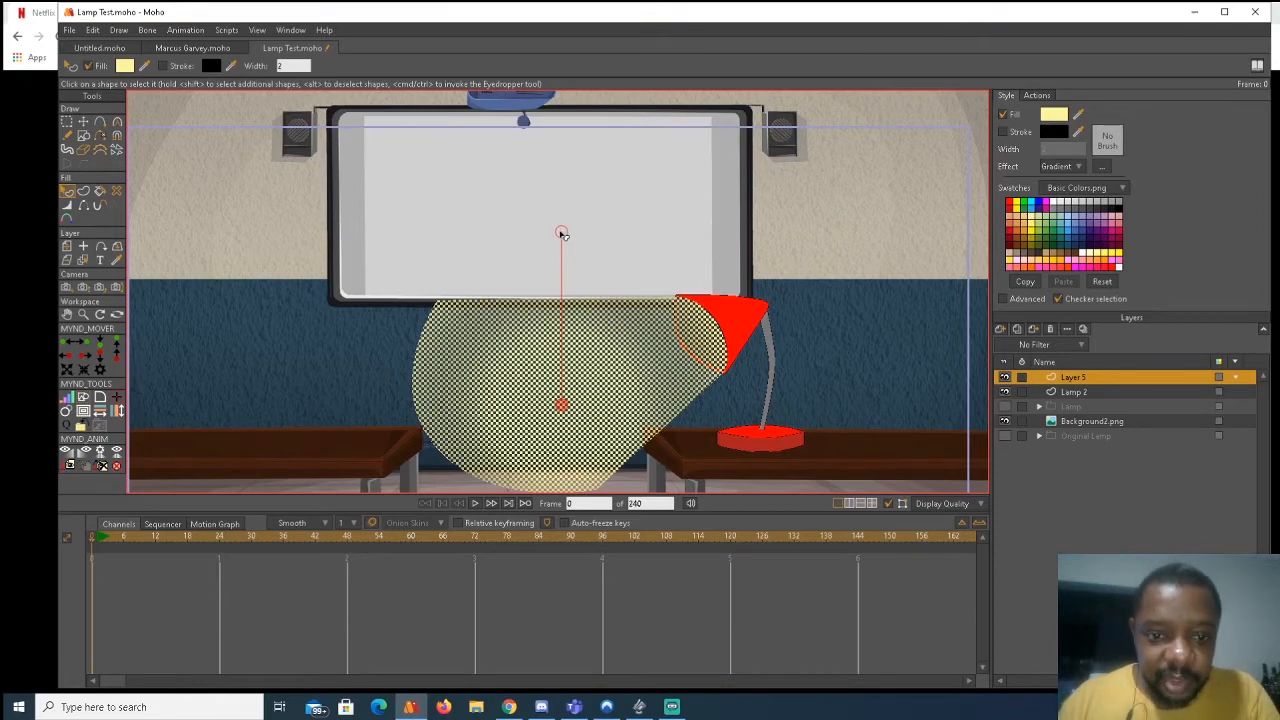
Move the gradient's centre to the lamp shade's opening, aim its radius handle down toward the shape's middle, and render the frame.
{"action": "mouse_move", "coordinate": [561, 233]}
{"action": "left_mouse_down"}
{"action": "mouse_move", "coordinate": [445, 400]}
{"action": "mouse_move", "coordinate": [440, 438]}
{"action": "mouse_move", "coordinate": [465, 445]}
{"action": "left_mouse_up"}
{"action": "left_click_drag", "start_coordinate": [563, 407], "coordinate": [692, 336]}
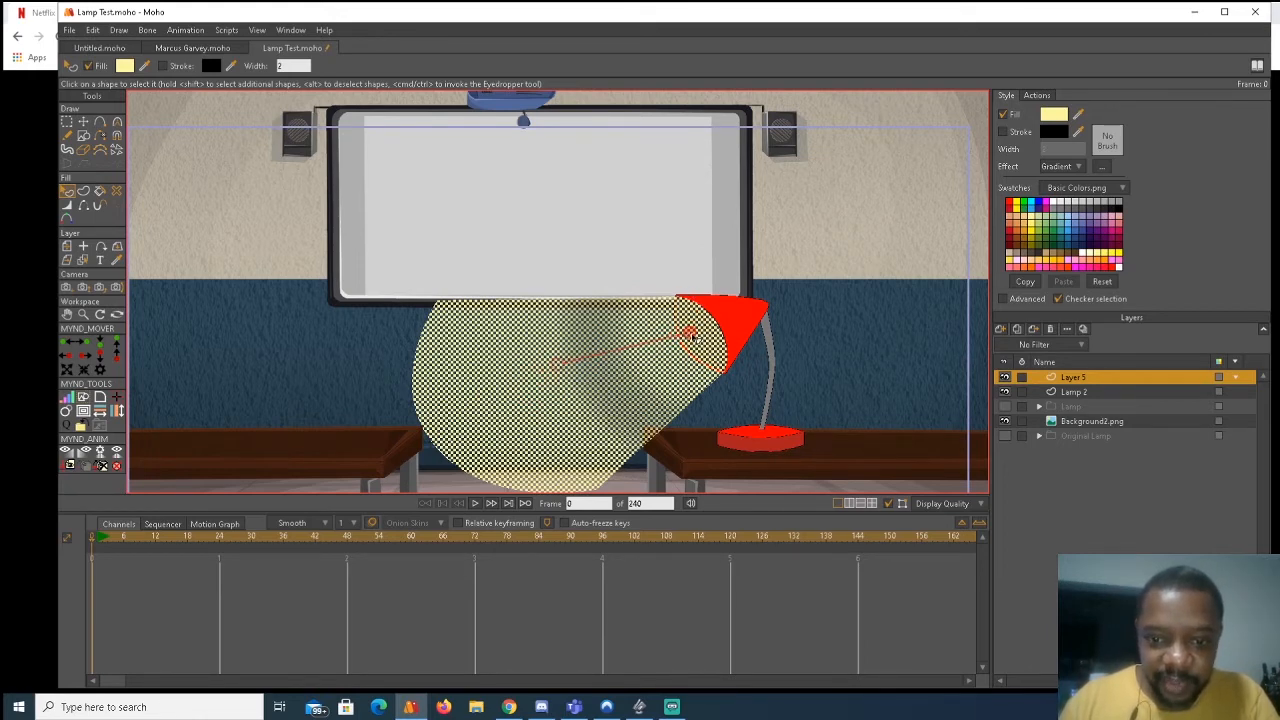
{"action": "mouse_move", "coordinate": [563, 370]}
{"action": "left_mouse_down"}
{"action": "mouse_move", "coordinate": [532, 375]}
{"action": "mouse_move", "coordinate": [545, 385]}
{"action": "left_mouse_up"}
{"action": "key", "text": "ctrl+r"}
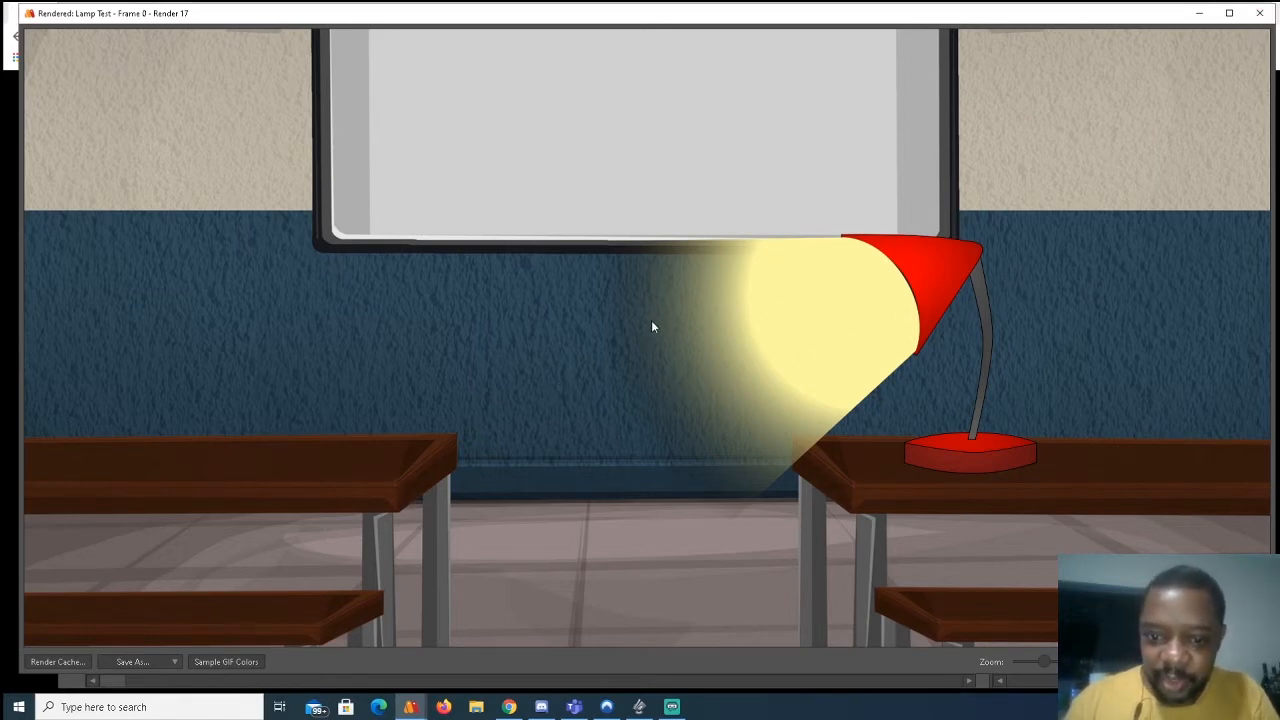
{"action": "left_click", "coordinate": [1259, 13]}
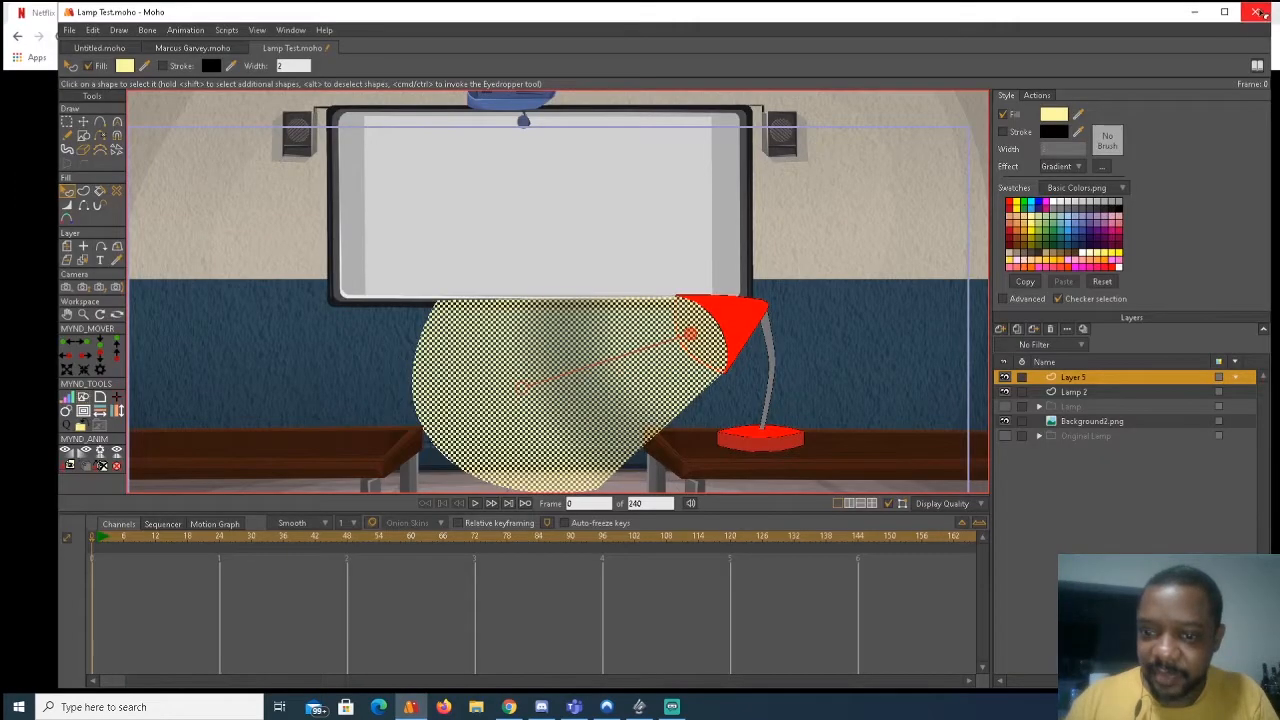
Change the gradient's transparent end stop to FFFFFF, keeping alpha 0, and render the frame.
{"action": "left_click", "coordinate": [1101, 166]}
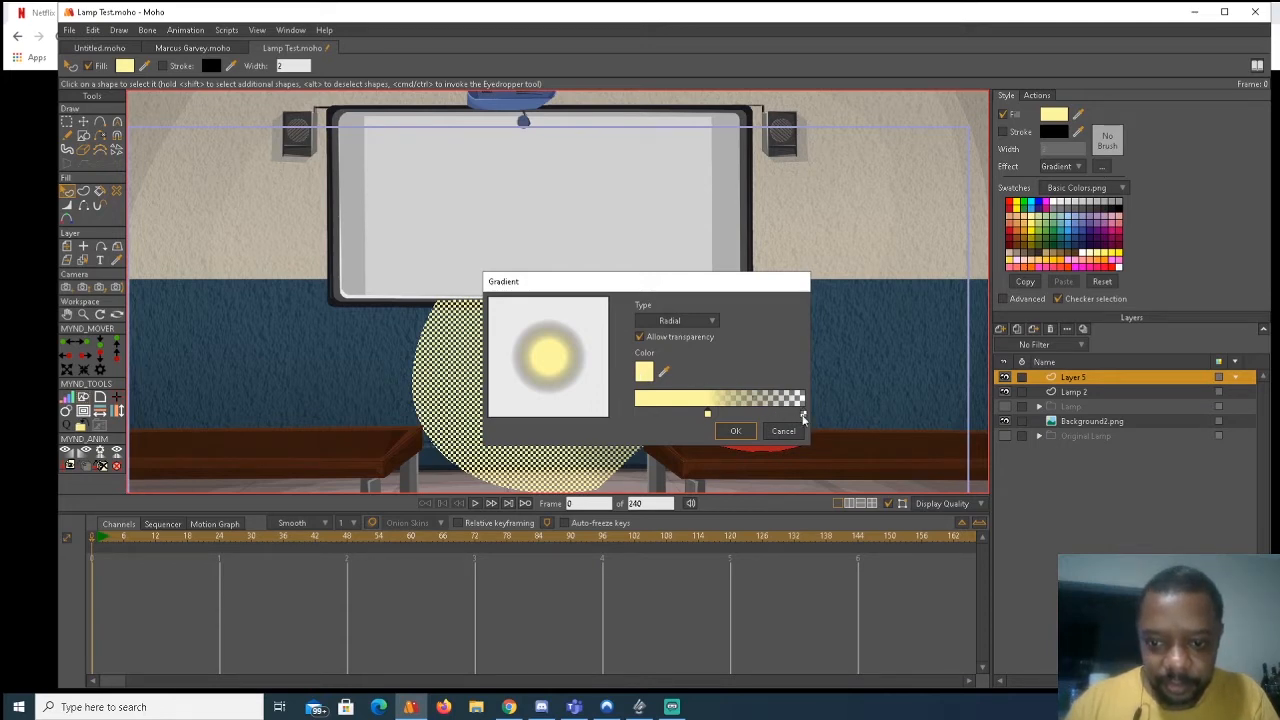
{"action": "left_click", "coordinate": [803, 415]}
{"action": "left_click", "coordinate": [643, 372]}
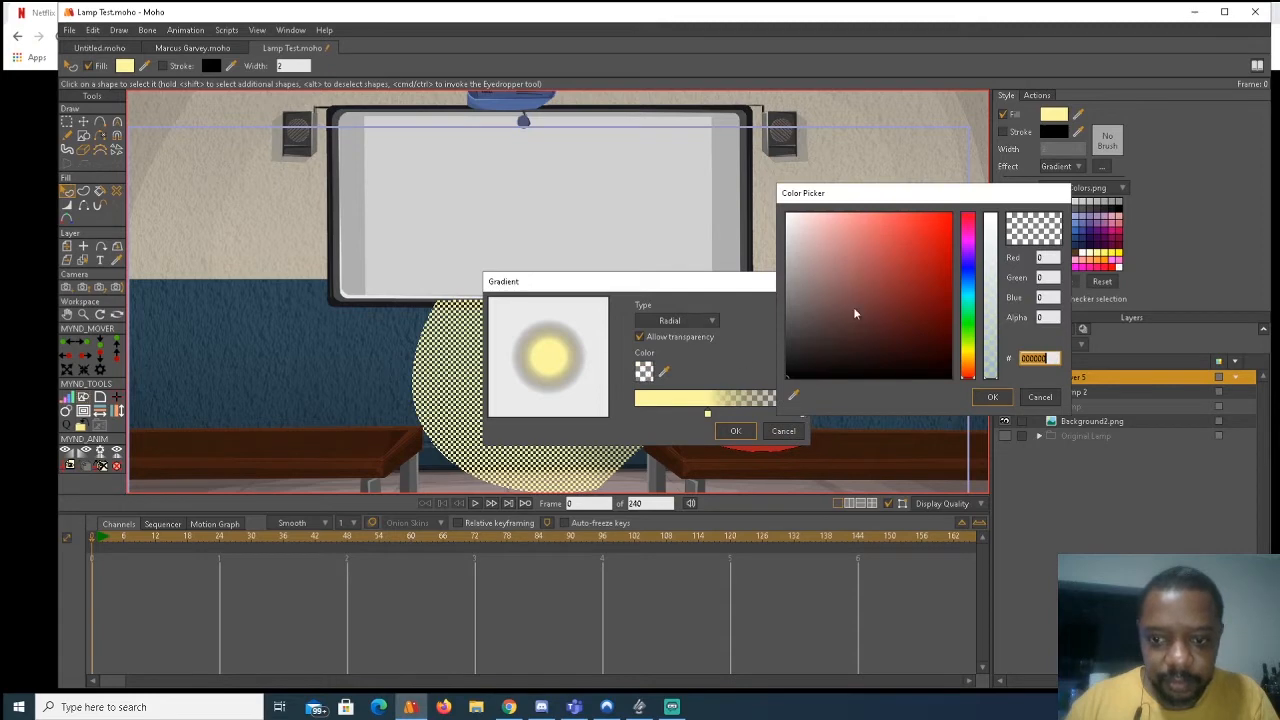
{"action": "type", "text": "FFFFFF"}
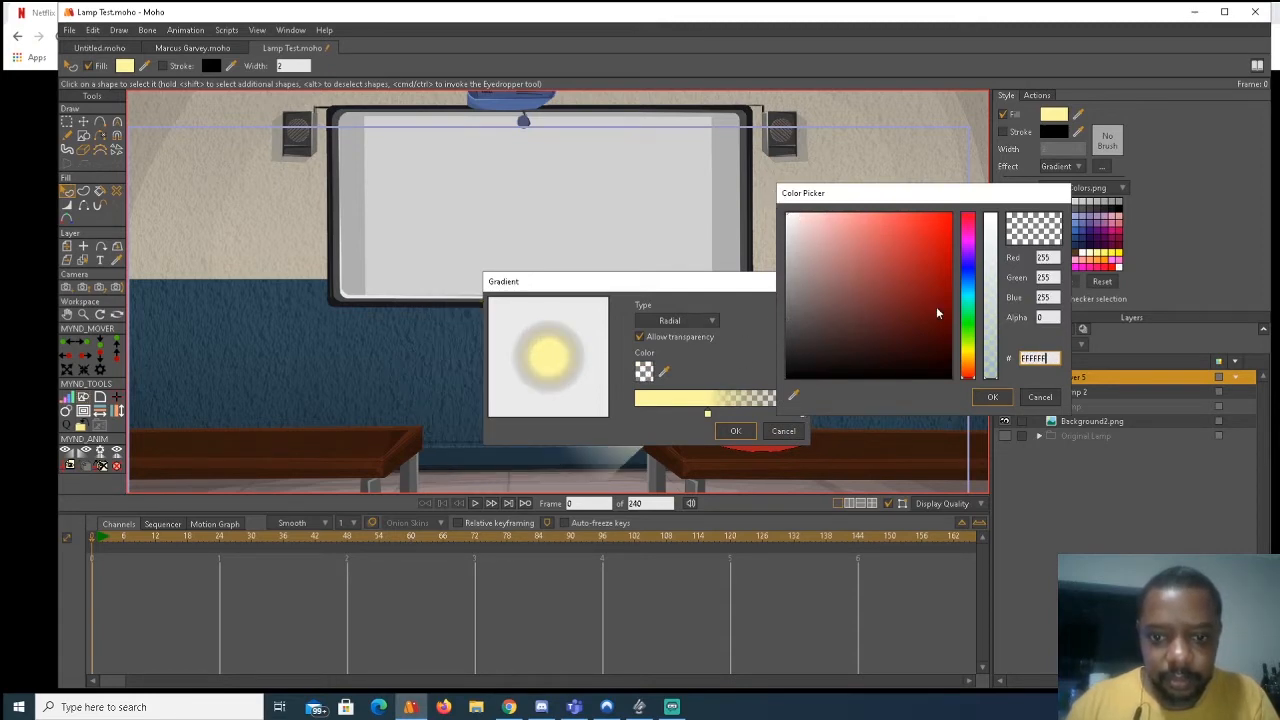
{"action": "left_click", "coordinate": [997, 396]}
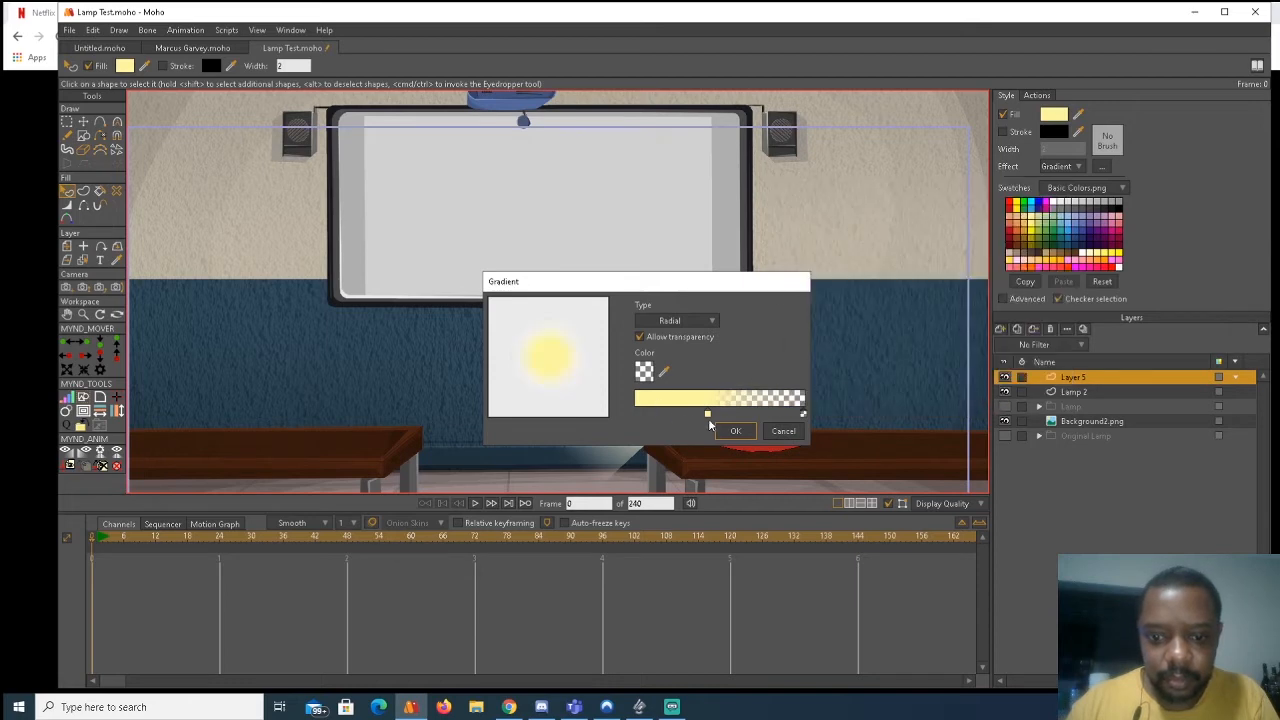
{"action": "left_click", "coordinate": [735, 431]}
{"action": "key", "text": "ctrl+r"}
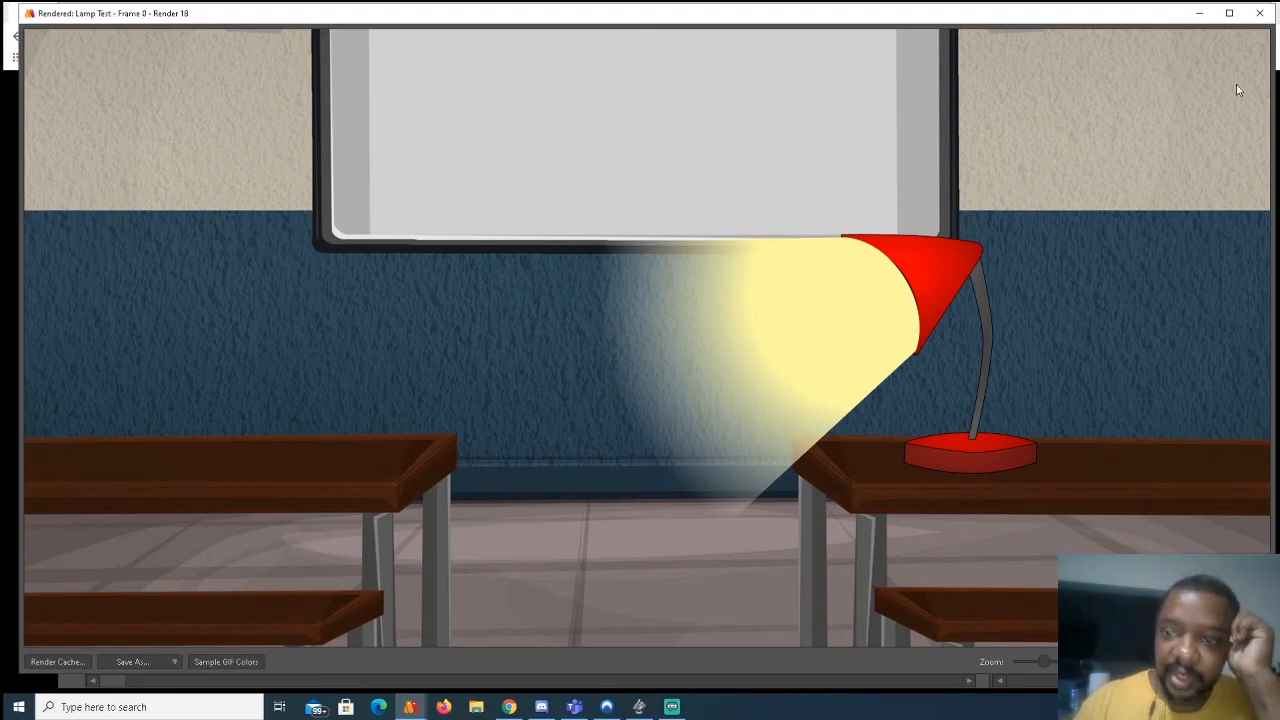
{"action": "left_click", "coordinate": [1260, 13]}
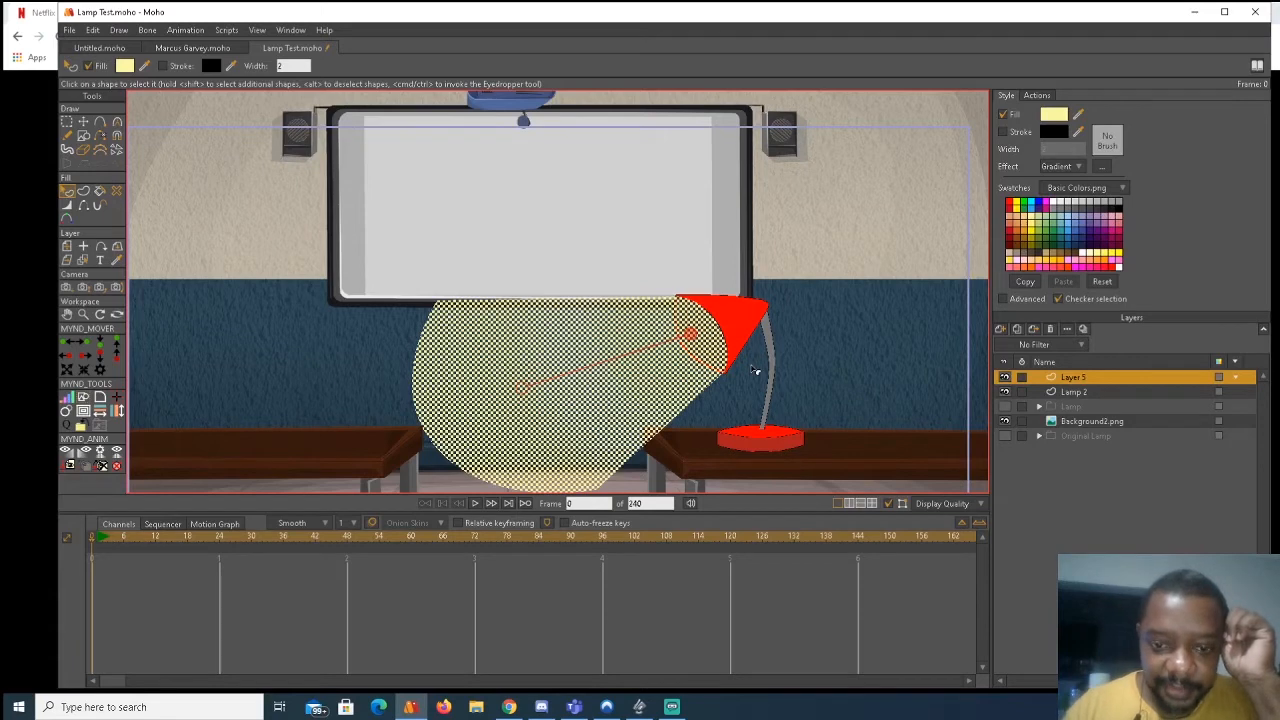
Rename the light shape's layer as Light.
{"action": "double_click", "coordinate": [1073, 378]}
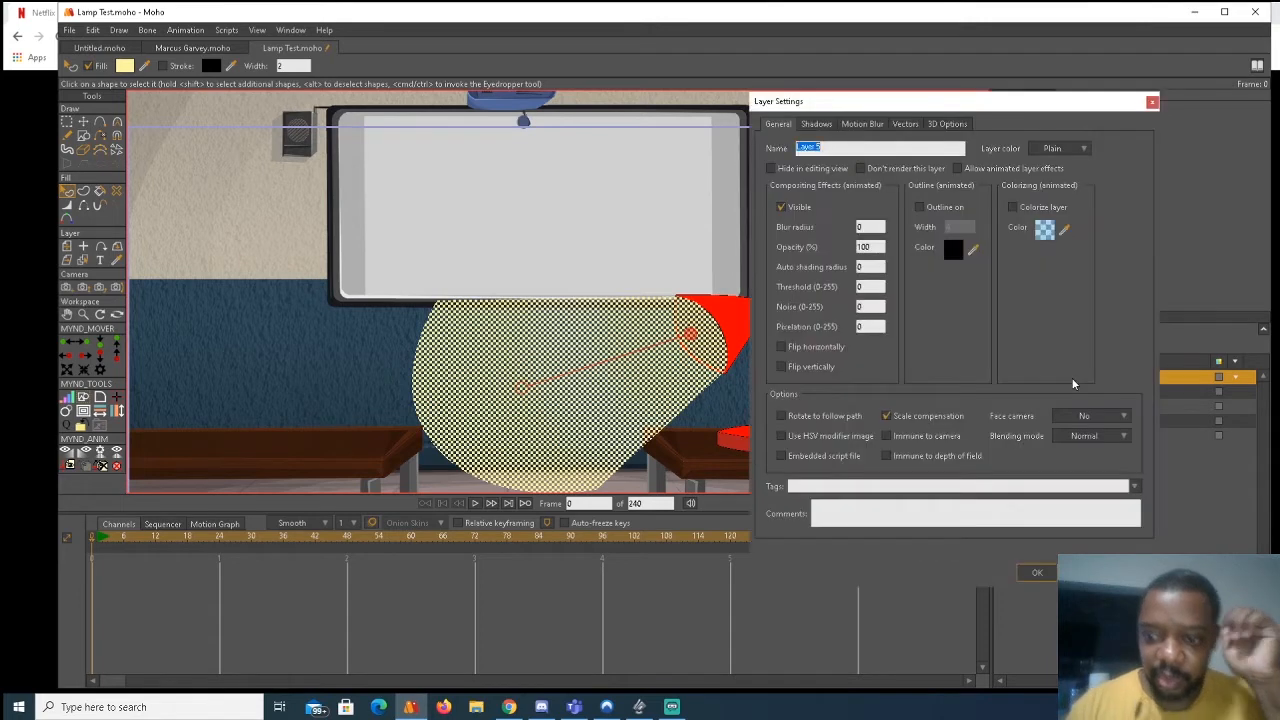
{"action": "type", "text": "Light"}
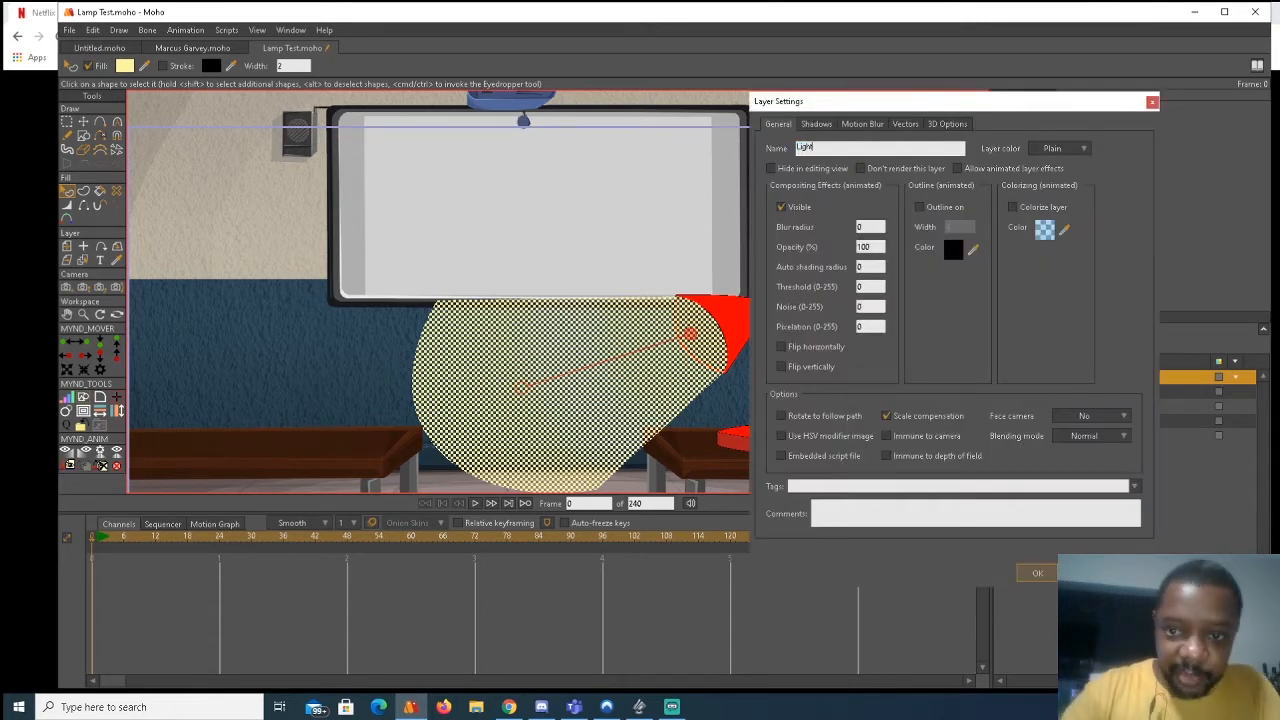
{"action": "left_click", "coordinate": [1037, 572]}
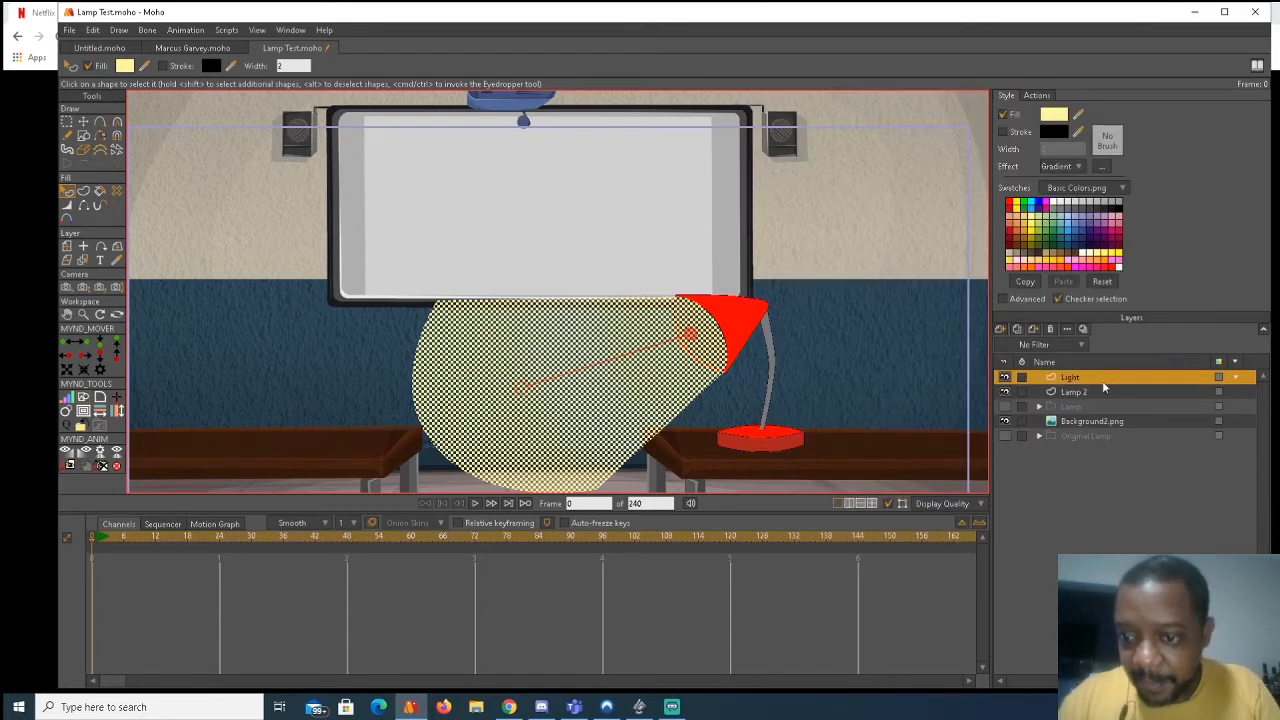
Set the Light layer's blending mode to Screen.
{"action": "double_click", "coordinate": [1088, 382]}
{"action": "left_click", "coordinate": [1046, 383]}
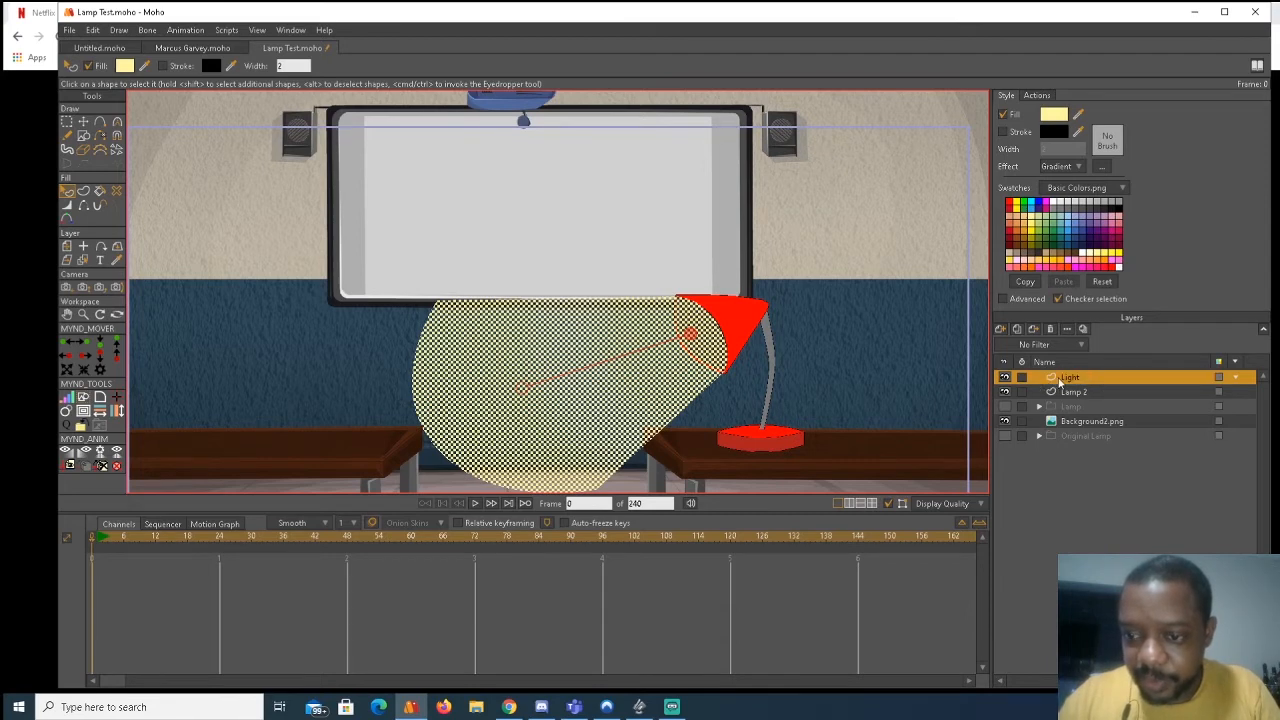
{"action": "double_click", "coordinate": [1060, 381]}
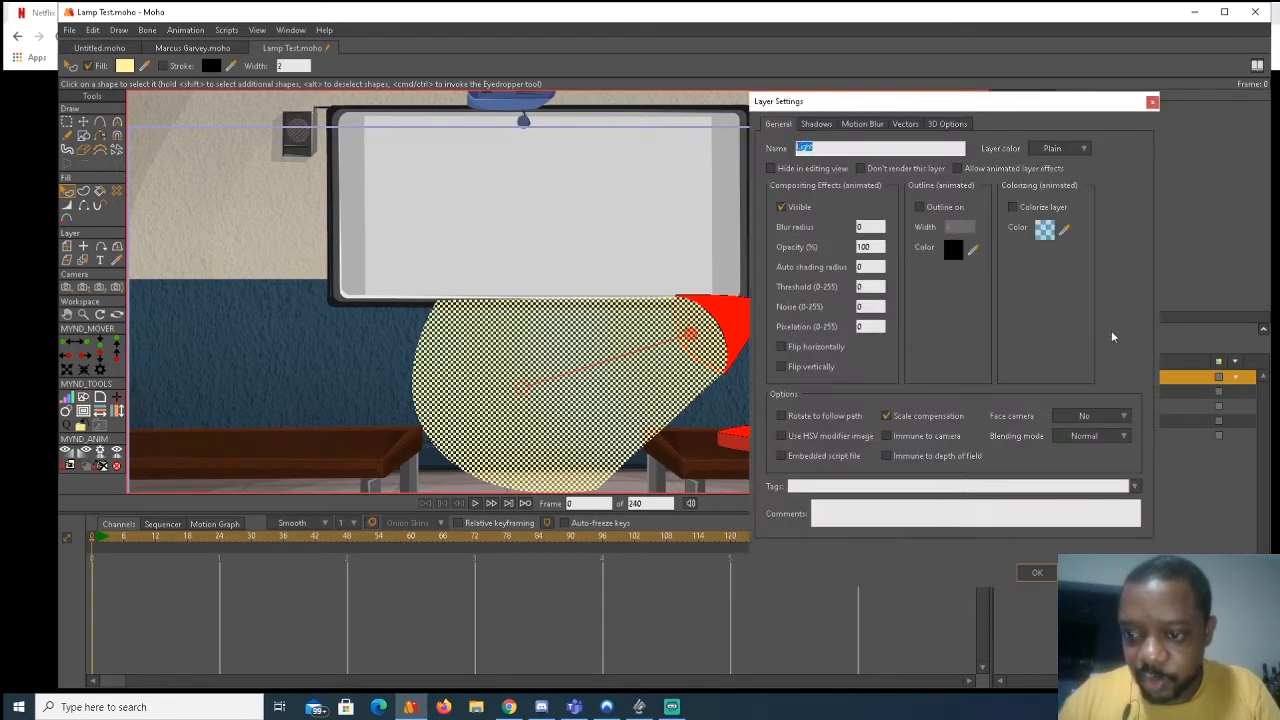
{"action": "left_click", "coordinate": [1086, 437]}
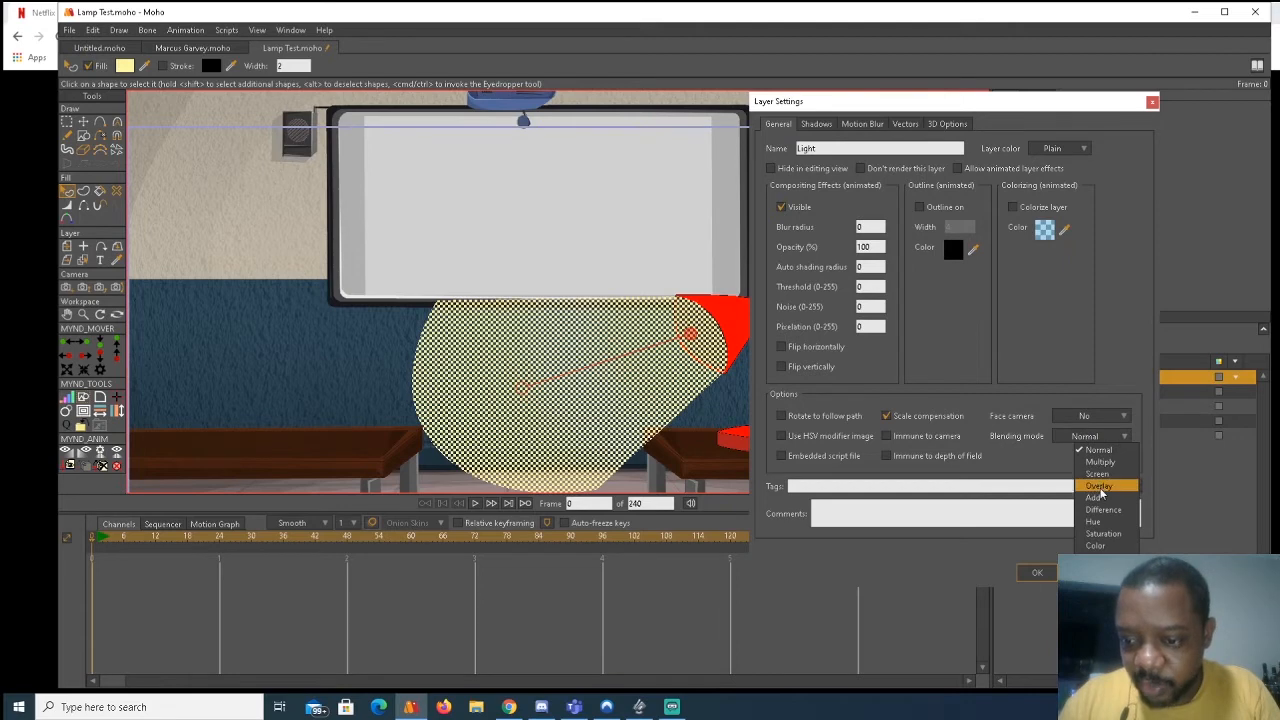
{"action": "left_click", "coordinate": [1098, 474]}
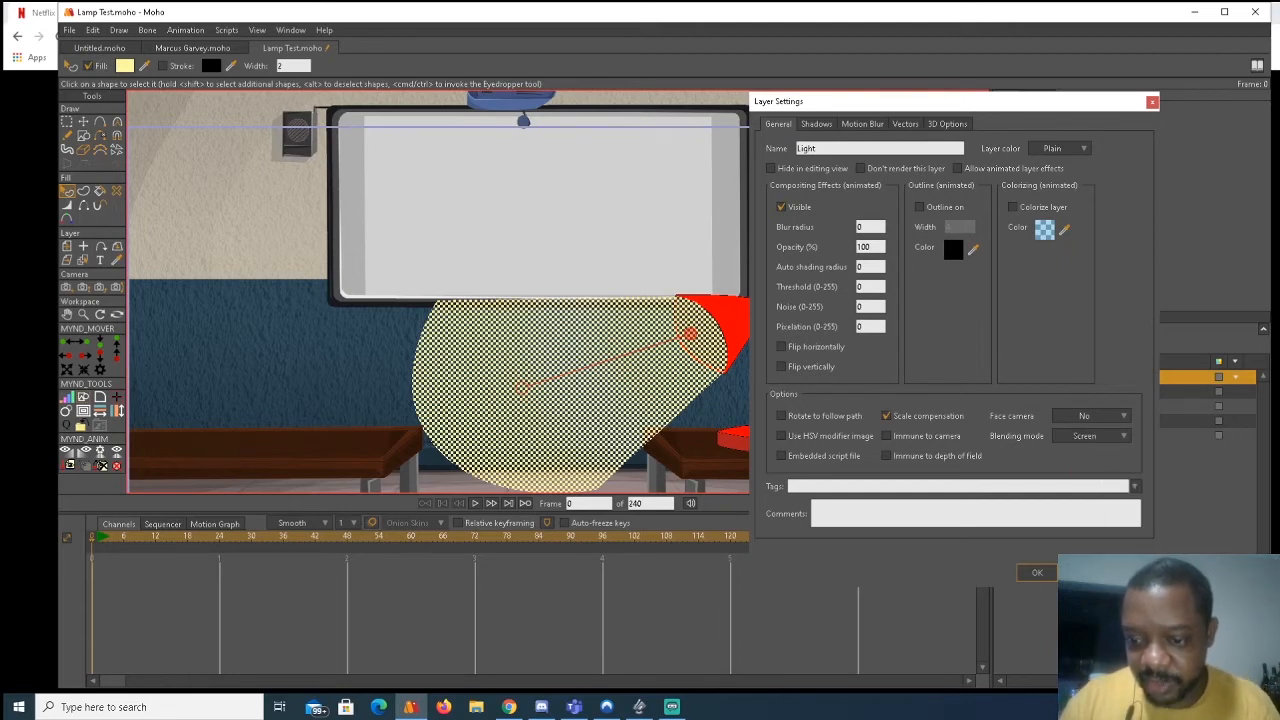
{"action": "left_click", "coordinate": [1040, 574]}
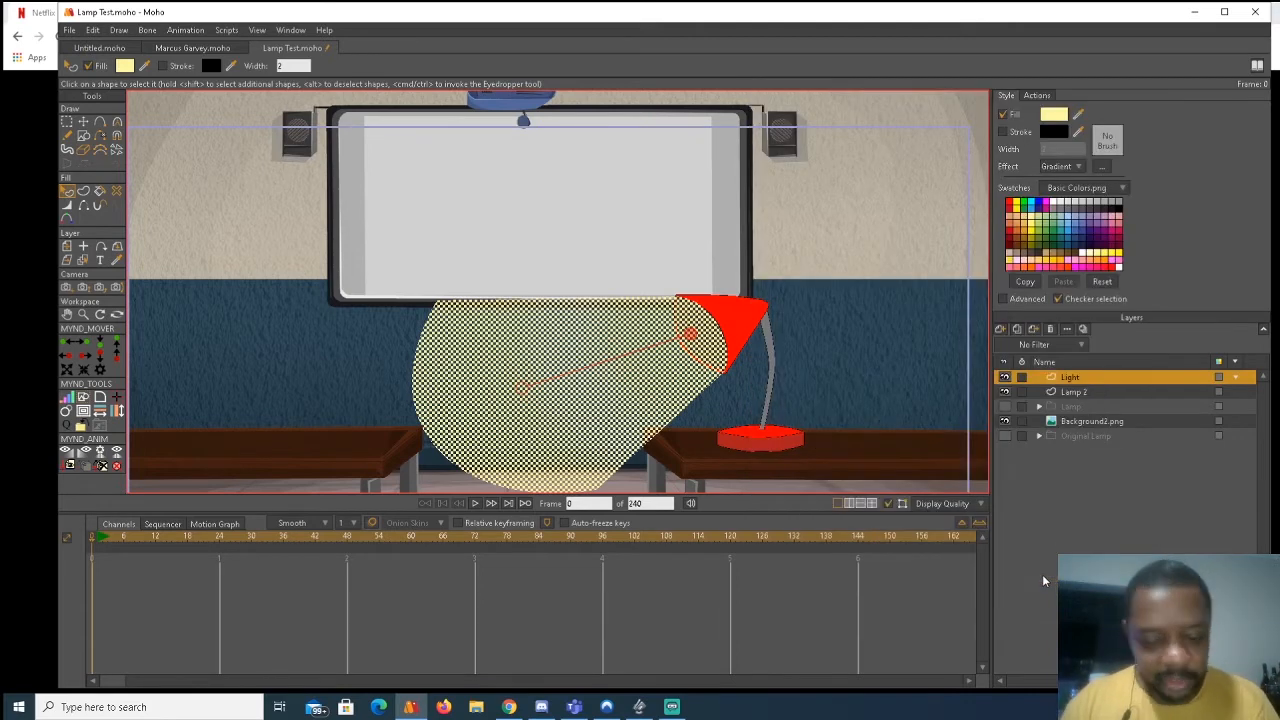
Lower the Light layer's opacity and compare full renders of the frame before and after the change.
{"action": "key", "text": "ctrl+r"}
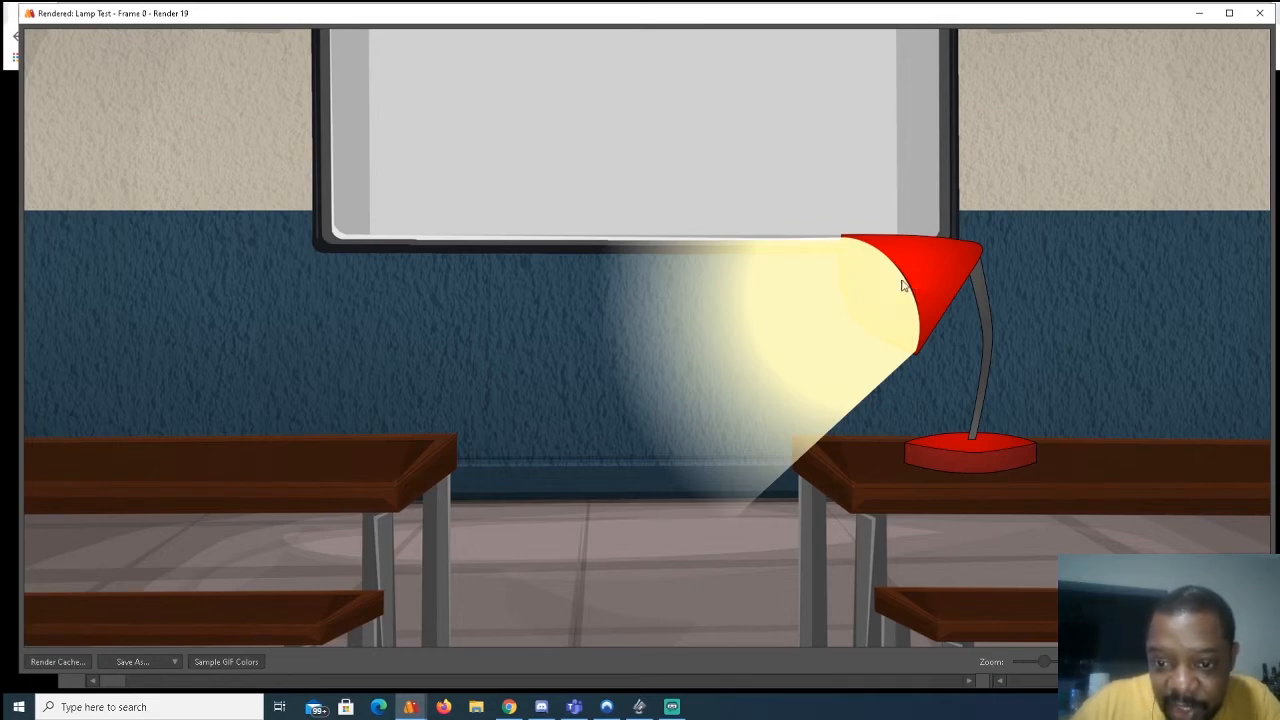
{"action": "left_click", "coordinate": [1258, 13]}
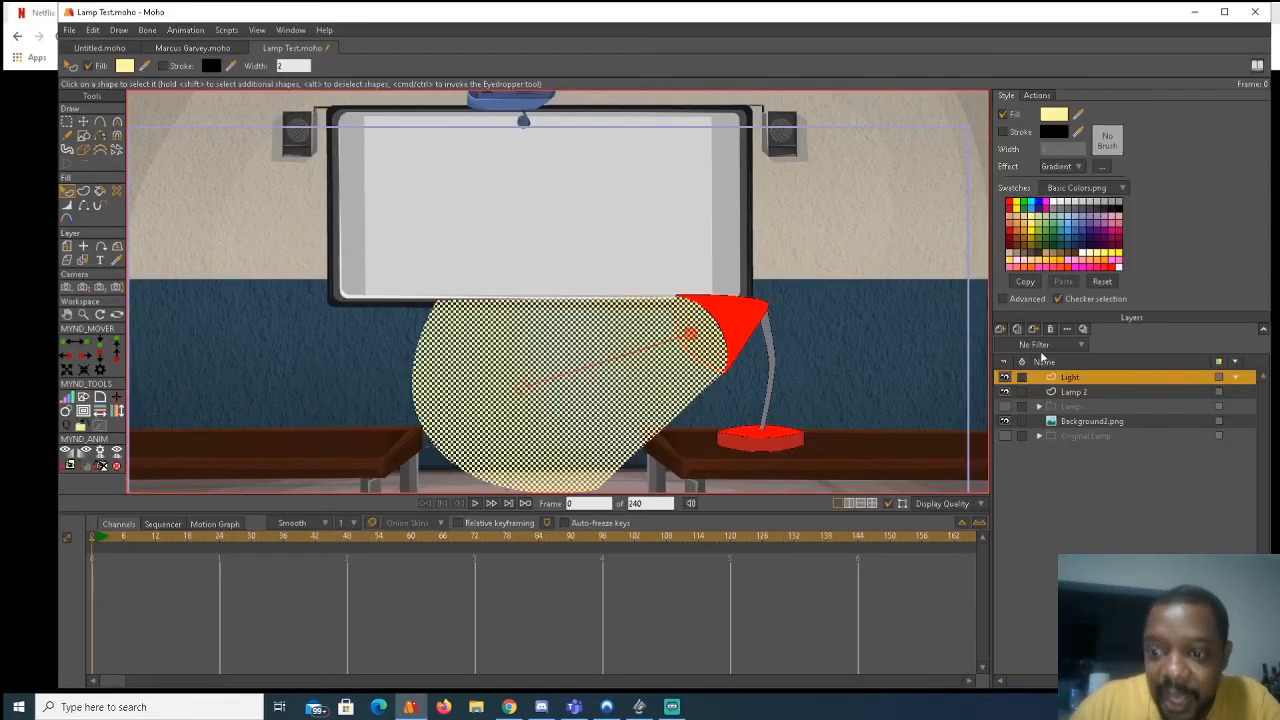
{"action": "double_click", "coordinate": [1075, 378]}
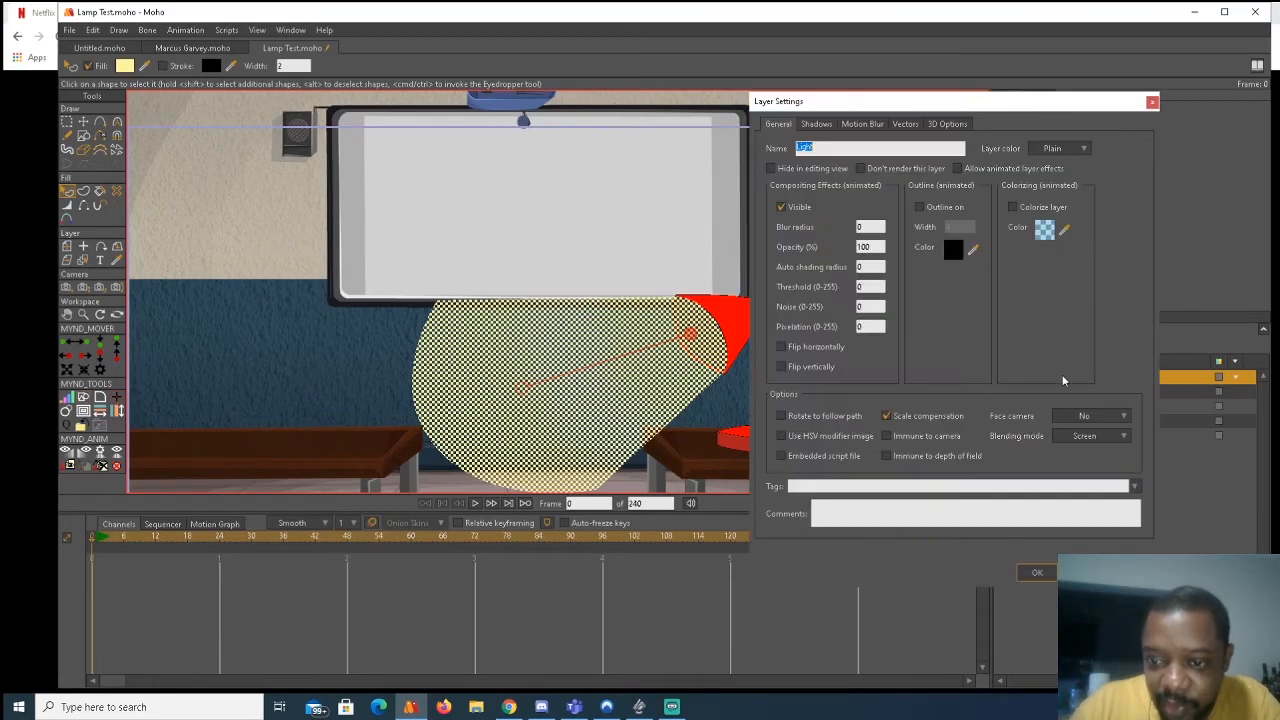
{"action": "double_click", "coordinate": [870, 246]}
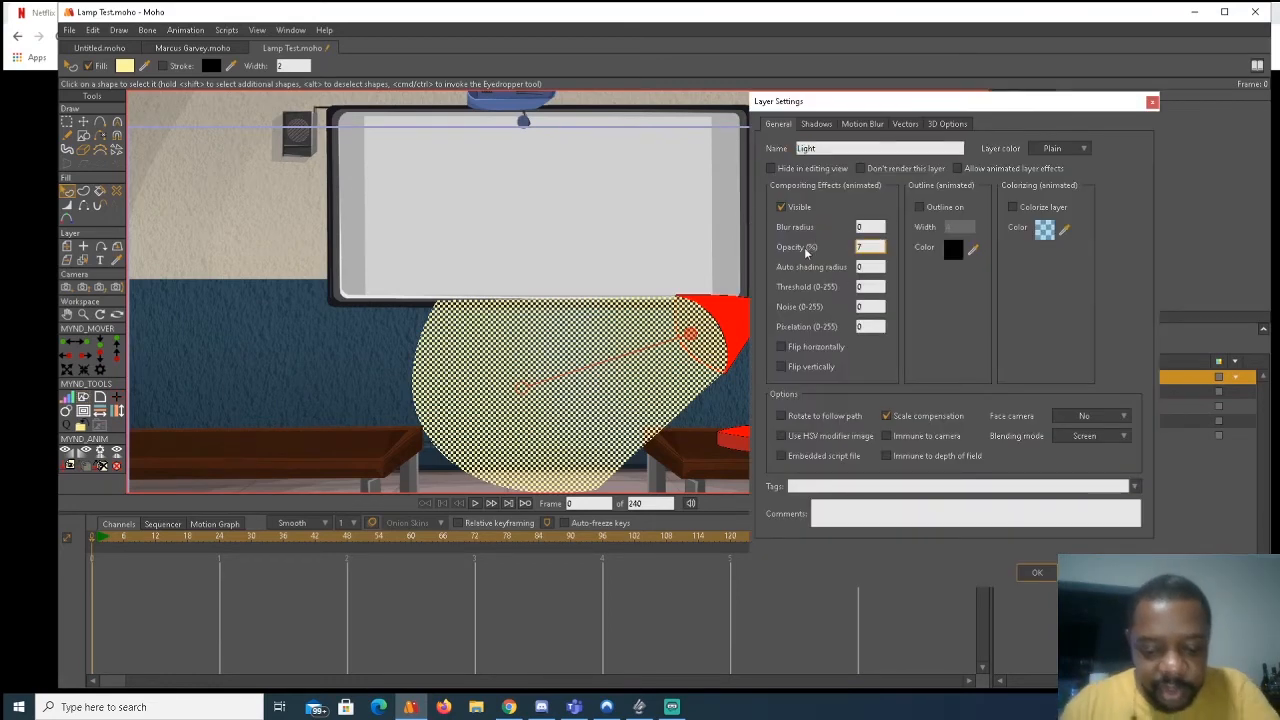
{"action": "key", "text": "Return"}
{"action": "key", "text": "ctrl+r"}
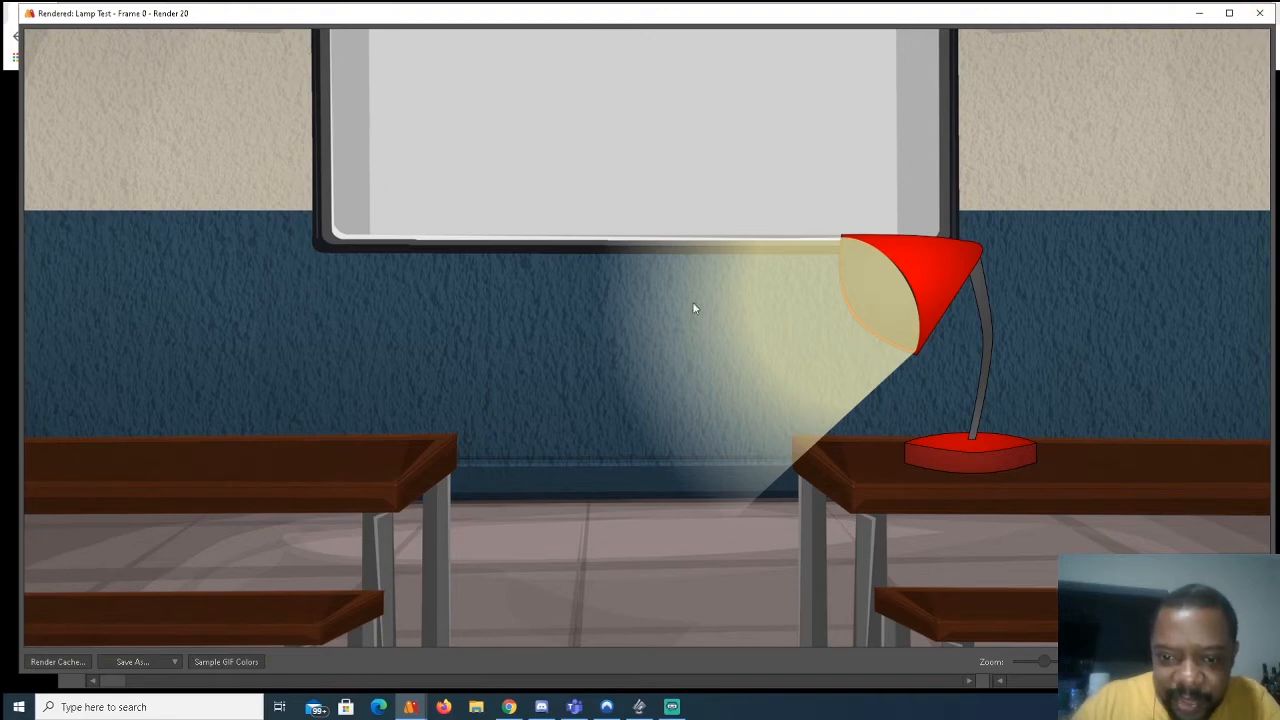
{"action": "left_click", "coordinate": [1262, 14]}
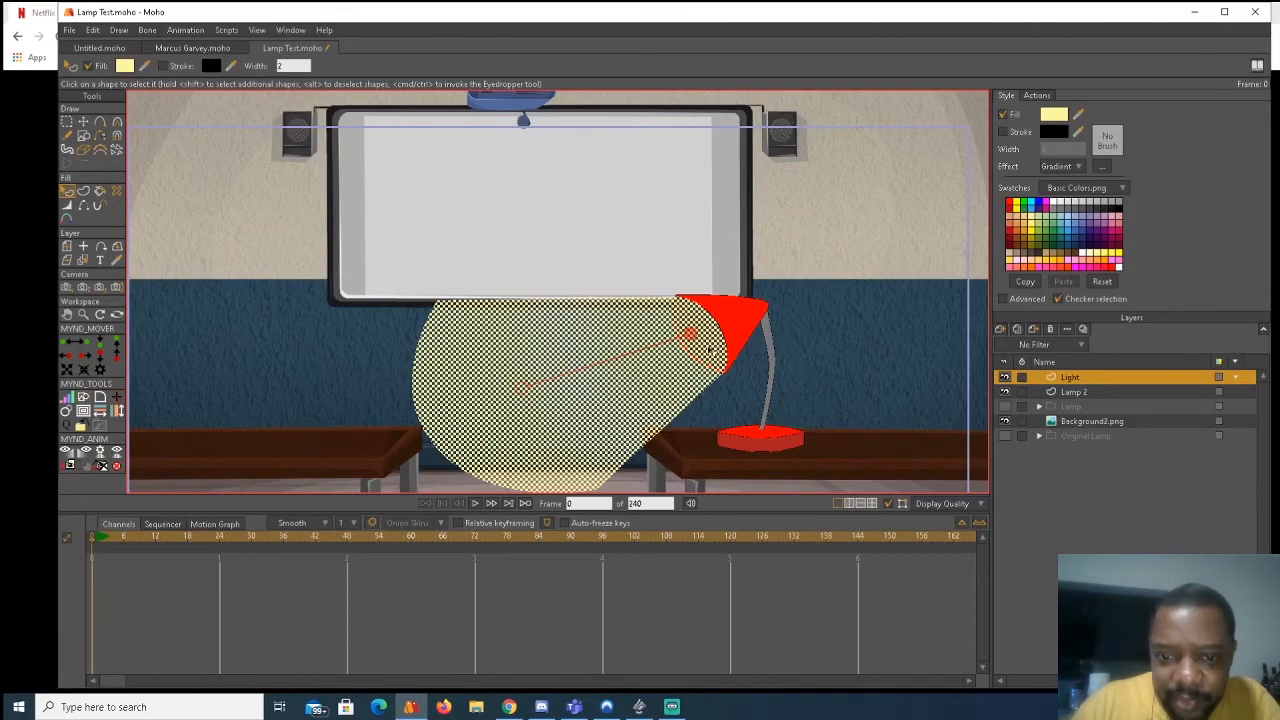
Shorten the light gradient's radius handle toward the lamp shade and render the frame.
{"action": "left_click", "coordinate": [83, 121]}
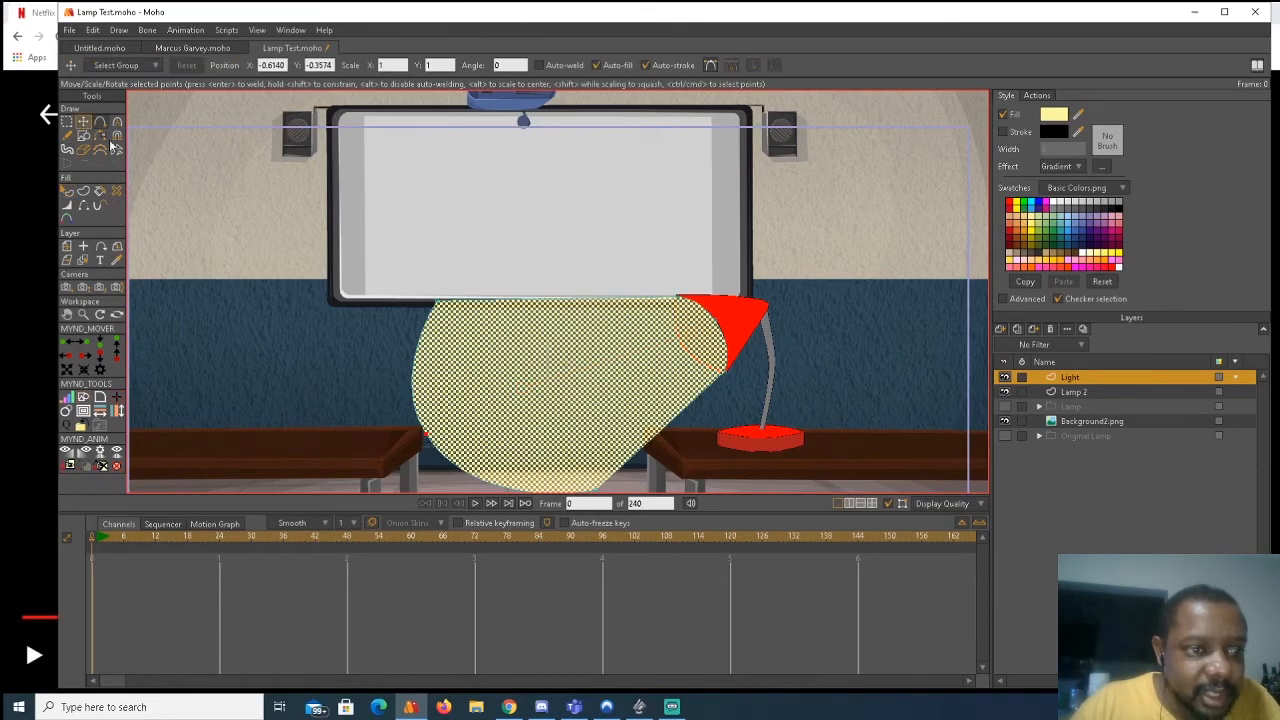
{"action": "left_click", "coordinate": [67, 190]}
{"action": "left_click_drag", "start_coordinate": [706, 336], "coordinate": [726, 328]}
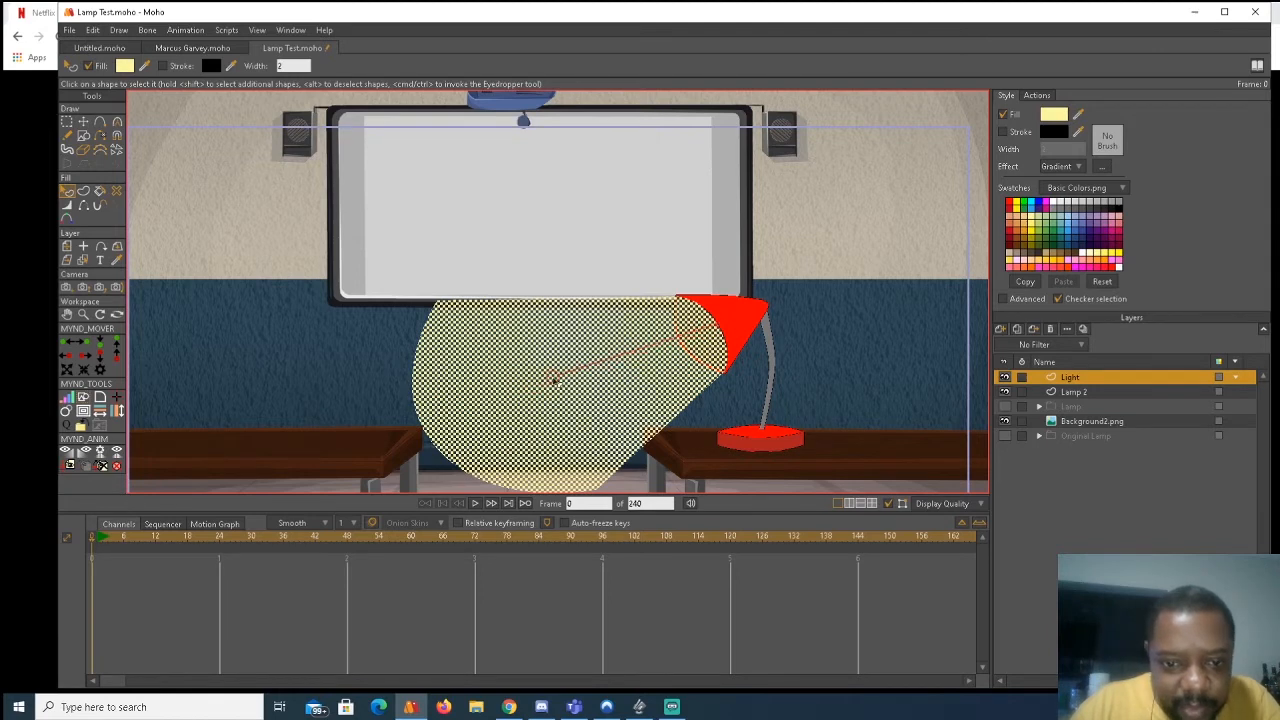
{"action": "left_click_drag", "start_coordinate": [554, 379], "coordinate": [569, 400]}
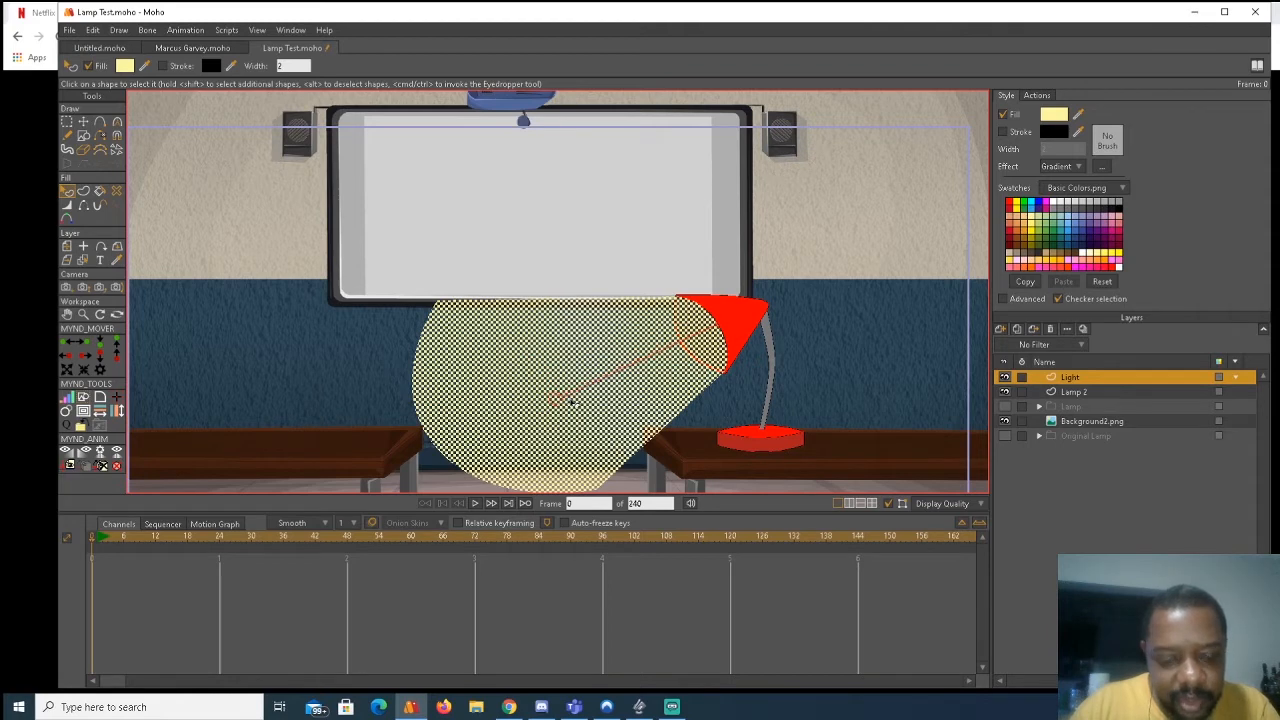
{"action": "key", "text": "ctrl+r"}
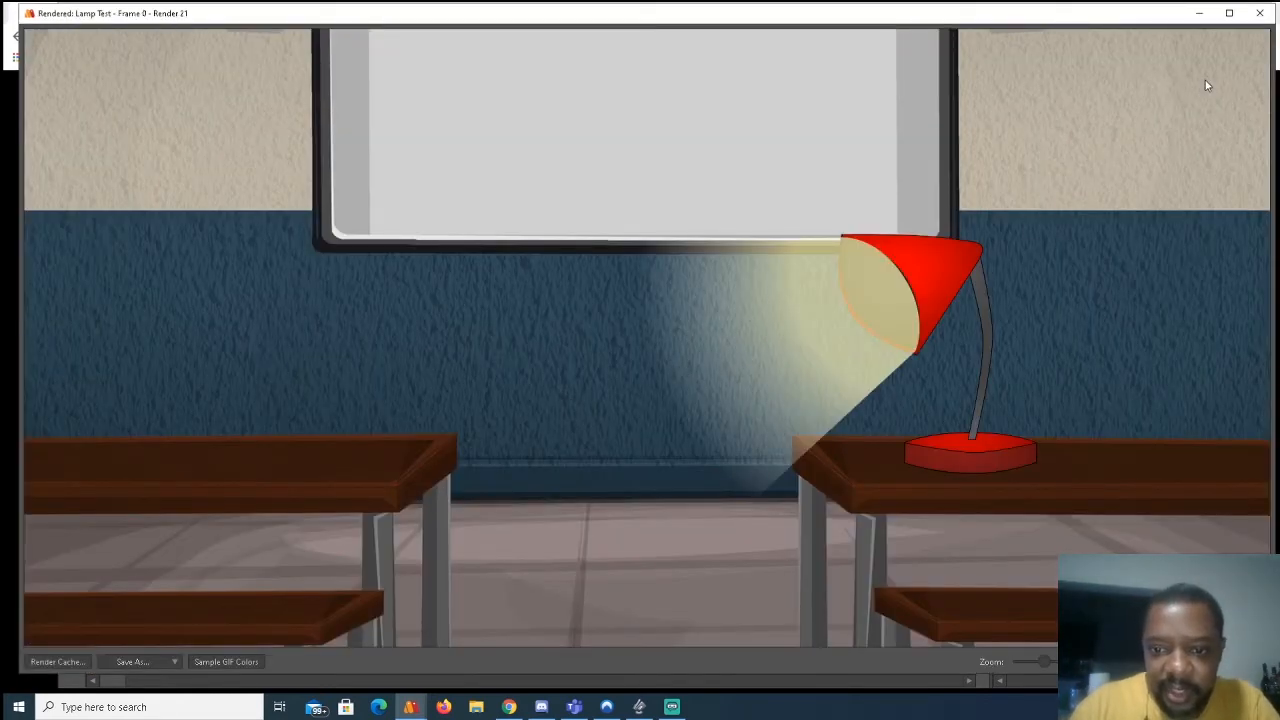
{"action": "left_click", "coordinate": [1259, 13]}
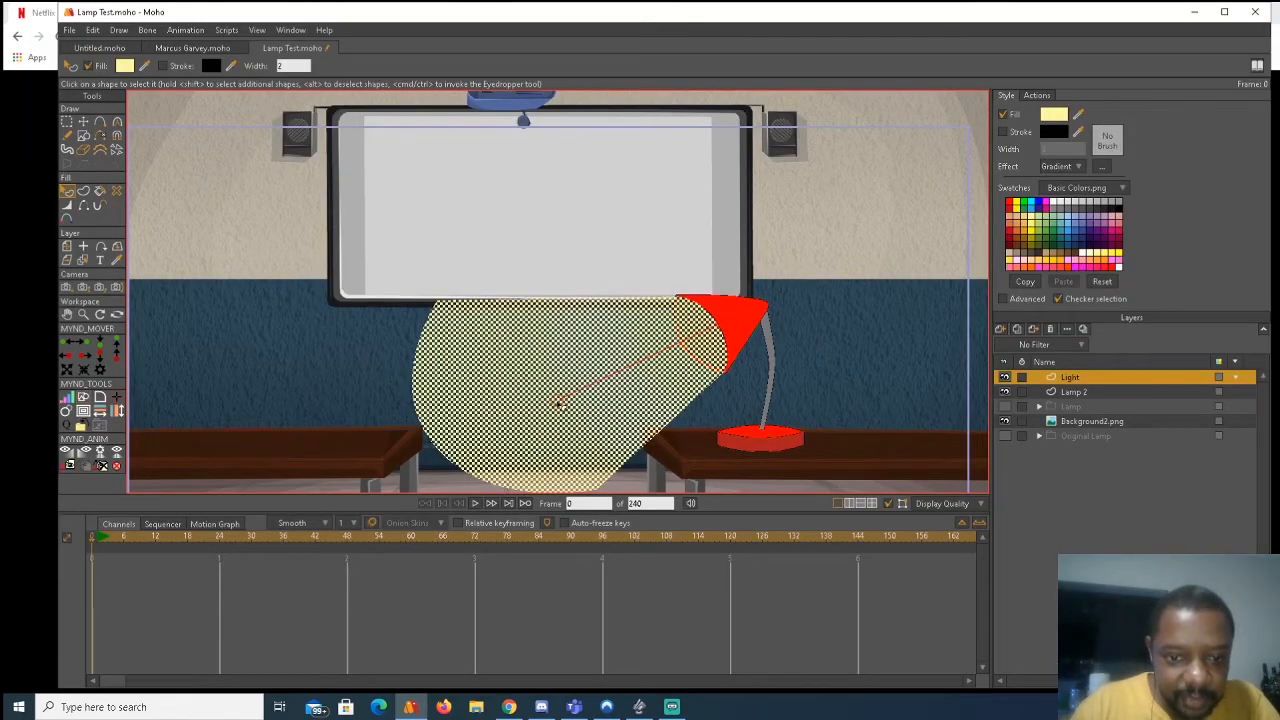
Extend the gradient's radius handle back toward the middle of the light shape, rendering the frame after each adjustment.
{"action": "key", "text": "ctrl+r"}
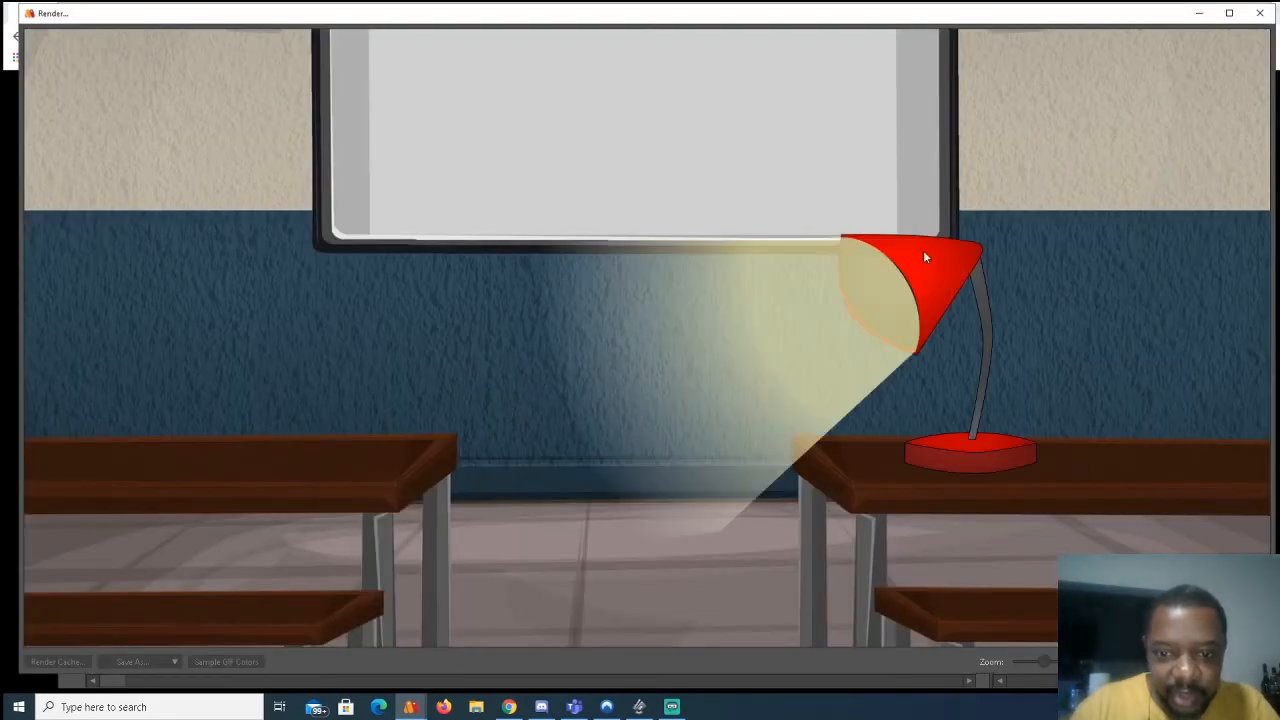
{"action": "left_click", "coordinate": [1260, 13]}
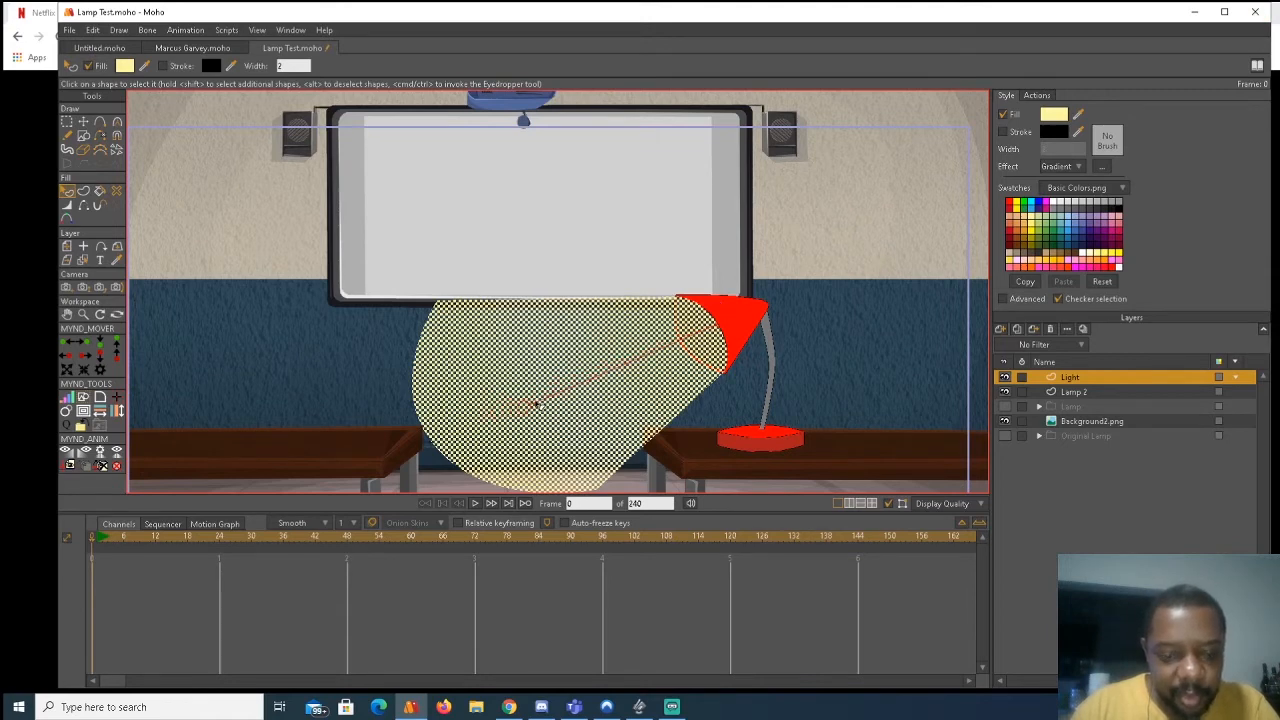
{"action": "key", "text": "ctrl+r"}
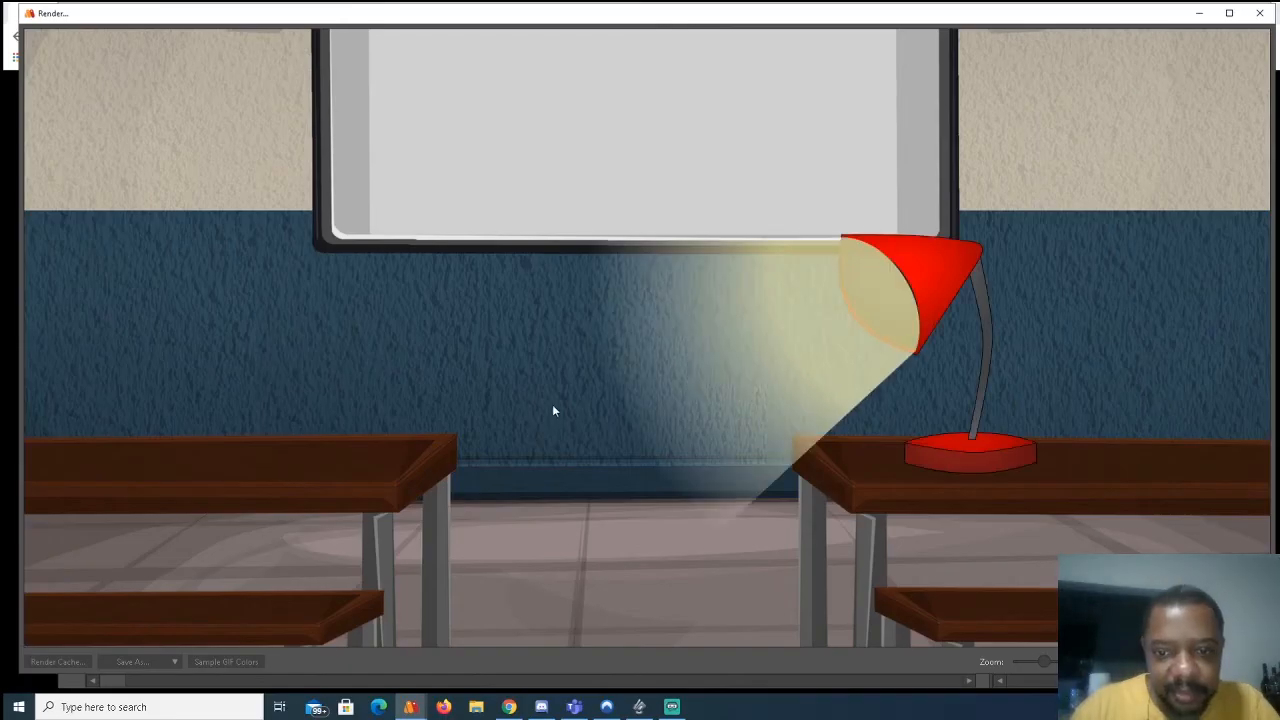
{"action": "left_click", "coordinate": [1262, 14]}
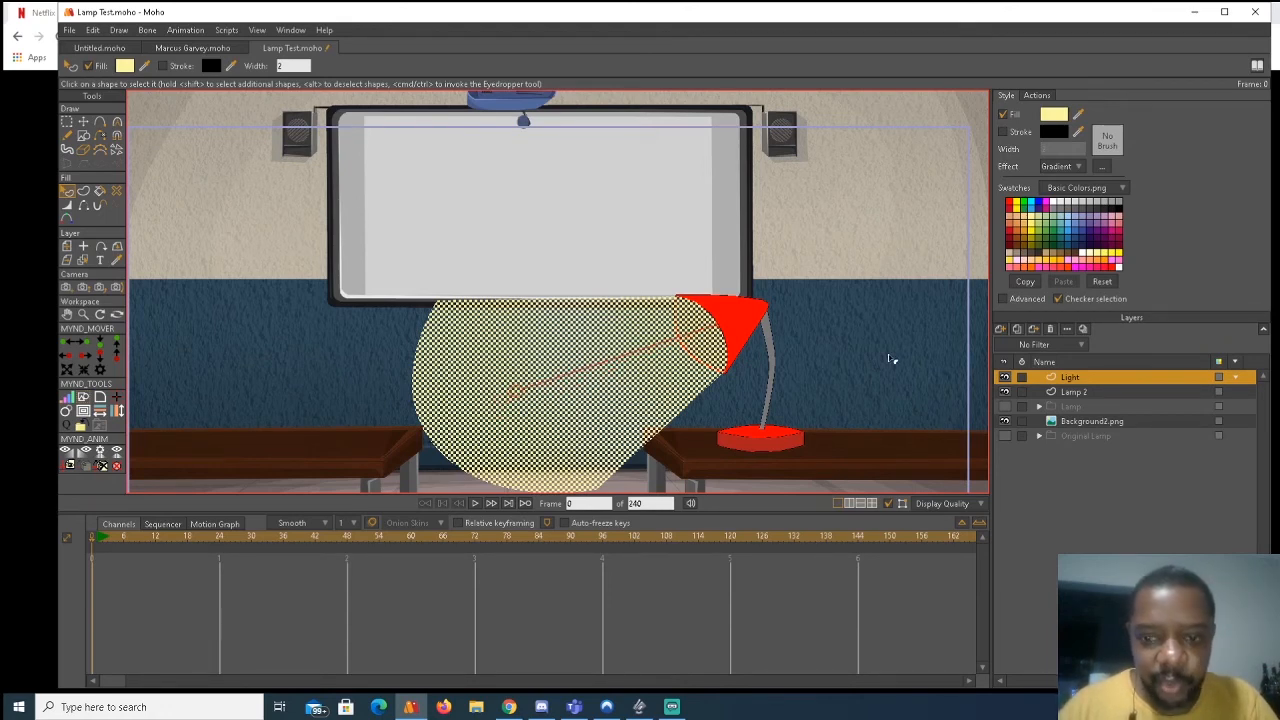
{"action": "key", "text": "ctrl+r"}
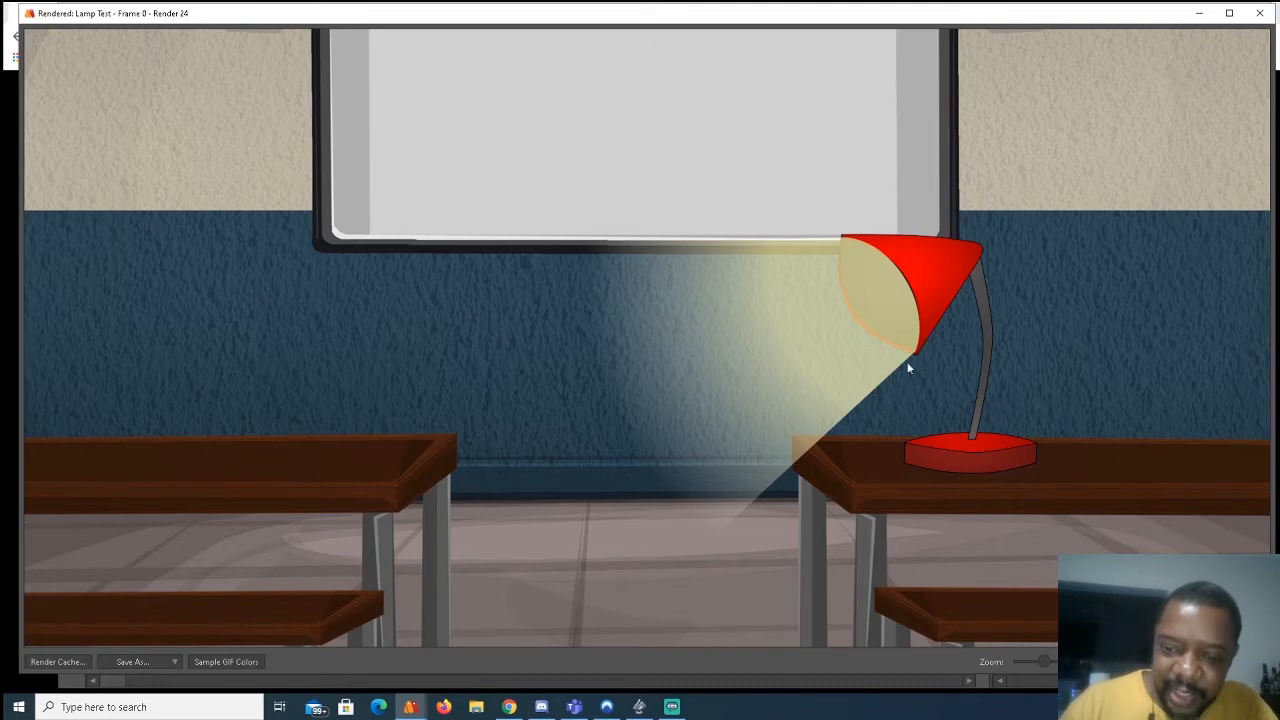
{"action": "left_click", "coordinate": [1259, 13]}
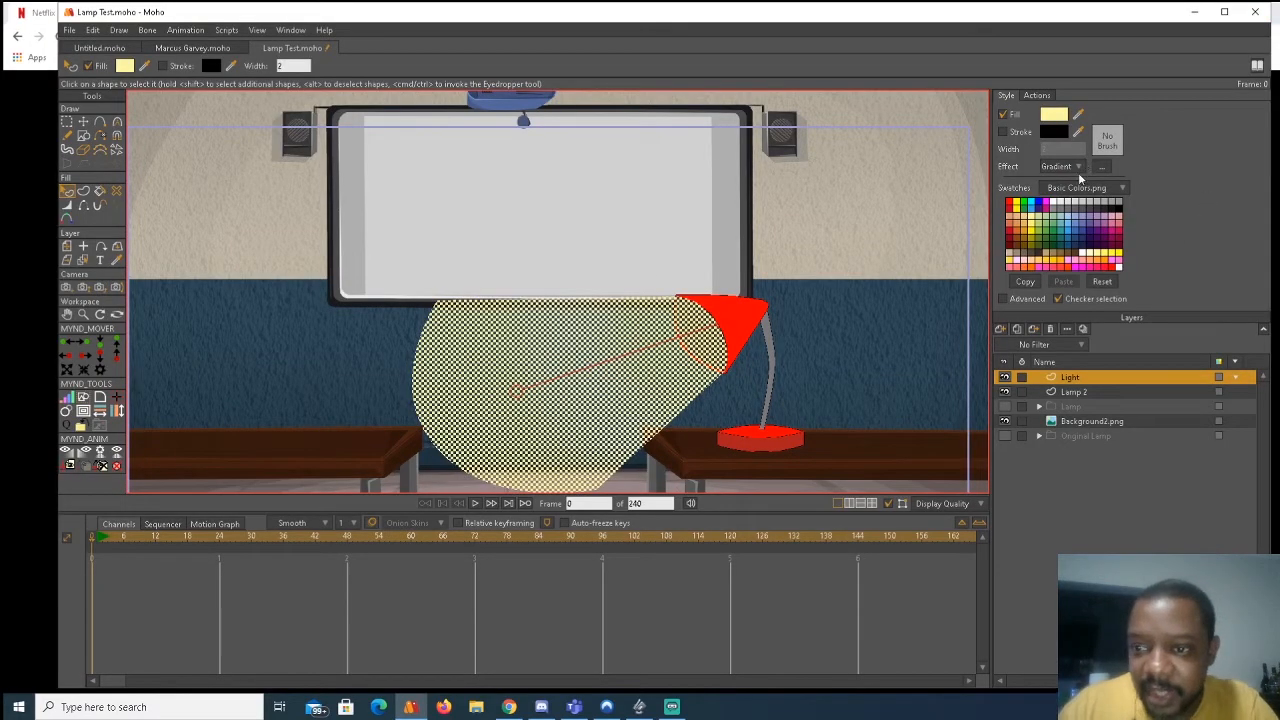
Add Soft Edge with its default blur radius as the light shape's second fill effect and render the frame.
{"action": "left_click", "coordinate": [1003, 298]}
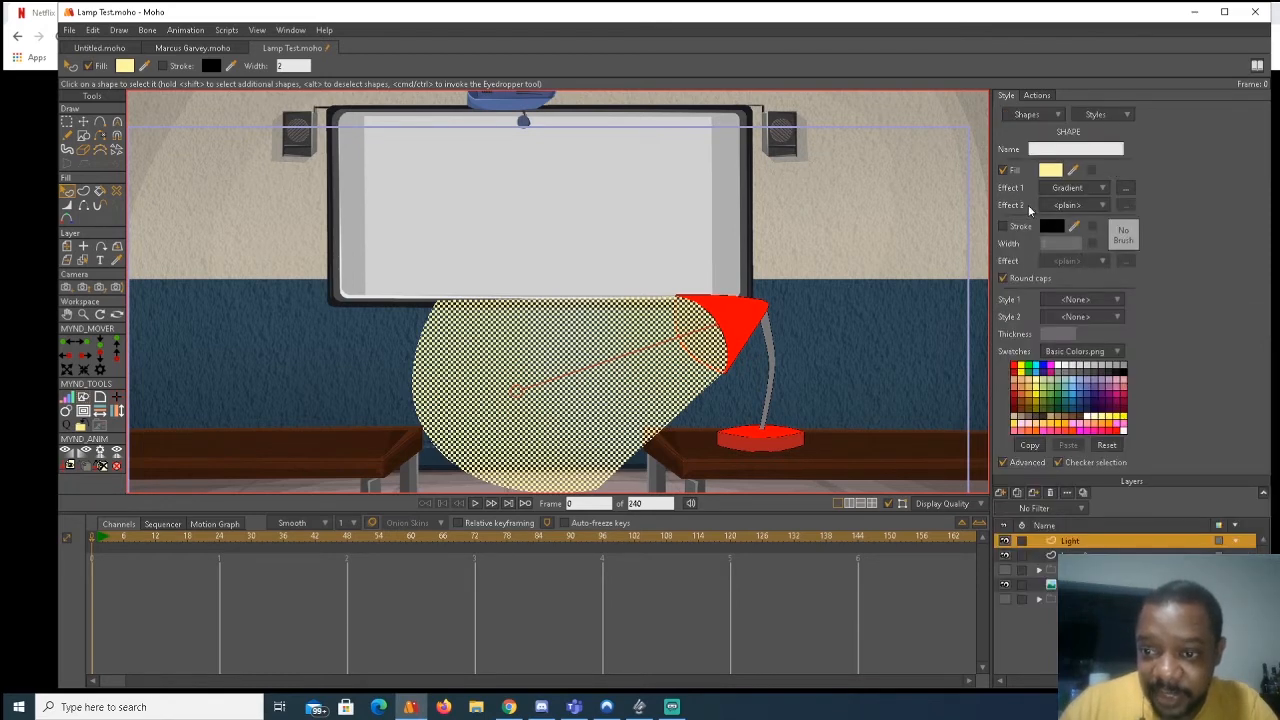
{"action": "left_click", "coordinate": [1072, 205]}
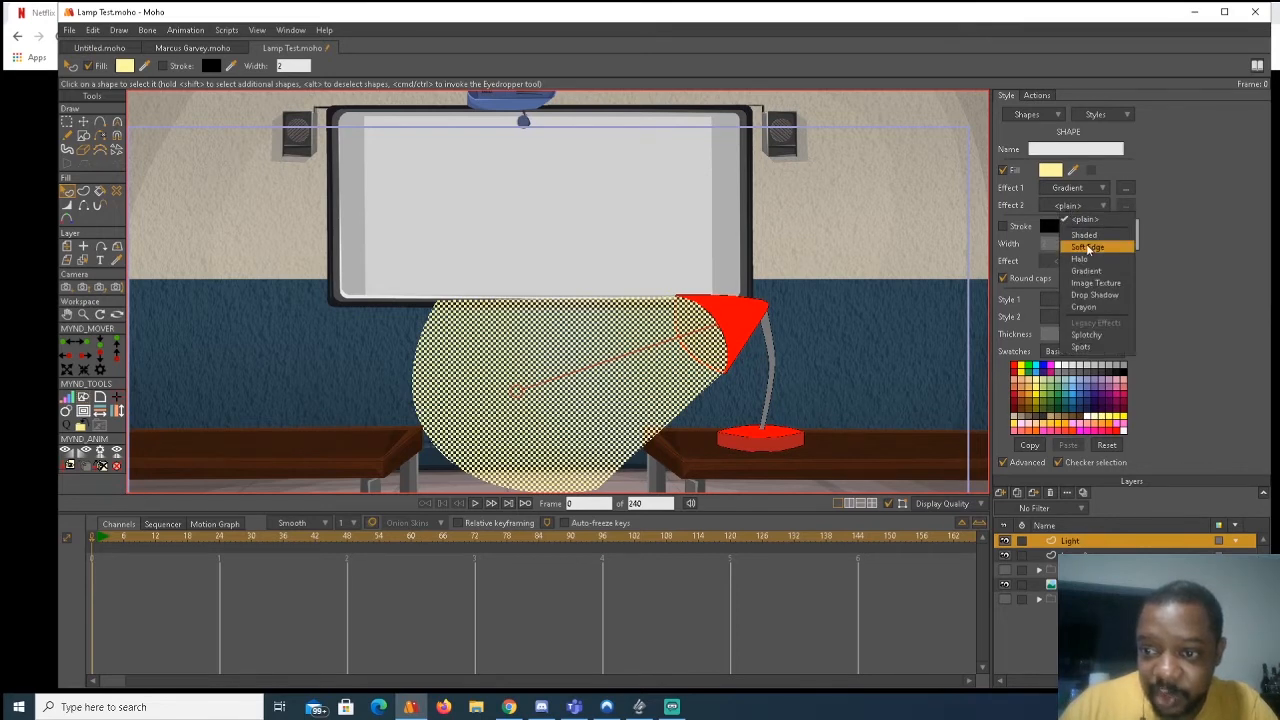
{"action": "left_click", "coordinate": [1088, 248]}
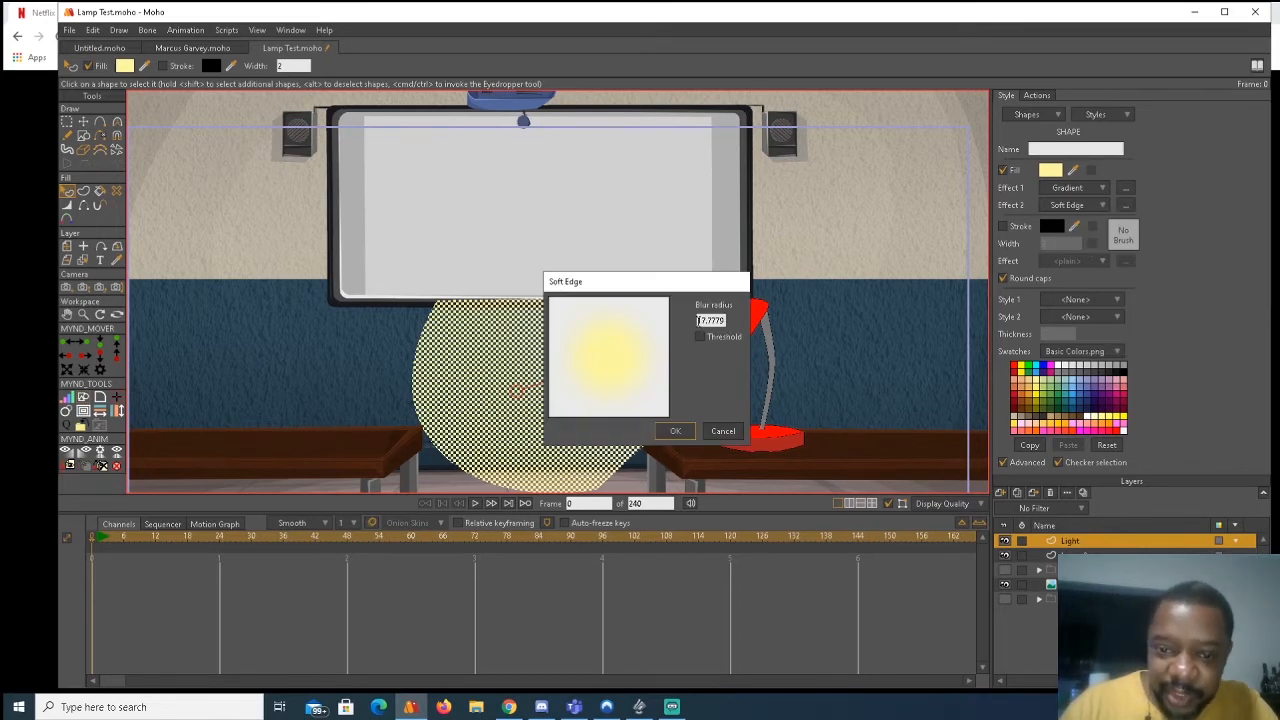
{"action": "left_click", "coordinate": [672, 432]}
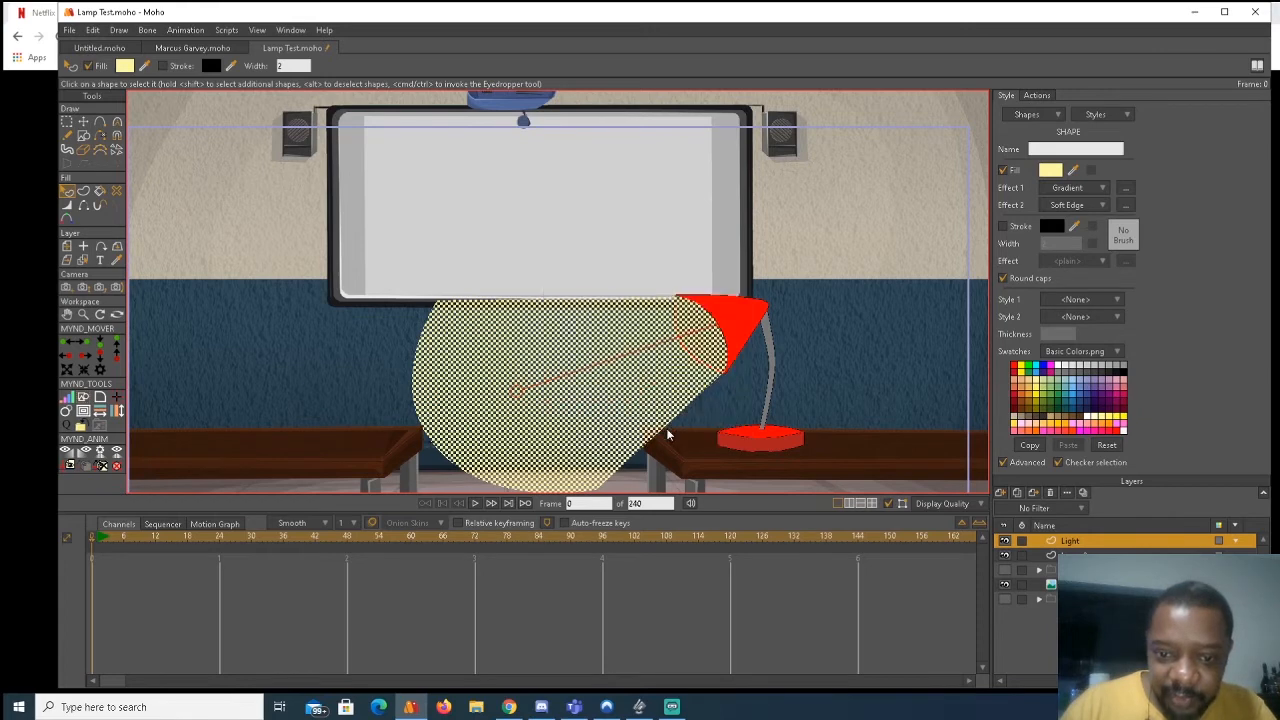
{"action": "key", "text": "ctrl+r"}
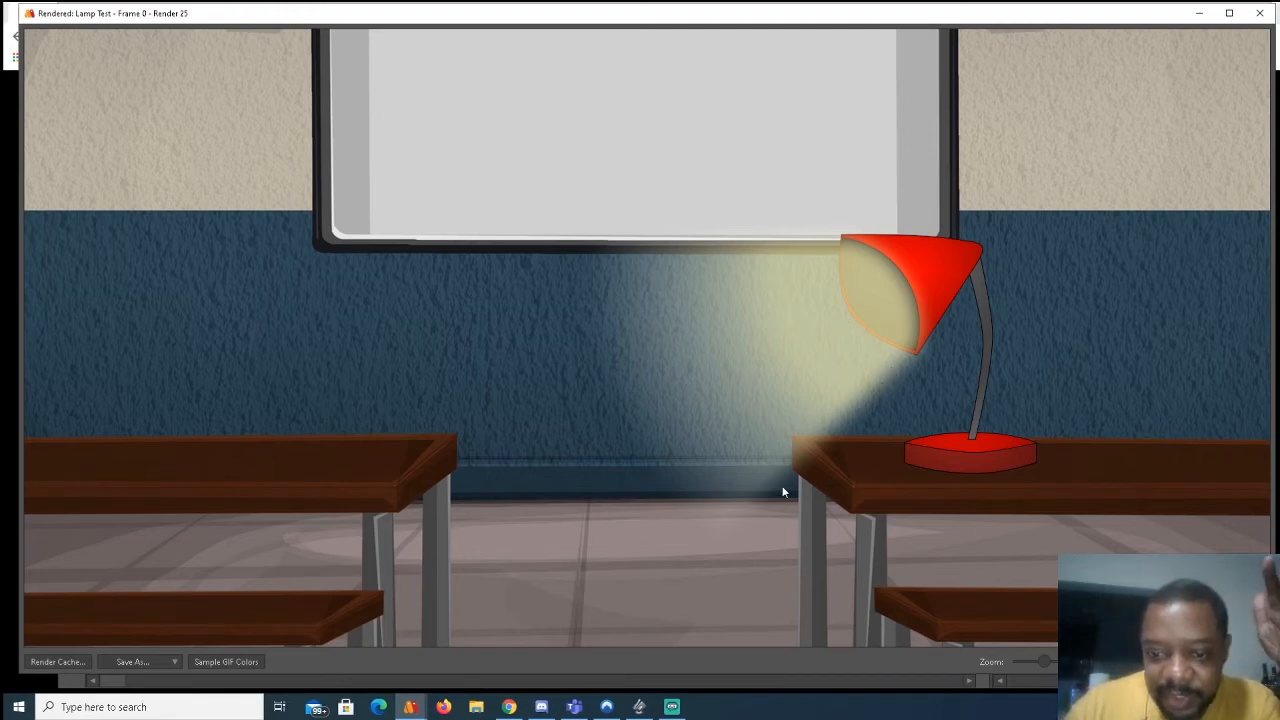
{"action": "left_click", "coordinate": [1259, 13]}
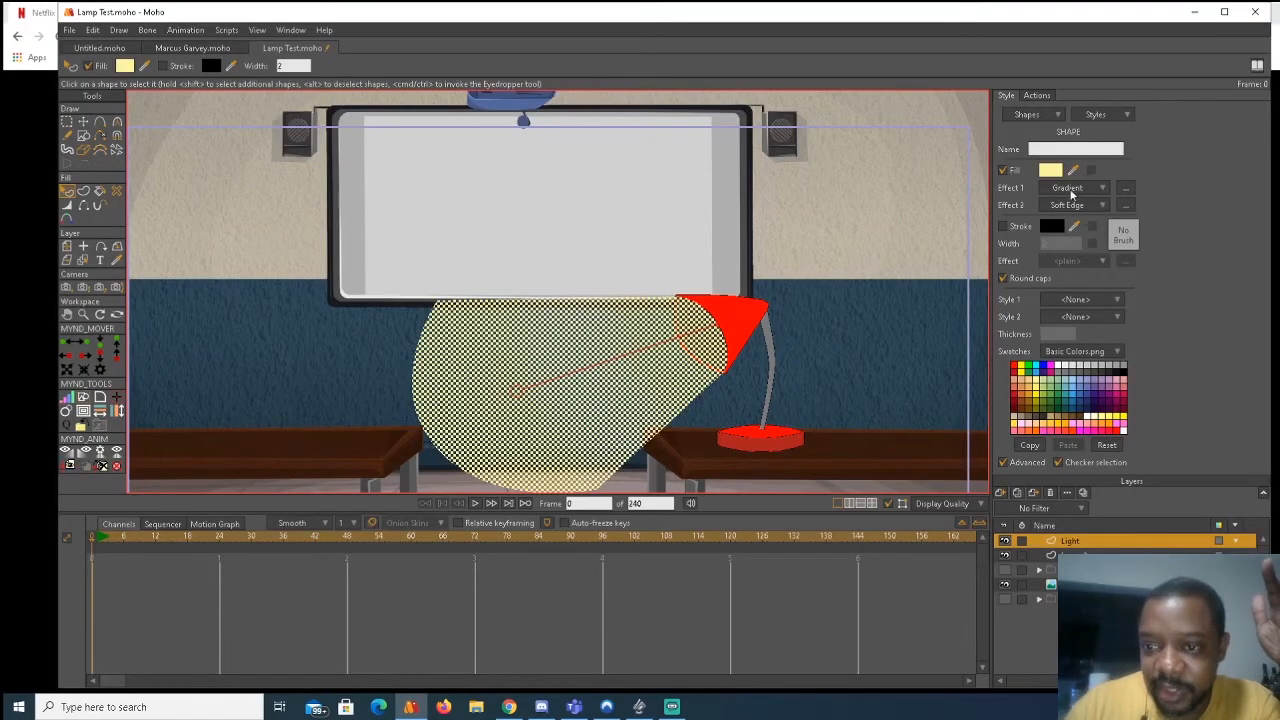
Set the light shape's Soft Edge blur radius to 8 and render the frame.
{"action": "left_click", "coordinate": [1126, 205]}
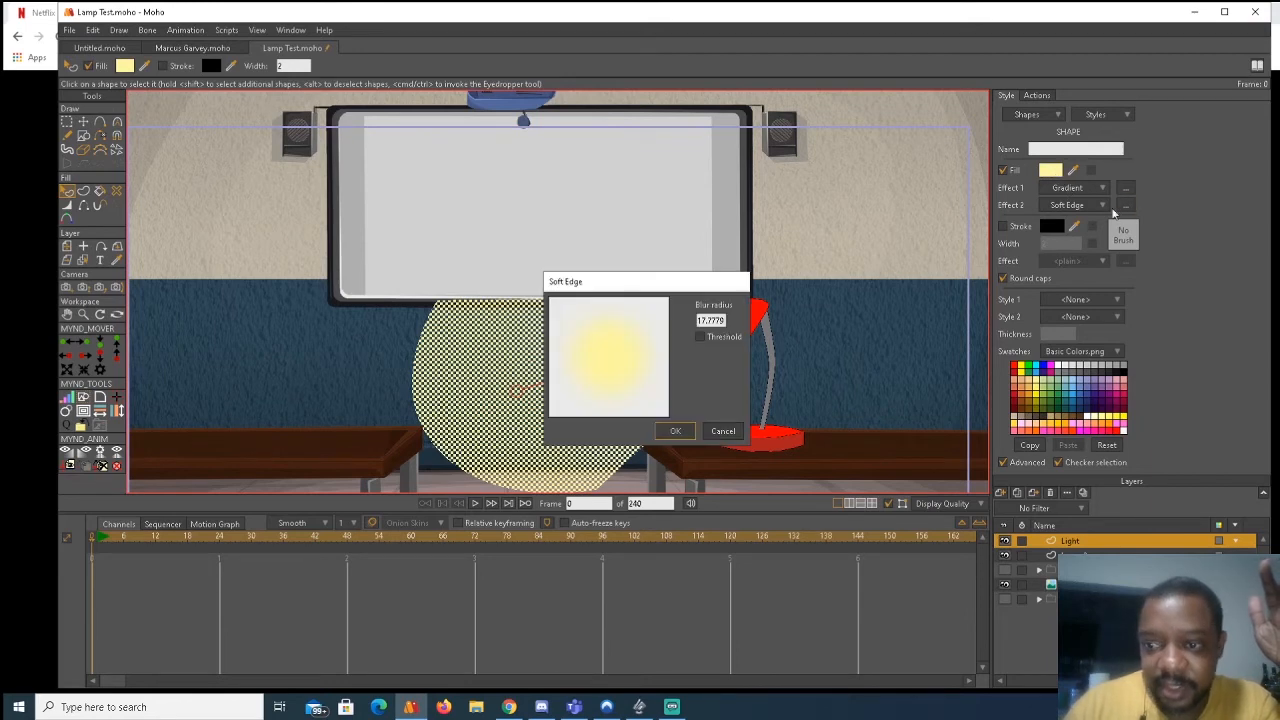
{"action": "left_click", "coordinate": [700, 320]}
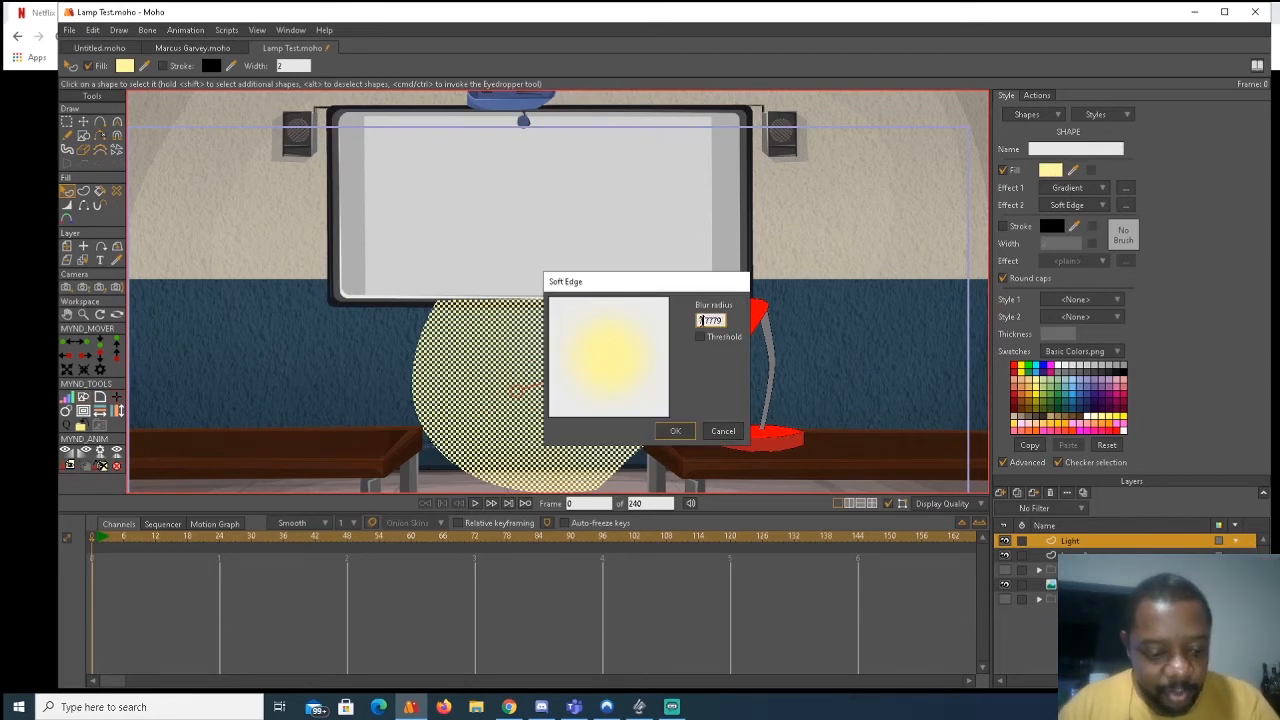
{"action": "double_click", "coordinate": [702, 320]}
{"action": "type", "text": "8"}
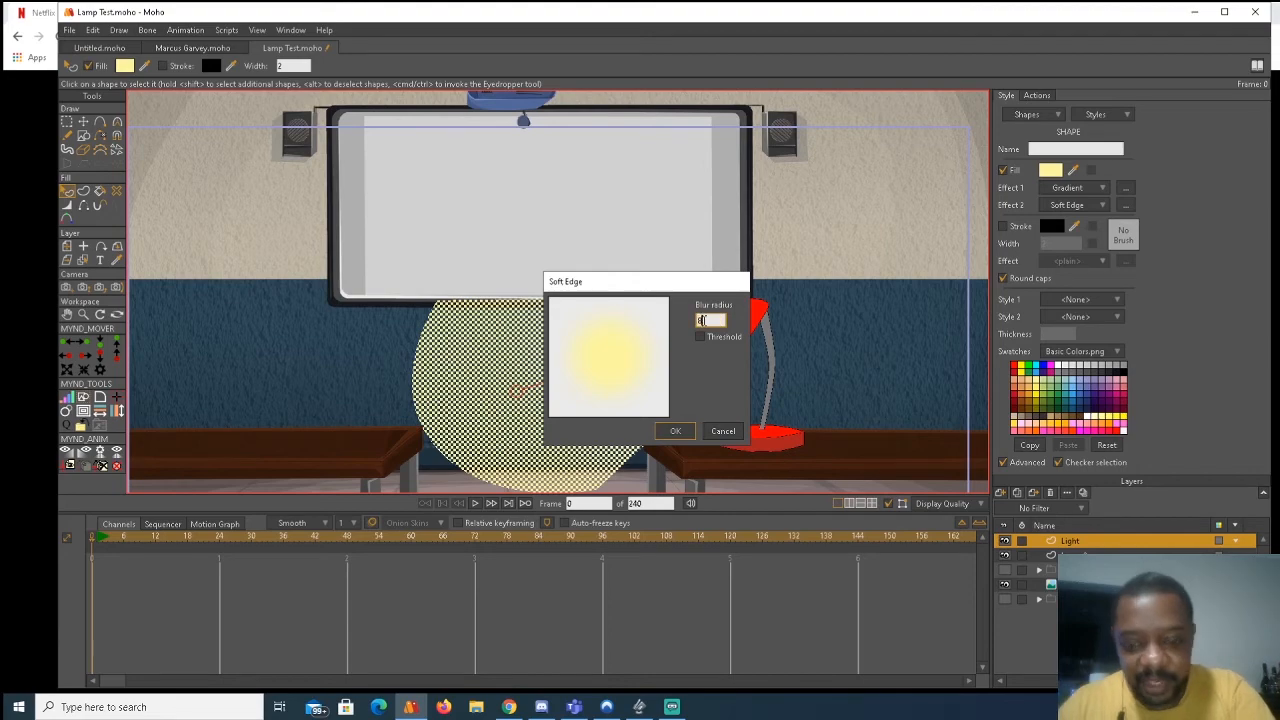
{"action": "key", "text": "Return"}
{"action": "key", "text": "ctrl+r"}
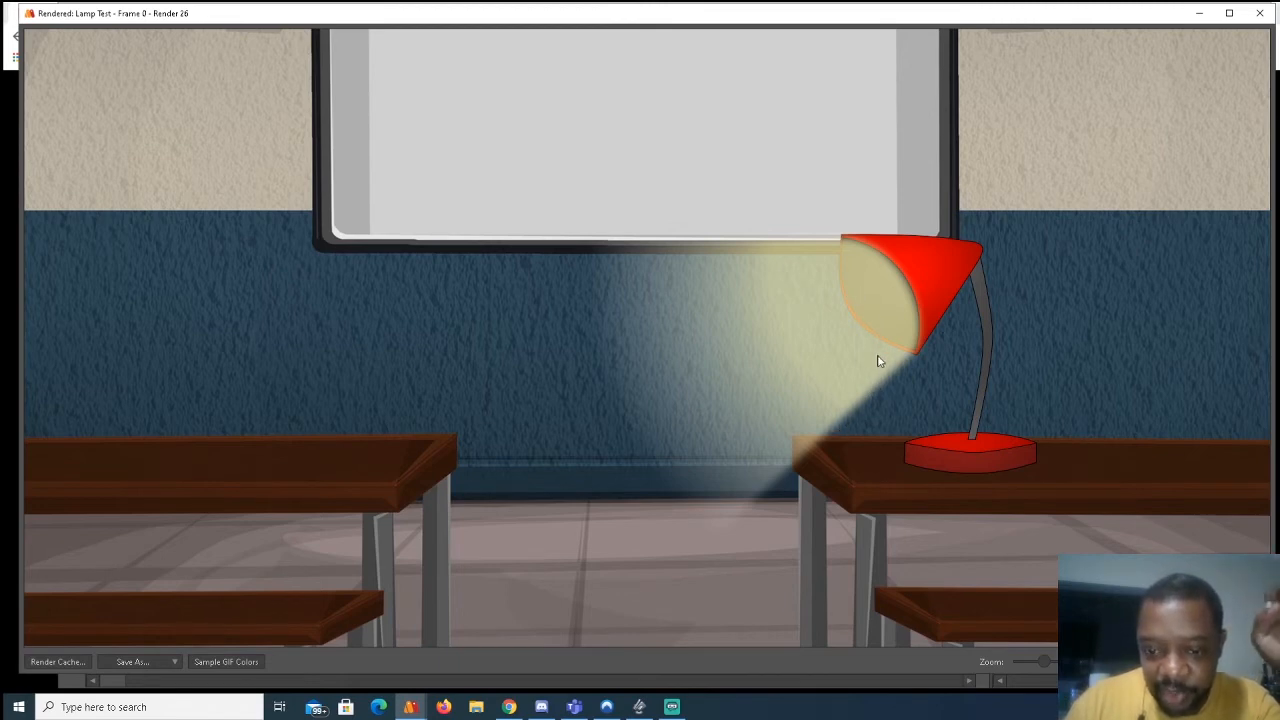
{"action": "left_click", "coordinate": [1259, 12]}
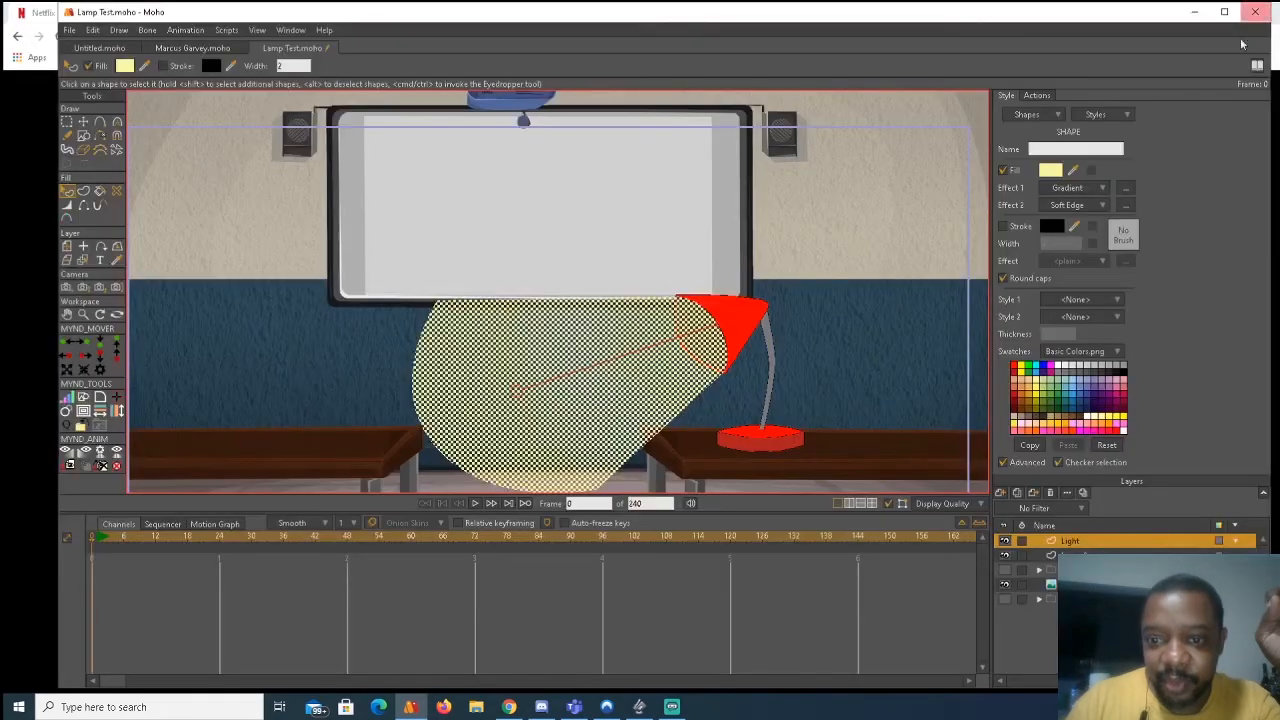
Create a new vector layer above the Light layer and name it Bulb.
{"action": "left_click", "coordinate": [1000, 493]}
{"action": "left_click", "coordinate": [1014, 507]}
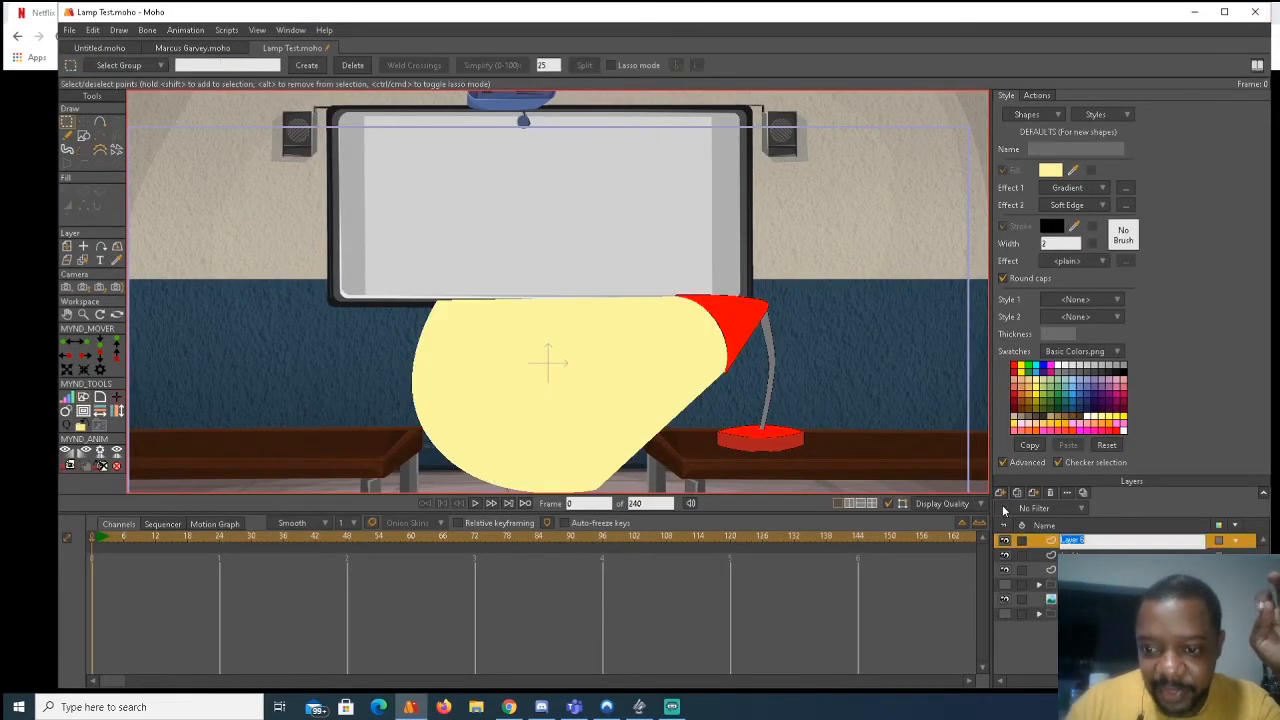
{"action": "type", "text": "Bulb"}
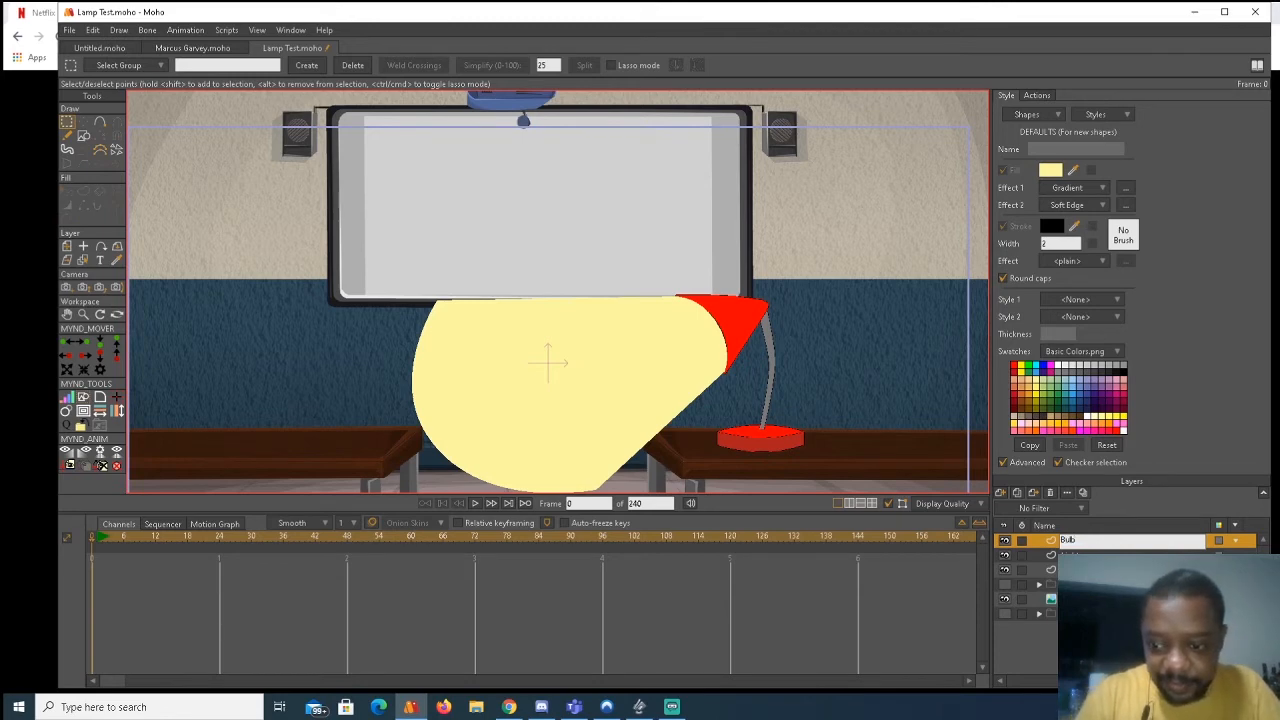
{"action": "key", "text": "Return"}
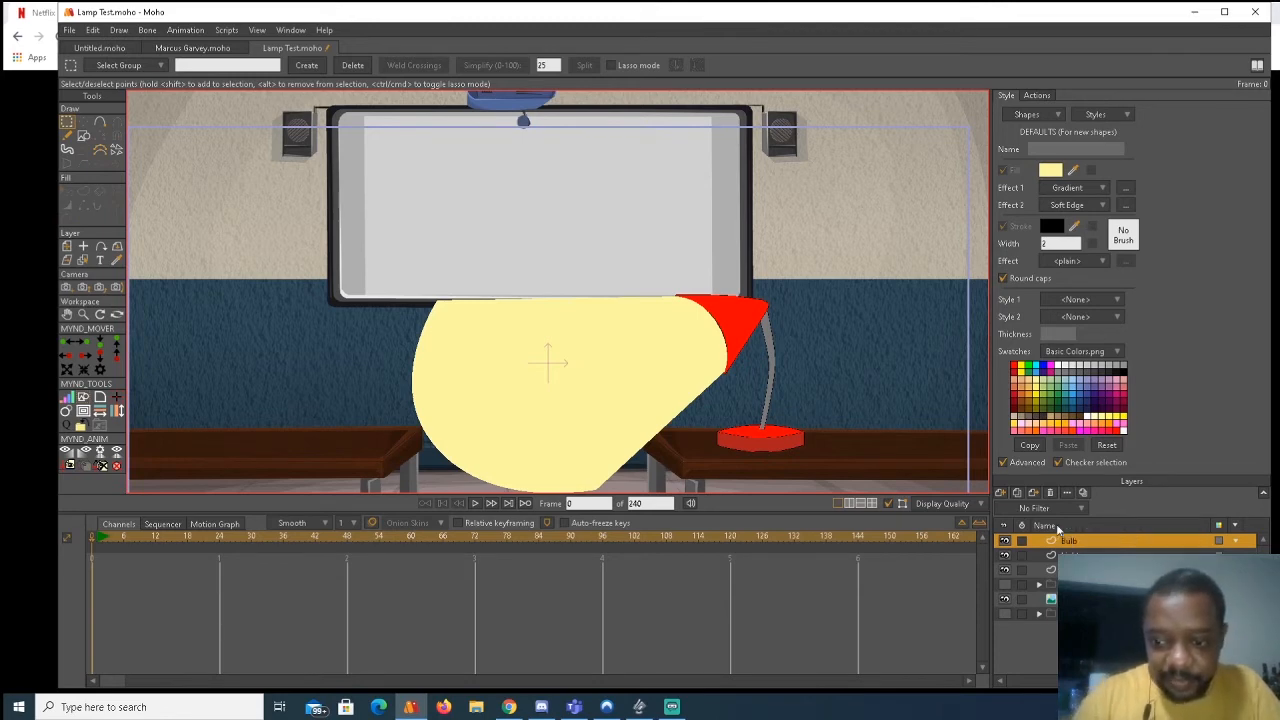
Draw a filled, stroked upright oval over the lamp shade's opening on the Bulb layer and render the frame.
{"action": "left_click", "coordinate": [84, 134]}
{"action": "left_click", "coordinate": [218, 66]}
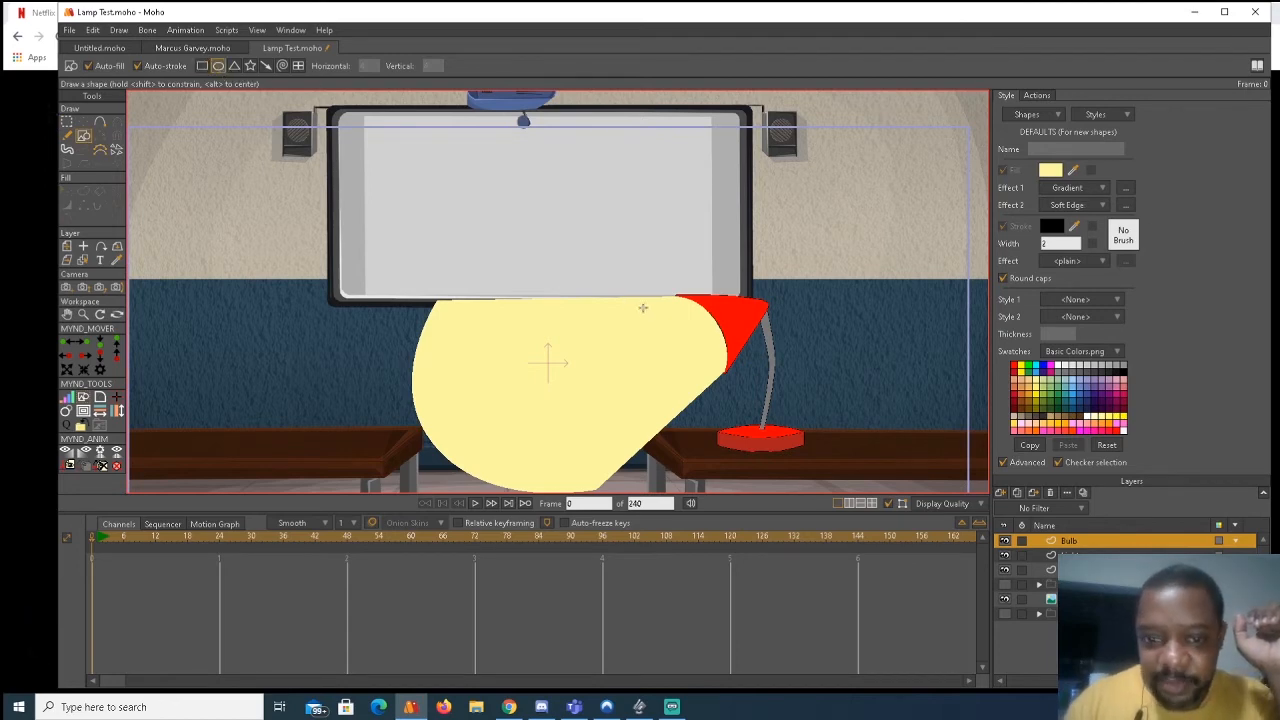
{"action": "left_click_drag", "start_coordinate": [646, 275], "coordinate": [741, 396]}
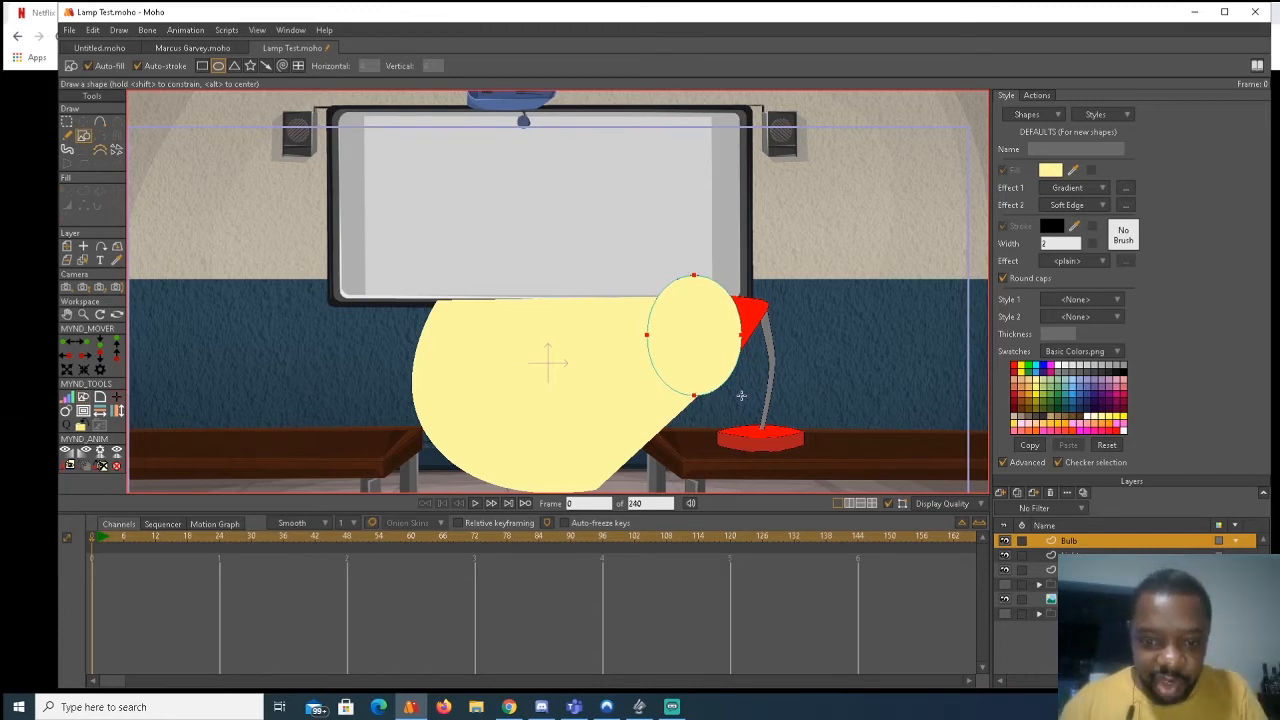
{"action": "key", "text": "ctrl+r"}
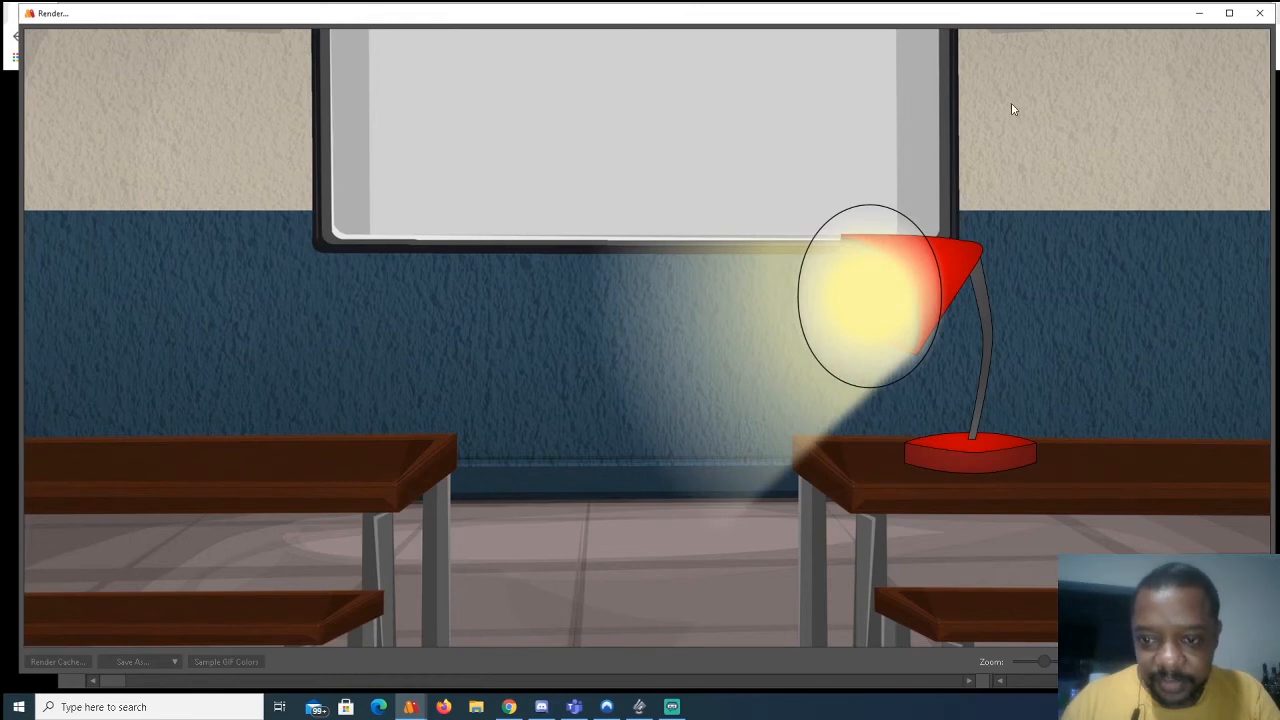
{"action": "left_click", "coordinate": [1259, 13]}
{"action": "left_click", "coordinate": [67, 191]}
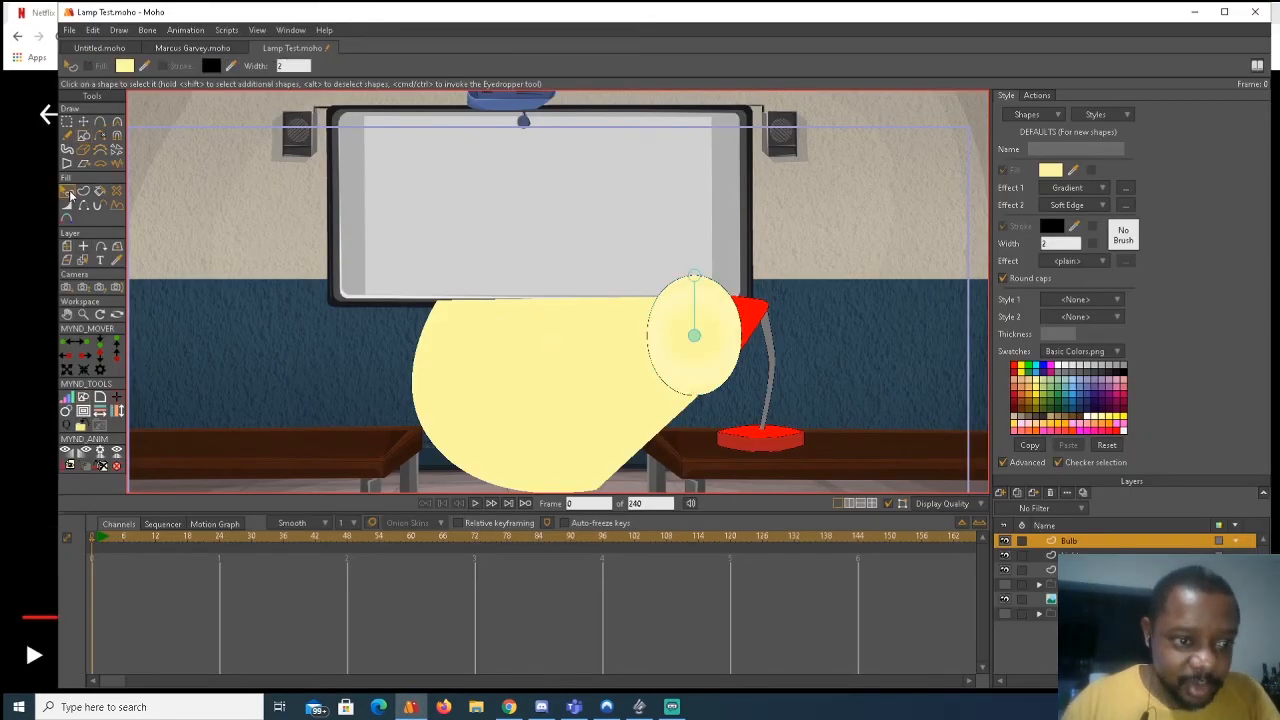
Turn off the bulb oval's stroke, shorten its gradient handle toward the centre, and render the frame.
{"action": "left_click", "coordinate": [680, 335]}
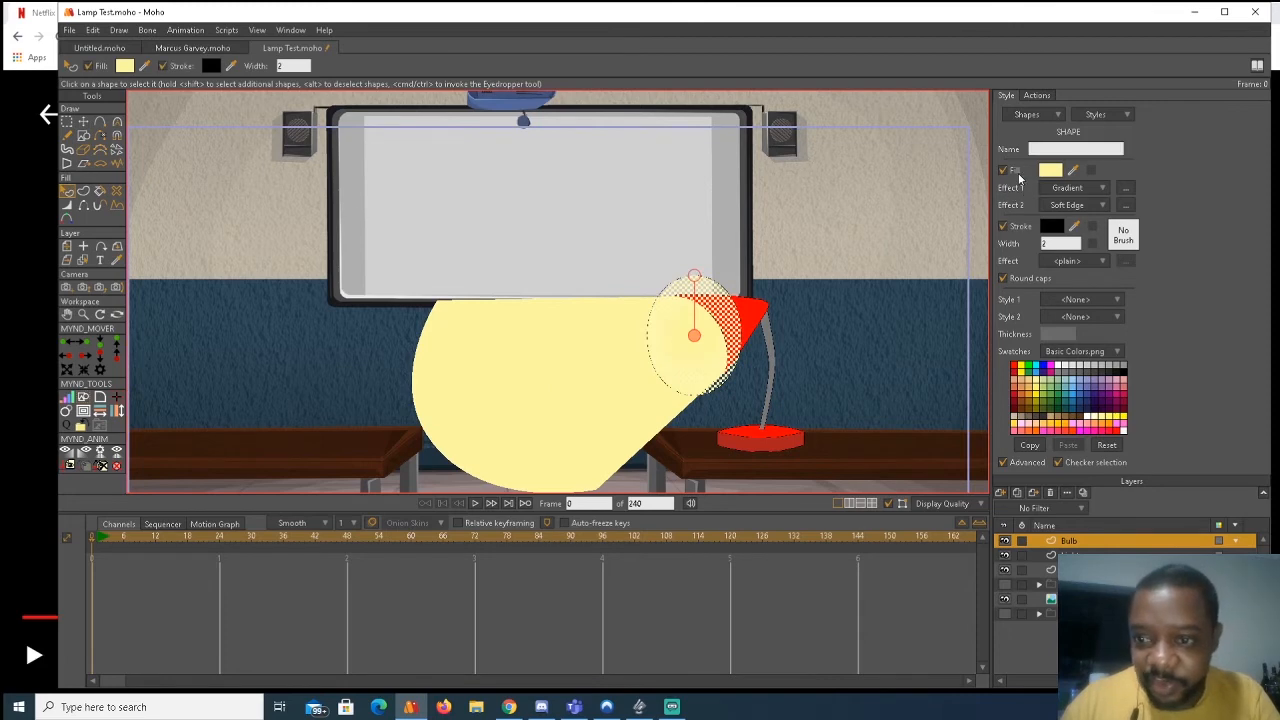
{"action": "left_click", "coordinate": [1003, 226]}
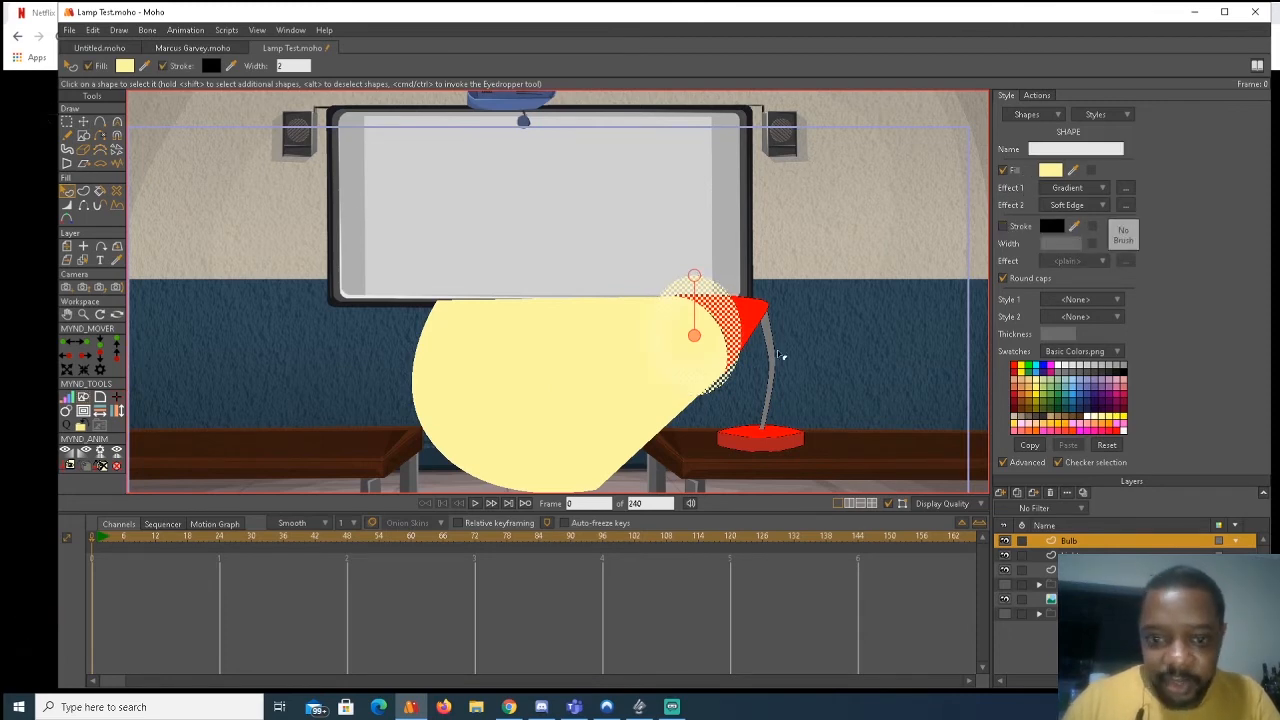
{"action": "left_click_drag", "start_coordinate": [694, 277], "coordinate": [685, 308]}
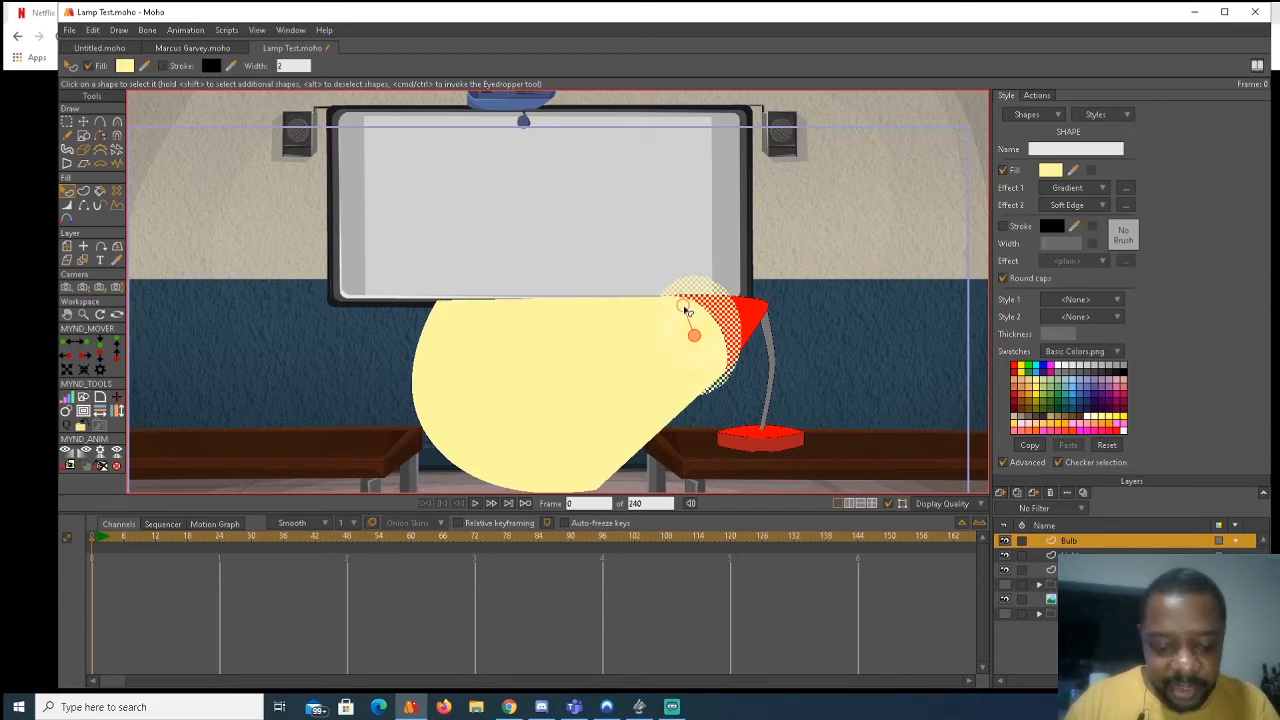
{"action": "key", "text": "ctrl+r"}
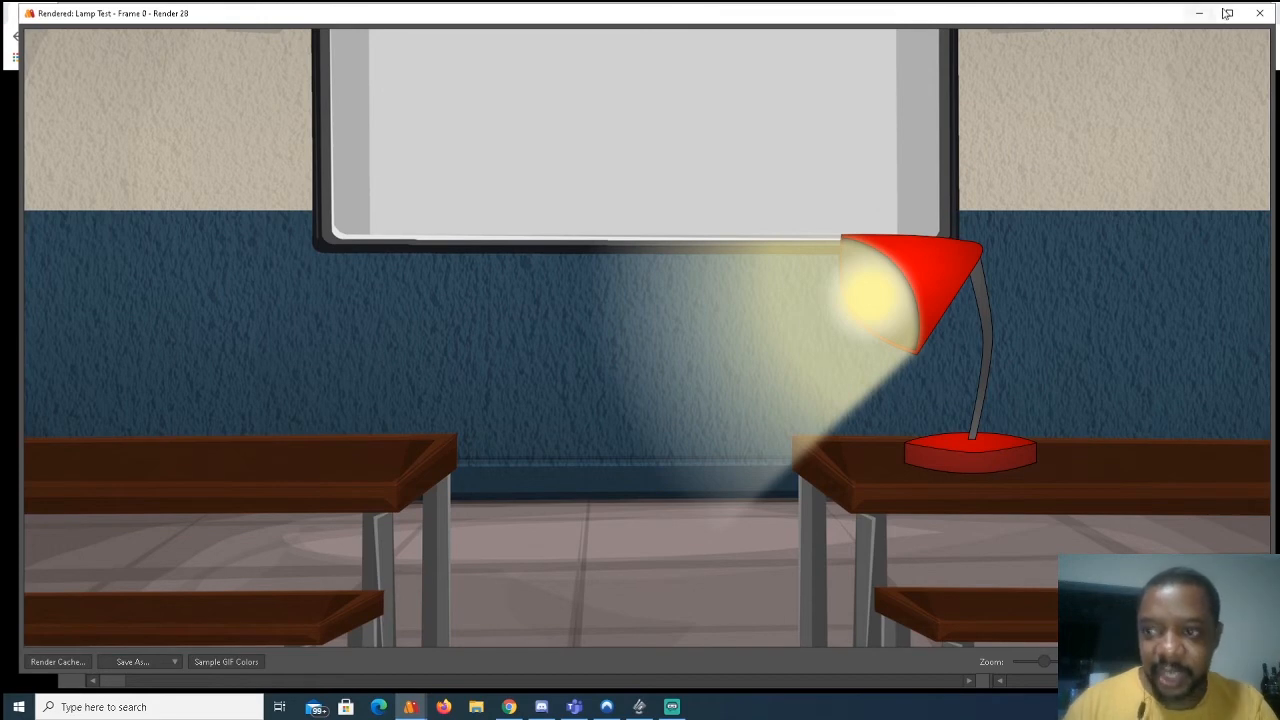
{"action": "left_click", "coordinate": [1259, 13]}
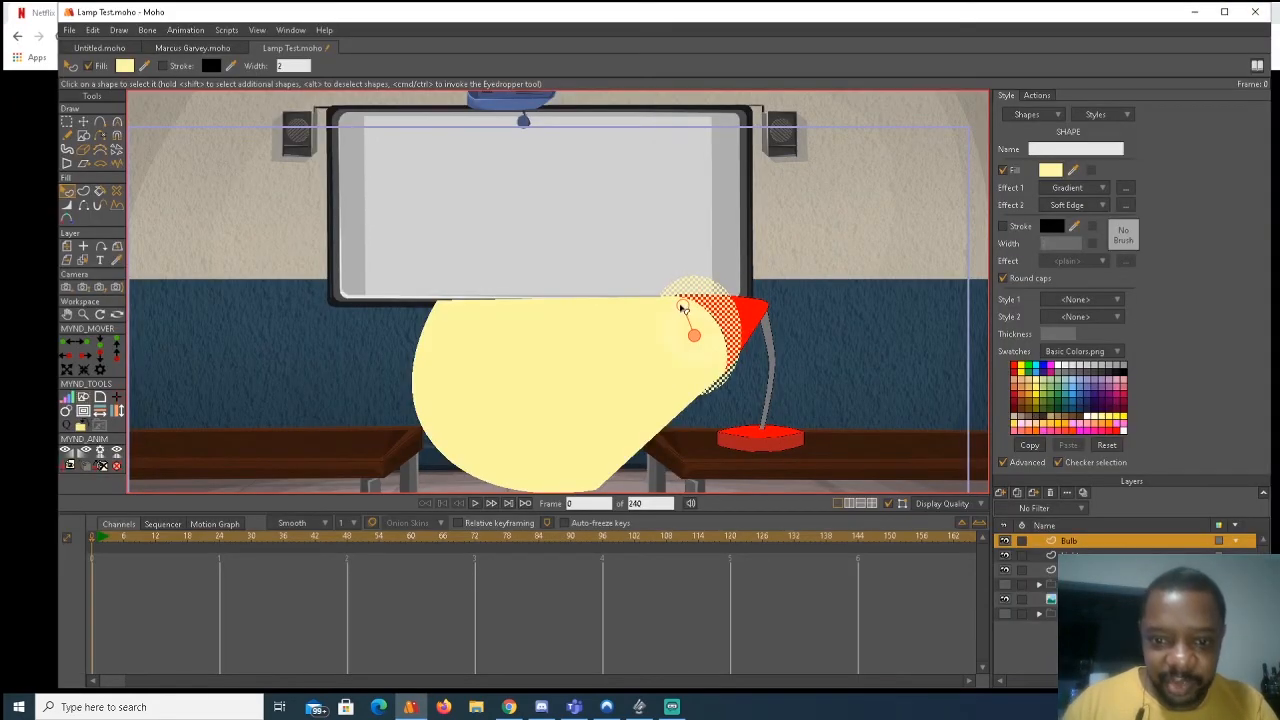
Enlarge the bulb oval, render the frame, and tilt the oval slightly counterclockwise over the lamp shade's opening.
{"action": "left_click", "coordinate": [84, 124]}
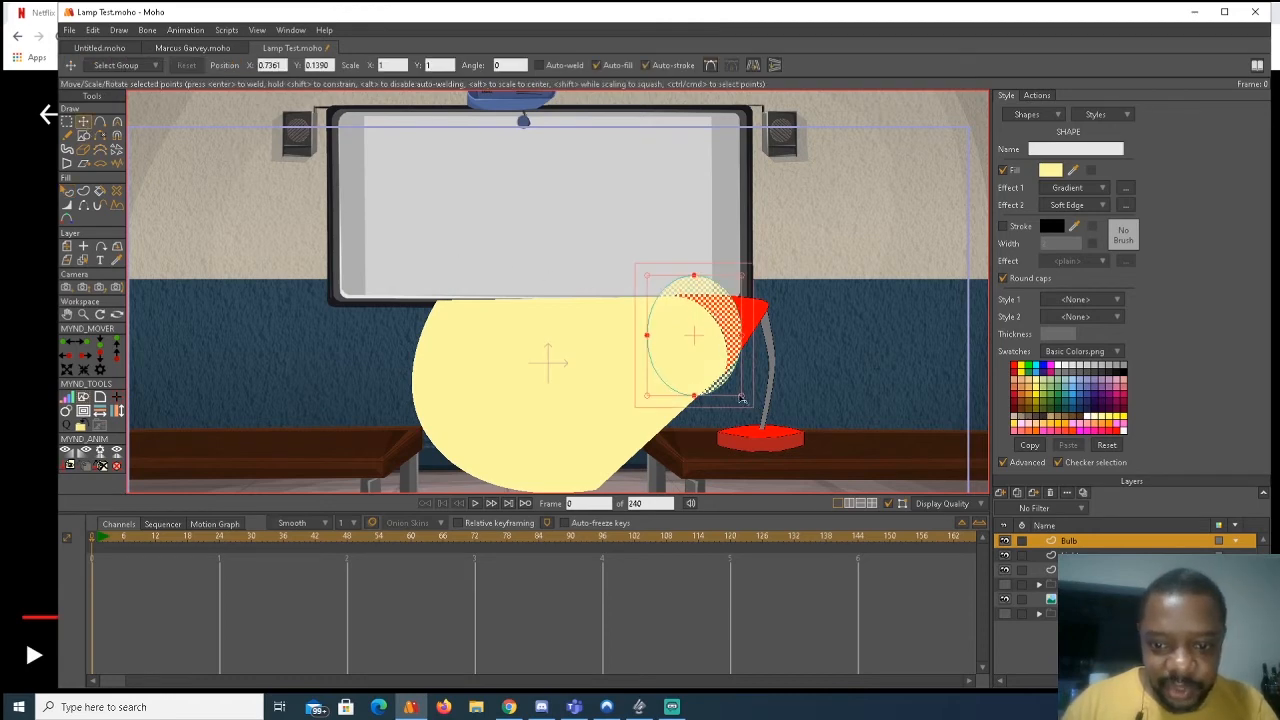
{"action": "left_click_drag", "start_coordinate": [742, 396], "coordinate": [777, 413]}
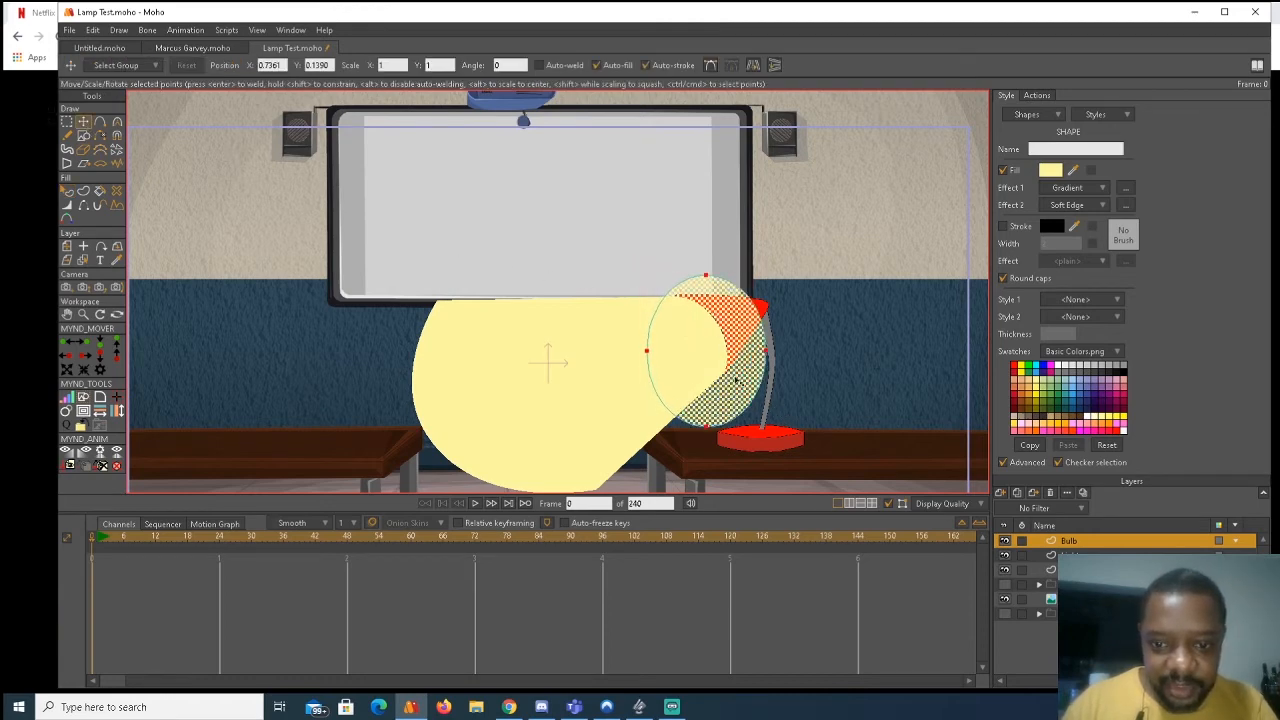
{"action": "left_click_drag", "start_coordinate": [697, 342], "coordinate": [688, 322]}
{"action": "key", "text": "ctrl+r"}
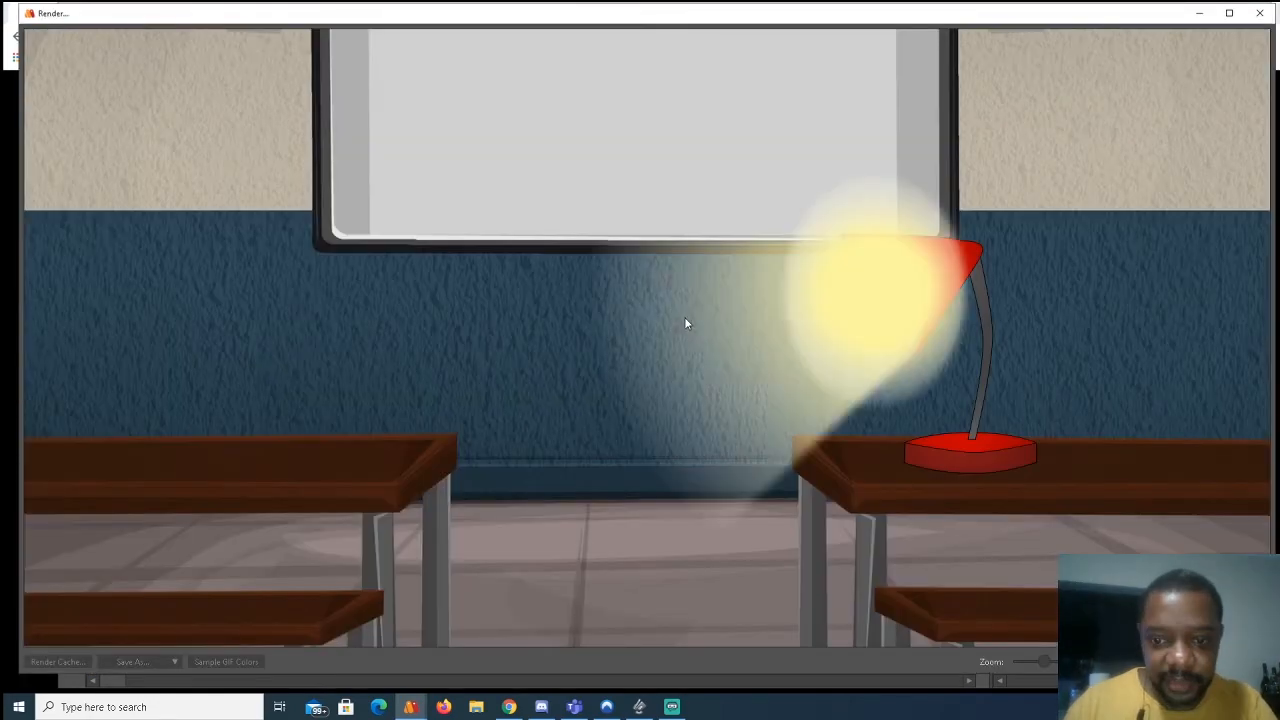
{"action": "left_click", "coordinate": [1260, 13]}
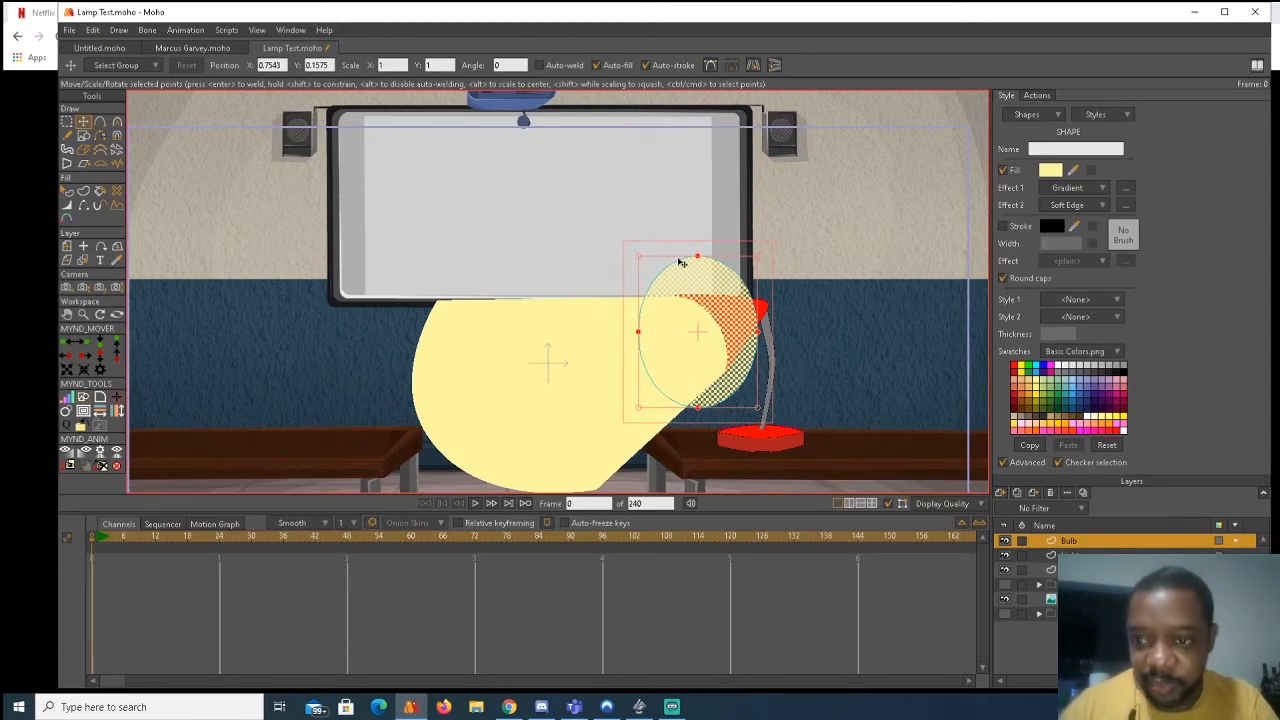
{"action": "left_click_drag", "start_coordinate": [638, 256], "coordinate": [602, 275]}
{"action": "left_click_drag", "start_coordinate": [750, 325], "coordinate": [734, 329]}
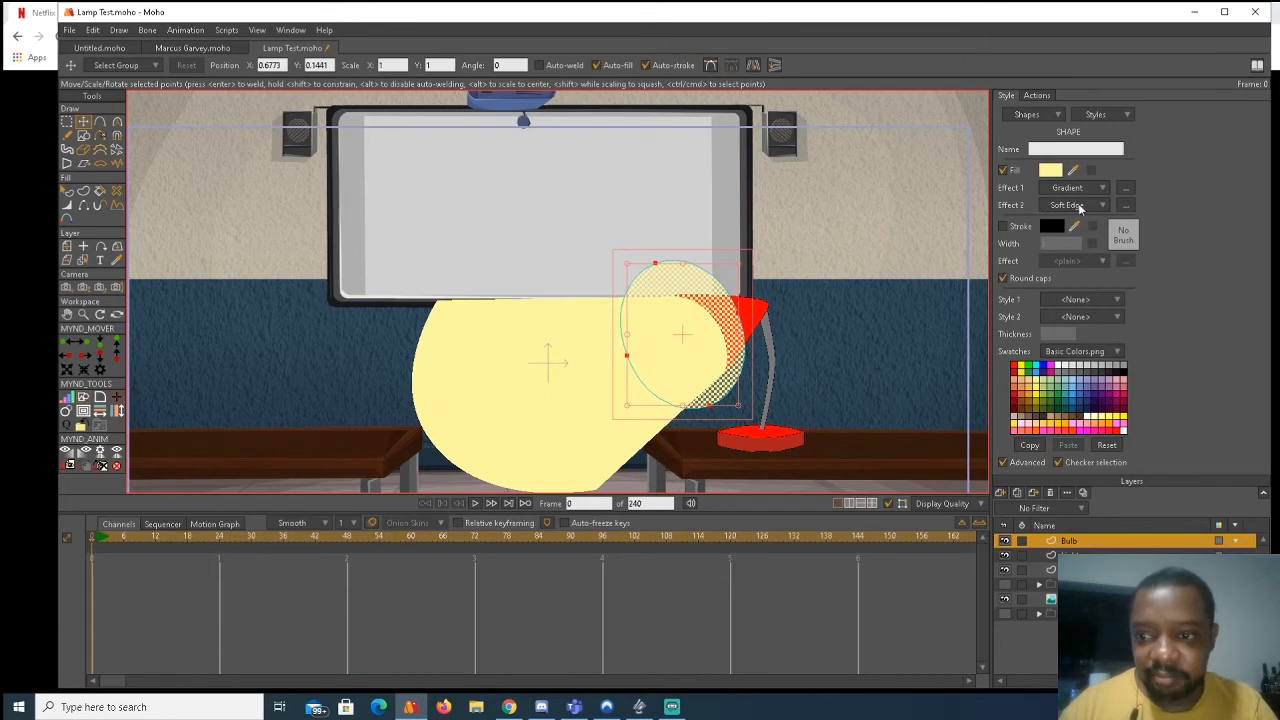
Set the bulb shape's Soft Edge blur radius to 17 and render the frame.
{"action": "left_click", "coordinate": [1050, 201]}
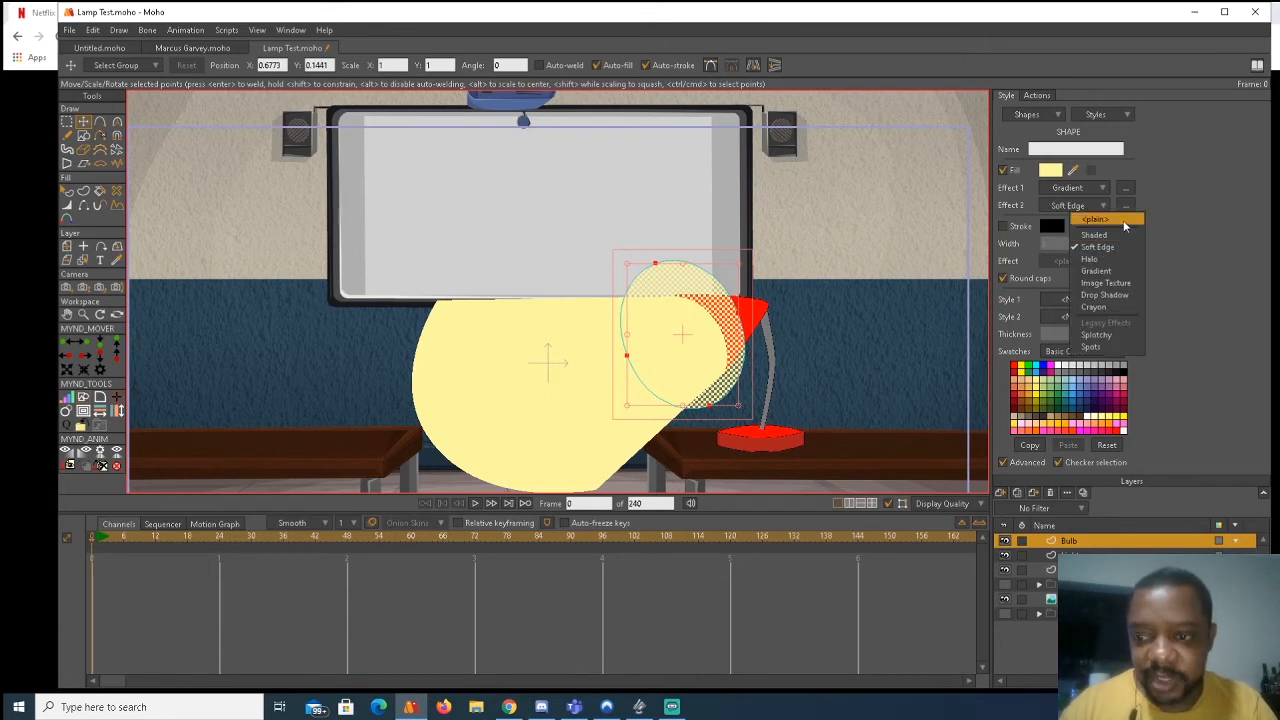
{"action": "left_click", "coordinate": [1127, 205]}
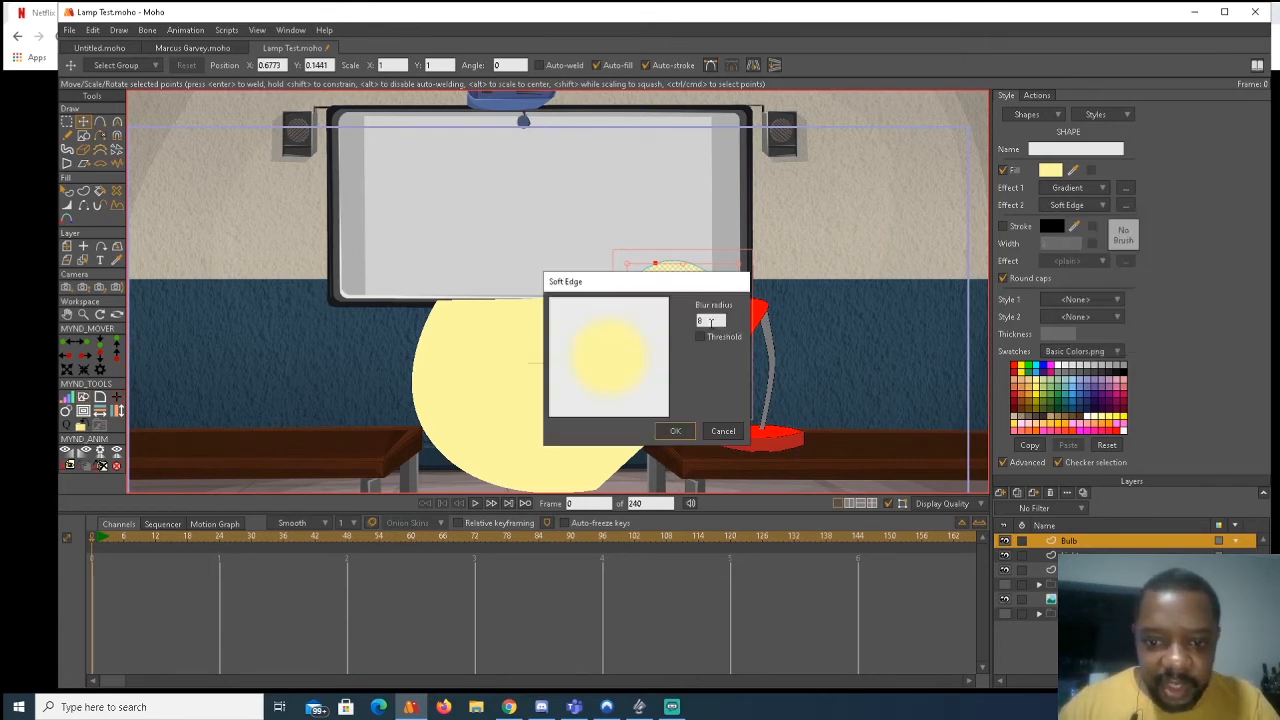
{"action": "double_click", "coordinate": [712, 321]}
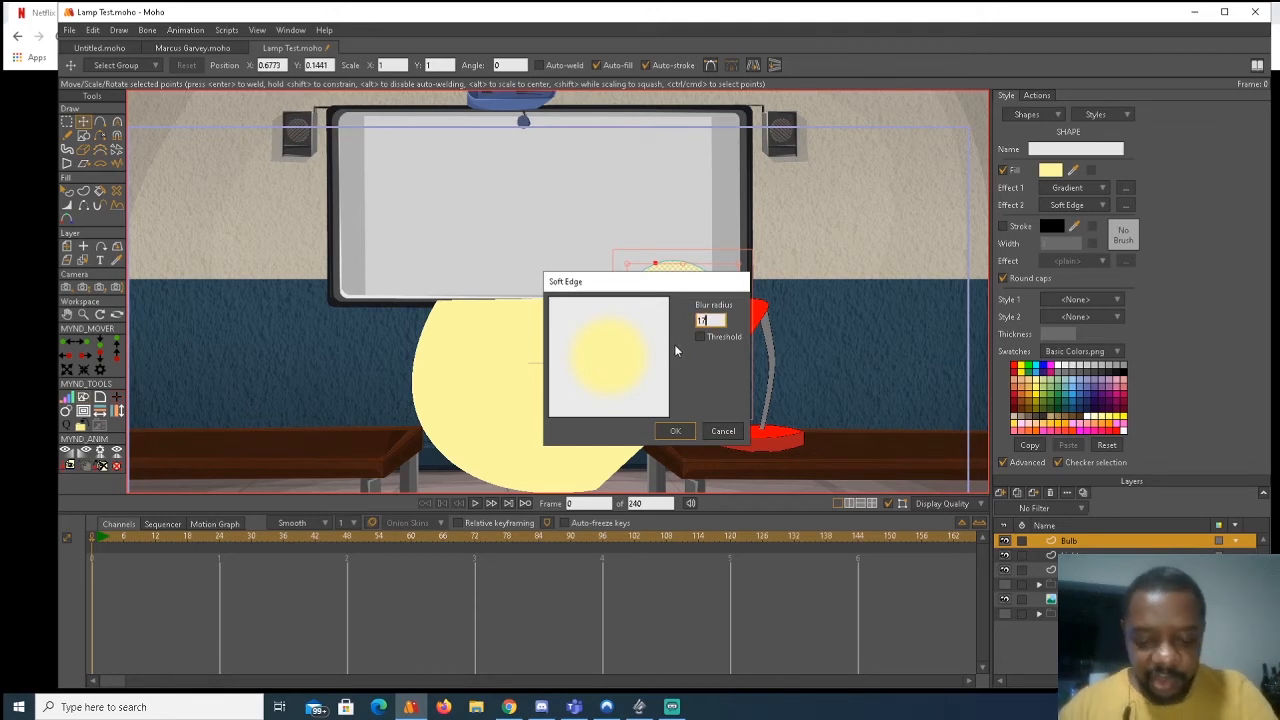
{"action": "key", "text": "Return"}
{"action": "key", "text": "ctrl+r"}
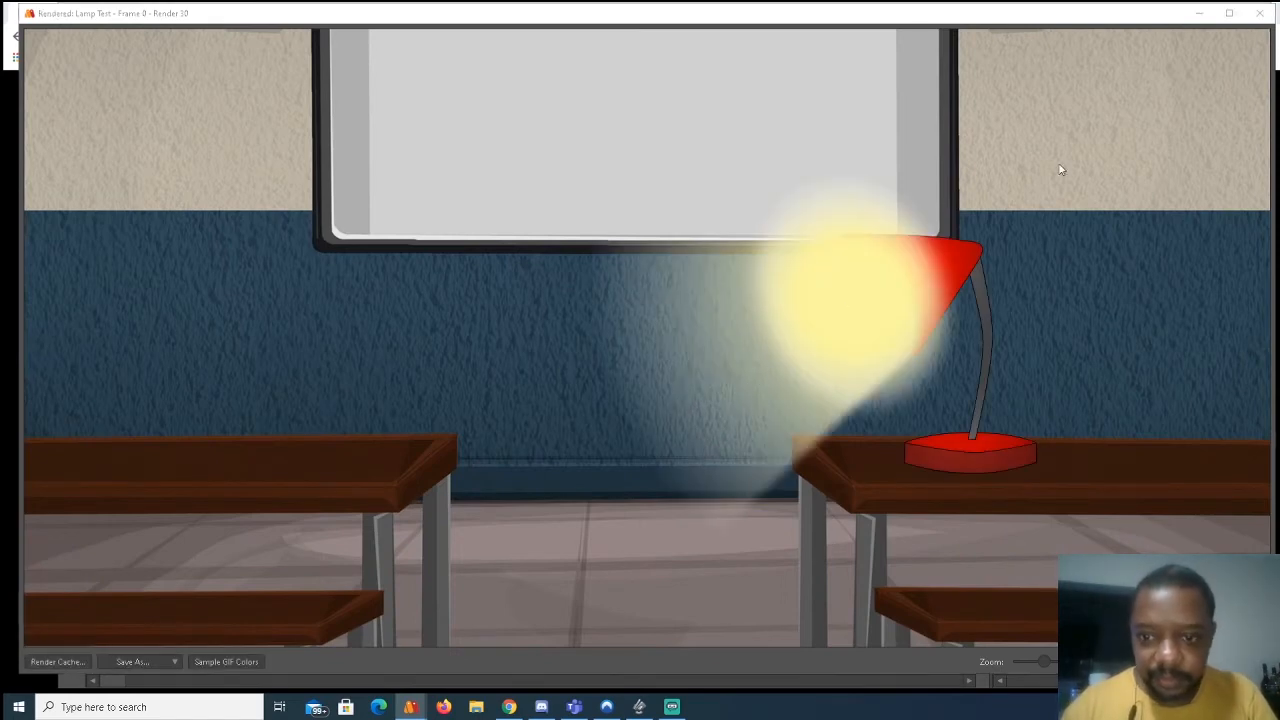
{"action": "left_click", "coordinate": [1262, 13]}
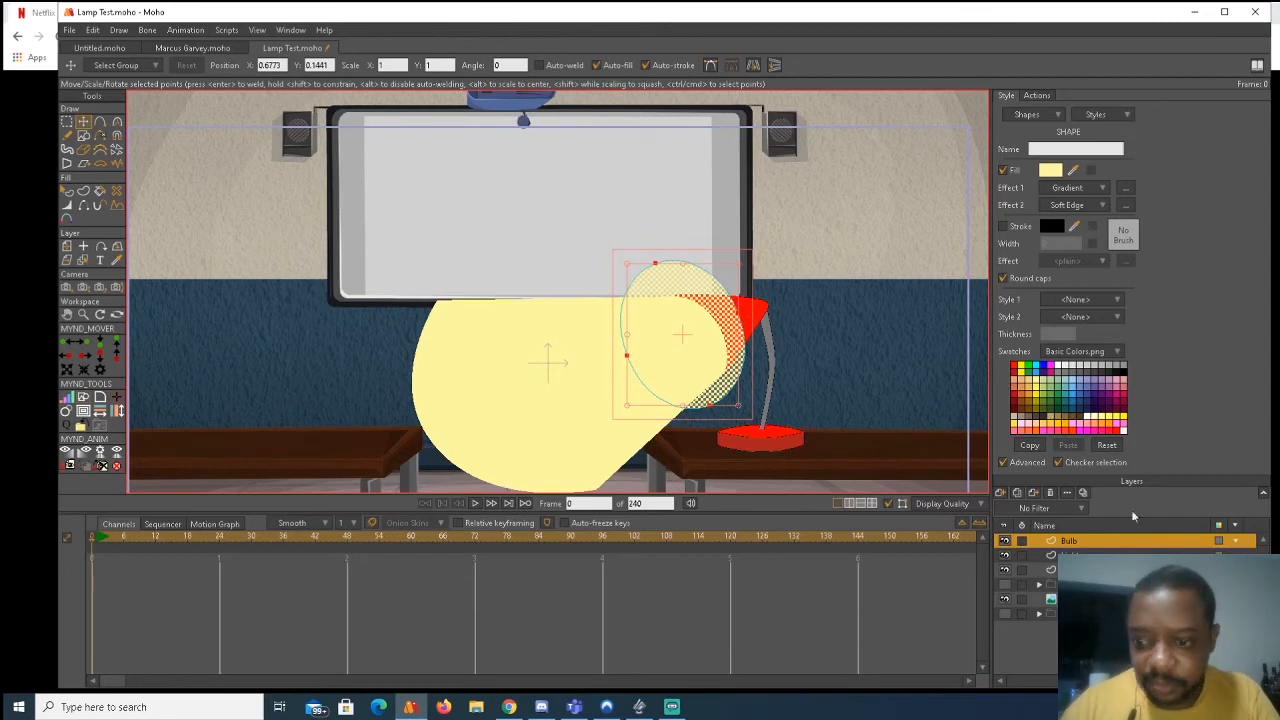
Set the Bulb layer's opacity to 70% and render the frame.
{"action": "double_click", "coordinate": [1112, 547]}
{"action": "double_click", "coordinate": [868, 246]}
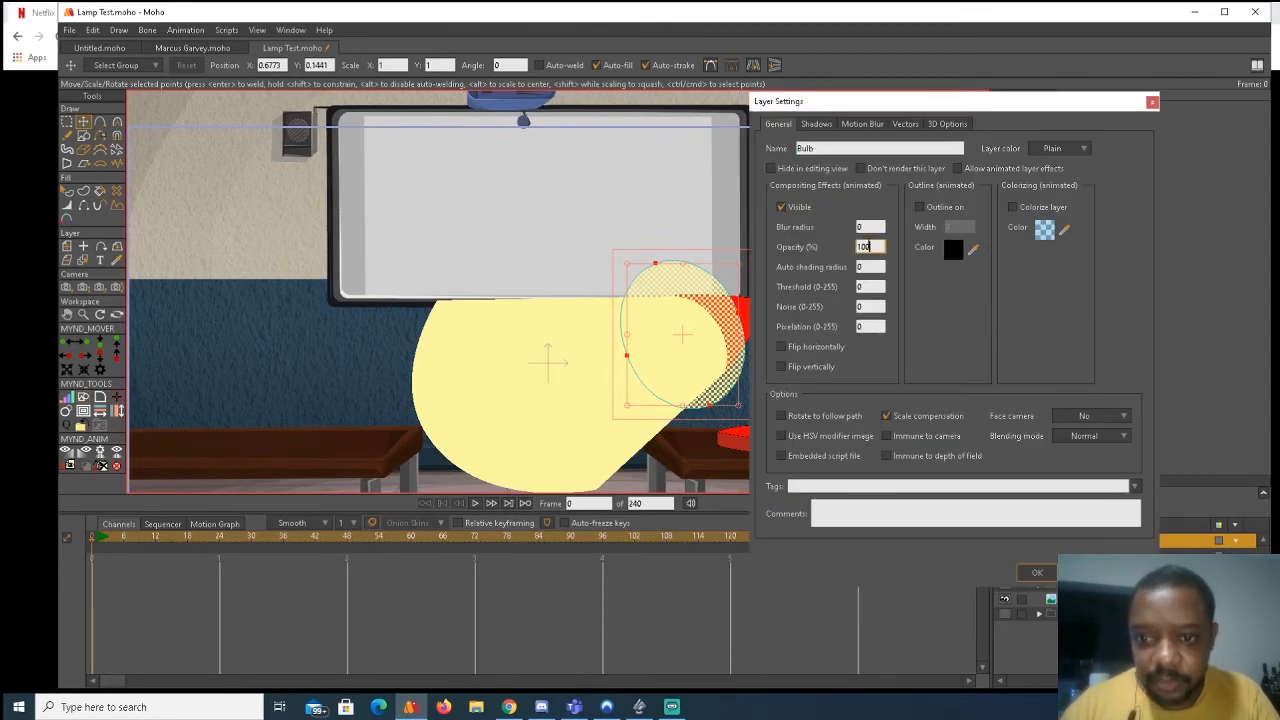
{"action": "type", "text": "70"}
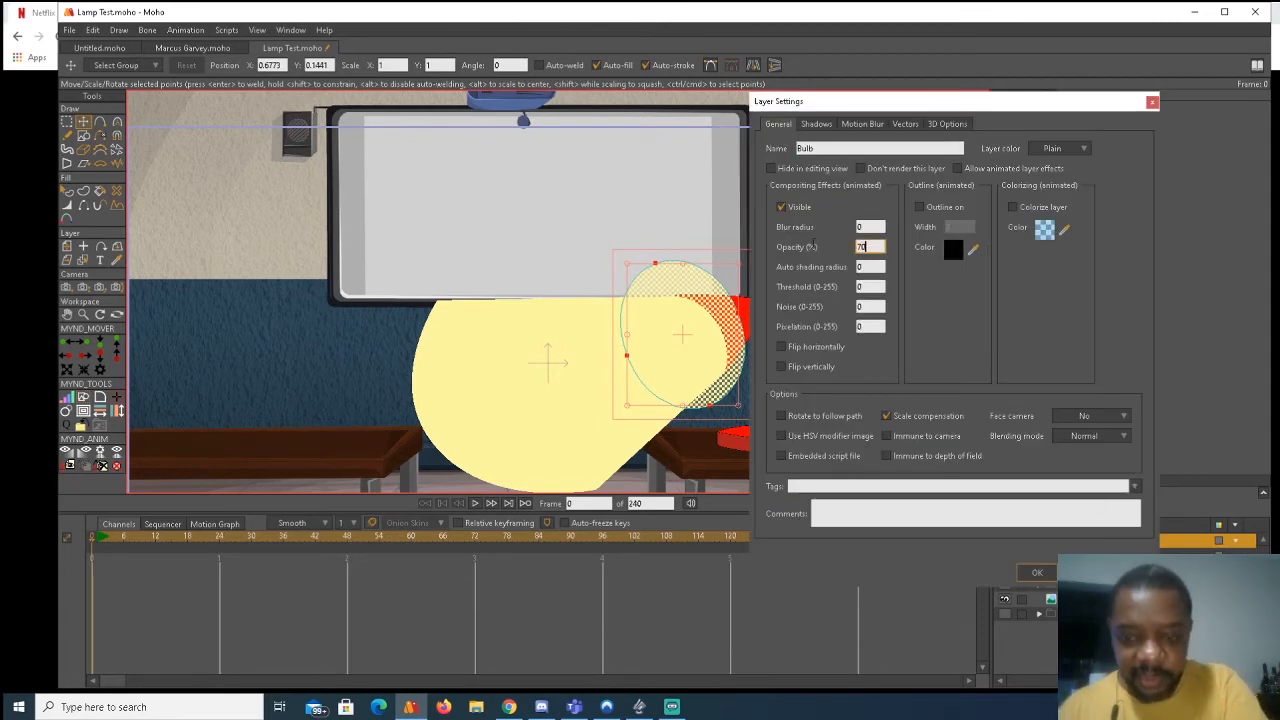
{"action": "key", "text": "Return"}
{"action": "key", "text": "ctrl+r"}
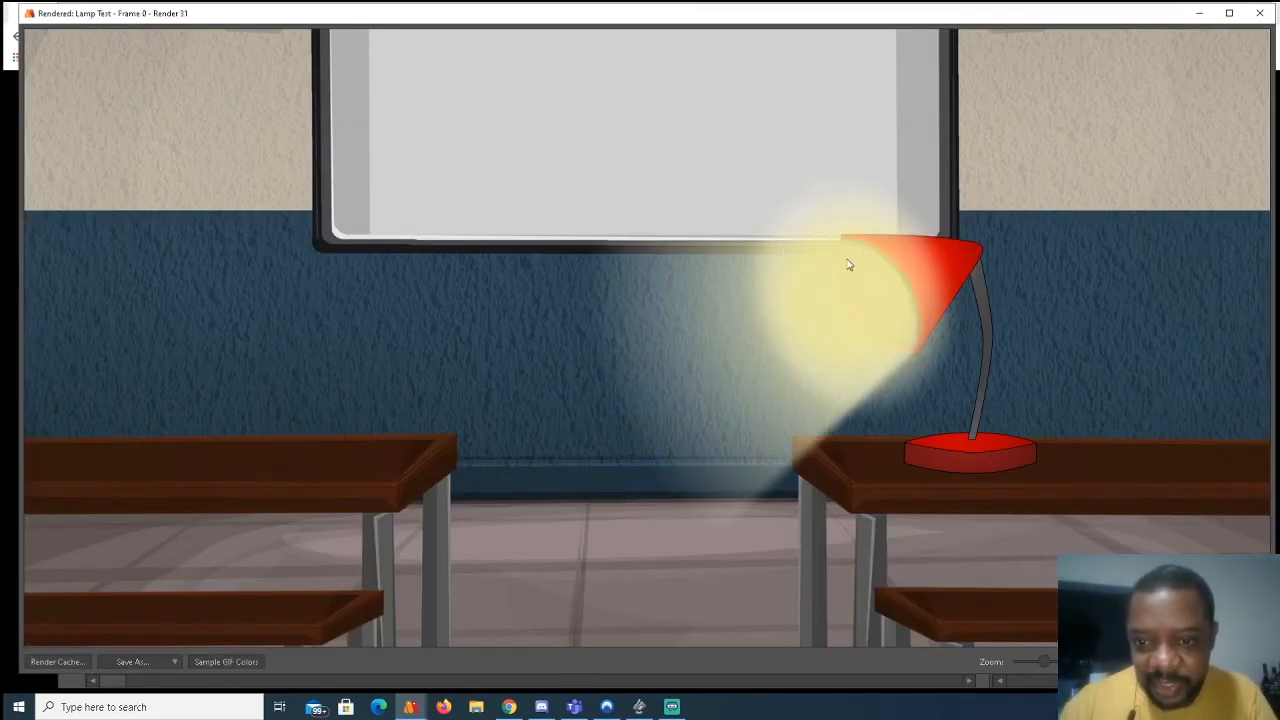
{"action": "left_click", "coordinate": [1261, 12]}
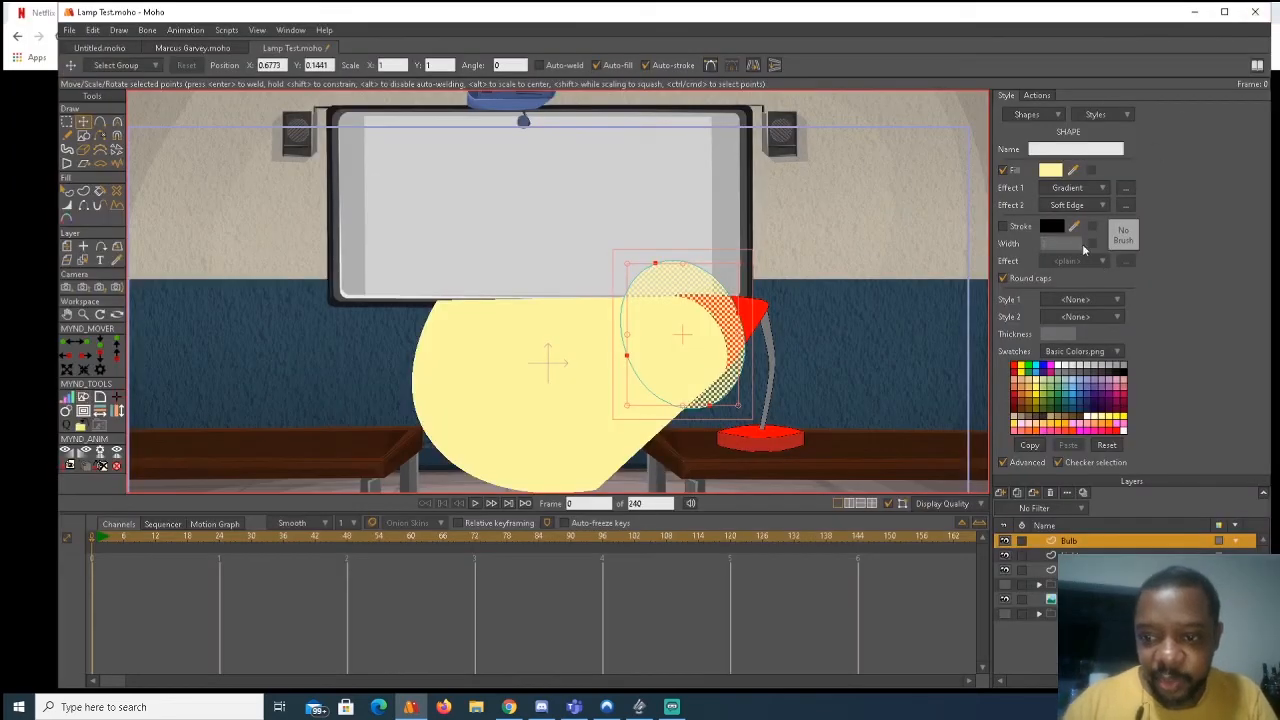
Give the bulb's radial gradient a wider white centre, shift its yellow stop slightly inward, and render the frame.
{"action": "left_click", "coordinate": [1125, 189]}
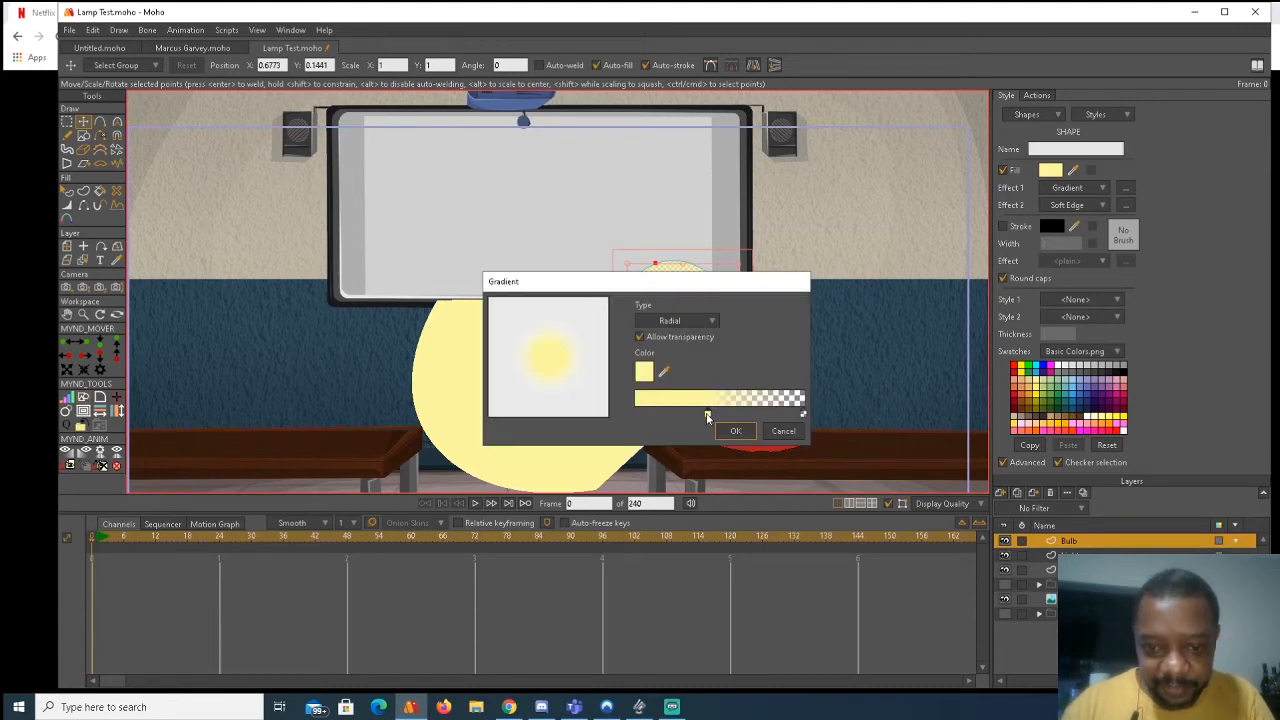
{"action": "mouse_move", "coordinate": [707, 416]}
{"action": "left_mouse_down"}
{"action": "mouse_move", "coordinate": [674, 419]}
{"action": "mouse_move", "coordinate": [701, 418]}
{"action": "left_mouse_up"}
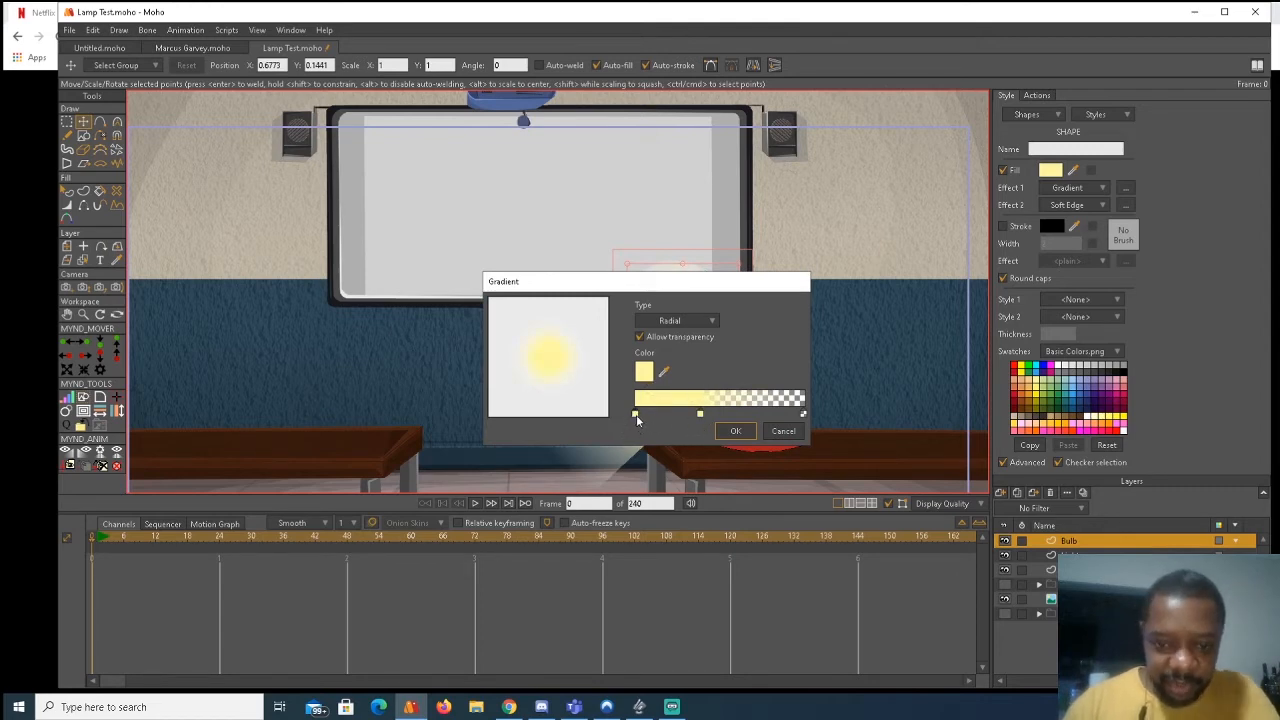
{"action": "left_click", "coordinate": [643, 373]}
{"action": "left_click_drag", "start_coordinate": [835, 290], "coordinate": [763, 176]}
{"action": "left_click", "coordinate": [992, 397]}
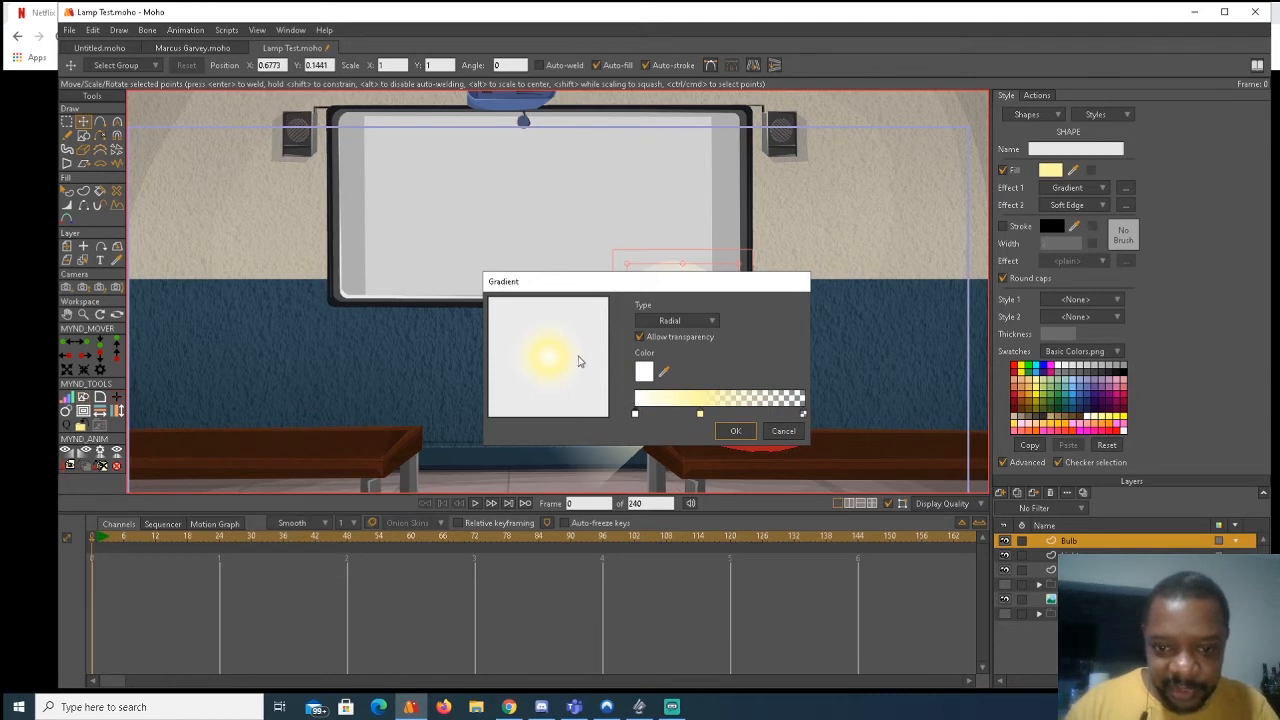
{"action": "left_click_drag", "start_coordinate": [633, 420], "coordinate": [665, 420]}
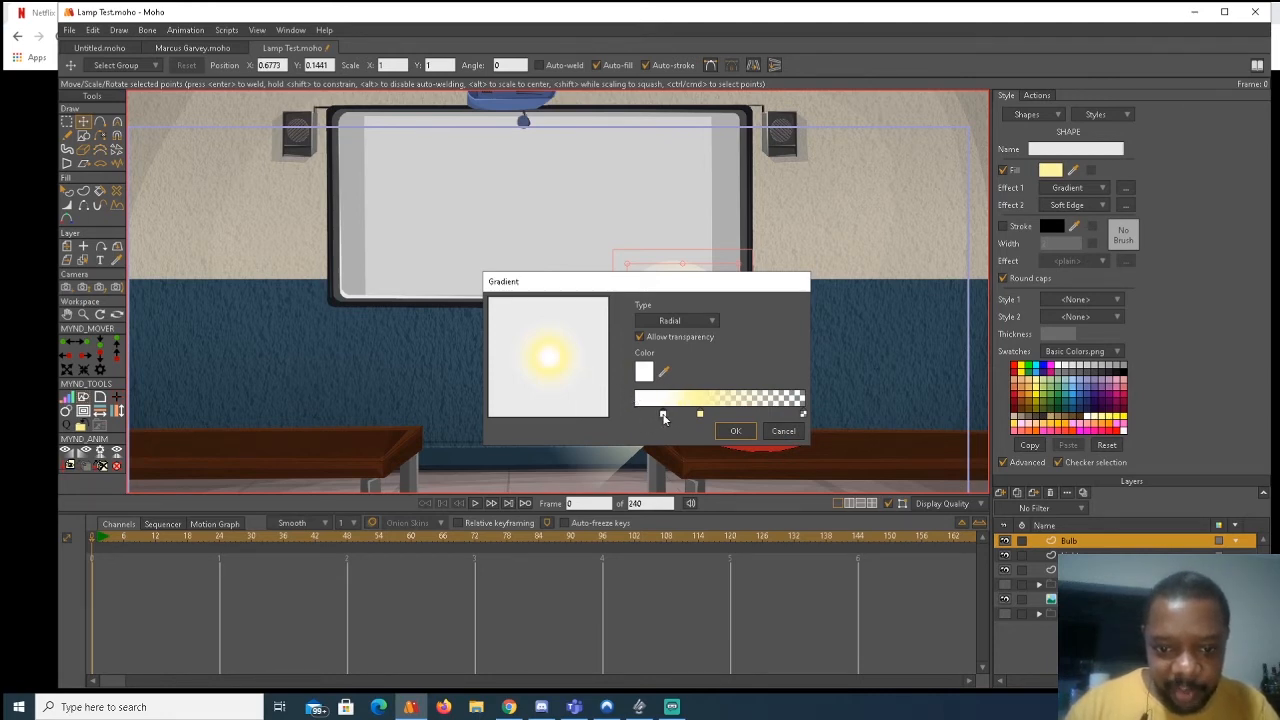
{"action": "left_click", "coordinate": [735, 431]}
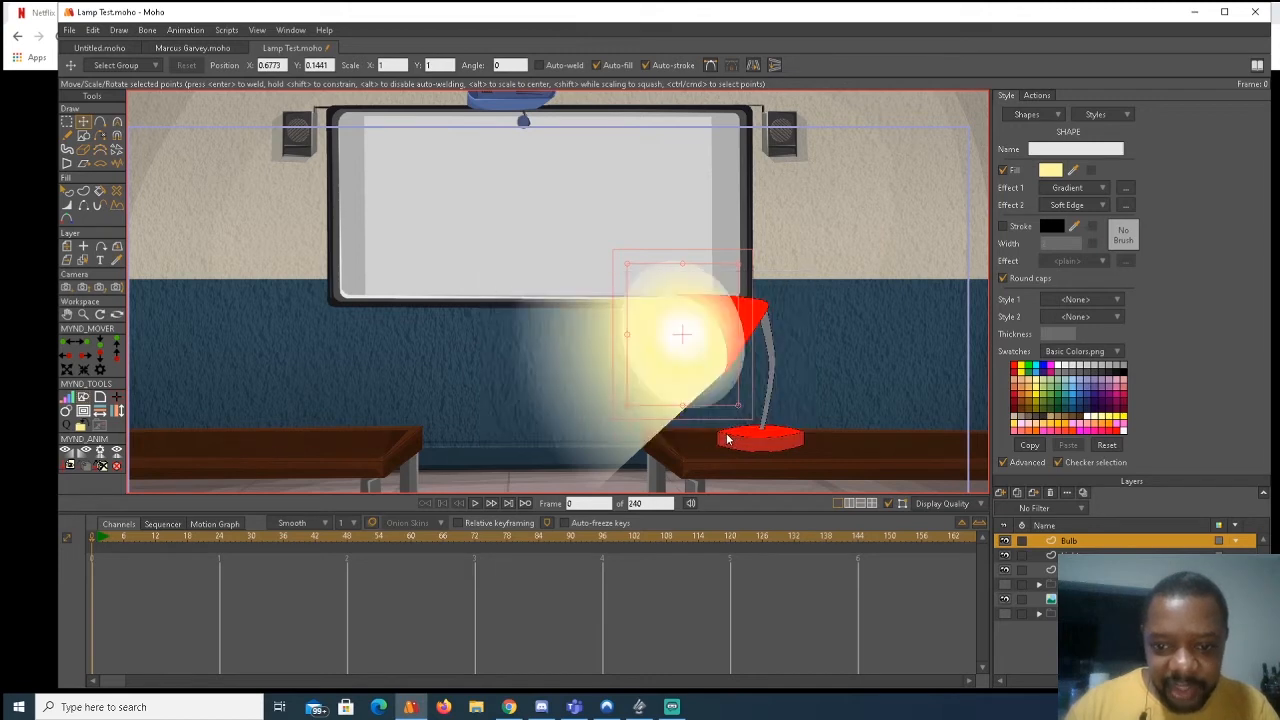
{"action": "key", "text": "ctrl+r"}
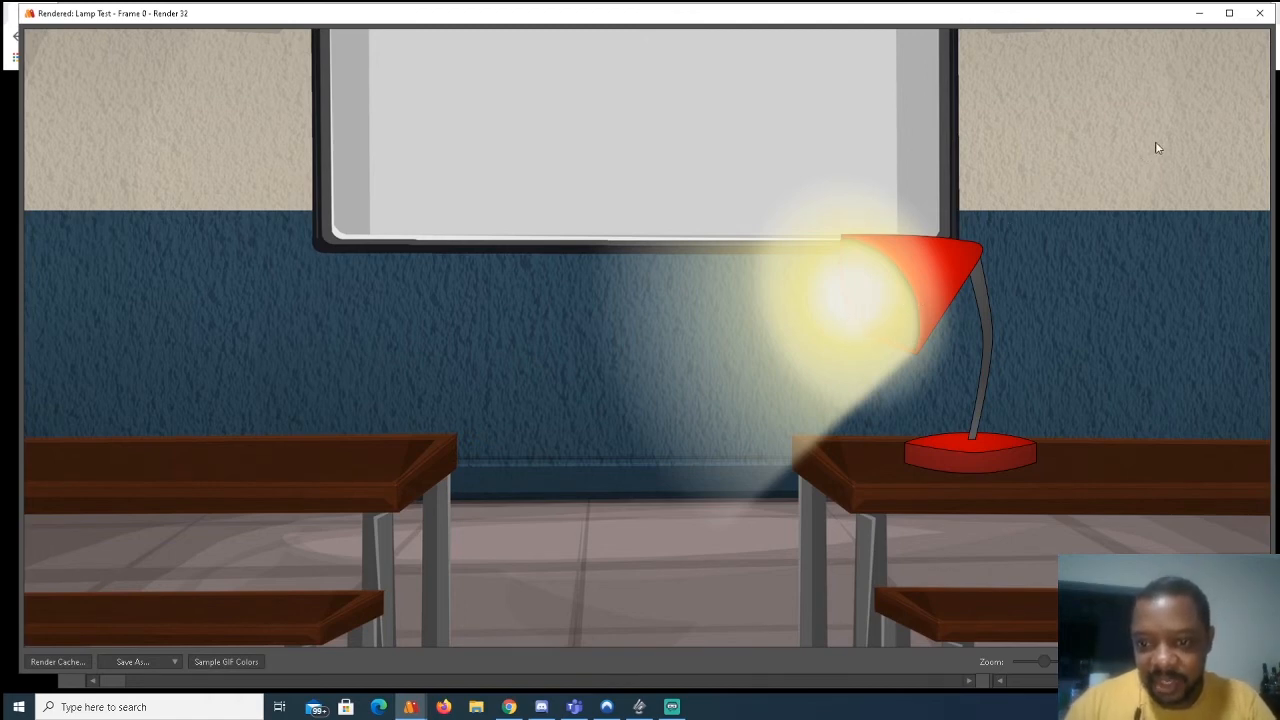
{"action": "left_click", "coordinate": [1262, 18]}
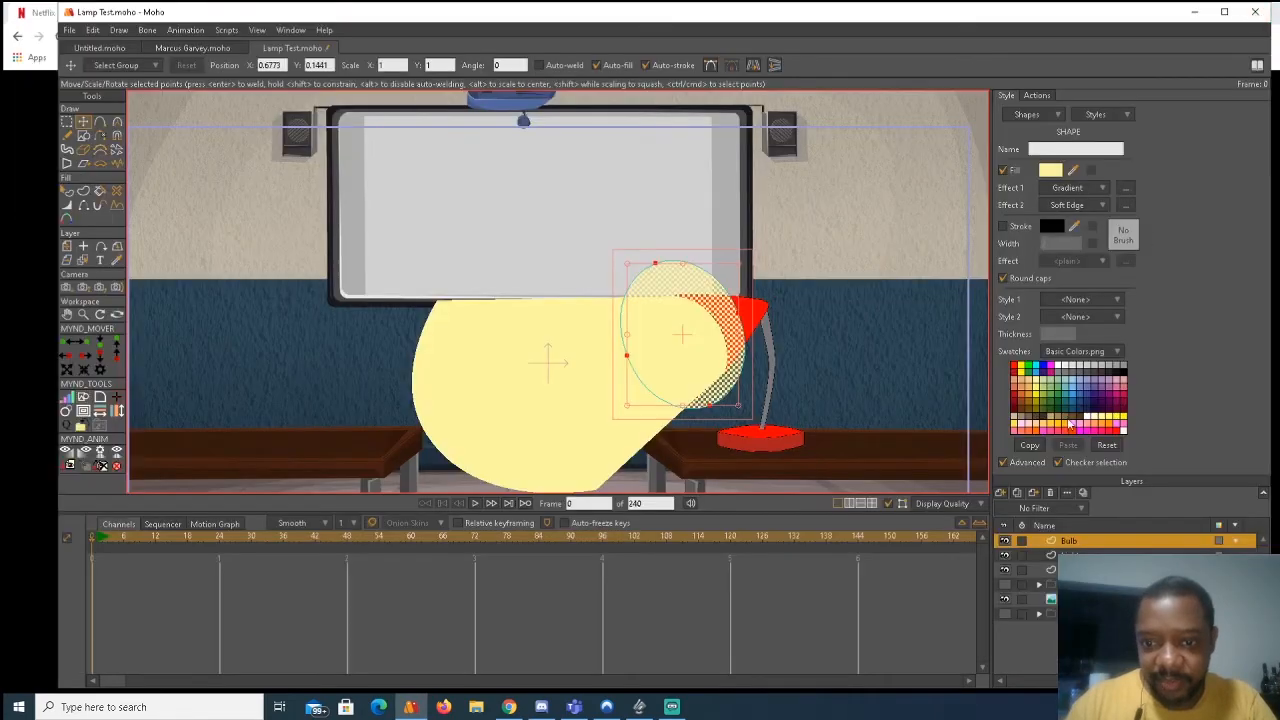
Set the Bulb layer's blending mode to Screen and render the frame.
{"action": "double_click", "coordinate": [1077, 541]}
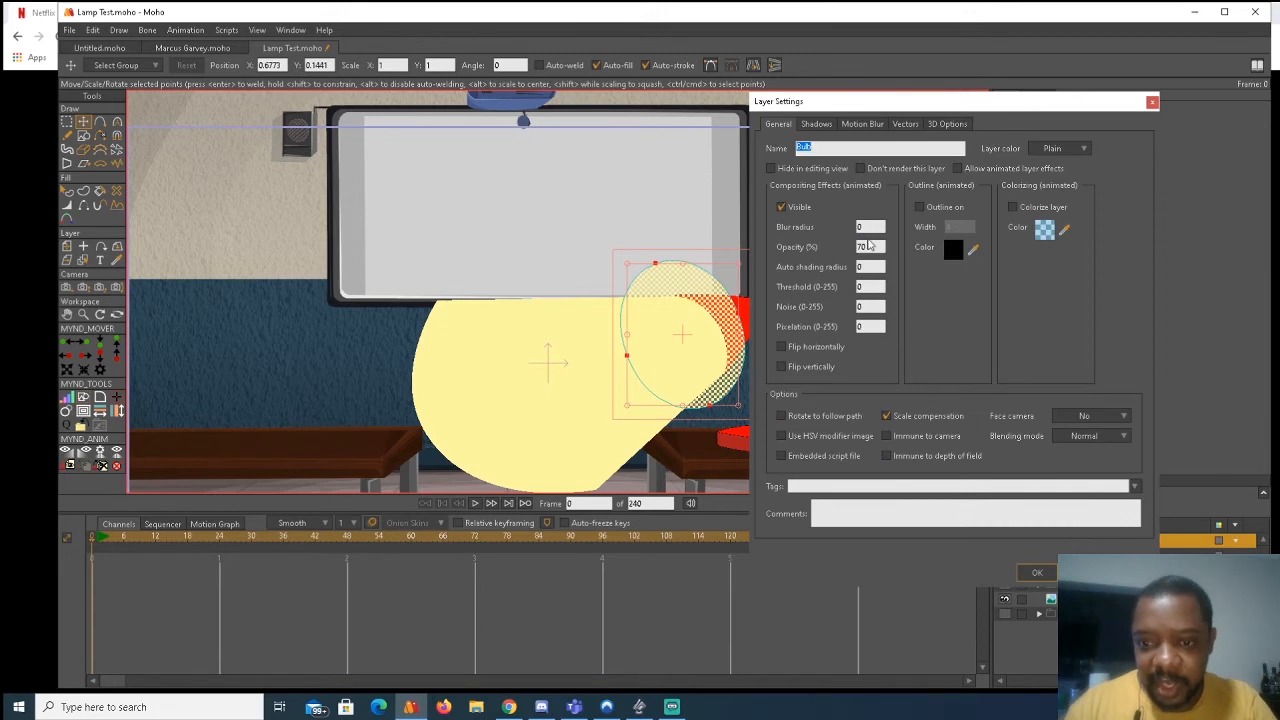
{"action": "left_click", "coordinate": [1086, 440]}
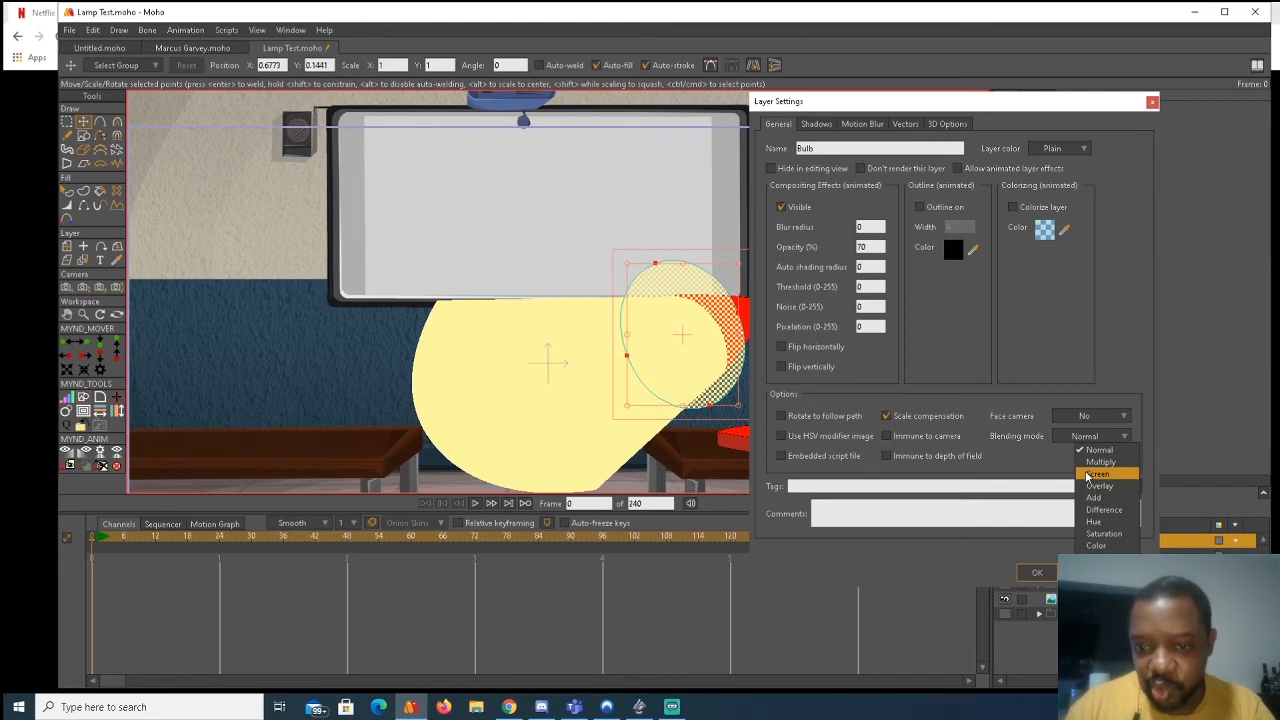
{"action": "left_click", "coordinate": [1087, 474]}
{"action": "left_click", "coordinate": [1043, 576]}
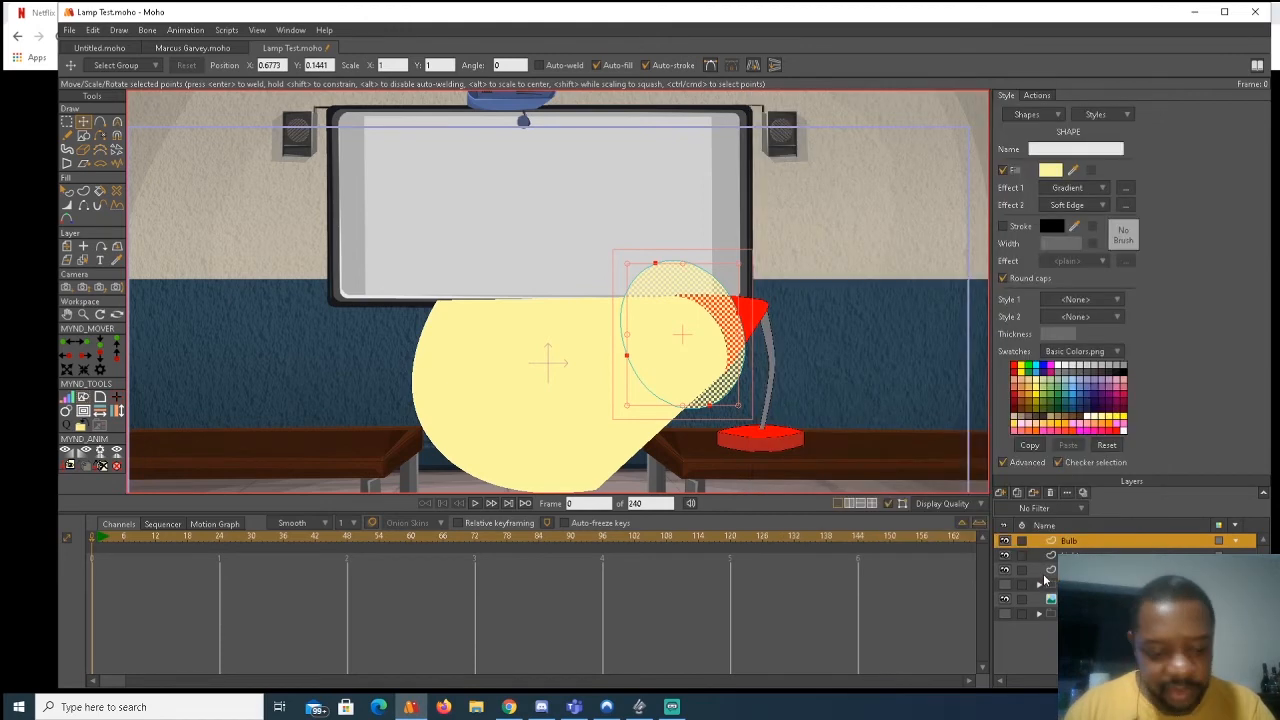
{"action": "key", "text": "ctrl+r"}
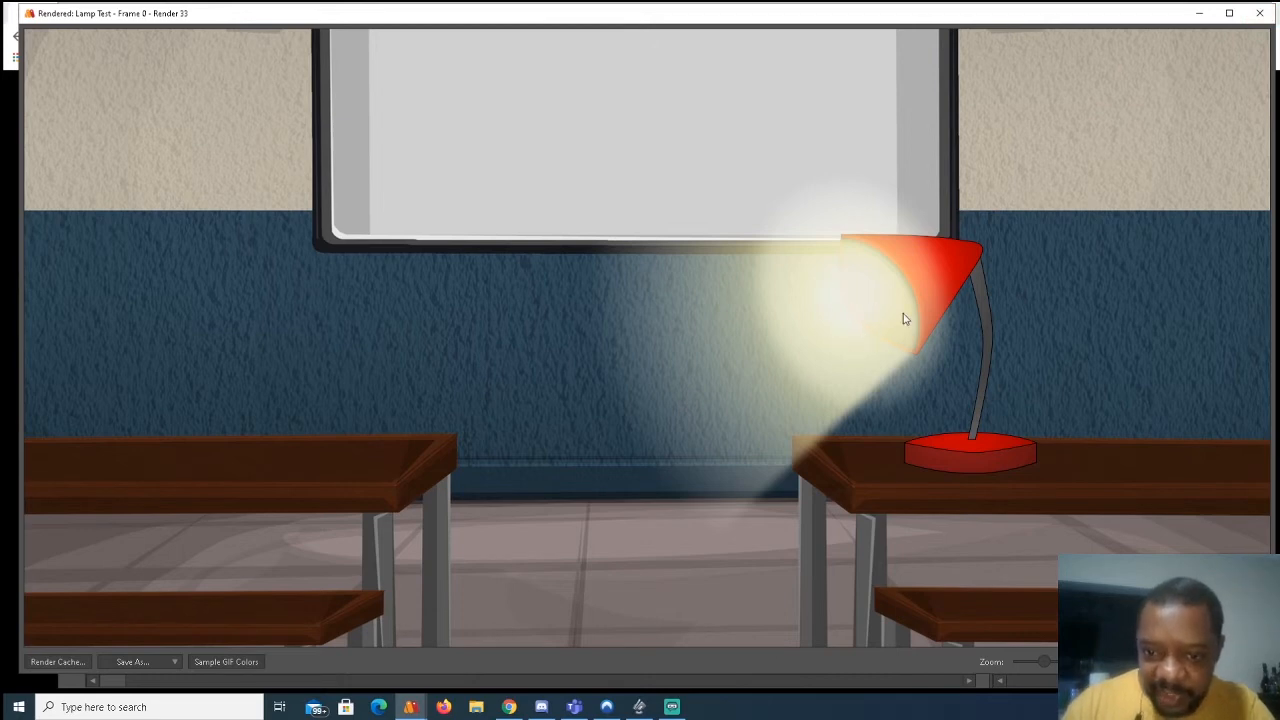
{"action": "left_click", "coordinate": [1262, 20]}
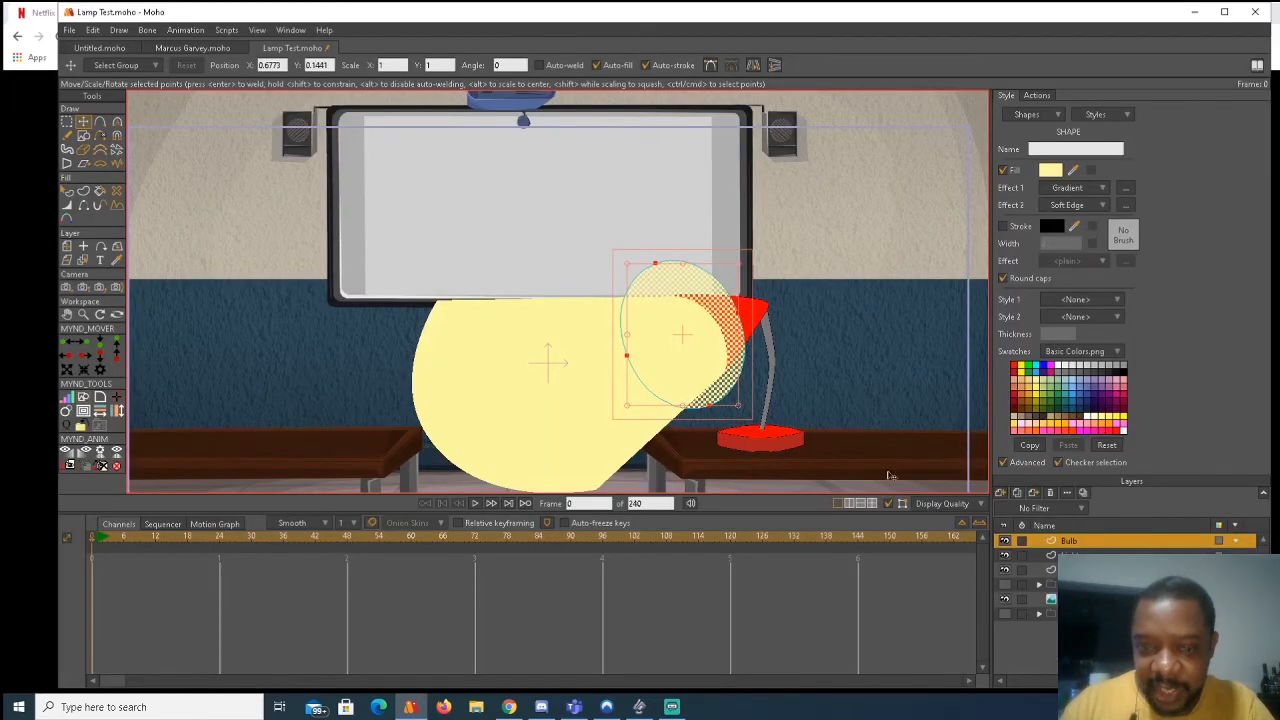
Draw a filled, stroked triangle above the bulb oval on the Bulb layer and render the frame.
{"action": "left_click", "coordinate": [84, 136]}
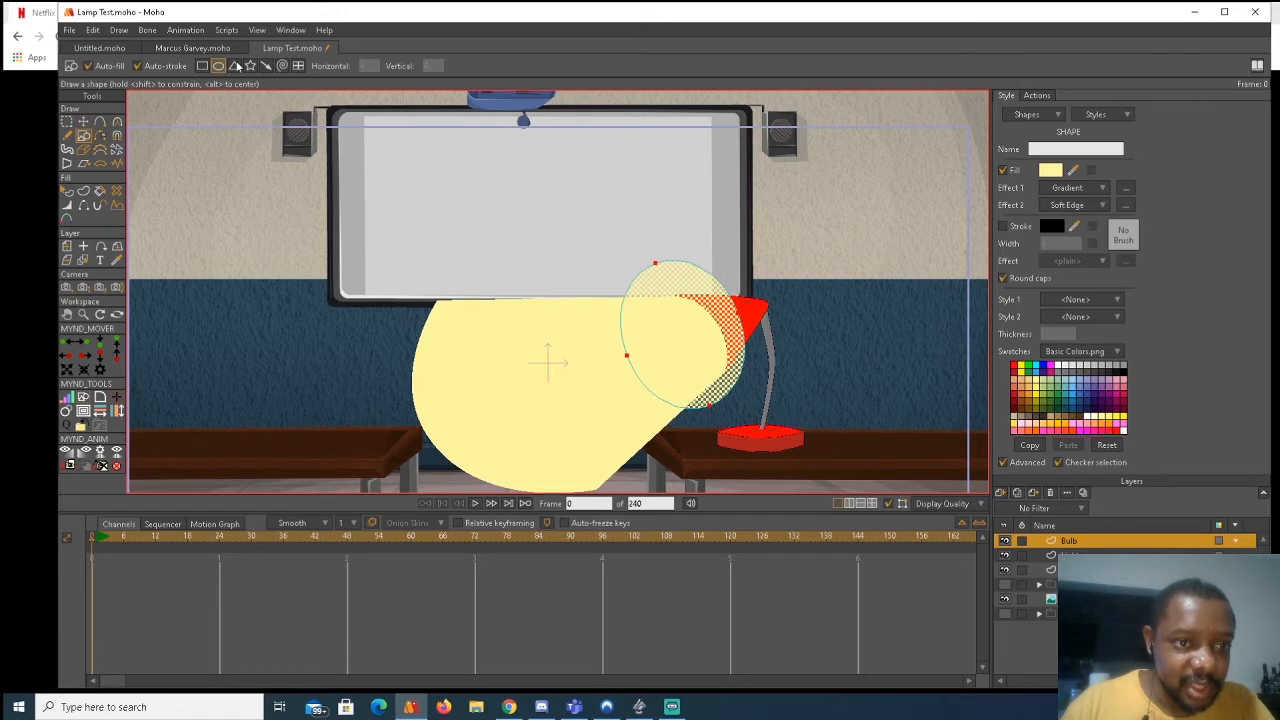
{"action": "left_click_drag", "start_coordinate": [603, 191], "coordinate": [682, 289]}
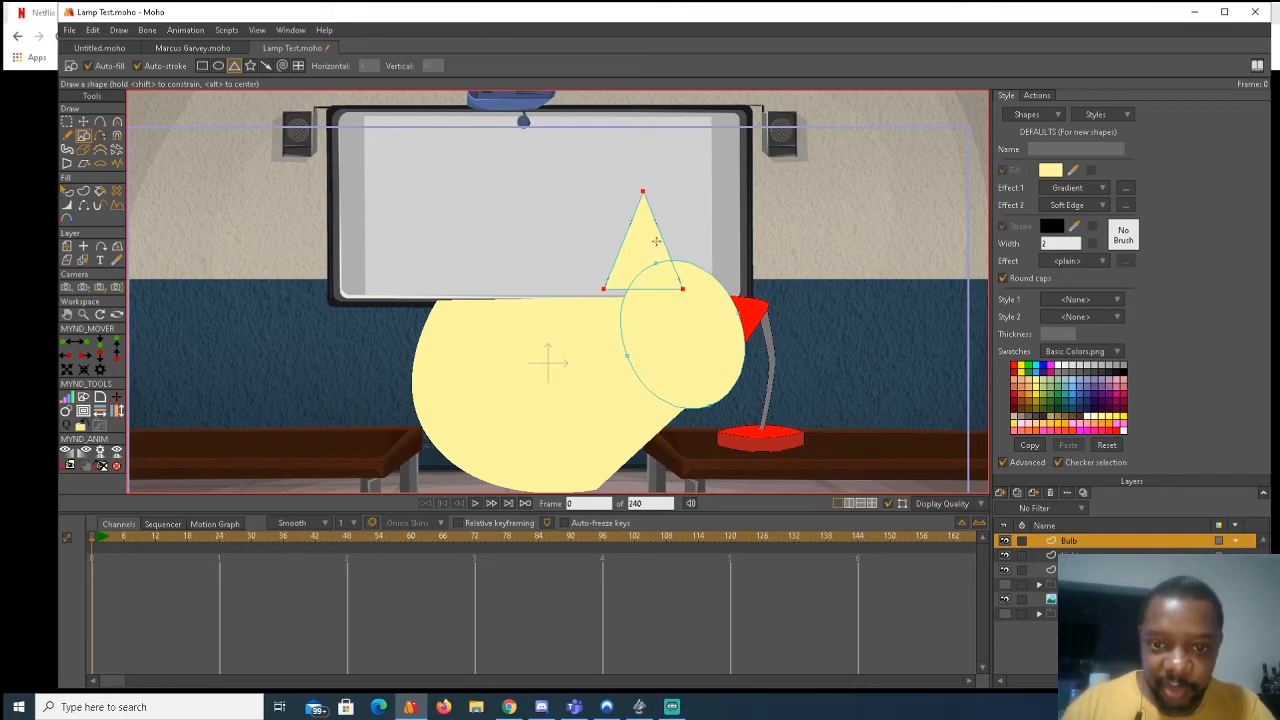
{"action": "key", "text": "ctrl+r"}
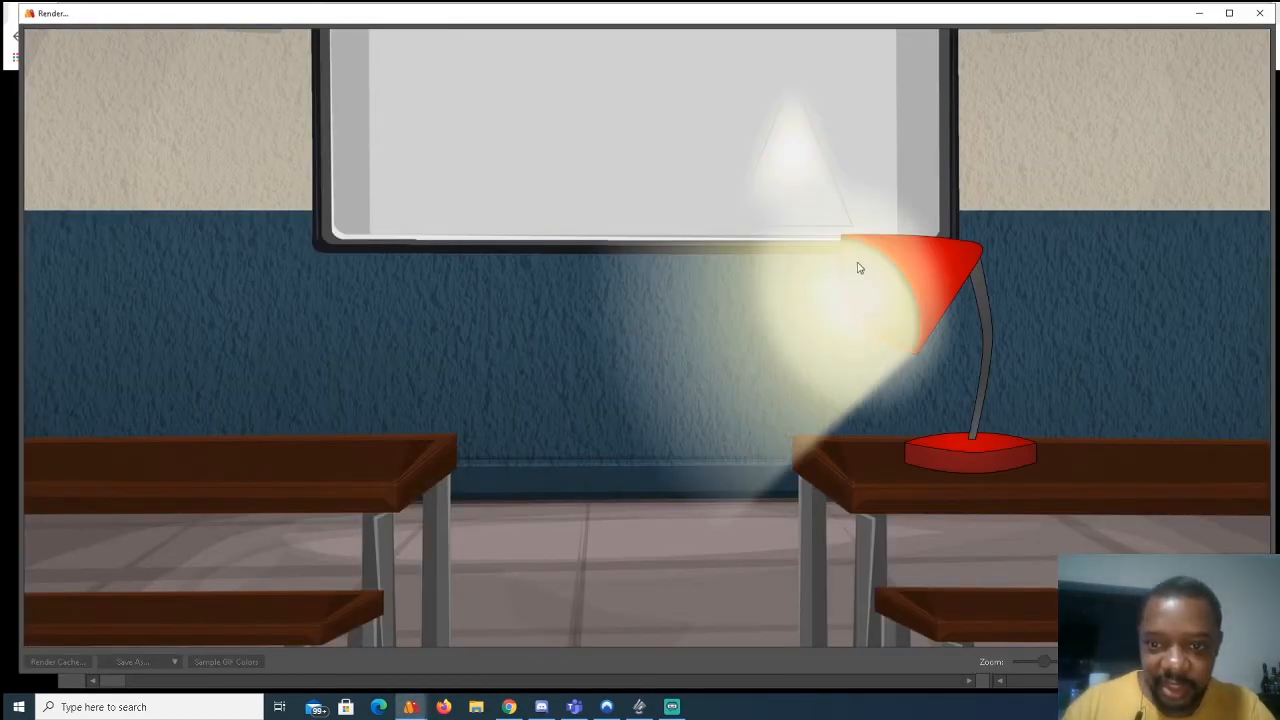
{"action": "left_click", "coordinate": [1259, 13]}
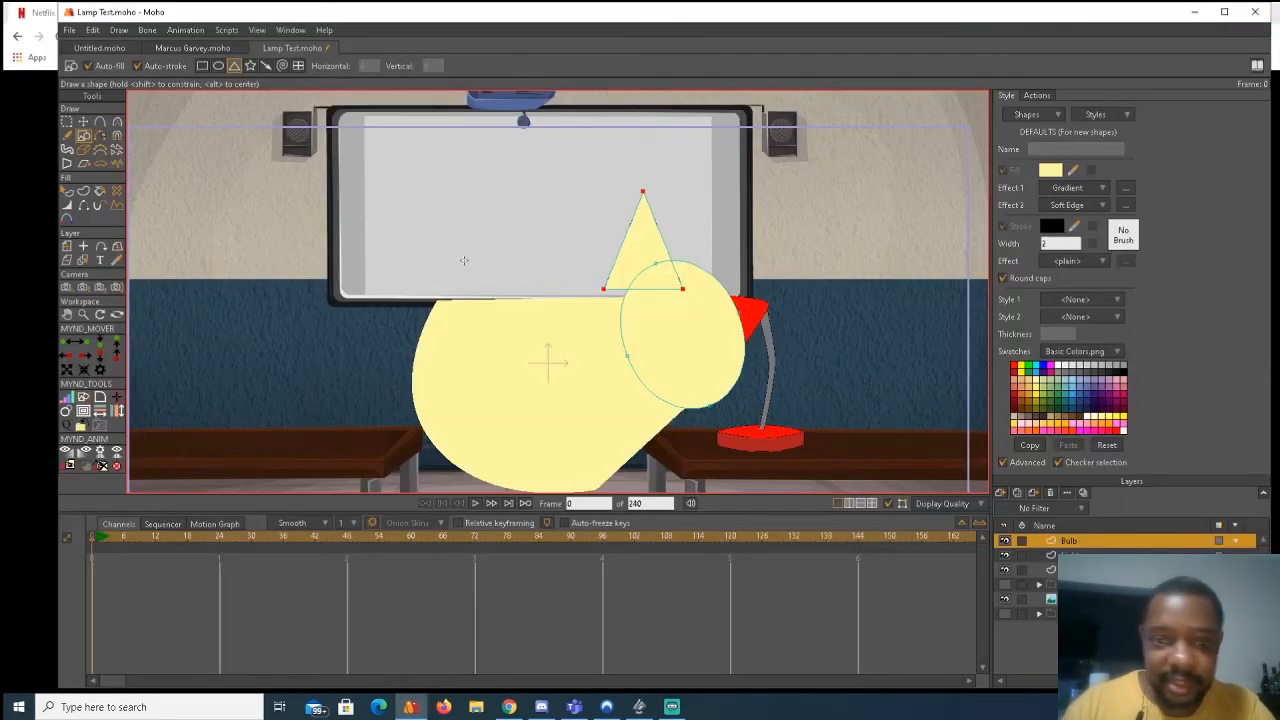
Turn off the stroke on the triangle above the bulb.
{"action": "key", "text": "q"}
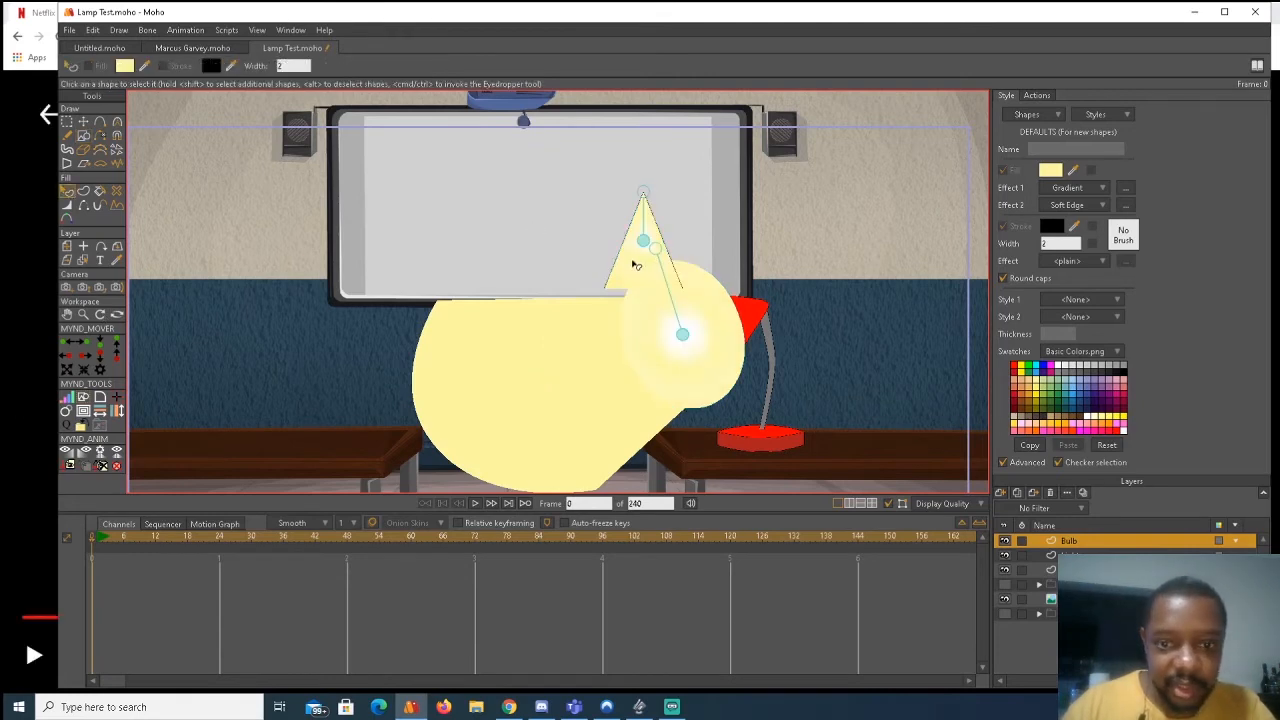
{"action": "left_click", "coordinate": [633, 264]}
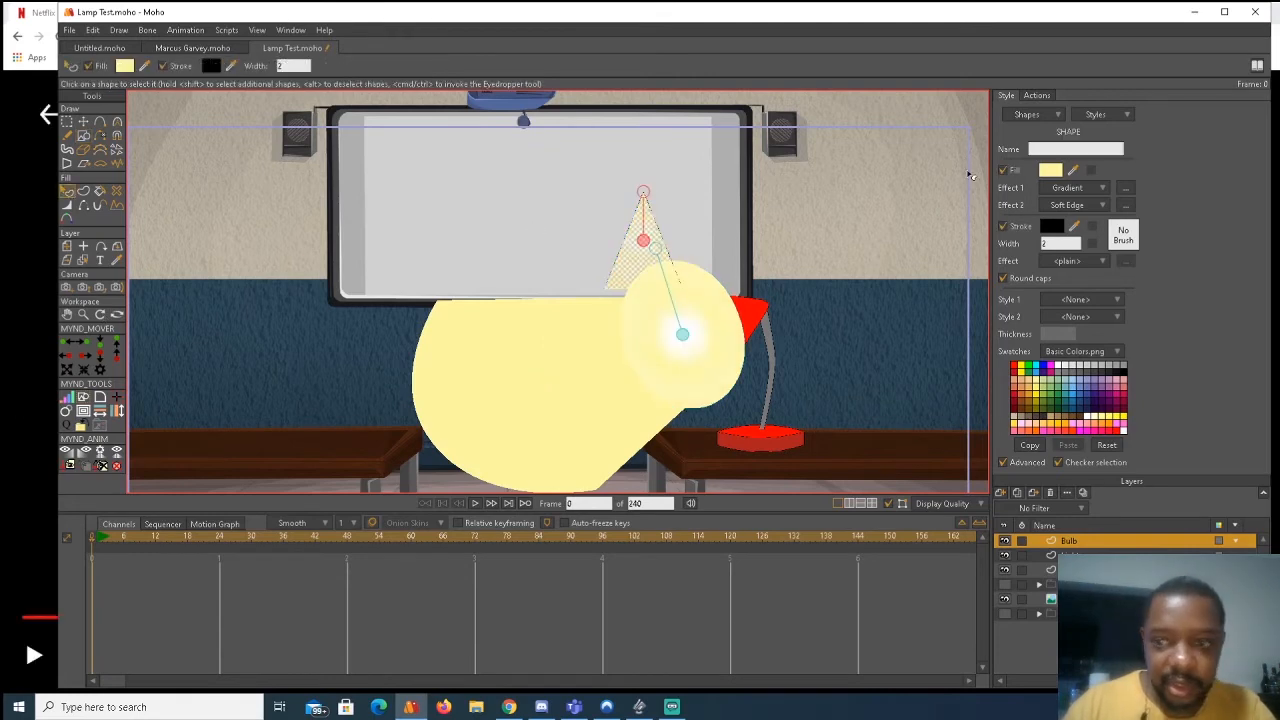
{"action": "left_click", "coordinate": [1003, 226]}
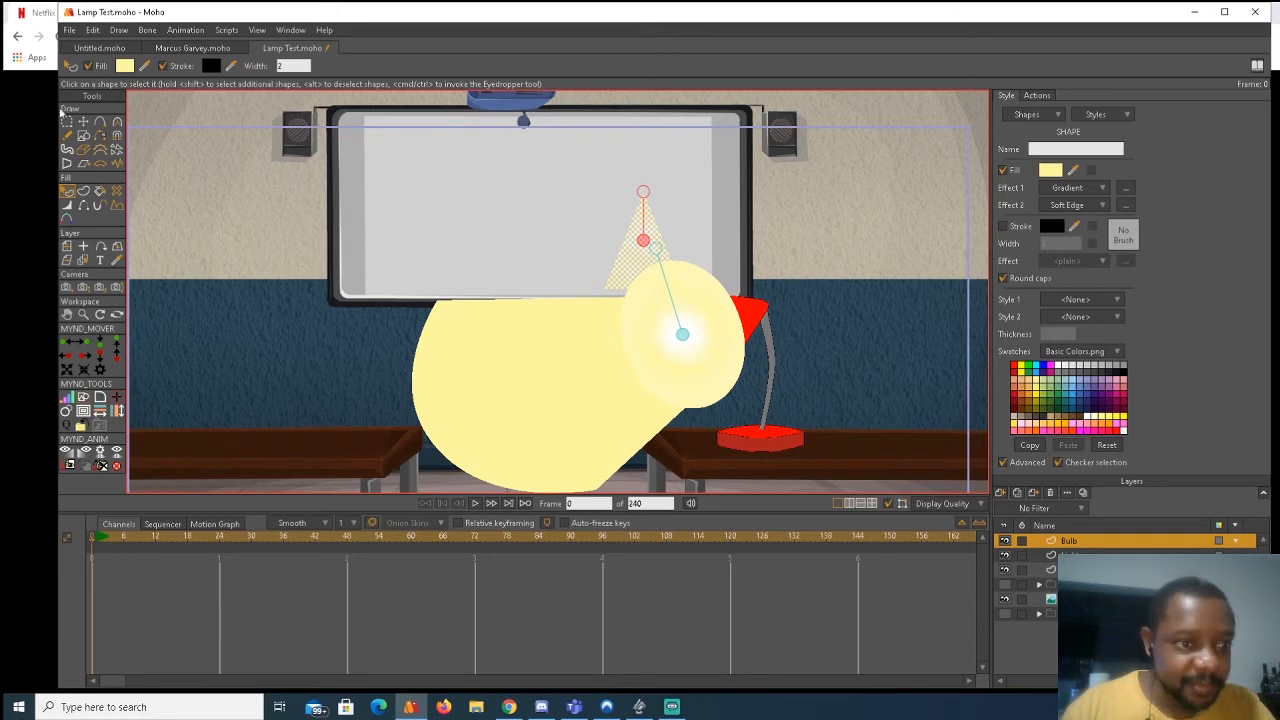
Narrow the triangle into a thin slanted ray, move it slightly down into the bulb's upper edge, and render the frame.
{"action": "left_click", "coordinate": [83, 121]}
{"action": "left_click_drag", "start_coordinate": [612, 296], "coordinate": [677, 291]}
{"action": "key", "text": "ctrl+d"}
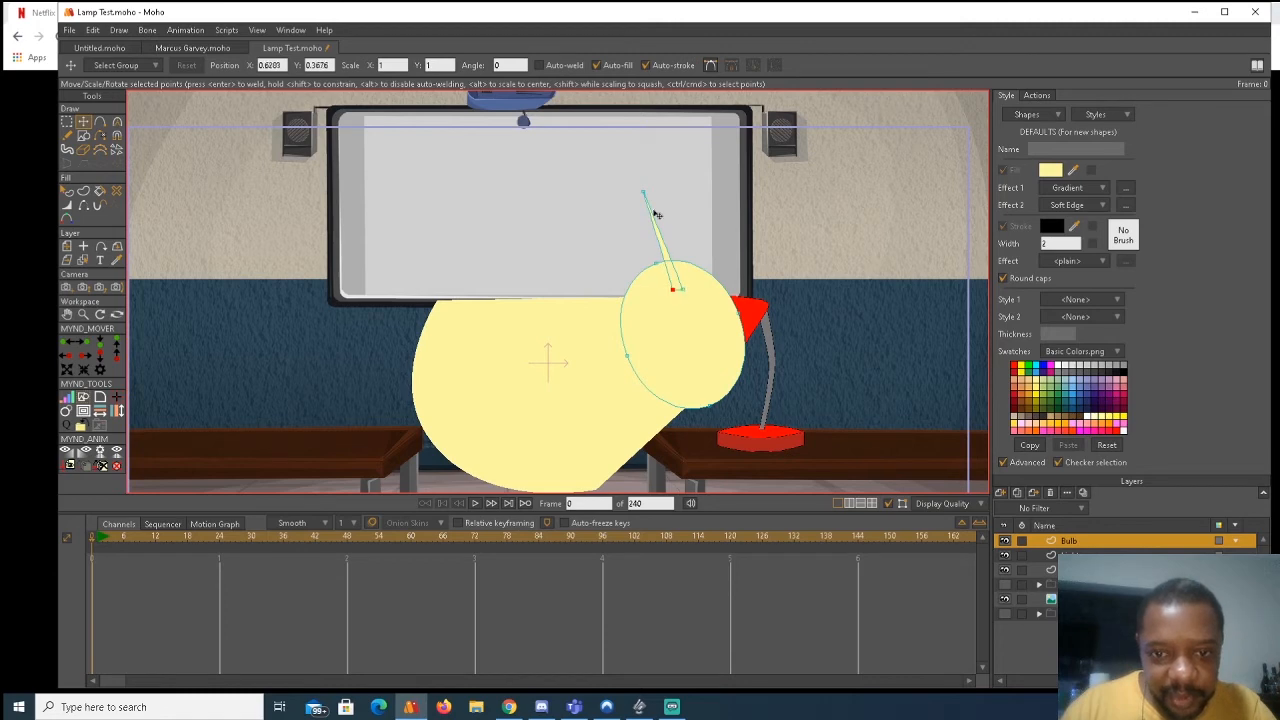
{"action": "left_click_drag", "start_coordinate": [644, 194], "coordinate": [637, 190]}
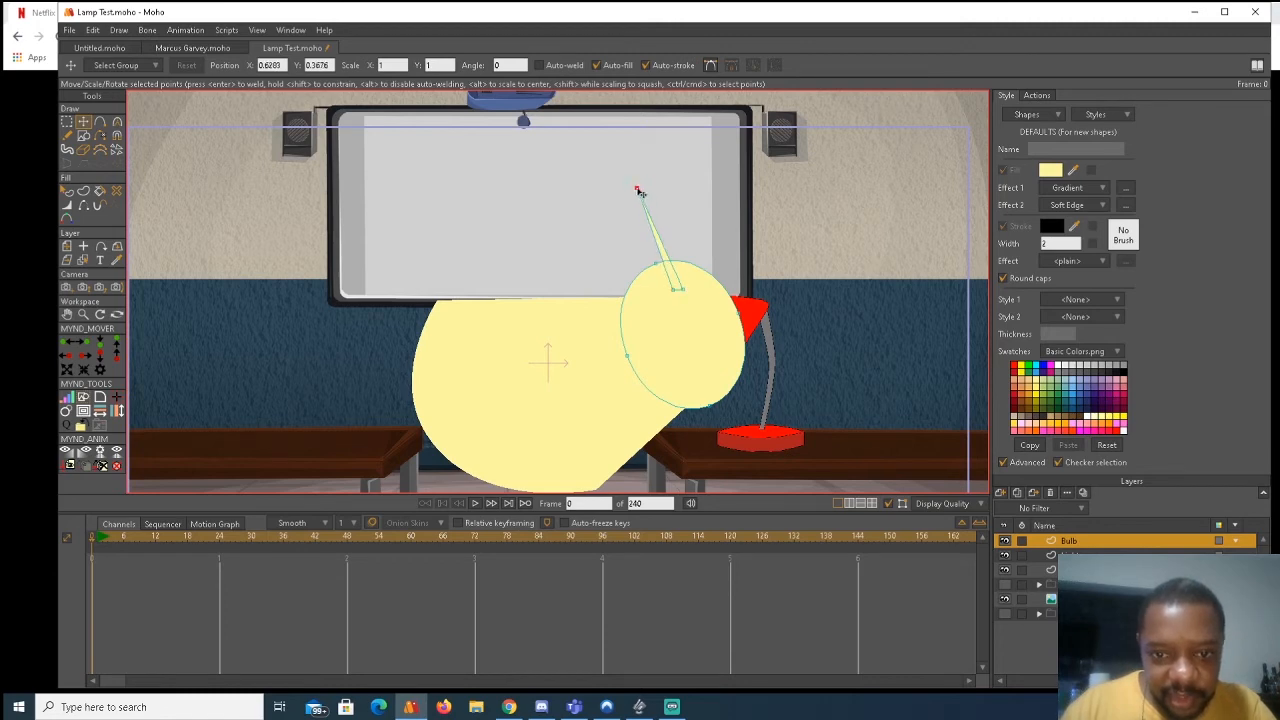
{"action": "left_click_drag", "start_coordinate": [671, 282], "coordinate": [666, 292]}
{"action": "left_click", "coordinate": [673, 280]}
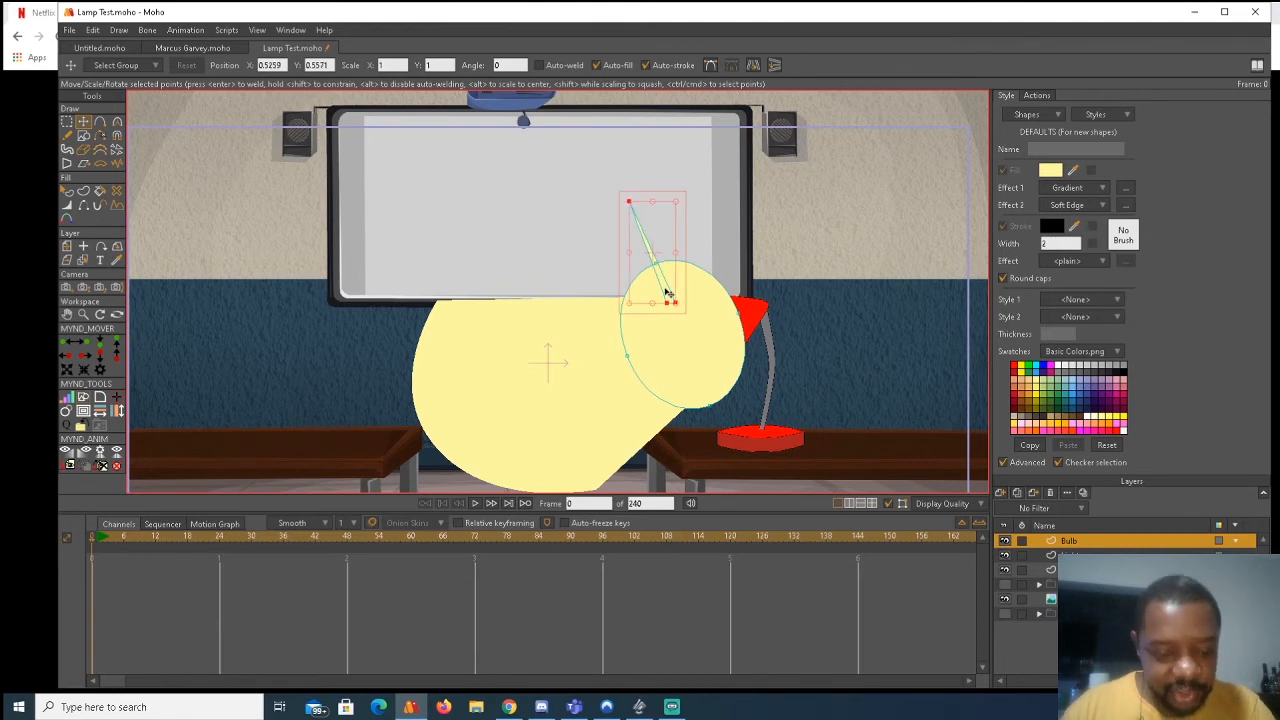
{"action": "key", "text": "ctrl+r"}
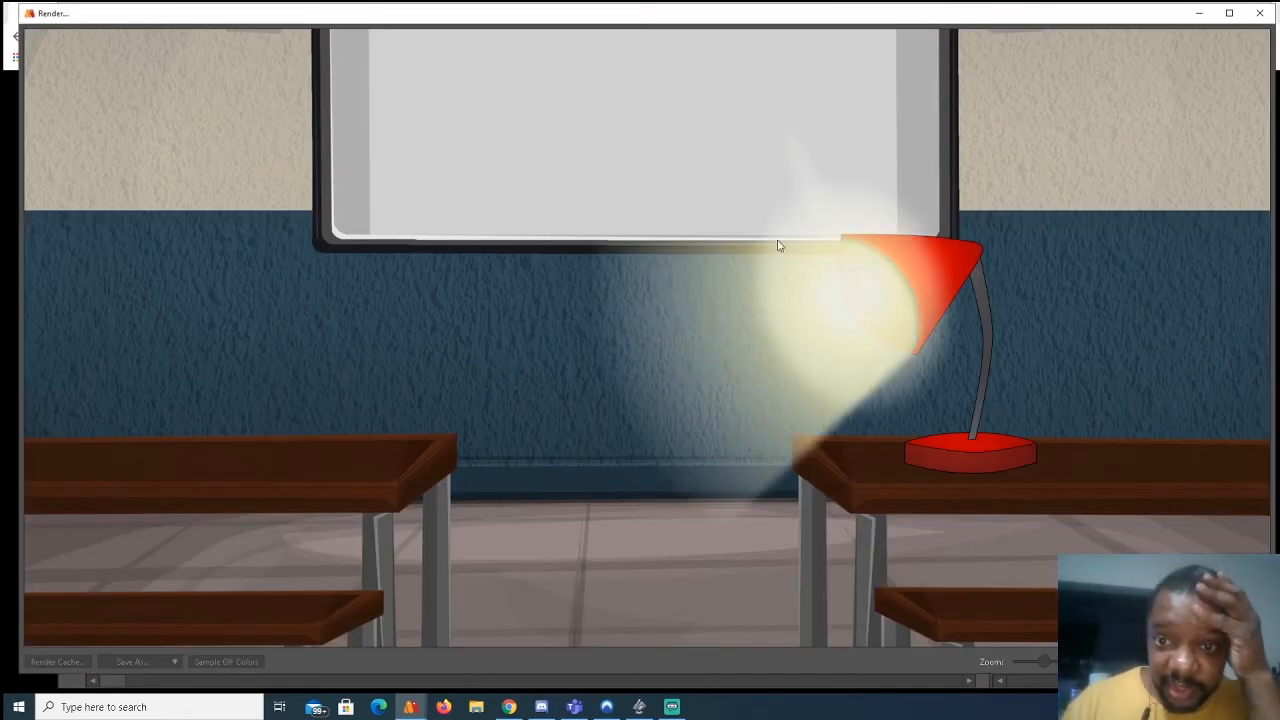
{"action": "left_click", "coordinate": [1263, 12]}
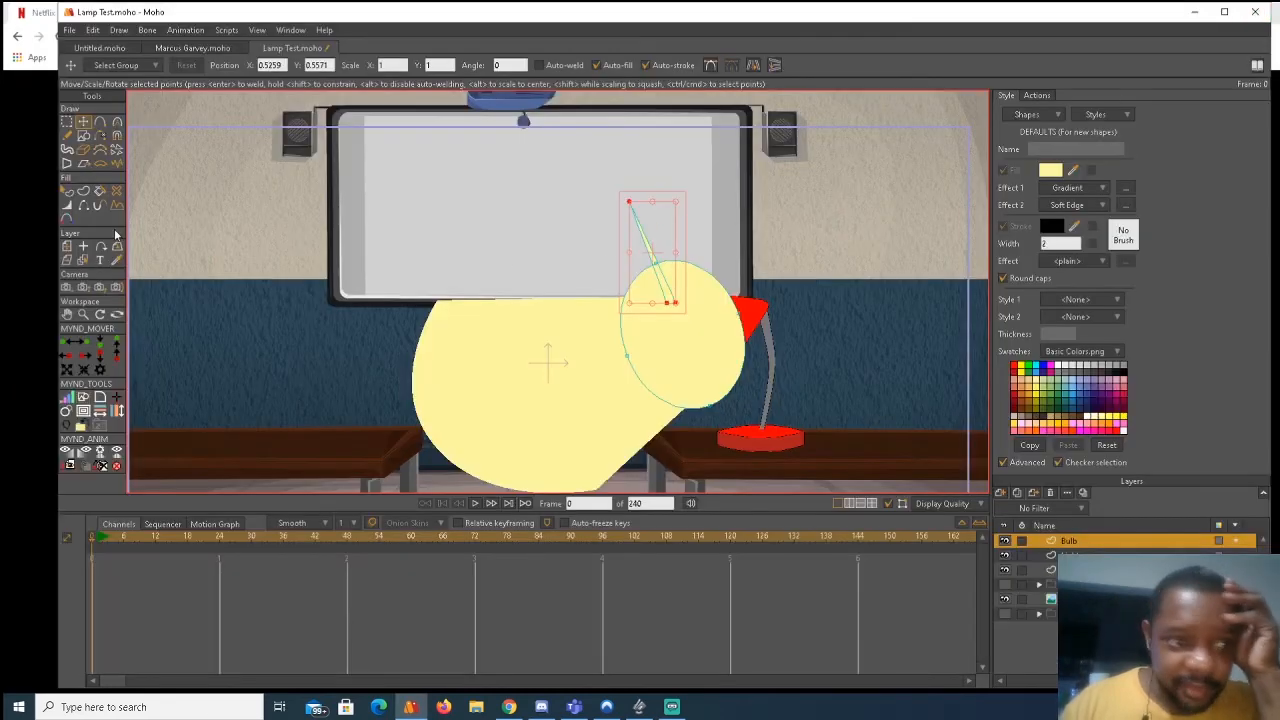
Lower the thin ray's Soft Edge blur radius to 5 and check it in a rendered frame.
{"action": "left_click", "coordinate": [66, 191]}
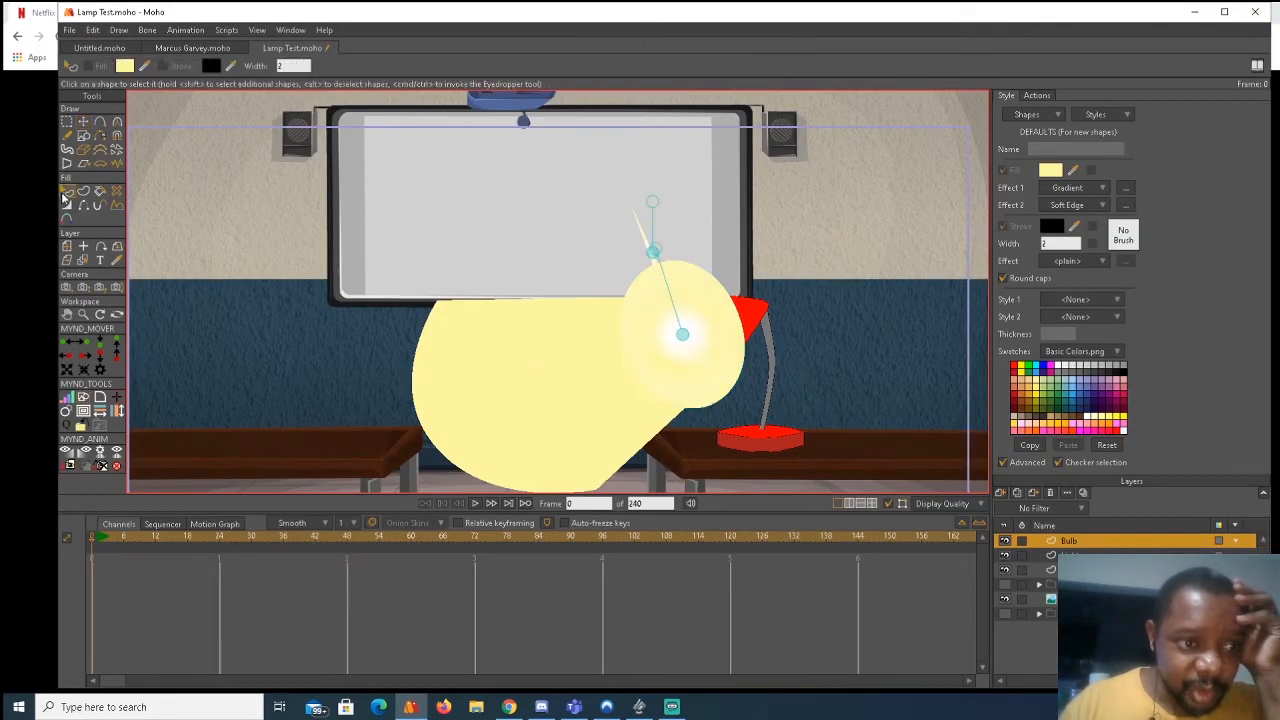
{"action": "left_click", "coordinate": [643, 236]}
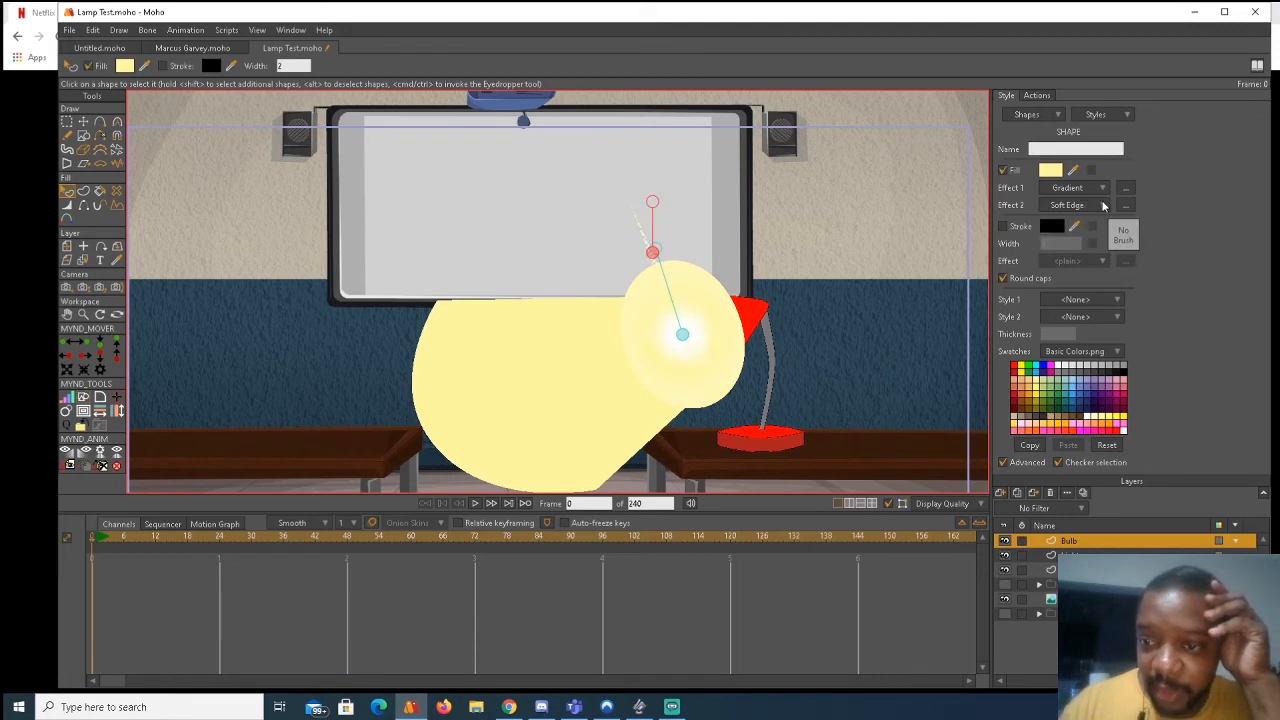
{"action": "left_click", "coordinate": [1103, 205]}
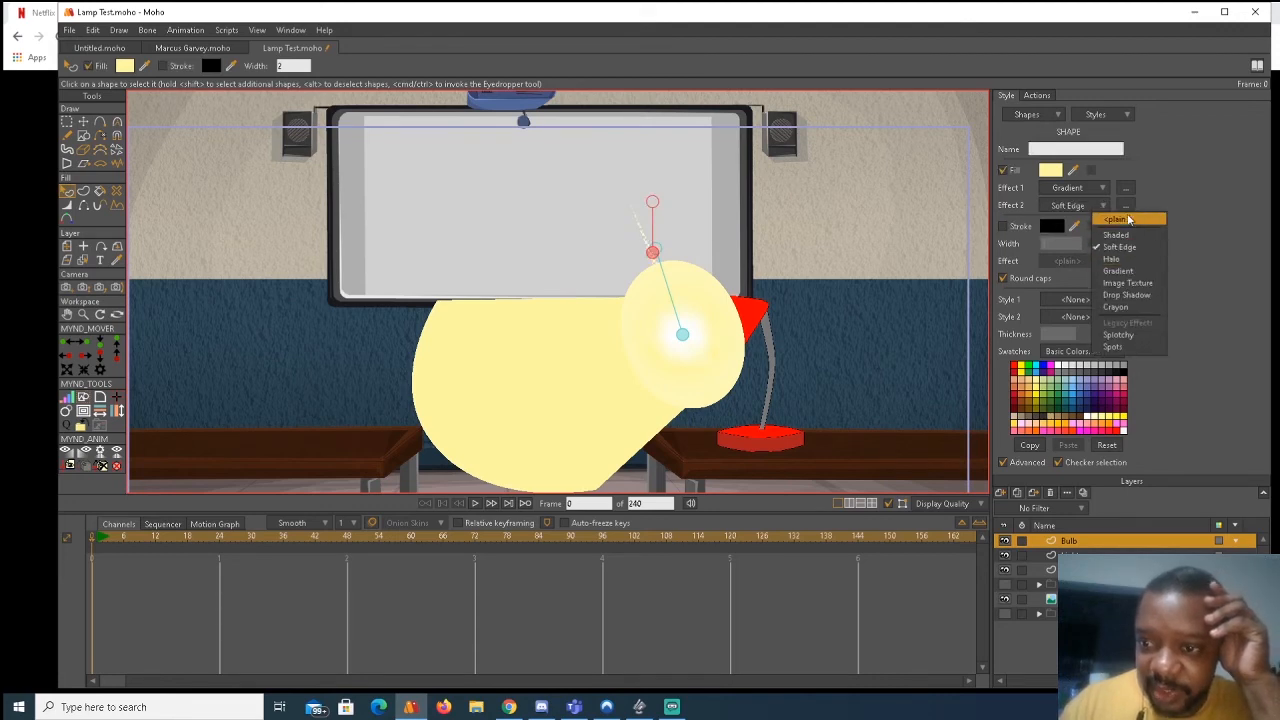
{"action": "left_click", "coordinate": [1126, 206]}
{"action": "double_click", "coordinate": [712, 319]}
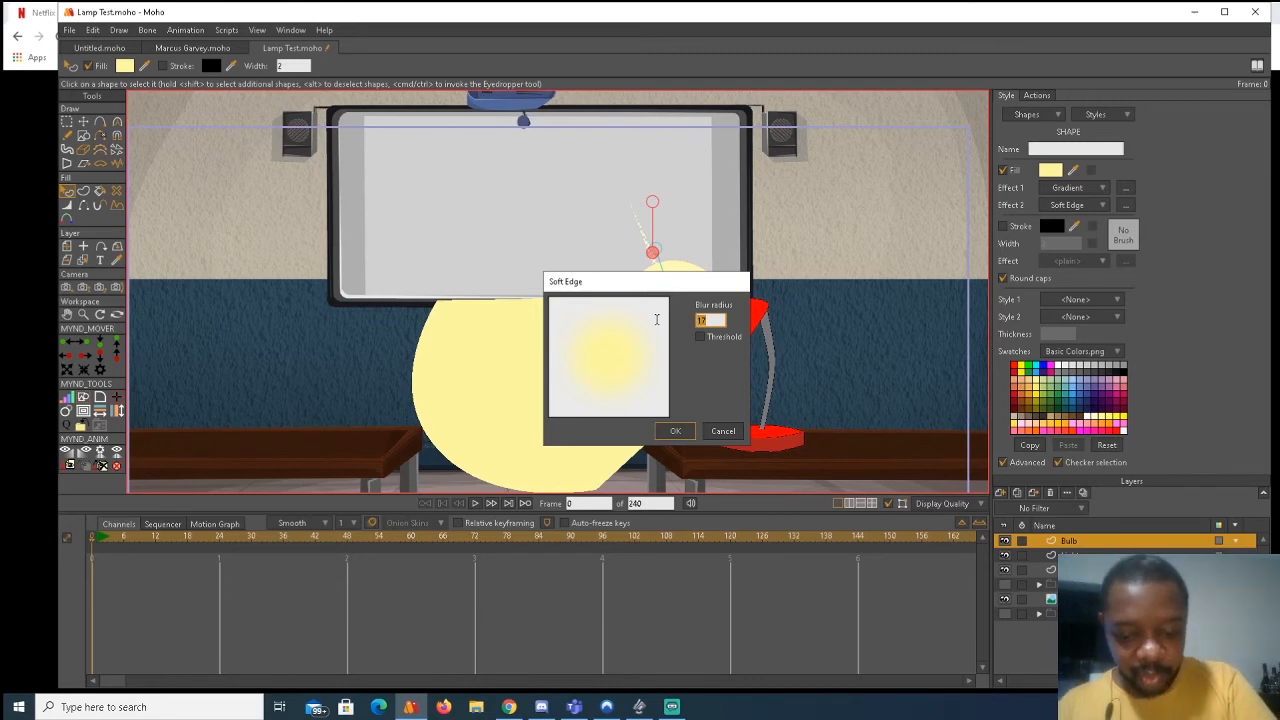
{"action": "key", "text": "Return"}
{"action": "key", "text": "ctrl+r"}
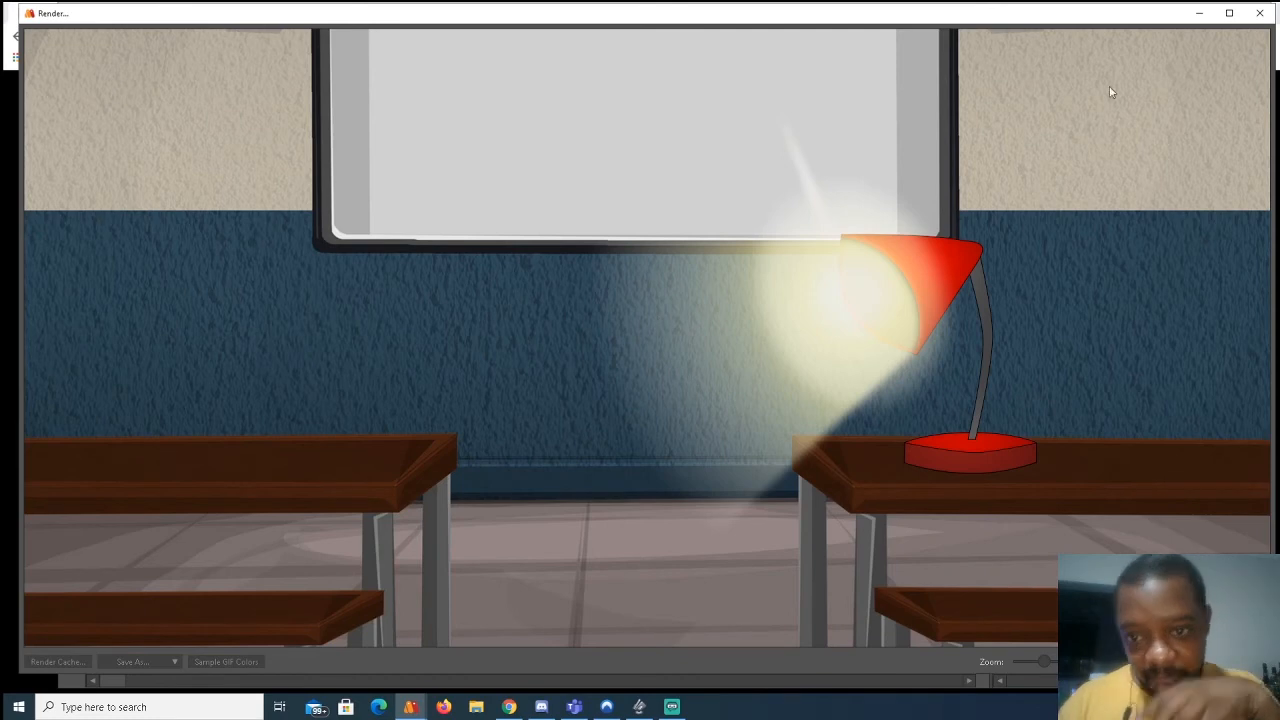
{"action": "left_click", "coordinate": [1261, 13]}
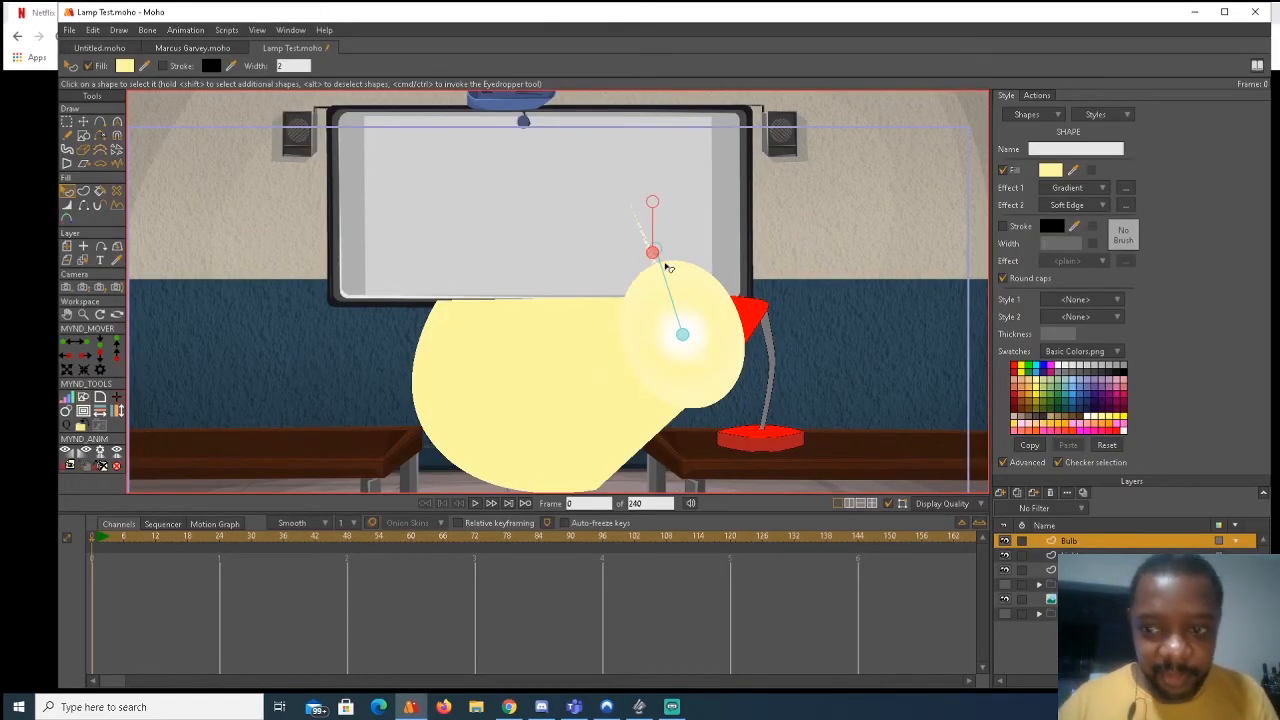
{"action": "left_click", "coordinate": [1125, 205]}
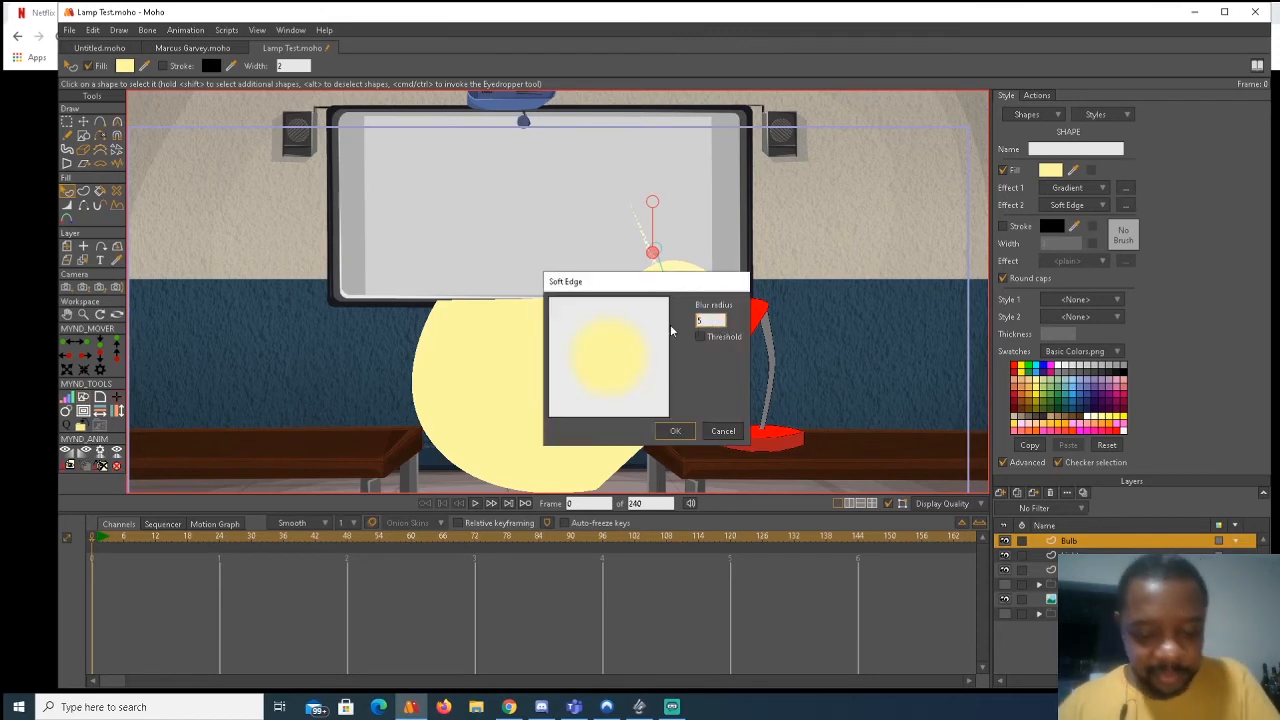
{"action": "key", "text": "Return"}
{"action": "key", "text": "ctrl+r"}
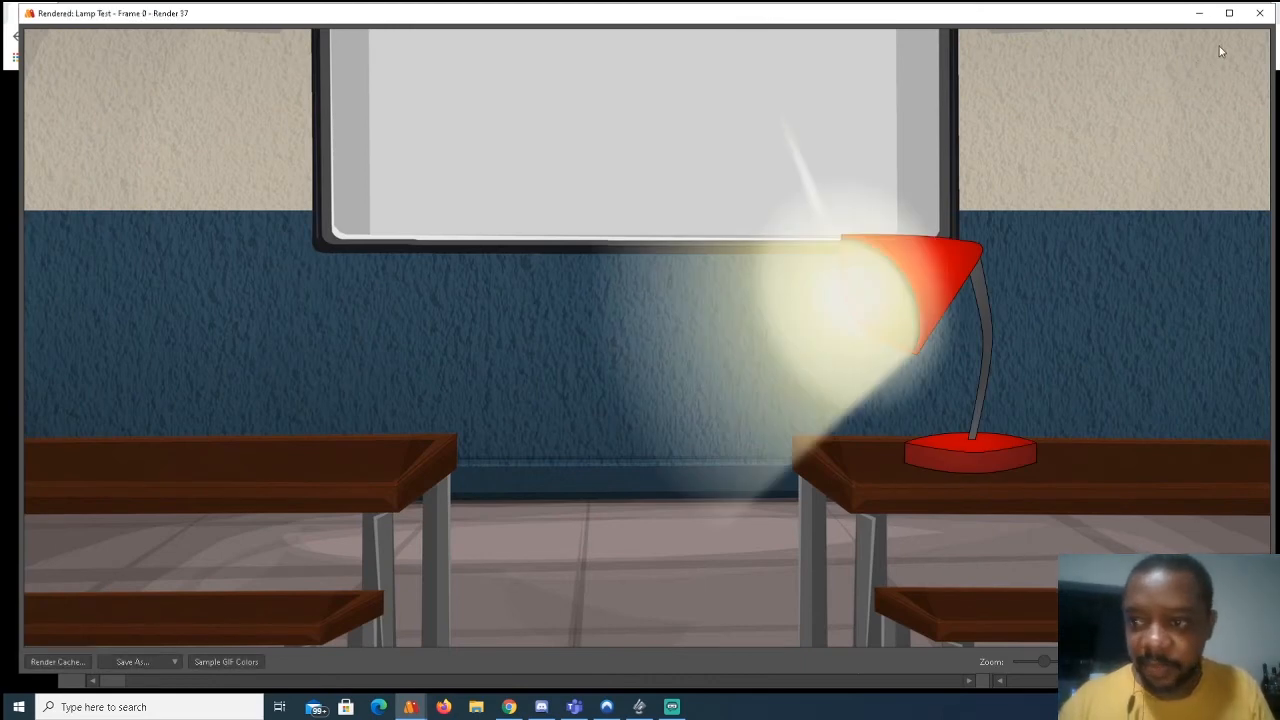
{"action": "left_click", "coordinate": [1259, 13]}
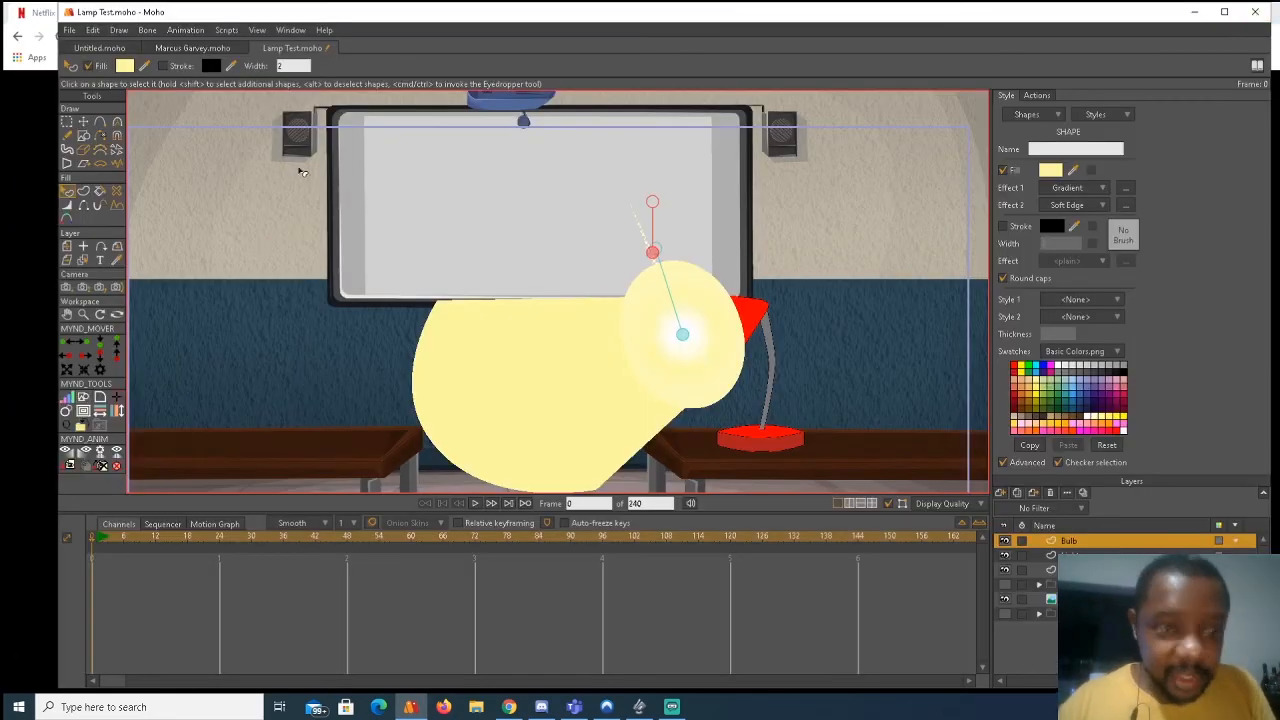
Duplicate the ray, flip the copy horizontally and vertically, place it at the bulb's lower right edge, and render the frame.
{"action": "left_click", "coordinate": [83, 121]}
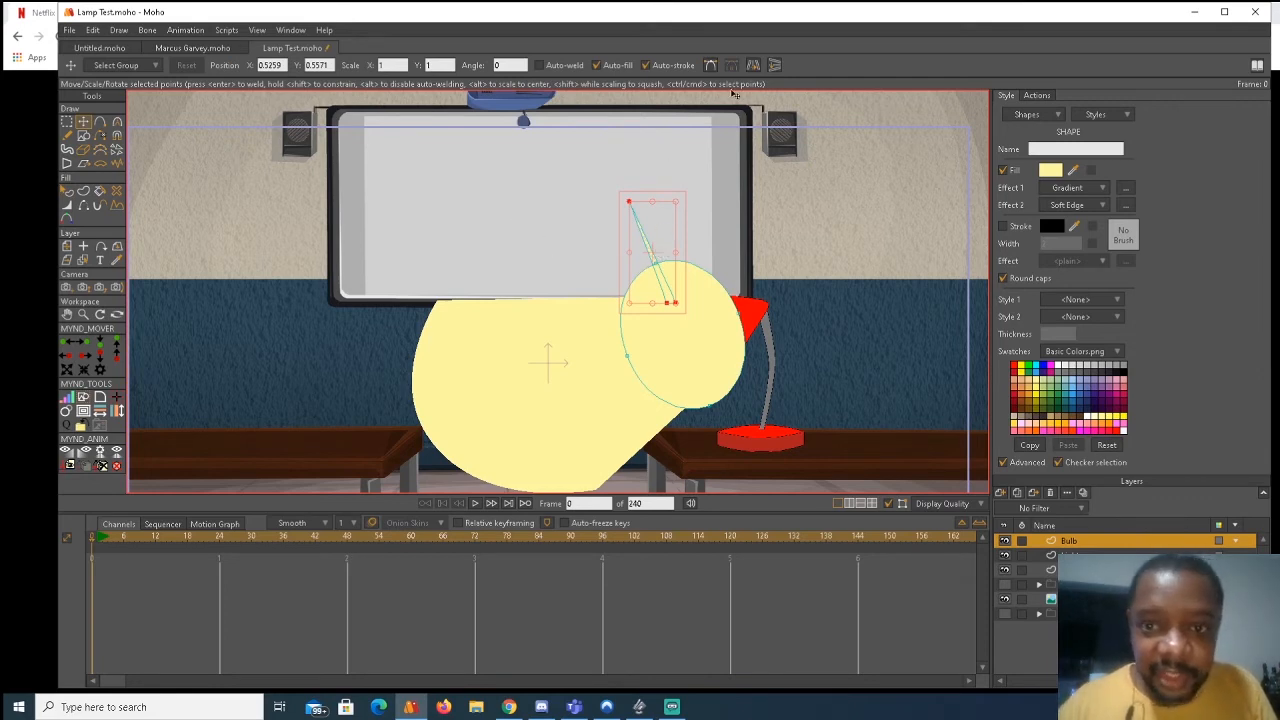
{"action": "left_click", "coordinate": [753, 65]}
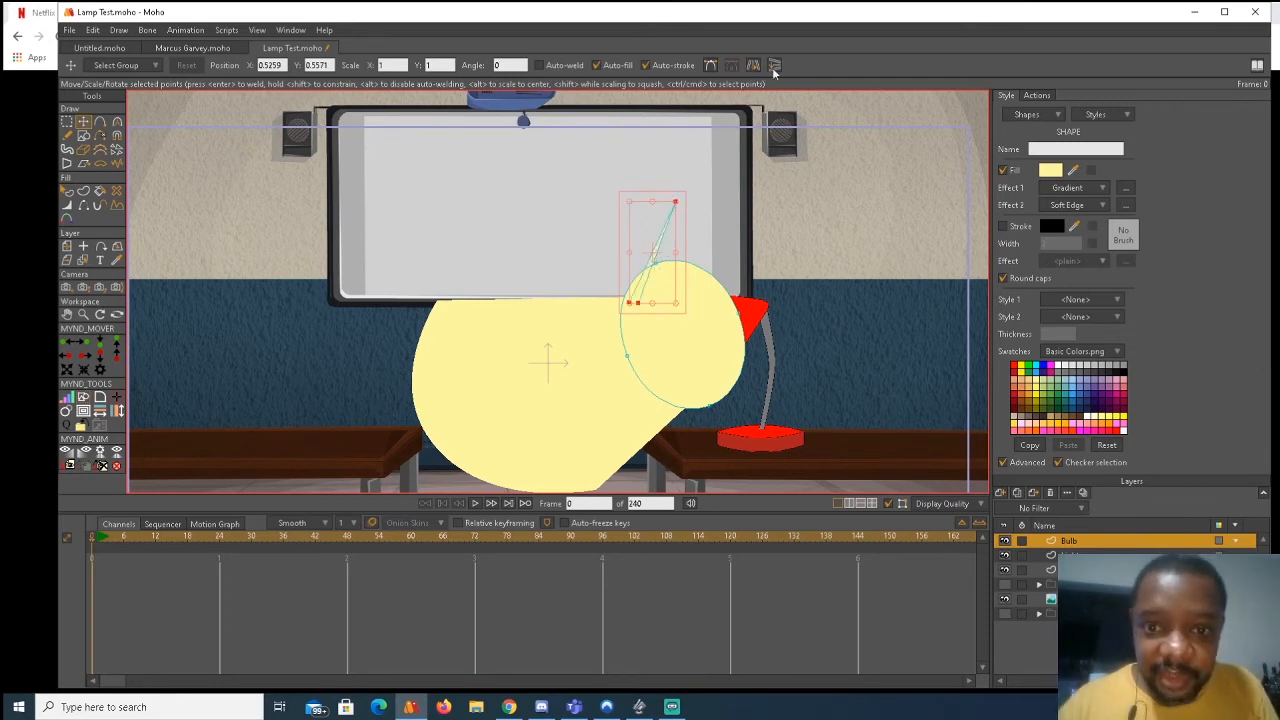
{"action": "left_click", "coordinate": [773, 66]}
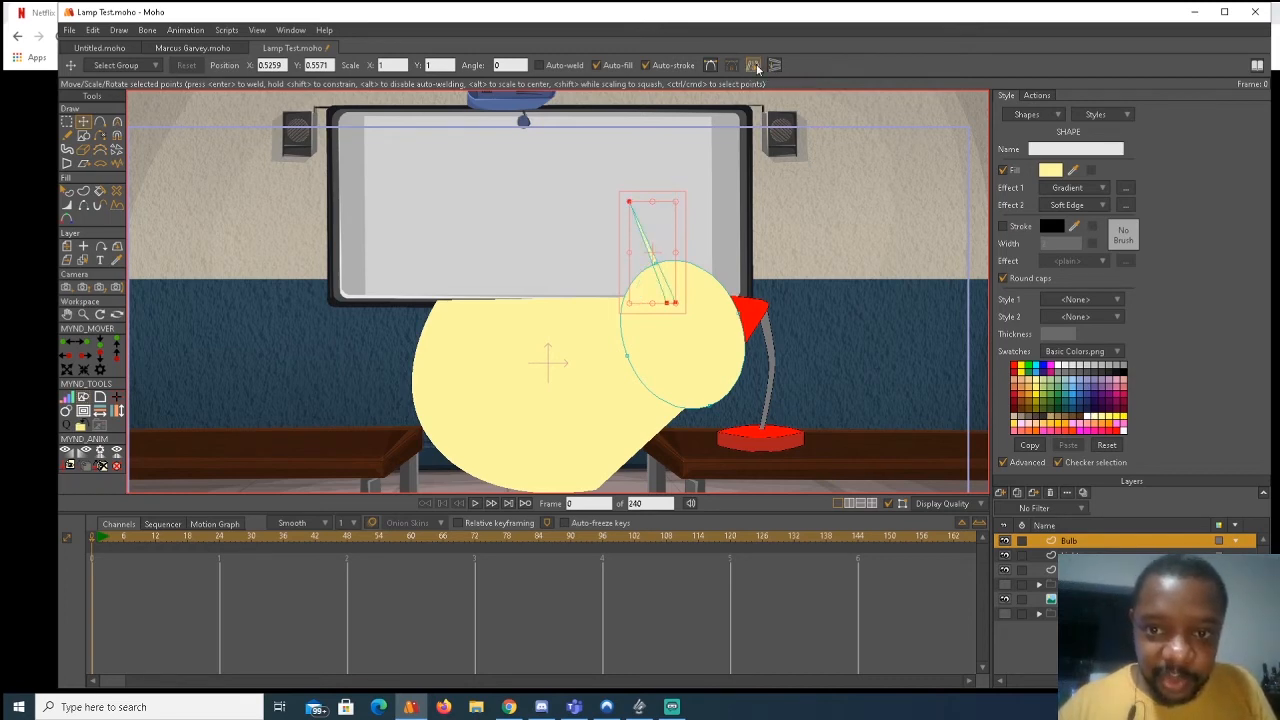
{"action": "left_click", "coordinate": [755, 64]}
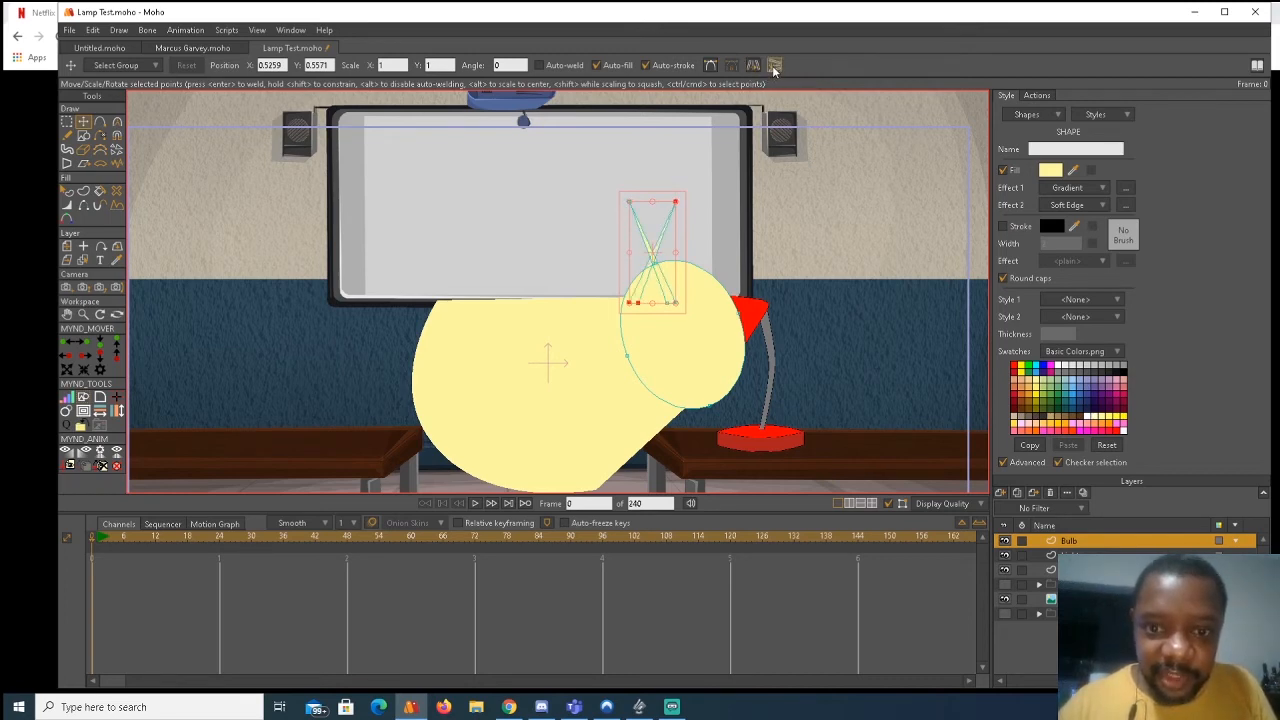
{"action": "left_click", "coordinate": [772, 65]}
{"action": "left_click_drag", "start_coordinate": [648, 225], "coordinate": [705, 385]}
{"action": "key", "text": "ctrl+r"}
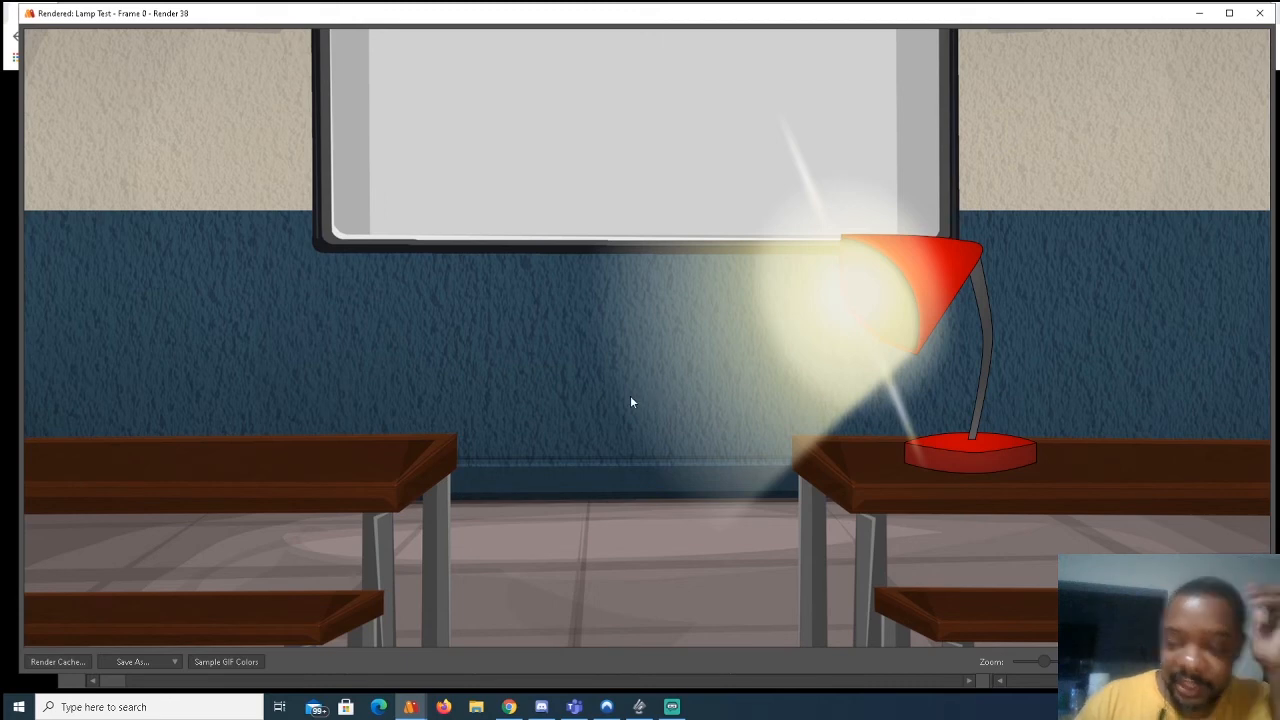
{"action": "left_click", "coordinate": [1262, 14]}
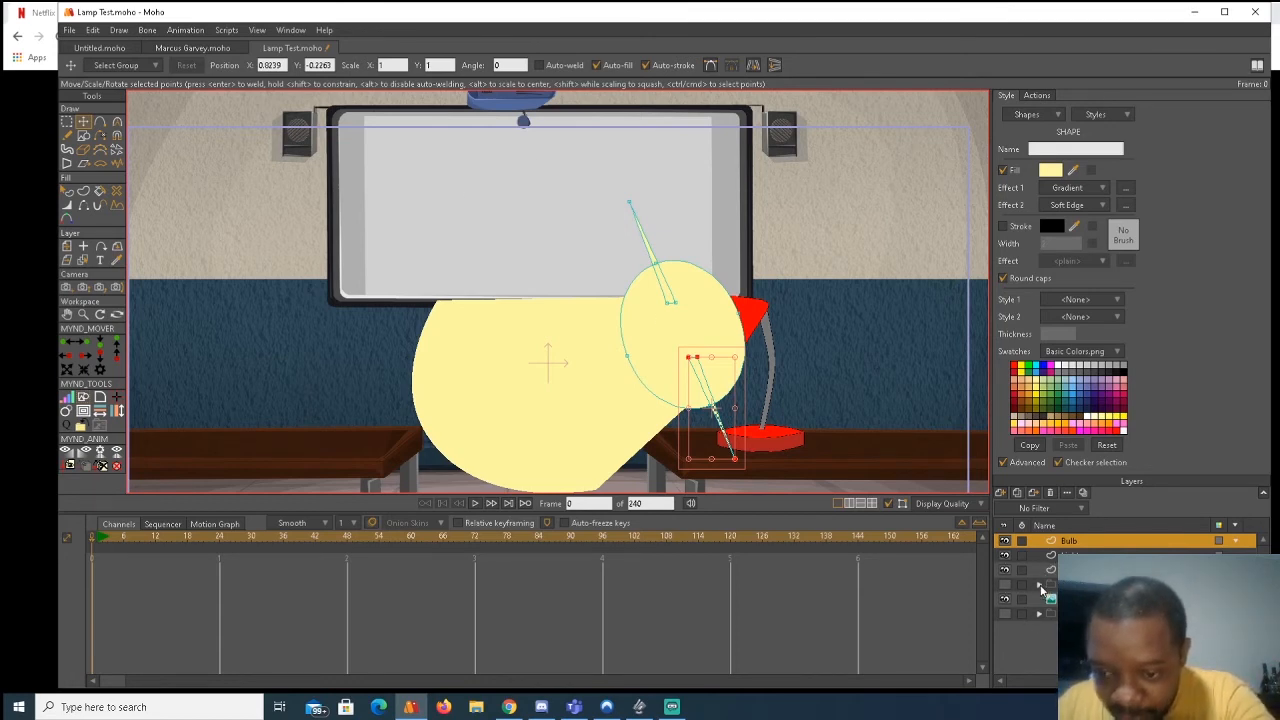
Add a new vector layer directly above the lamp layer and name it Vinette.
{"action": "left_click", "coordinate": [1040, 586]}
{"action": "left_click", "coordinate": [1040, 586]}
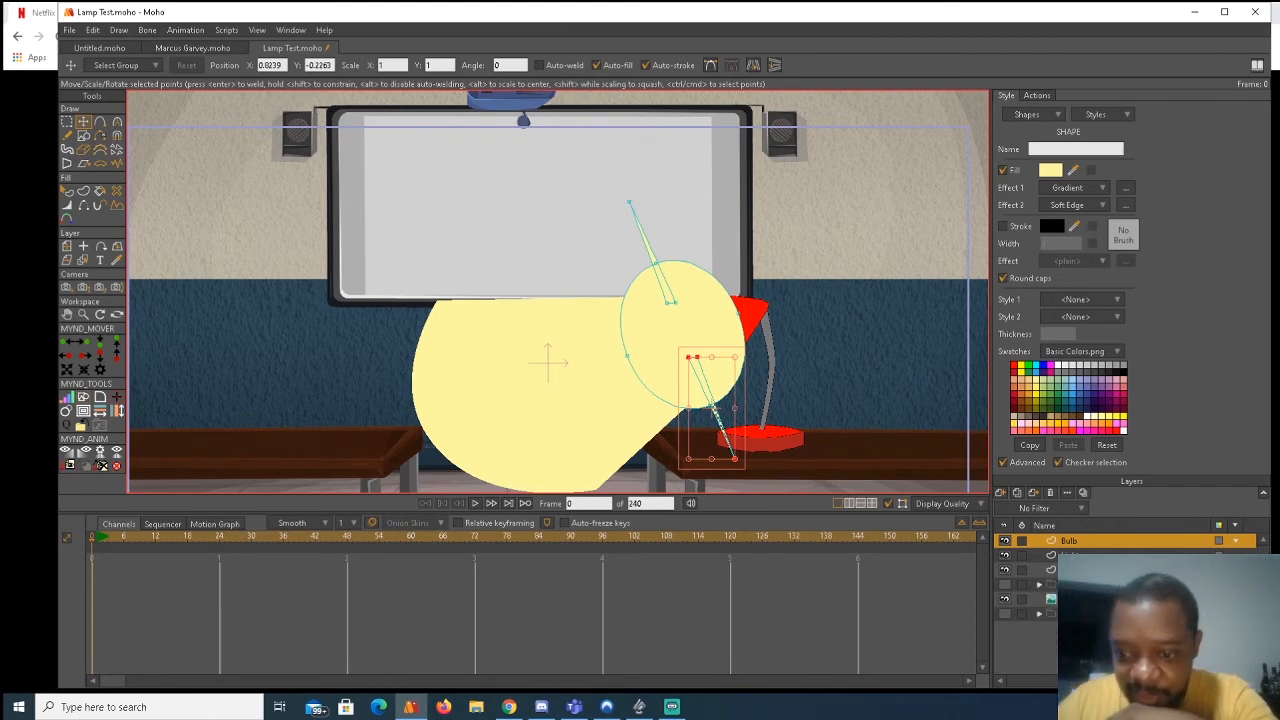
{"action": "left_click", "coordinate": [1078, 570]}
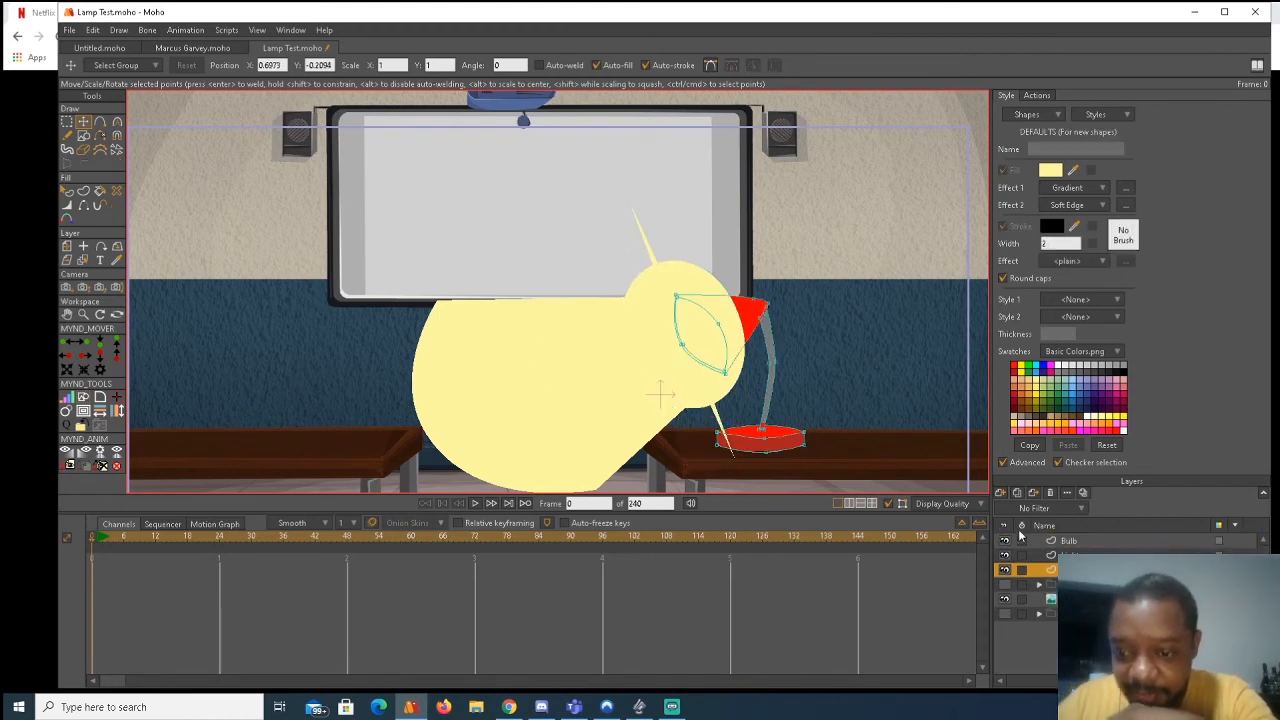
{"action": "left_click", "coordinate": [1001, 494]}
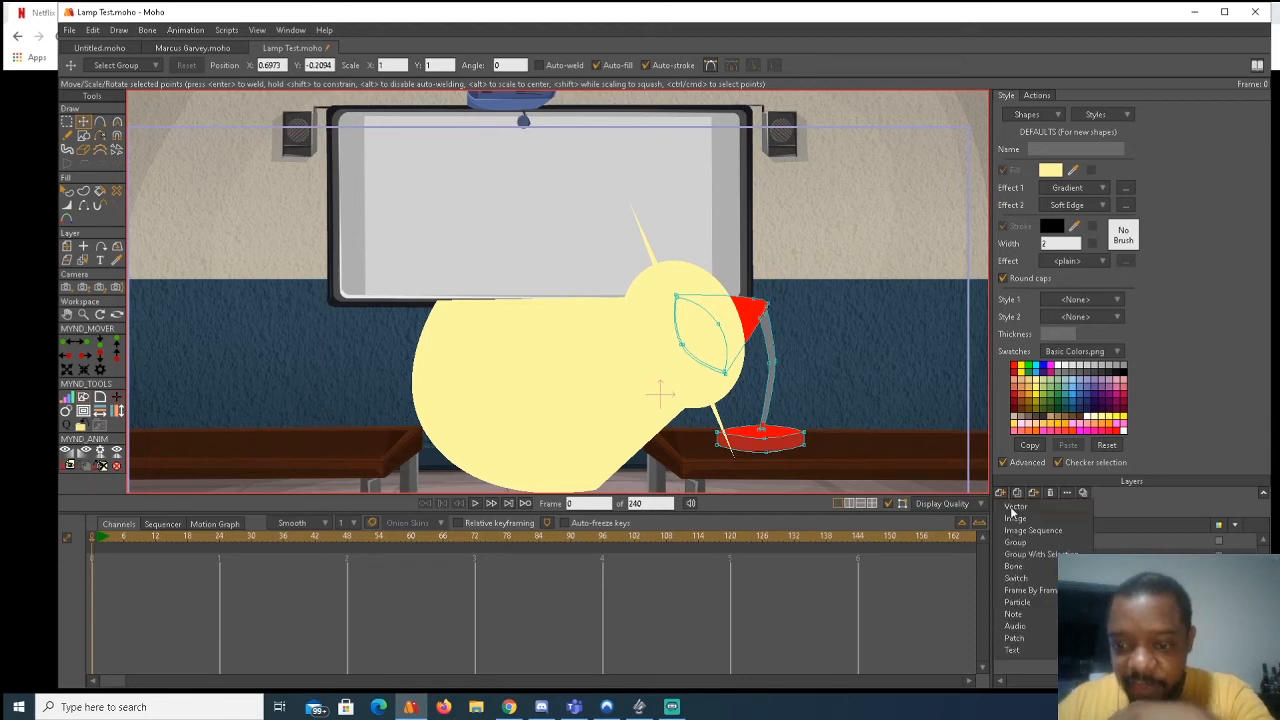
{"action": "left_click", "coordinate": [1014, 506]}
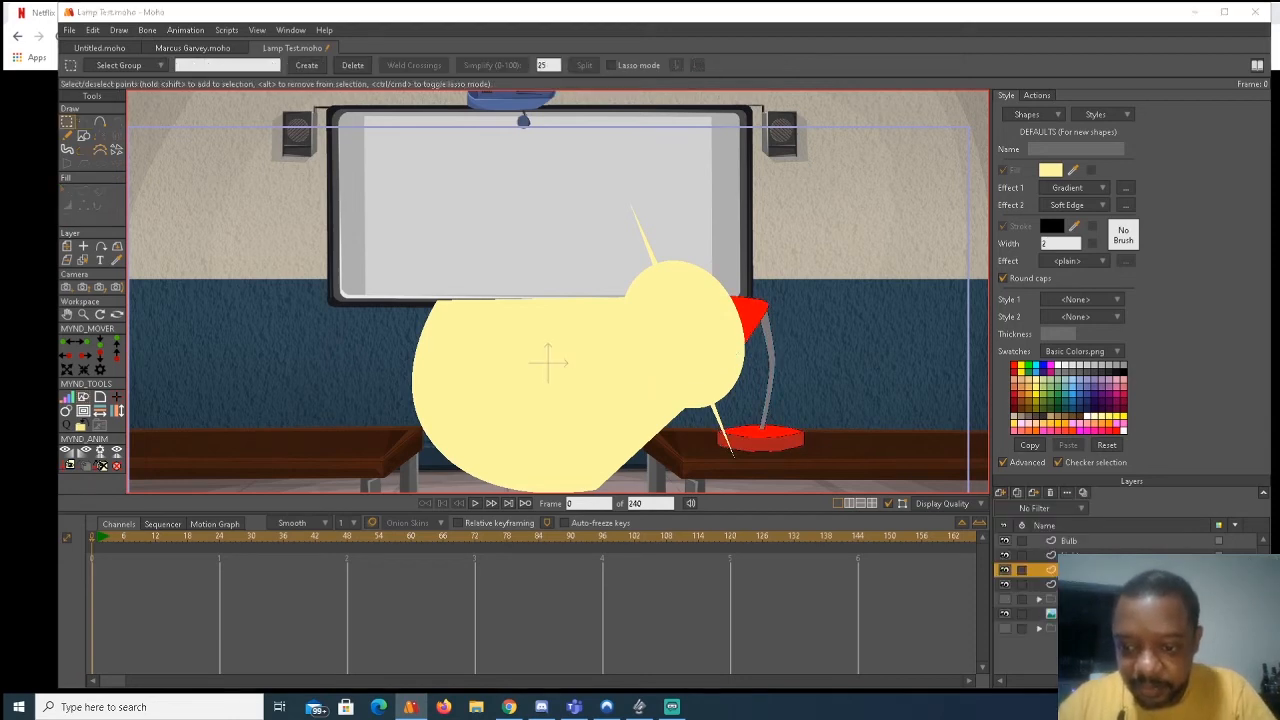
{"action": "double_click", "coordinate": [1052, 576]}
{"action": "type", "text": "BV"}
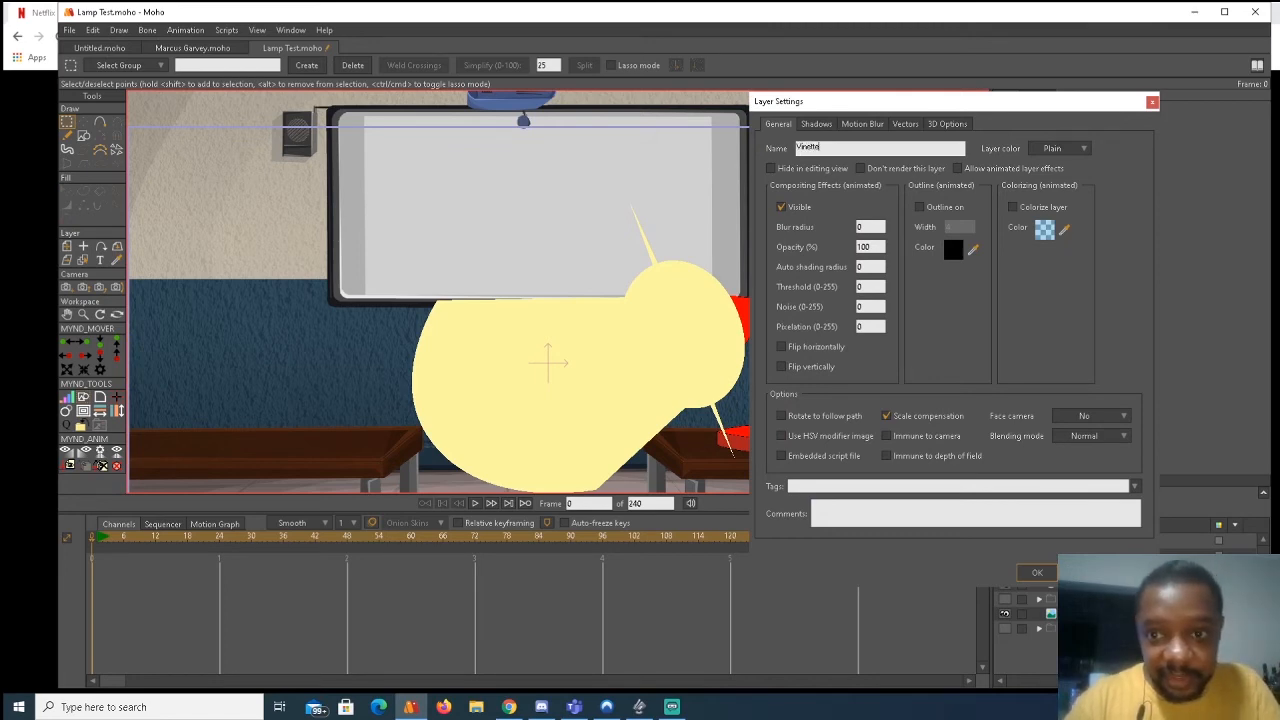
{"action": "left_click", "coordinate": [1037, 572]}
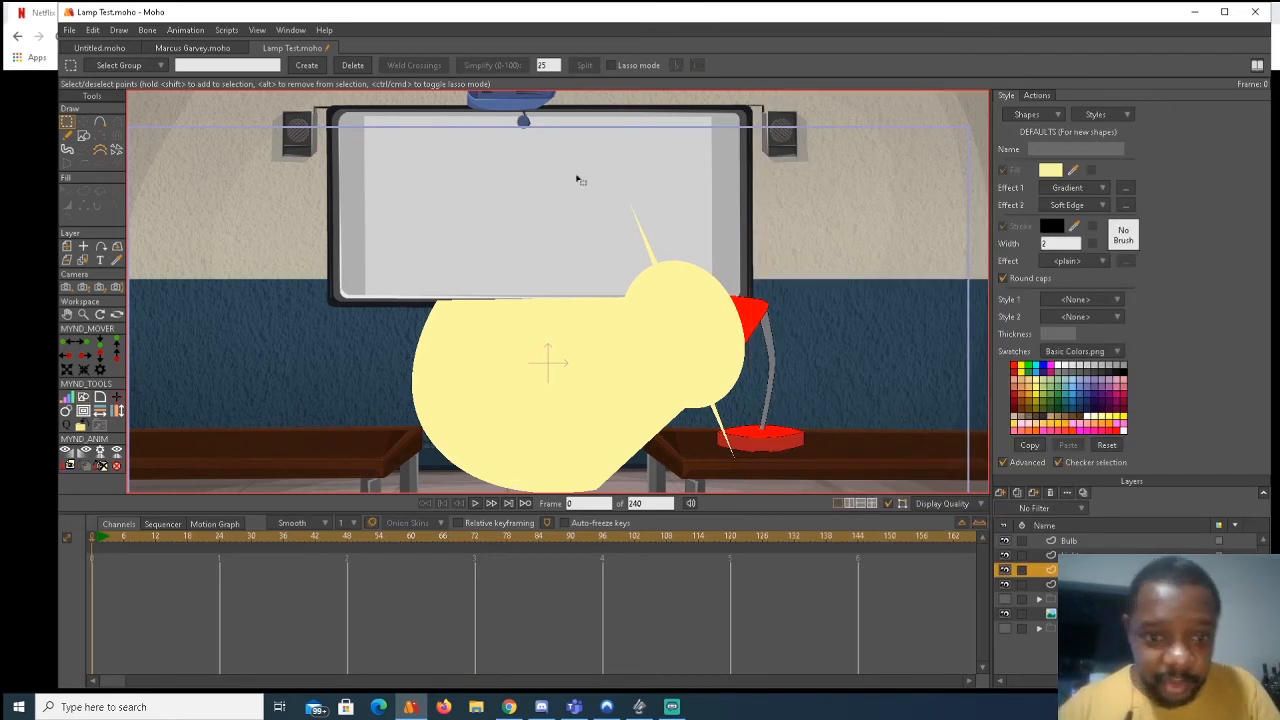
Draw a near-black filled rectangle extending past the classroom image on every side.
{"action": "scroll", "coordinate": [578, 190], "scroll_direction": "down", "scroll_amount": 2}
{"action": "left_click", "coordinate": [85, 136]}
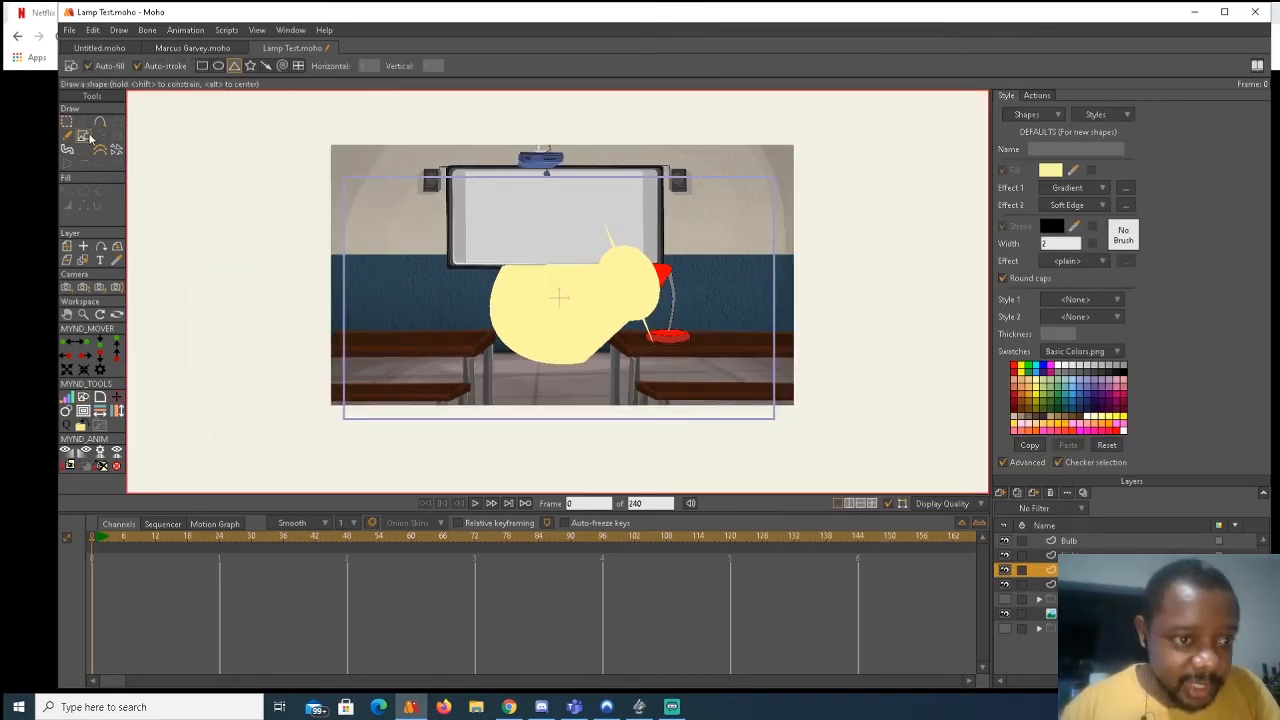
{"action": "left_click", "coordinate": [204, 67]}
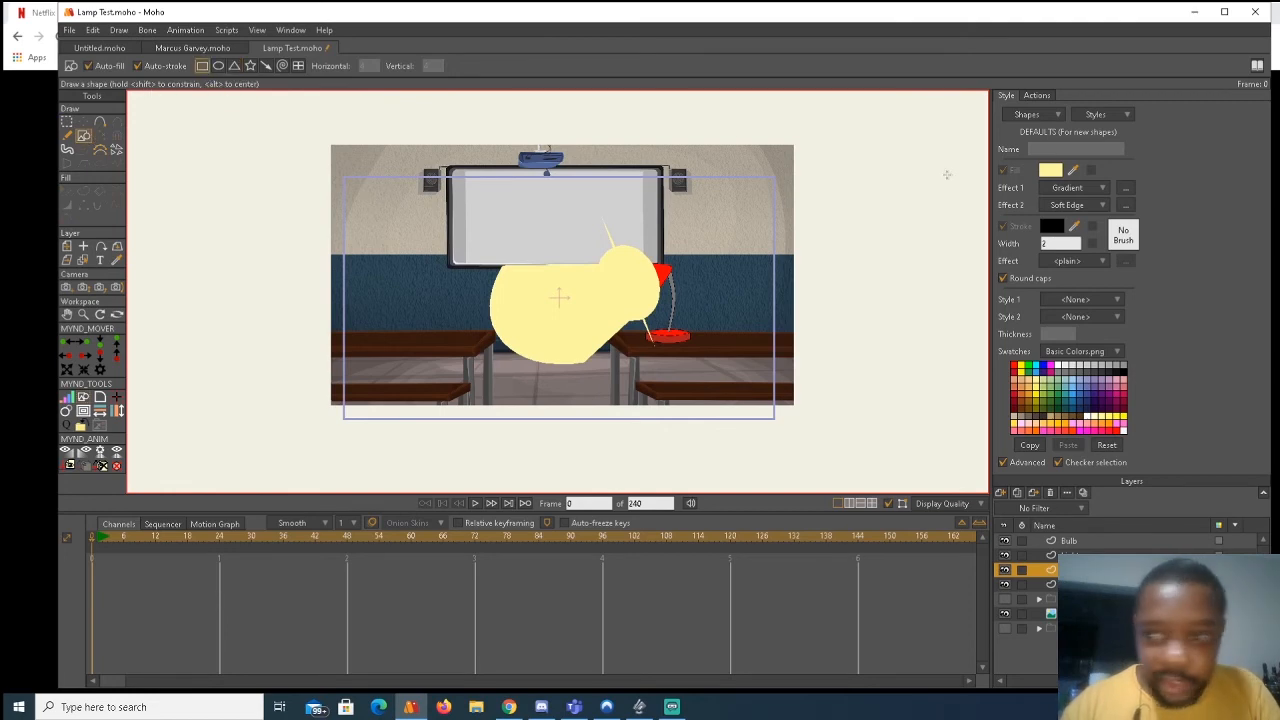
{"action": "left_click", "coordinate": [1117, 371]}
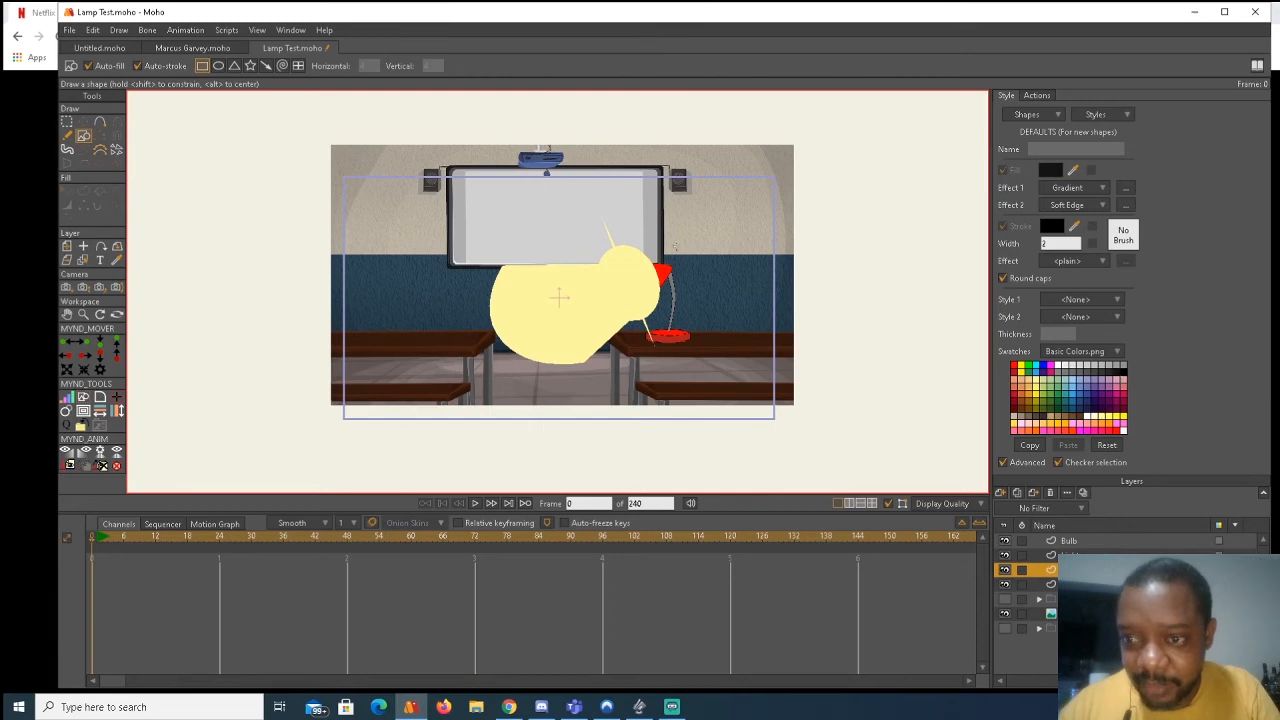
{"action": "mouse_move", "coordinate": [288, 139]}
{"action": "left_mouse_down"}
{"action": "mouse_move", "coordinate": [458, 252]}
{"action": "mouse_move", "coordinate": [835, 437]}
{"action": "left_mouse_up"}
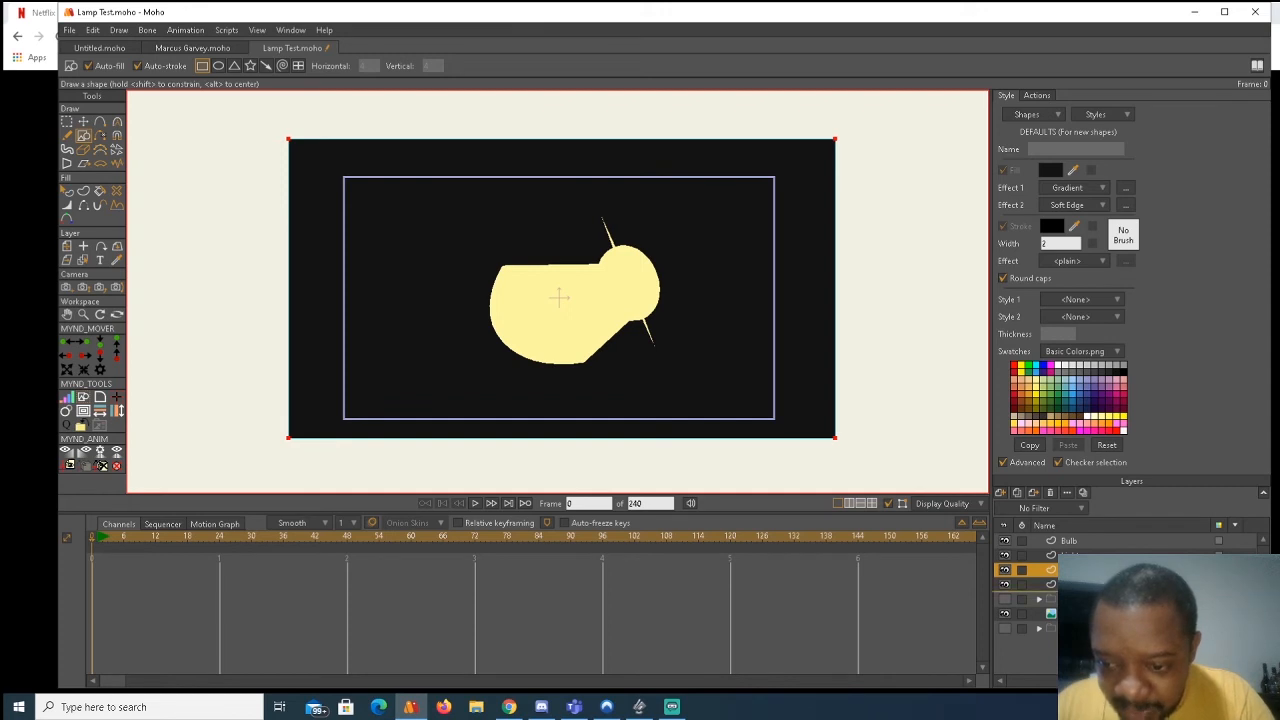
Move the rectangle's layer below the lamp layer and render the frame.
{"action": "left_click_drag", "start_coordinate": [1072, 570], "coordinate": [1072, 591]}
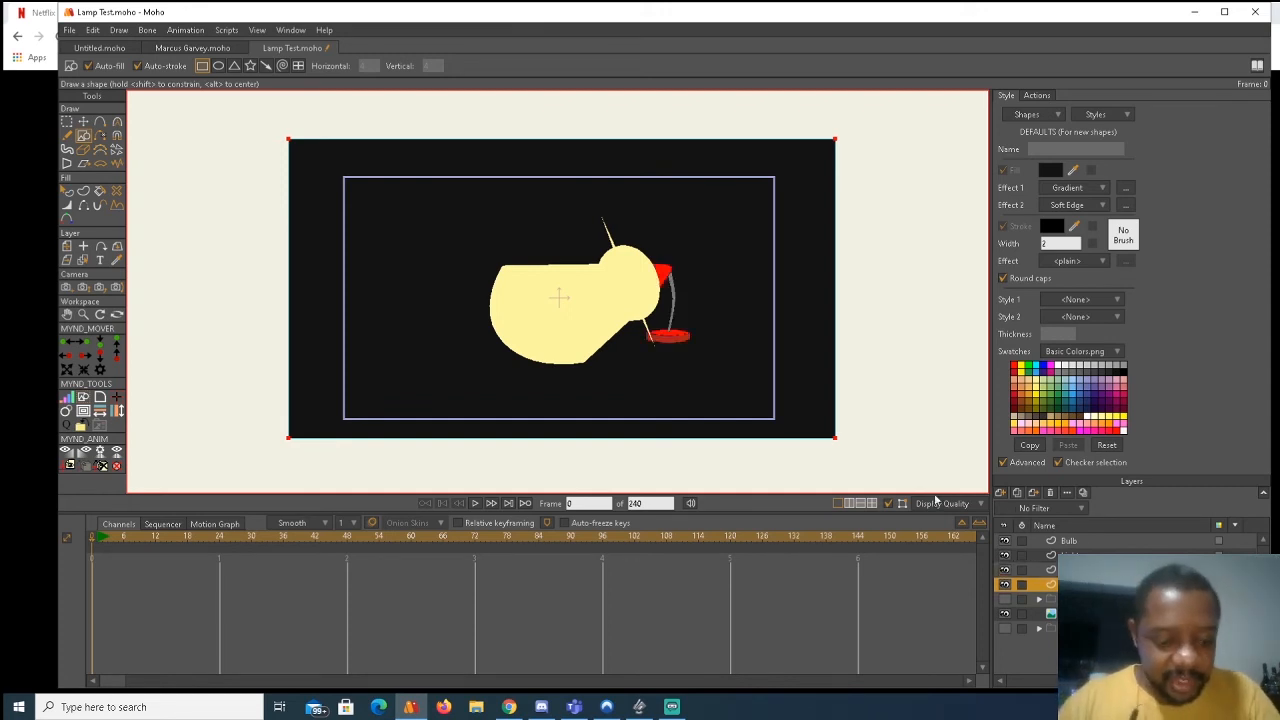
{"action": "key", "text": "ctrl+r"}
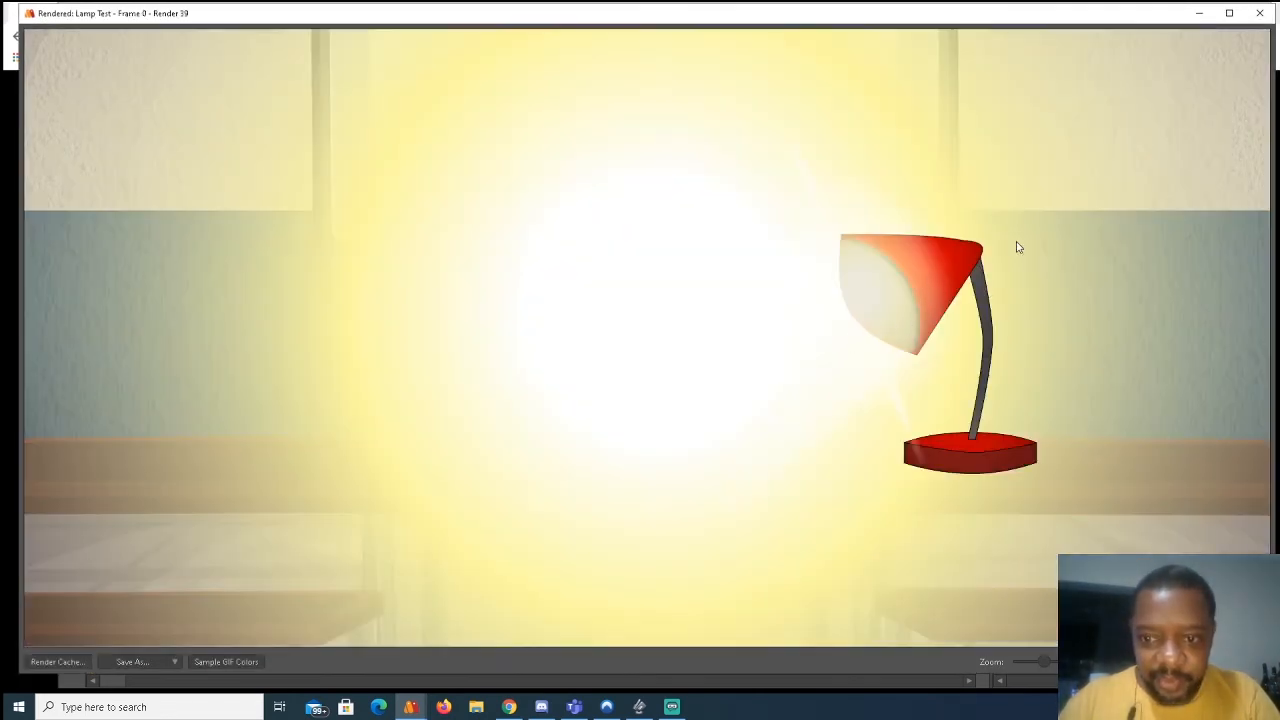
Set both fill effects in the default shape style to plain and render the frame.
{"action": "left_click", "coordinate": [1259, 13]}
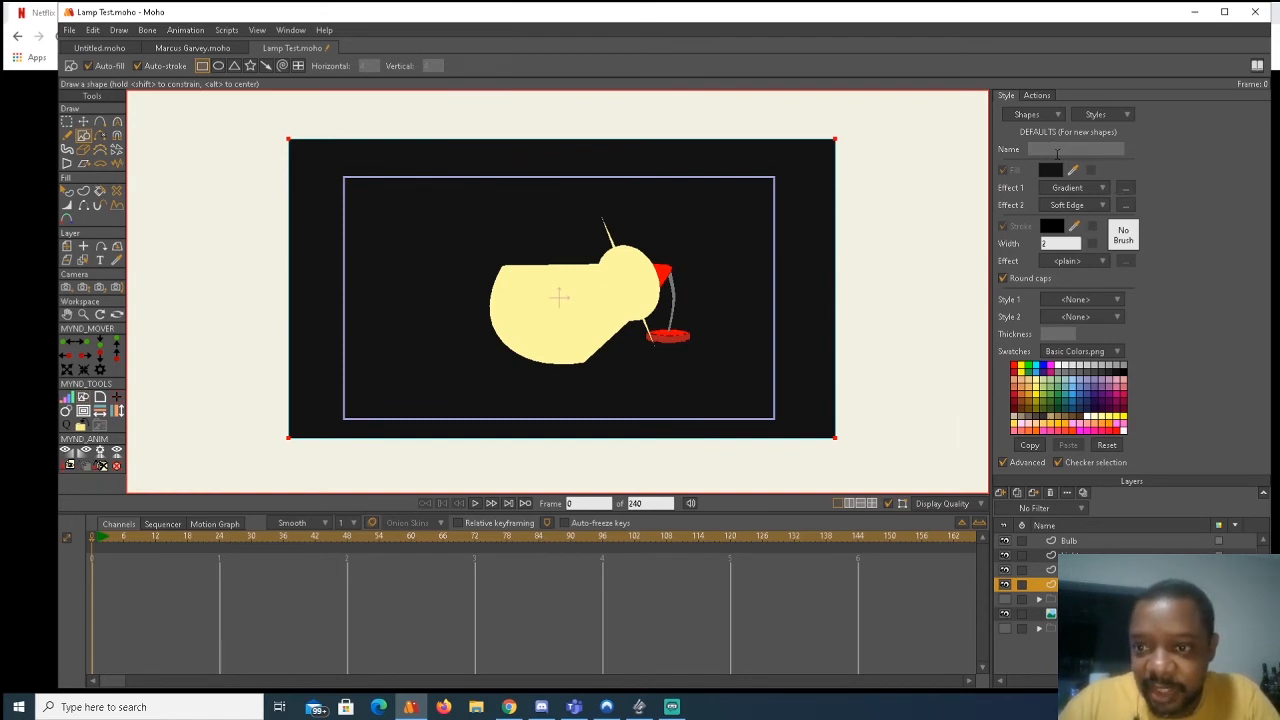
{"action": "left_click", "coordinate": [1106, 188]}
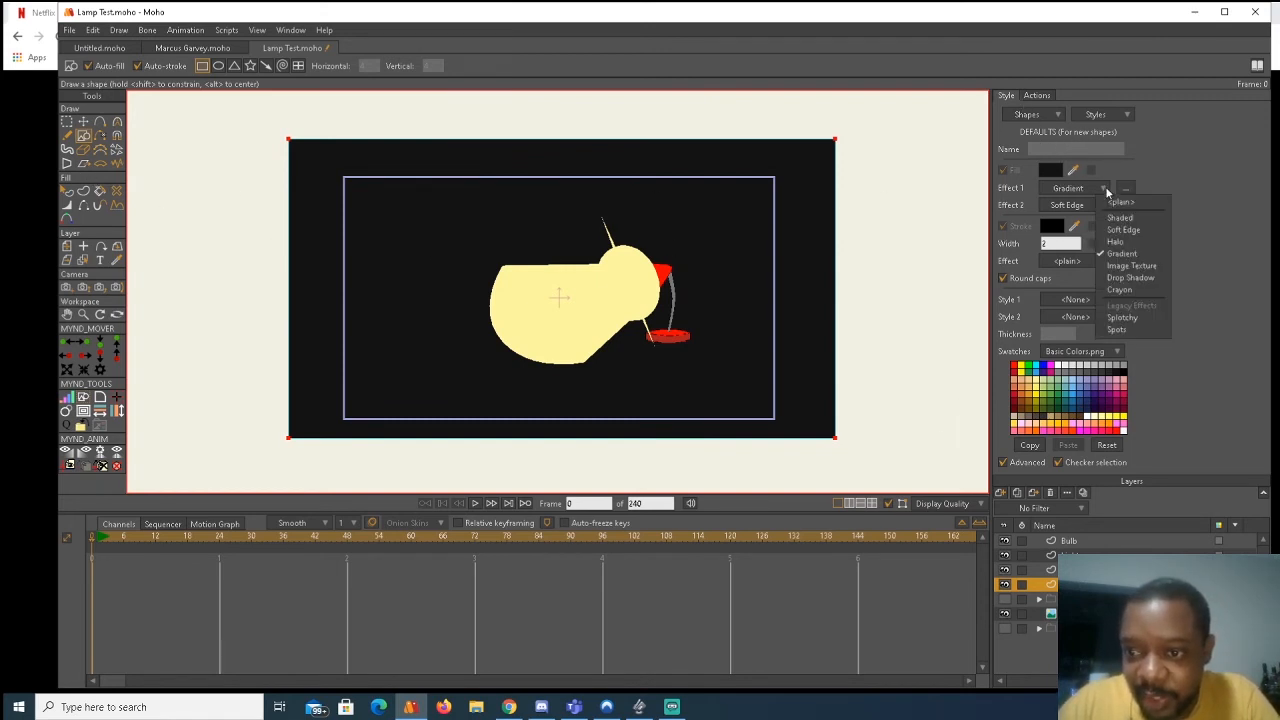
{"action": "left_click", "coordinate": [1118, 204]}
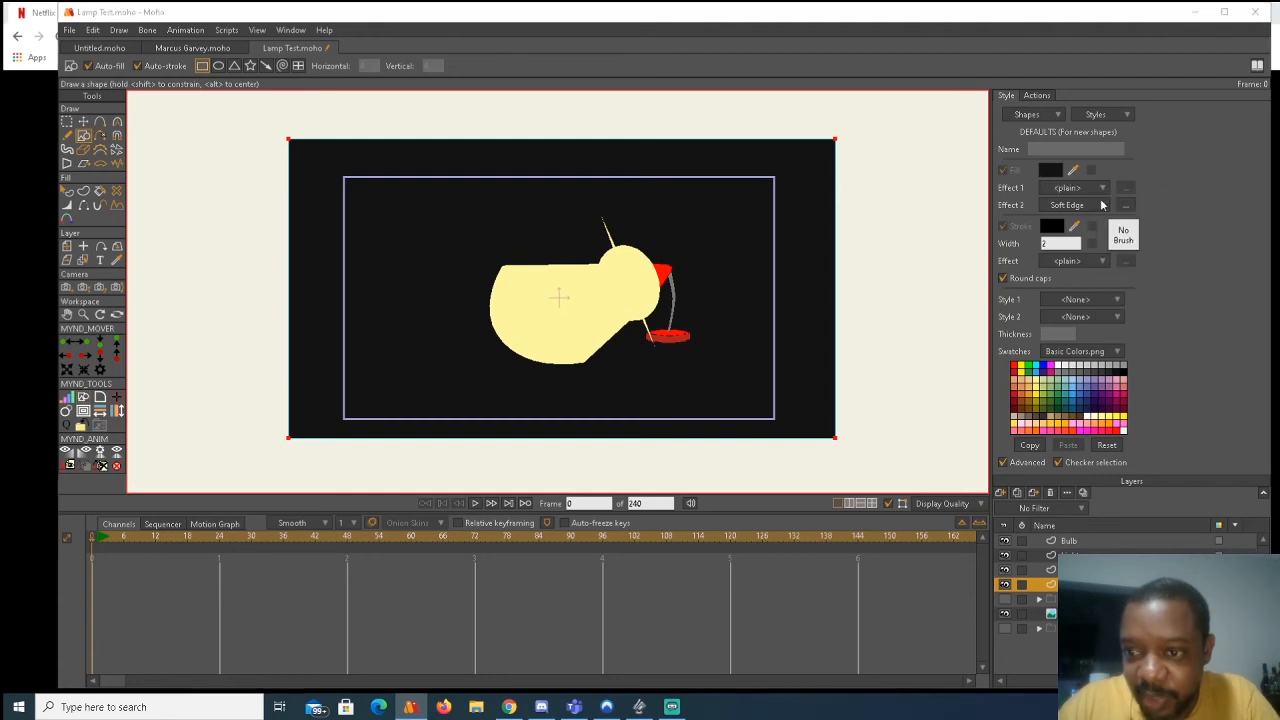
{"action": "left_click", "coordinate": [1098, 206]}
{"action": "left_click", "coordinate": [1100, 220]}
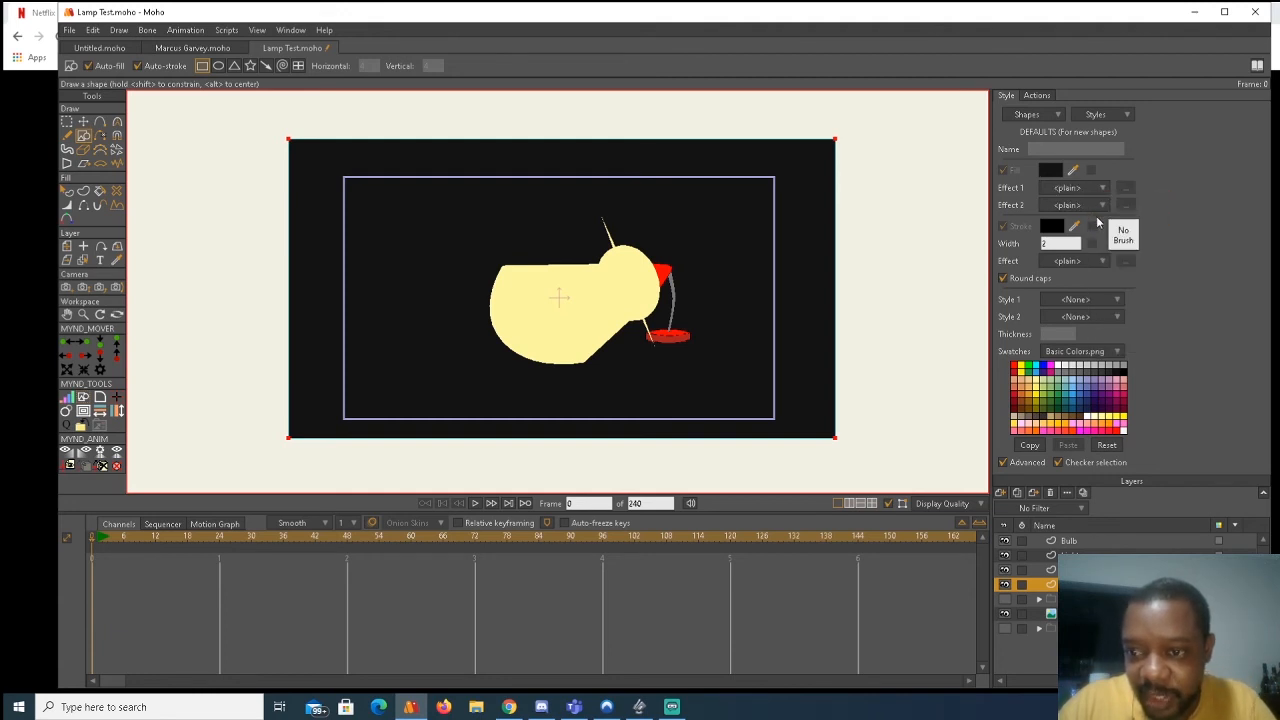
{"action": "left_click", "coordinate": [1003, 462]}
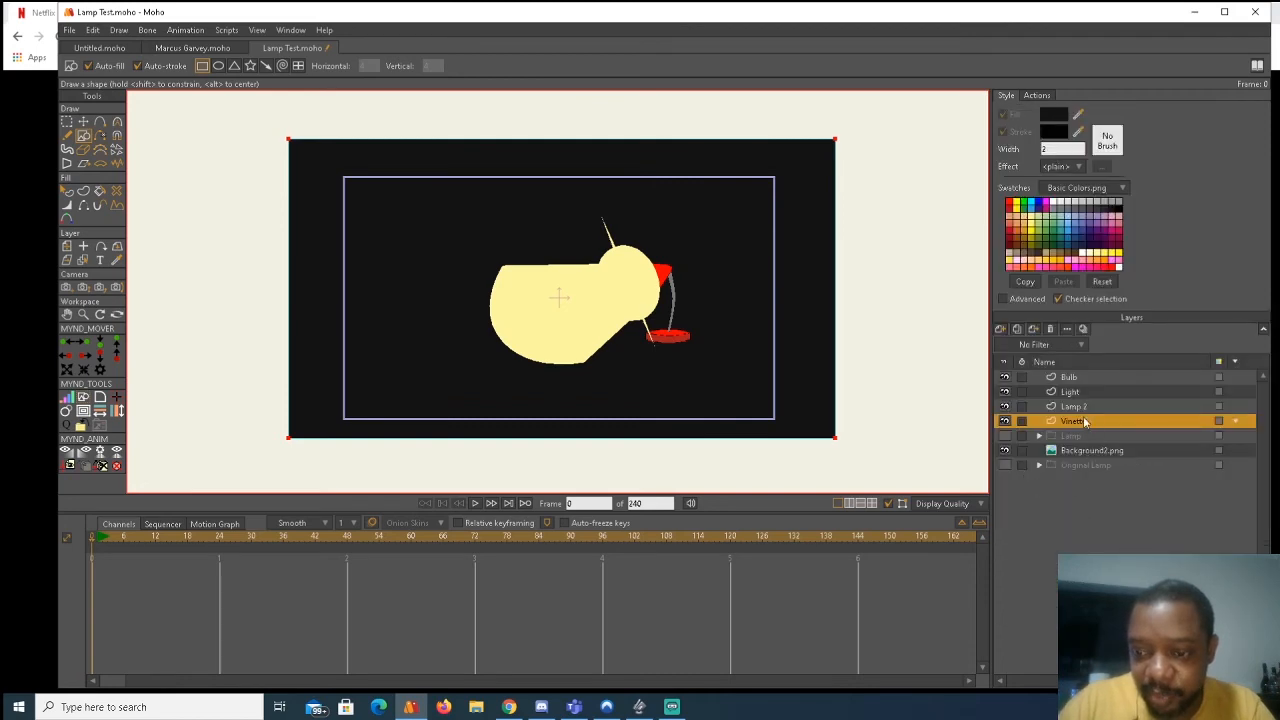
{"action": "key", "text": "ctrl+r"}
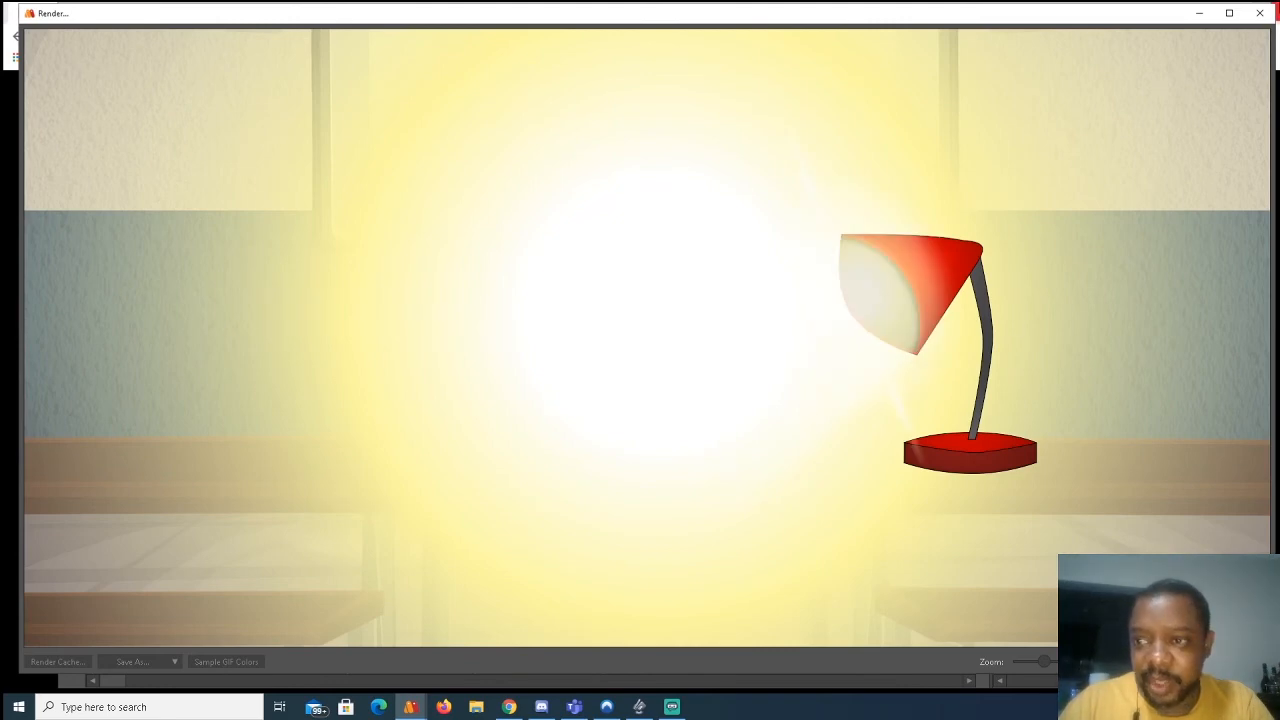
{"action": "left_click", "coordinate": [1260, 13]}
{"action": "double_click", "coordinate": [1078, 424]}
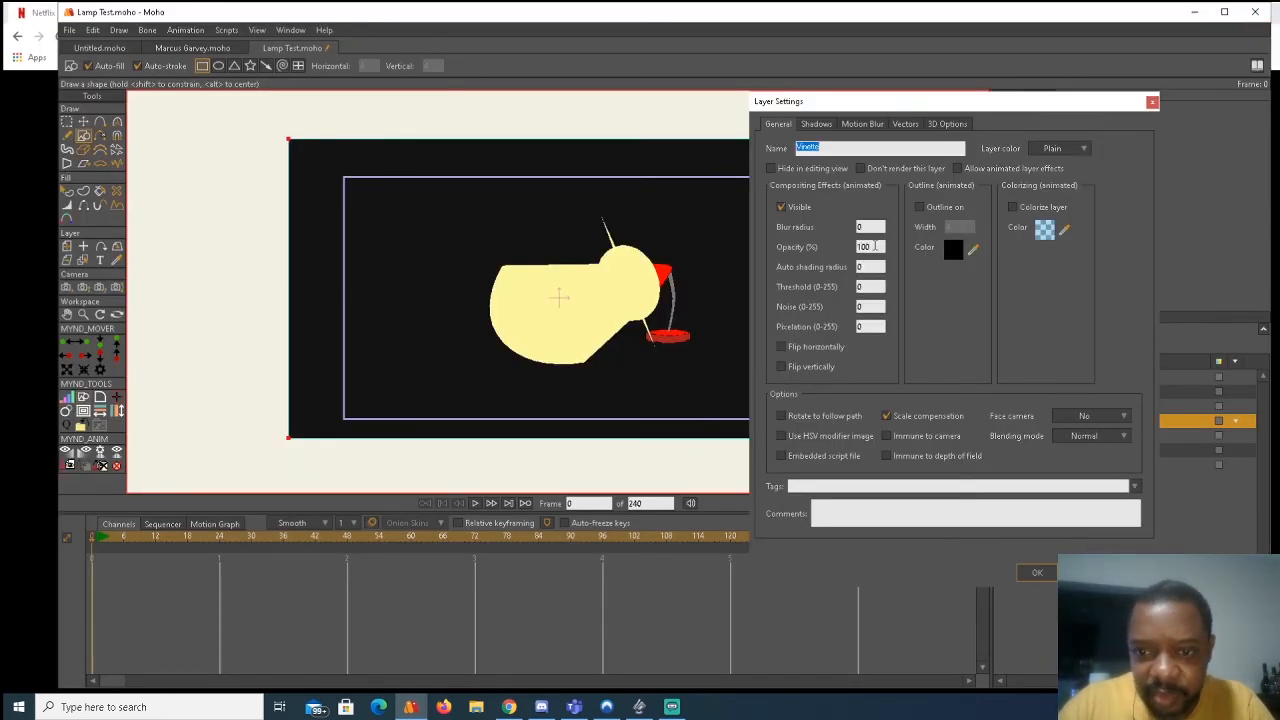
{"action": "left_click", "coordinate": [1152, 101]}
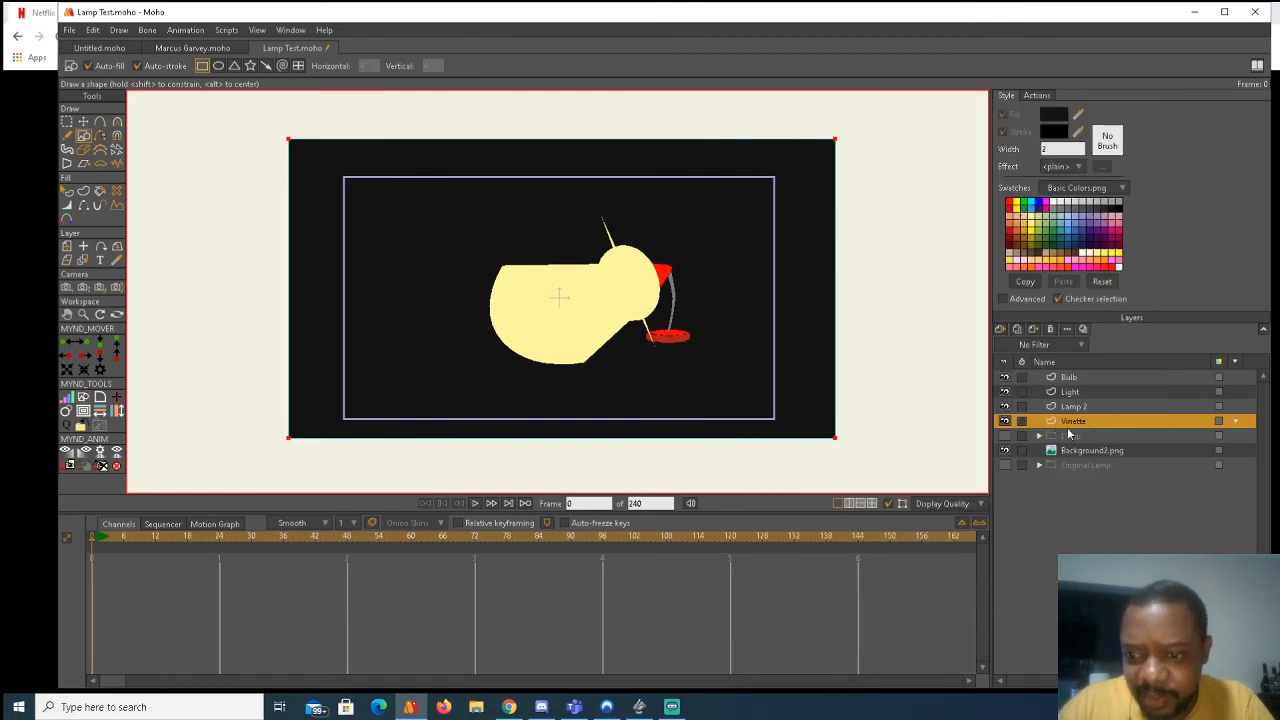
{"action": "left_click", "coordinate": [1004, 421]}
{"action": "left_click", "coordinate": [1004, 422]}
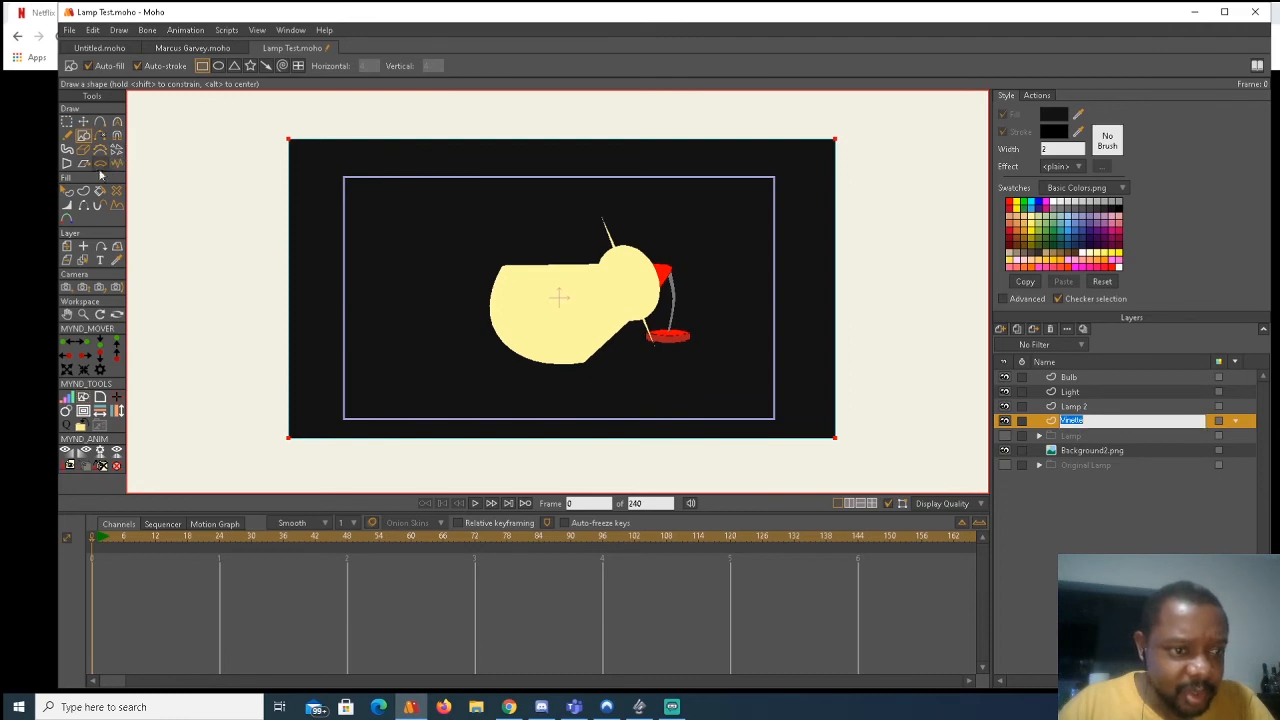
Select the dark rectangle shape on the Vinette layer, set both its fill effects to plain, and render the frame.
{"action": "left_click", "coordinate": [66, 192]}
{"action": "left_click", "coordinate": [295, 169]}
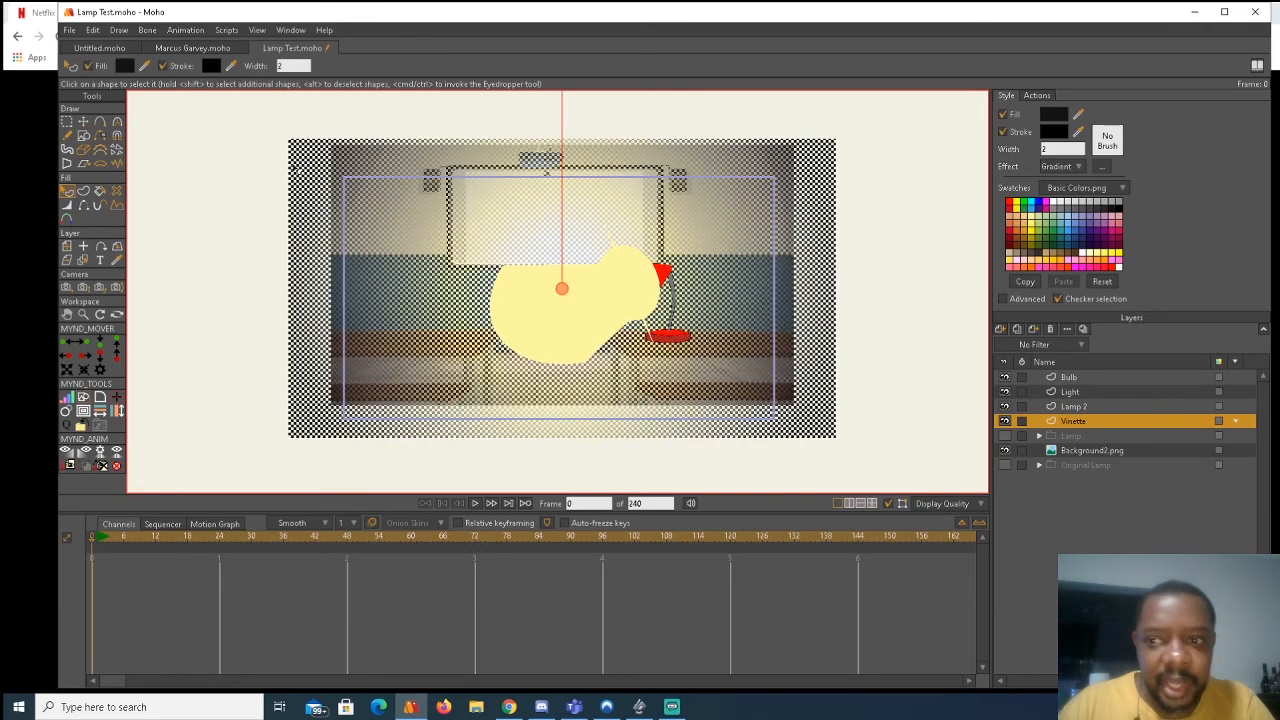
{"action": "left_click", "coordinate": [1069, 166]}
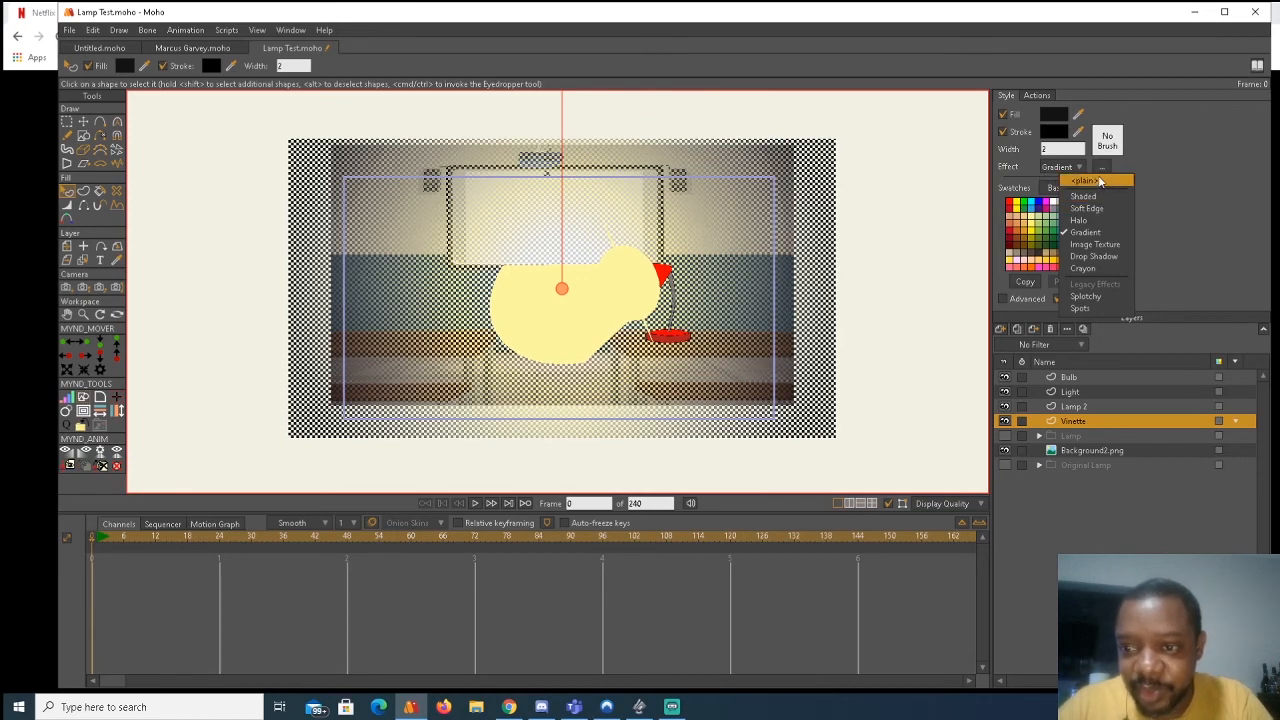
{"action": "left_click", "coordinate": [1099, 181]}
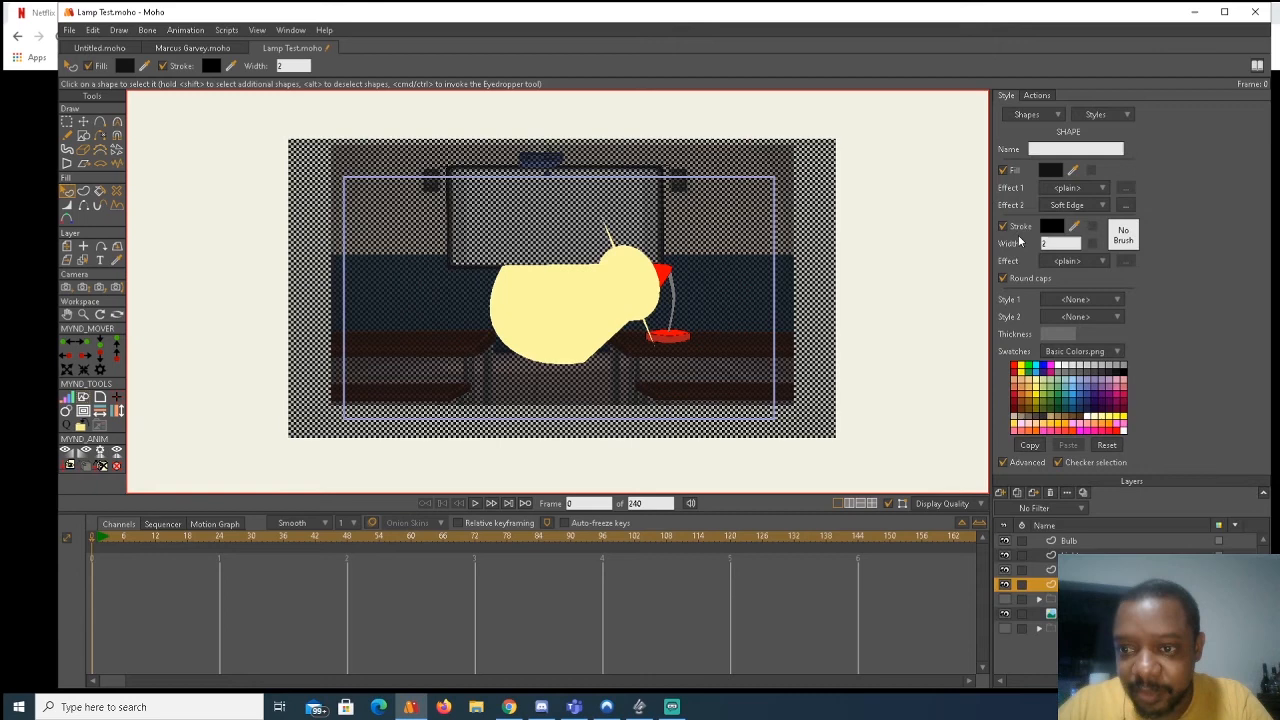
{"action": "left_click", "coordinate": [1066, 208]}
{"action": "left_click", "coordinate": [1071, 222]}
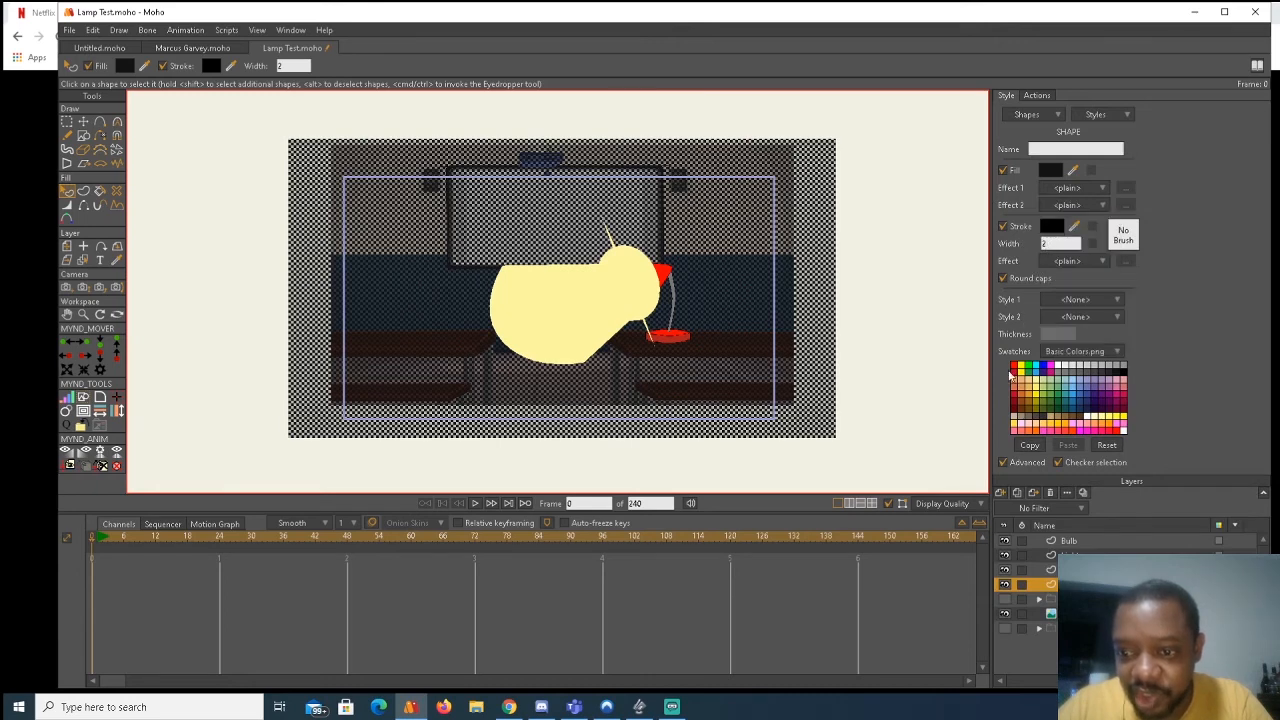
{"action": "left_click", "coordinate": [1004, 466]}
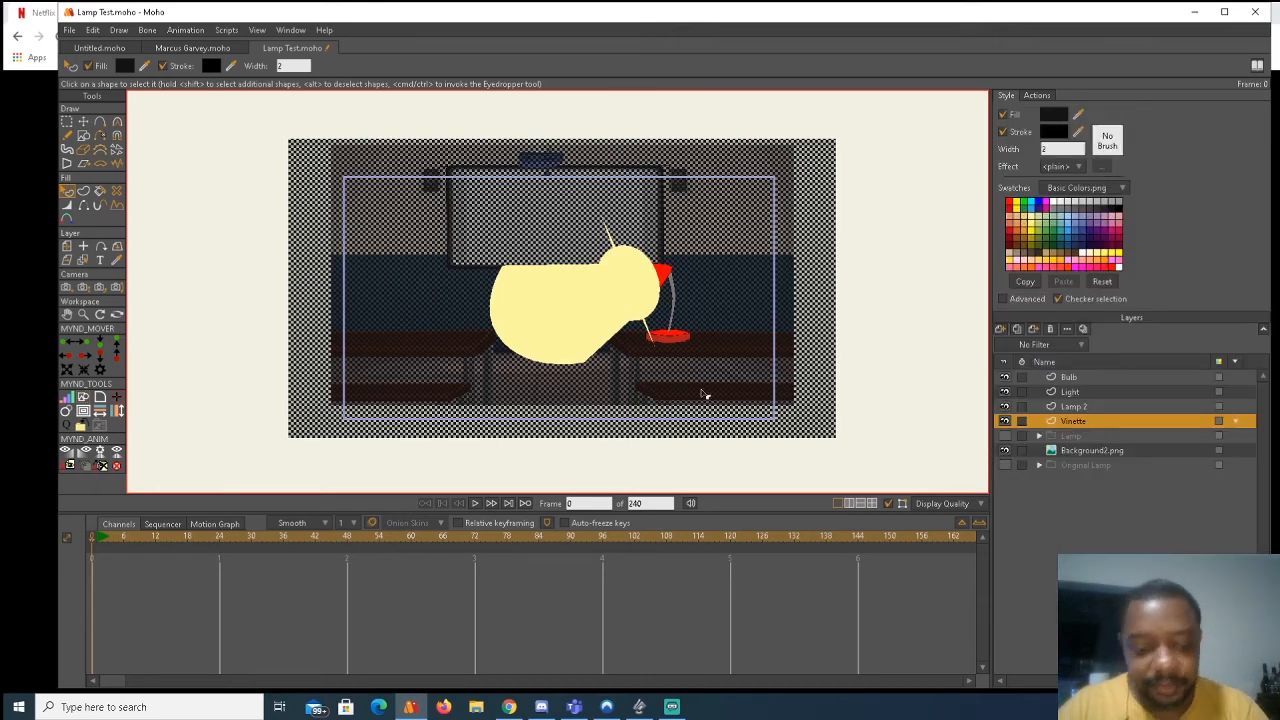
{"action": "key", "text": "ctrl+r"}
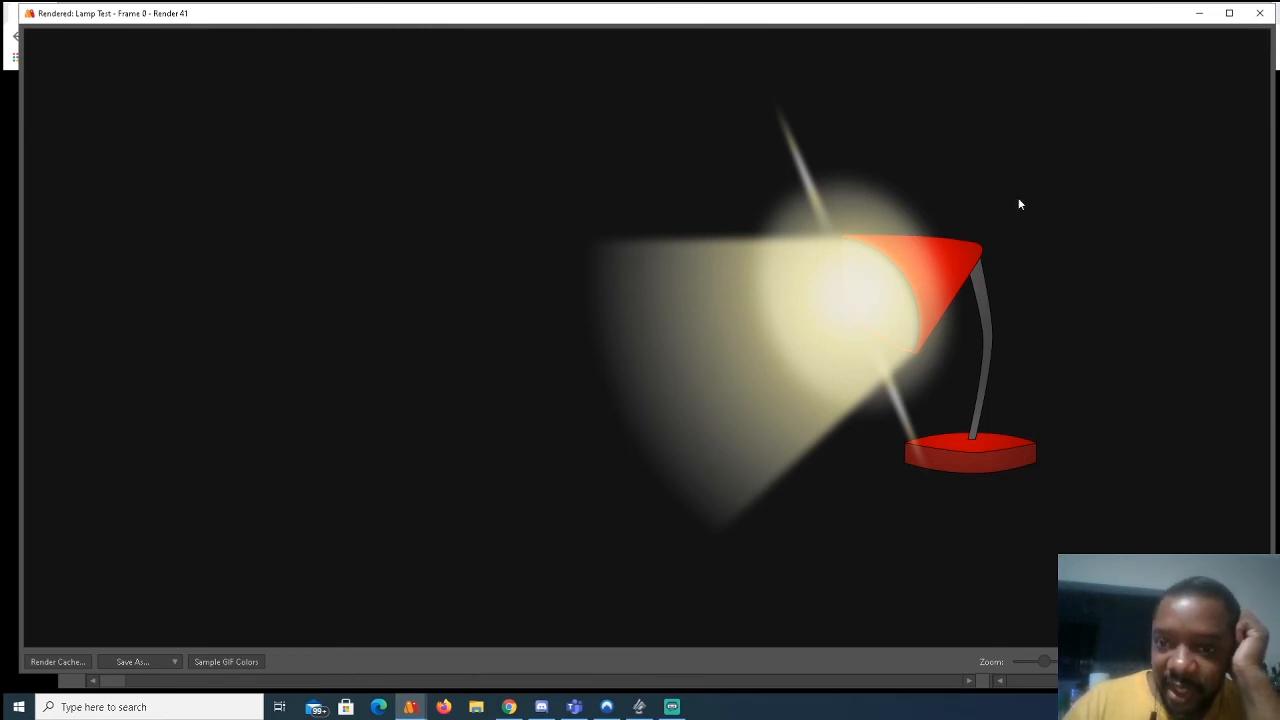
{"action": "left_click", "coordinate": [1259, 13]}
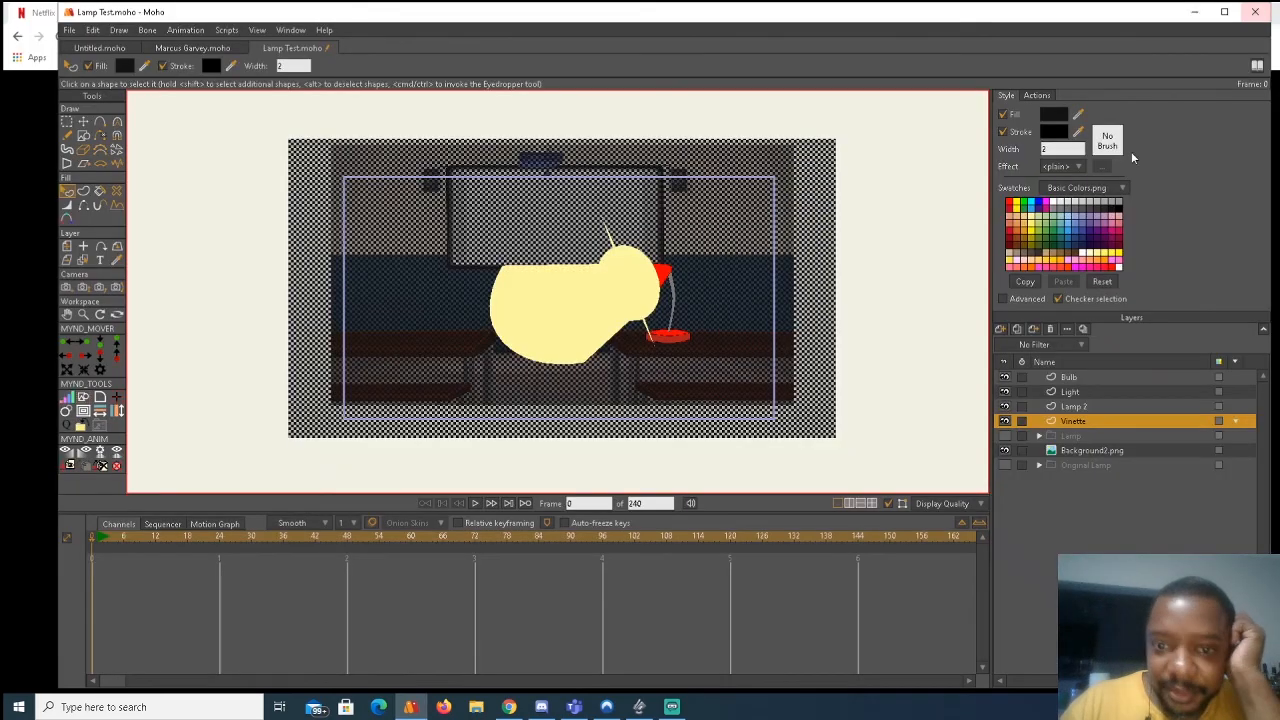
Move the round glow on the Bulb layer slightly up and right into the lampshade, and render the frame.
{"action": "left_click", "coordinate": [1068, 391]}
{"action": "left_click", "coordinate": [1066, 378]}
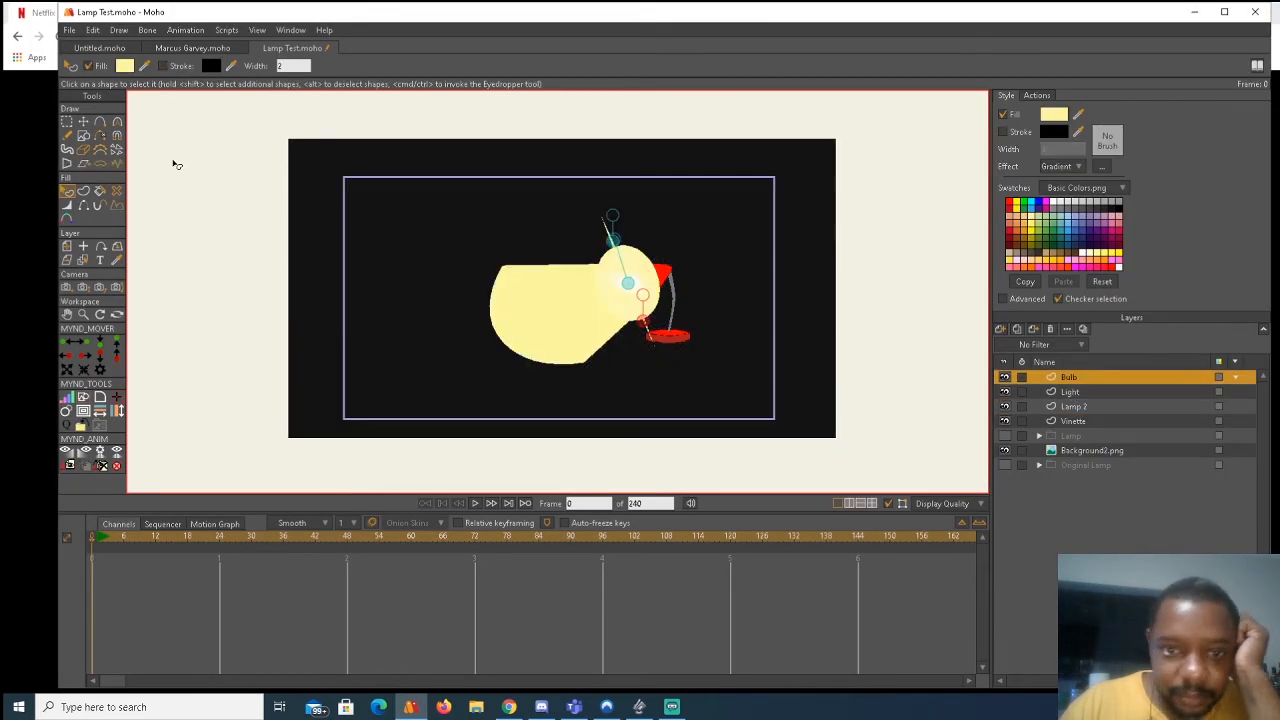
{"action": "left_click", "coordinate": [83, 121]}
{"action": "left_click", "coordinate": [613, 287]}
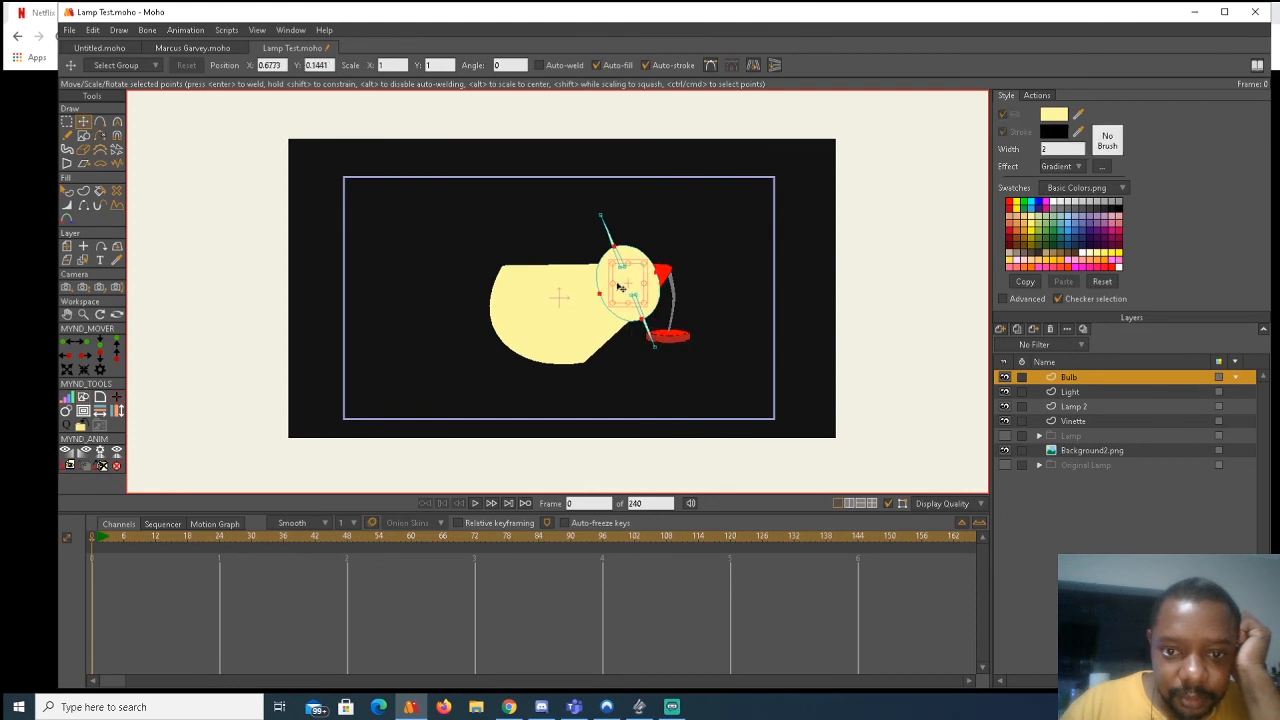
{"action": "left_click_drag", "start_coordinate": [620, 287], "coordinate": [629, 284]}
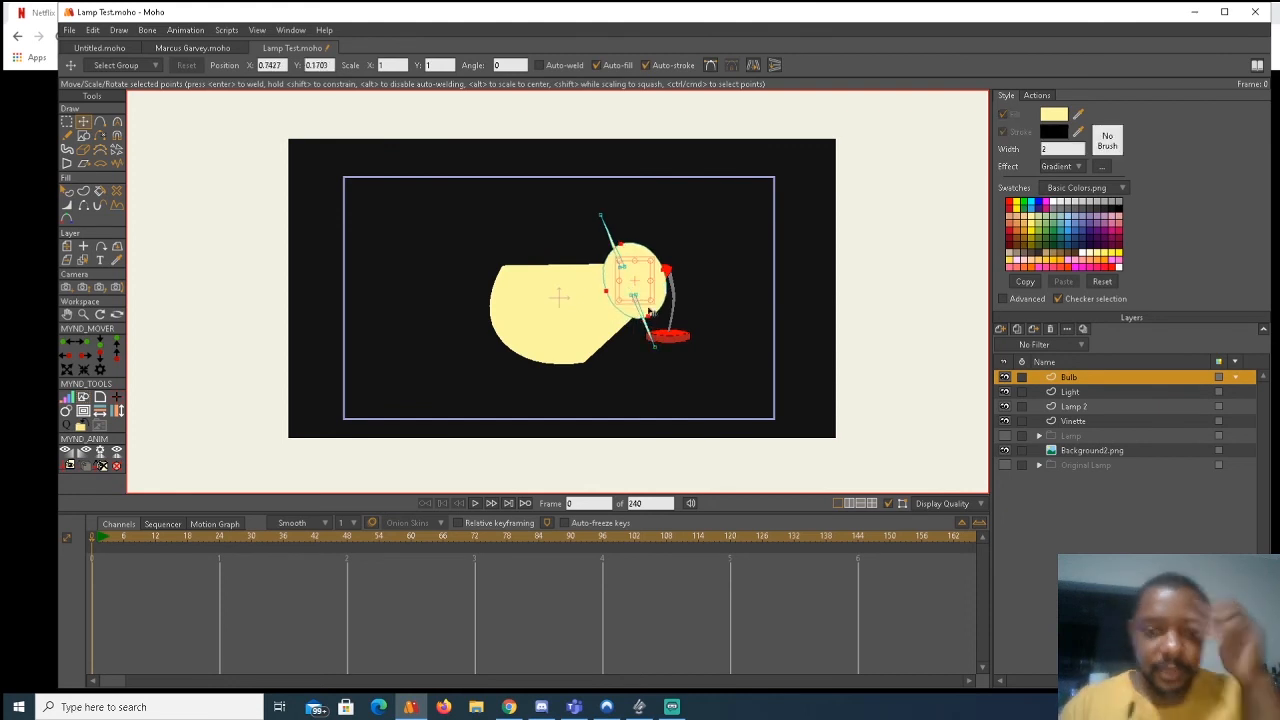
{"action": "key", "text": "ctrl+r"}
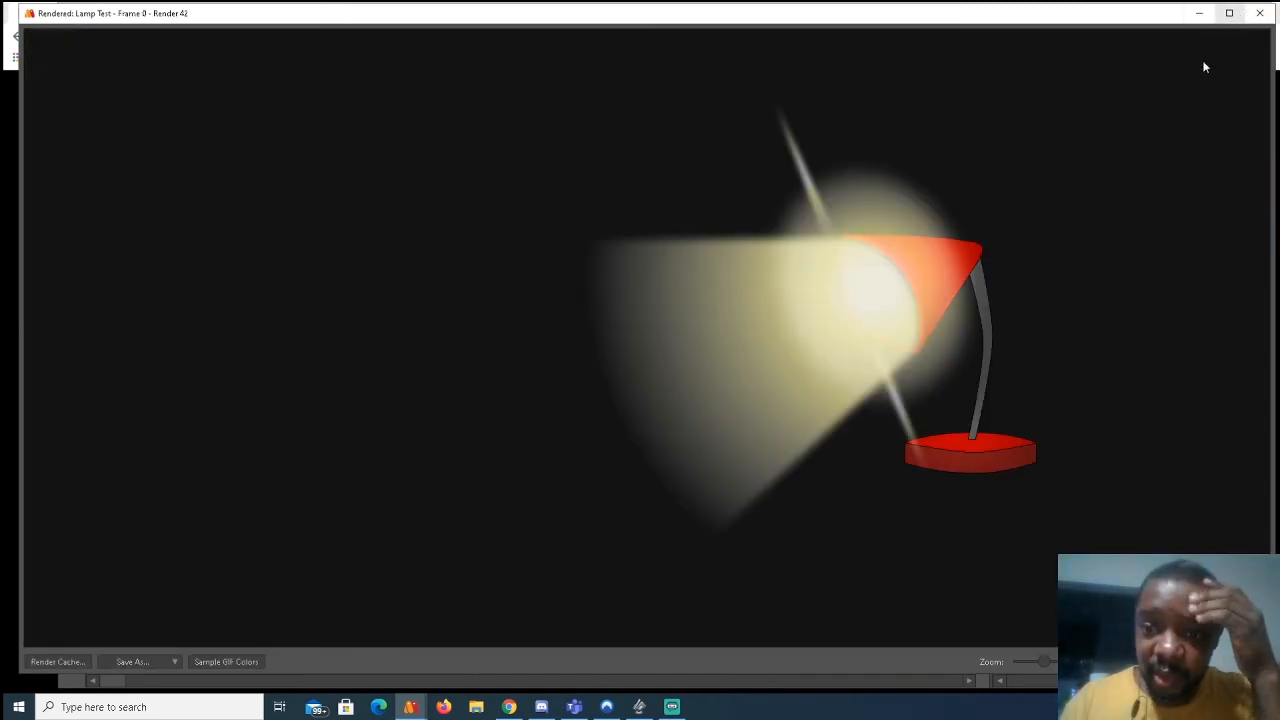
{"action": "left_click", "coordinate": [1261, 18]}
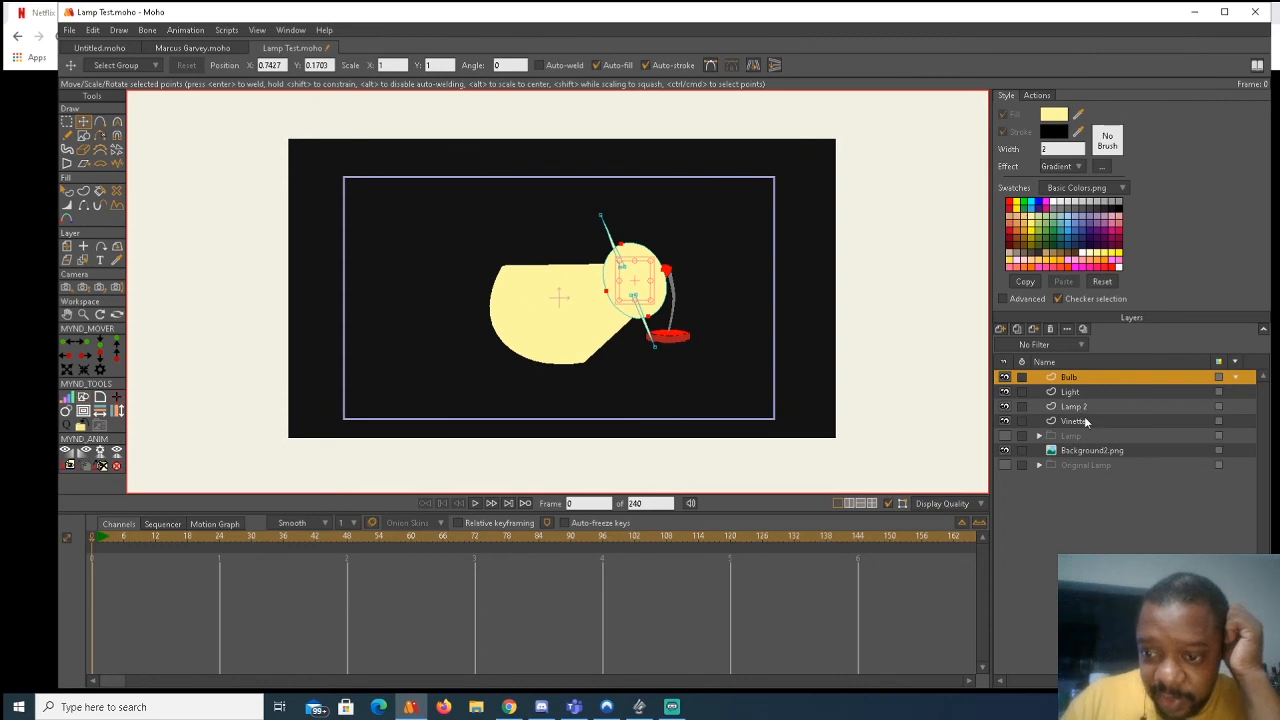
Apply a radial Gradient effect to the Vinette rectangle and make the gradient's center color fully transparent.
{"action": "left_click", "coordinate": [1077, 421]}
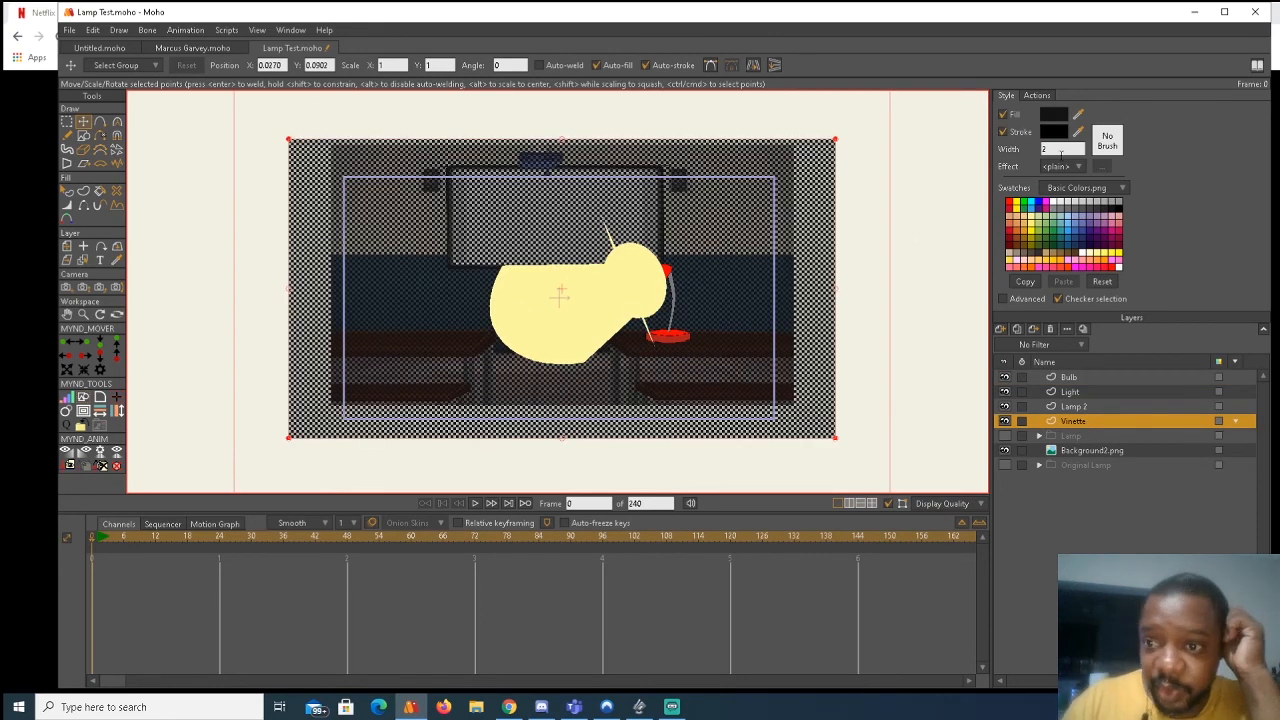
{"action": "left_click", "coordinate": [1070, 167]}
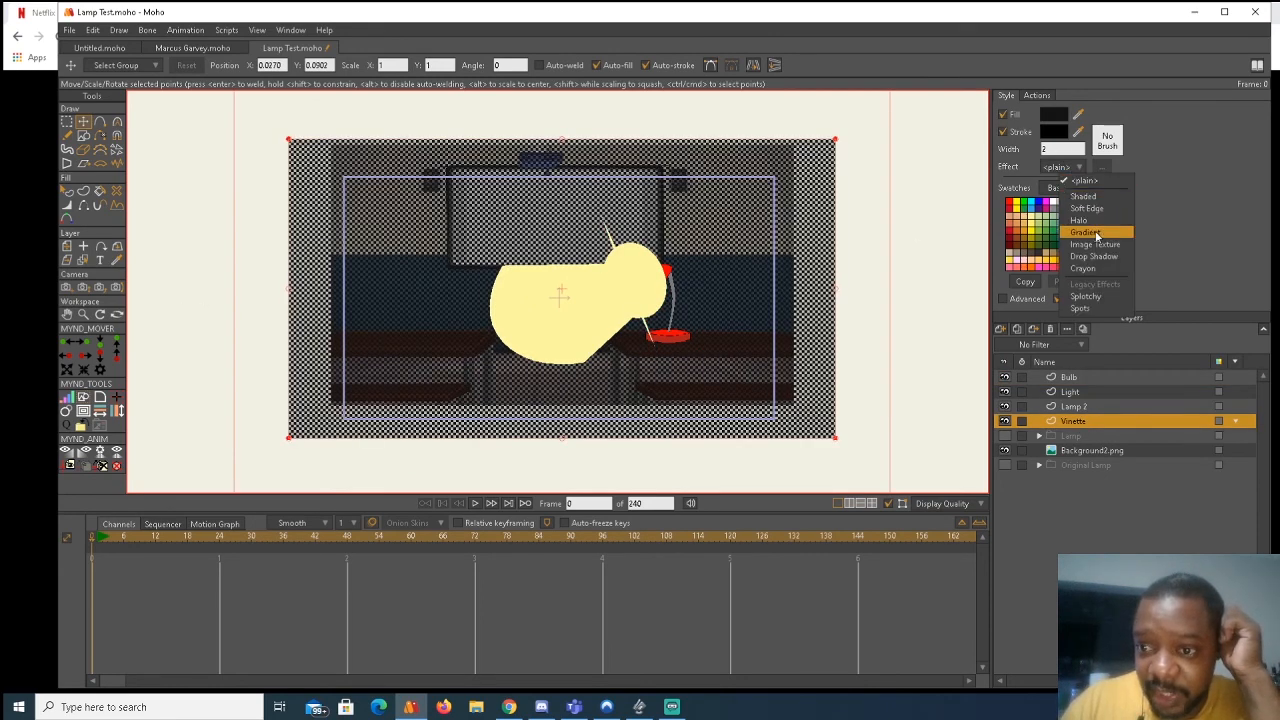
{"action": "left_click", "coordinate": [1085, 232]}
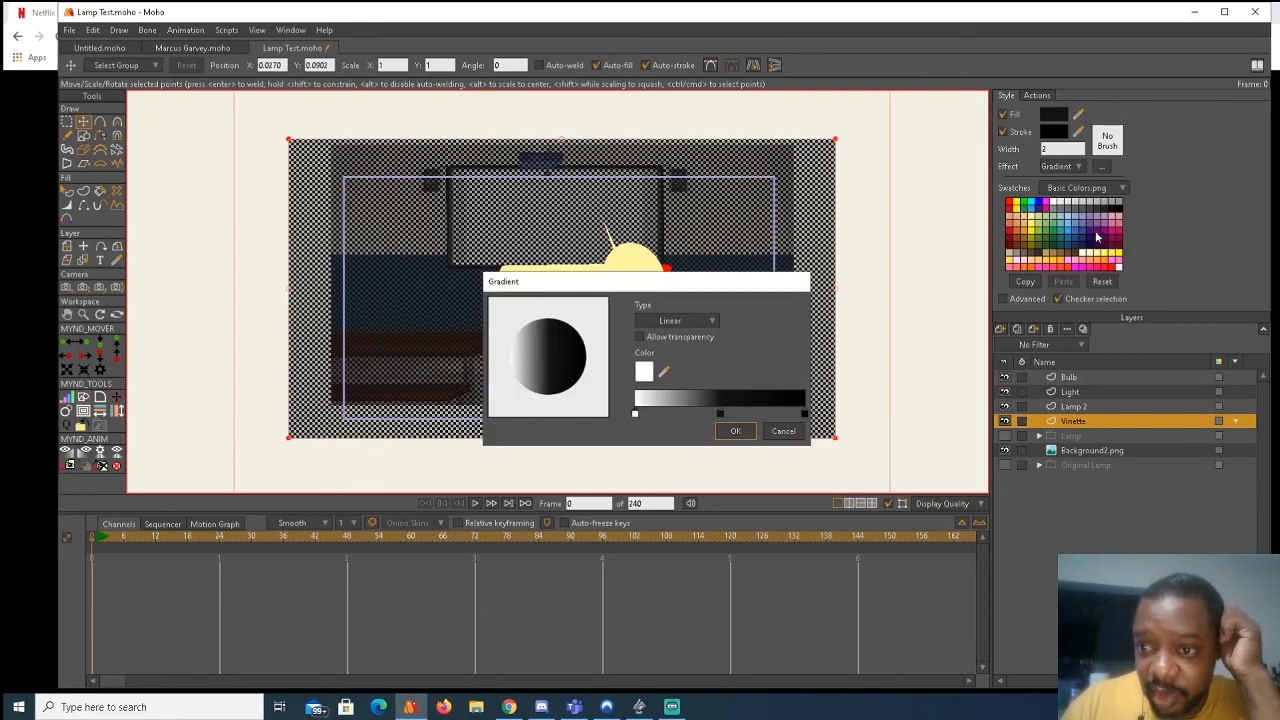
{"action": "left_click", "coordinate": [691, 323]}
{"action": "left_click", "coordinate": [699, 347]}
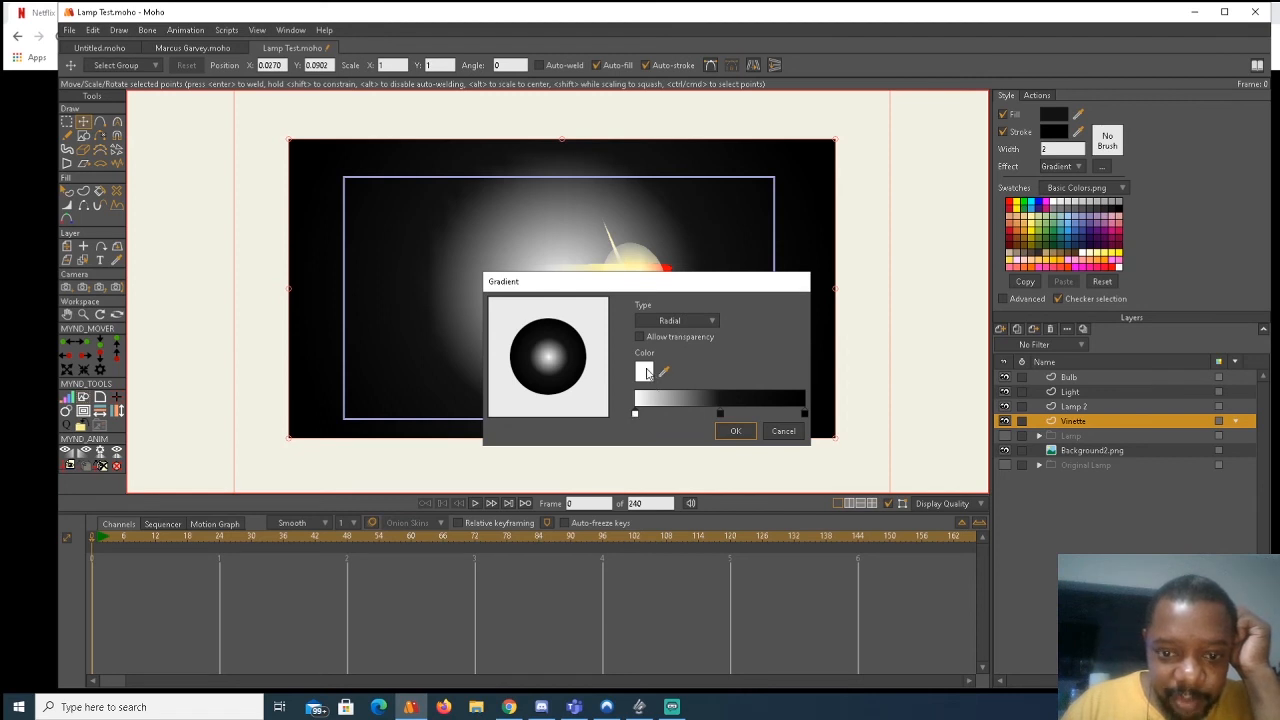
{"action": "left_click", "coordinate": [646, 372]}
{"action": "left_click_drag", "start_coordinate": [997, 228], "coordinate": [1009, 400]}
{"action": "left_click", "coordinate": [990, 399]}
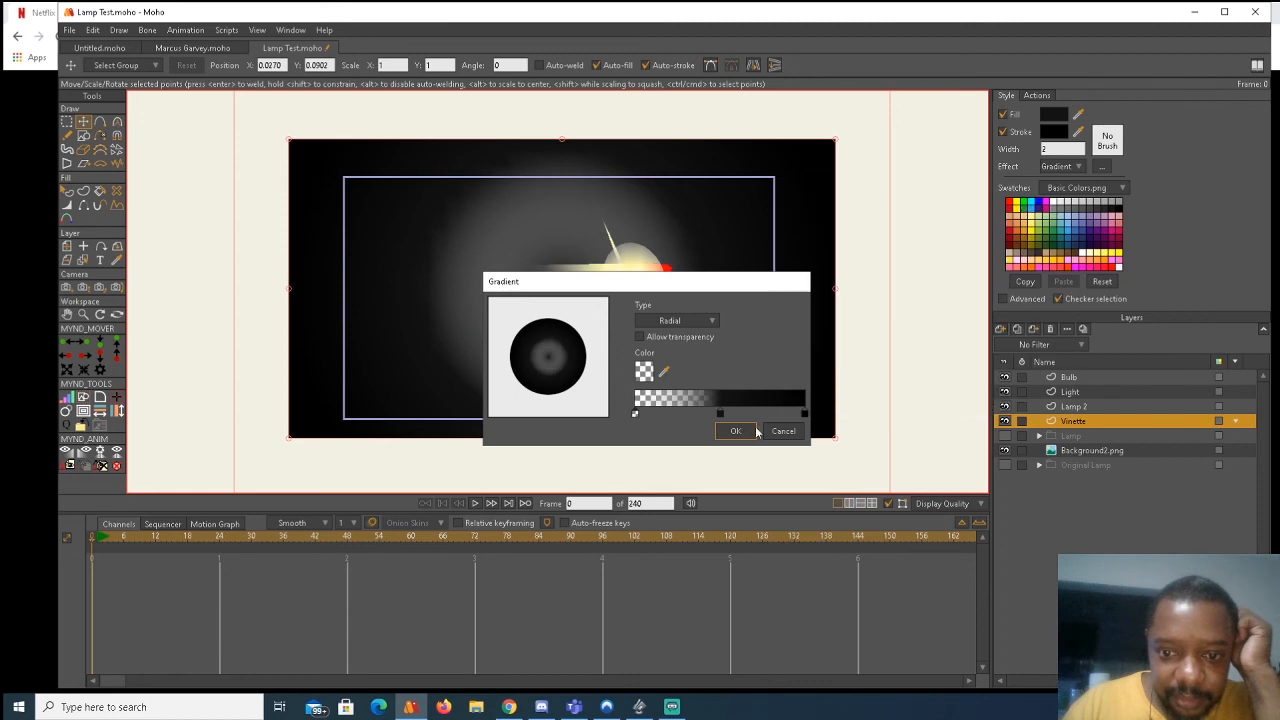
Remove the gradient's middle color stop, accept the gradient, and render the frame.
{"action": "left_click", "coordinate": [804, 414]}
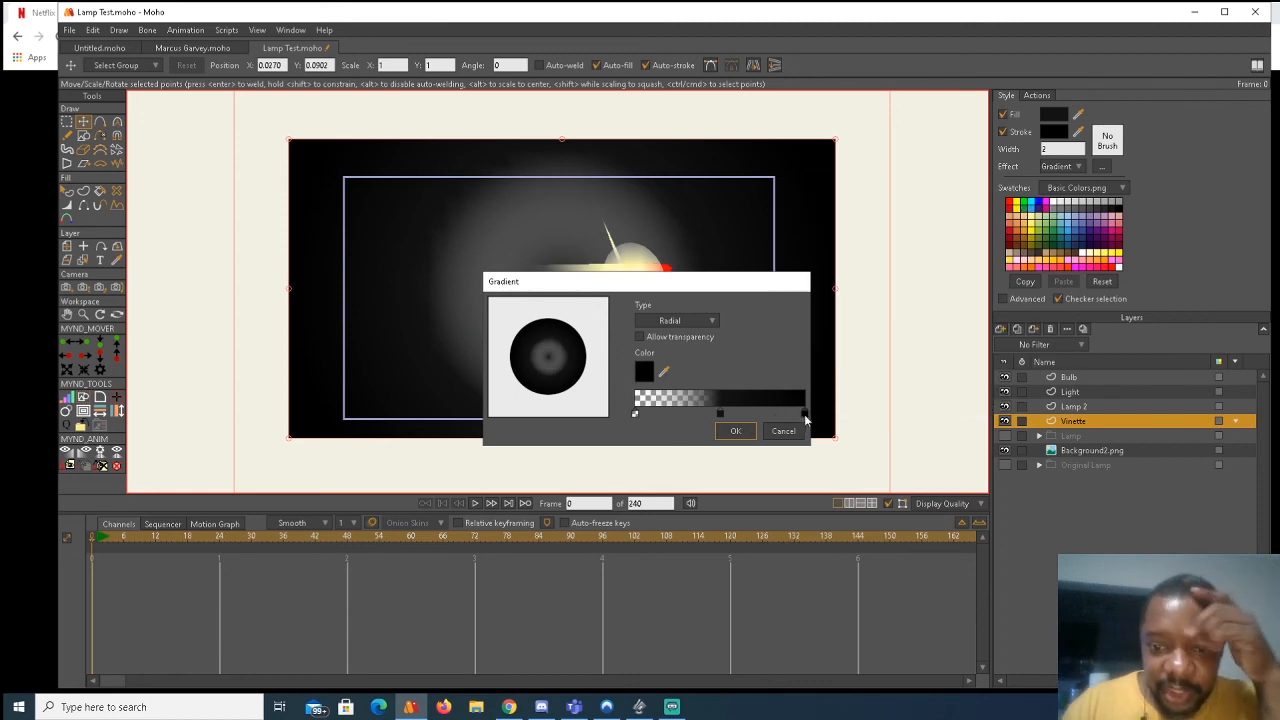
{"action": "left_click", "coordinate": [720, 413]}
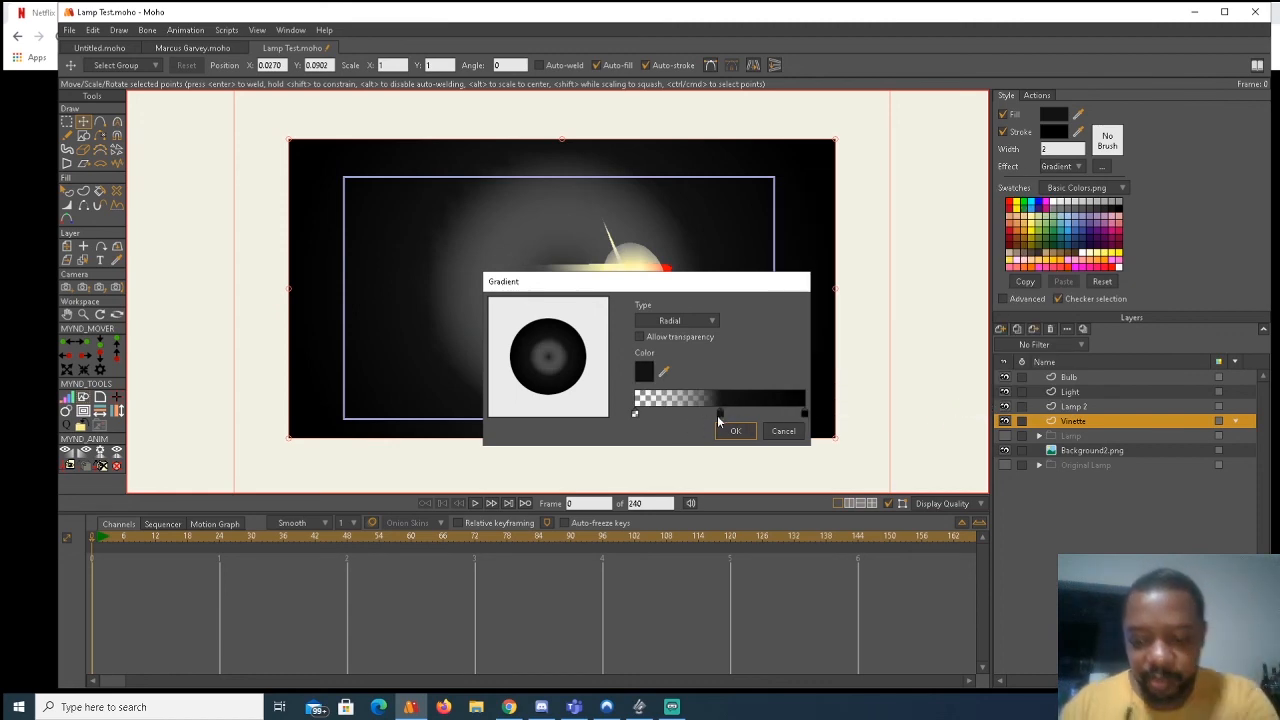
{"action": "left_click_drag", "start_coordinate": [720, 413], "coordinate": [723, 421]}
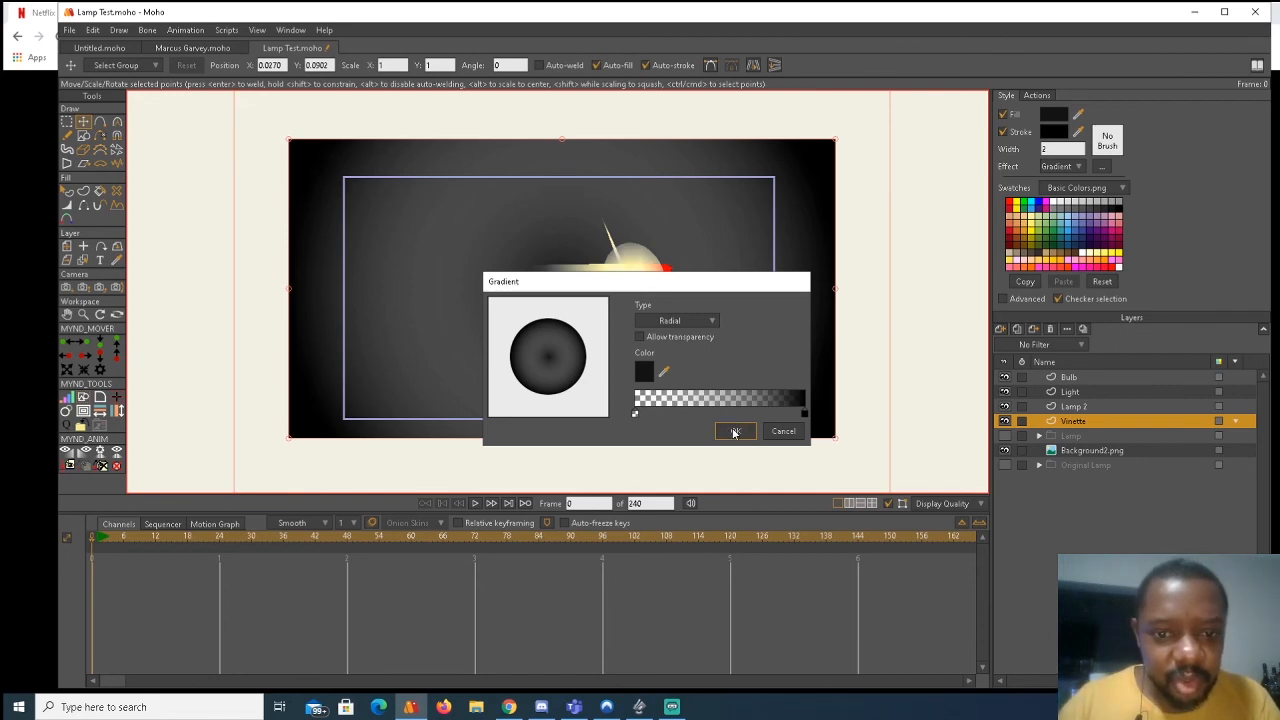
{"action": "left_click", "coordinate": [735, 432]}
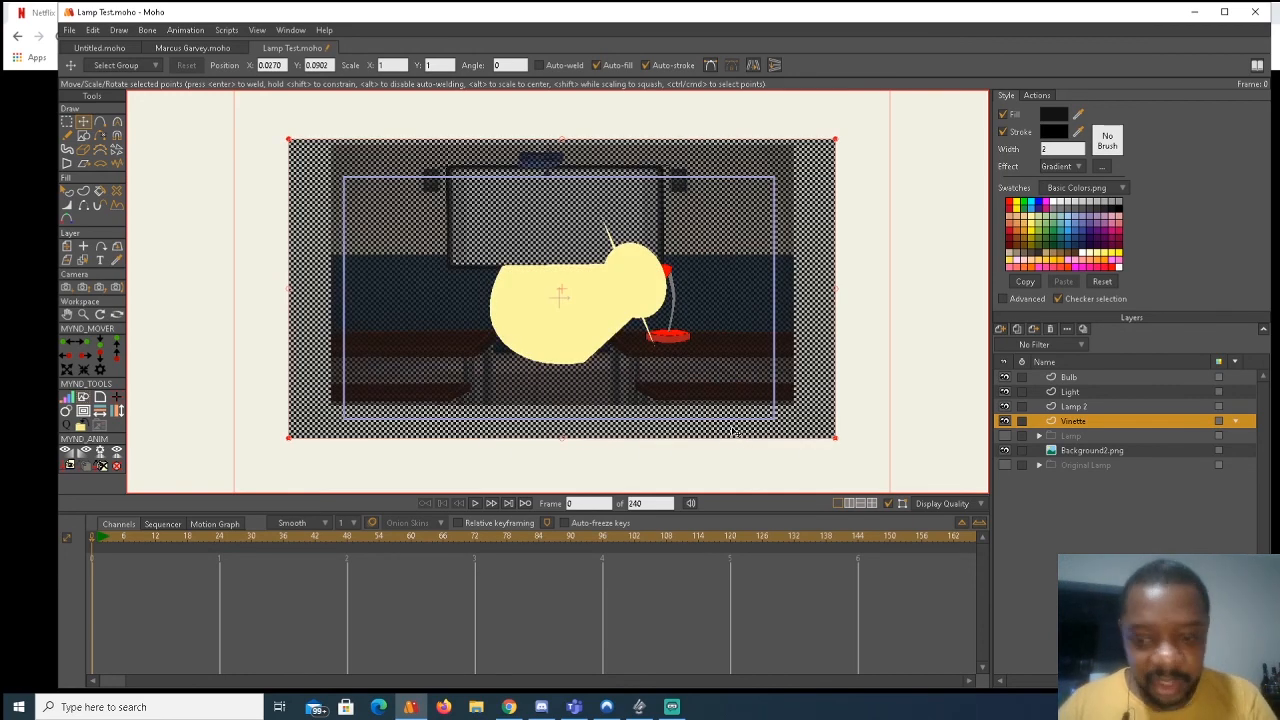
{"action": "key", "text": "ctrl+r"}
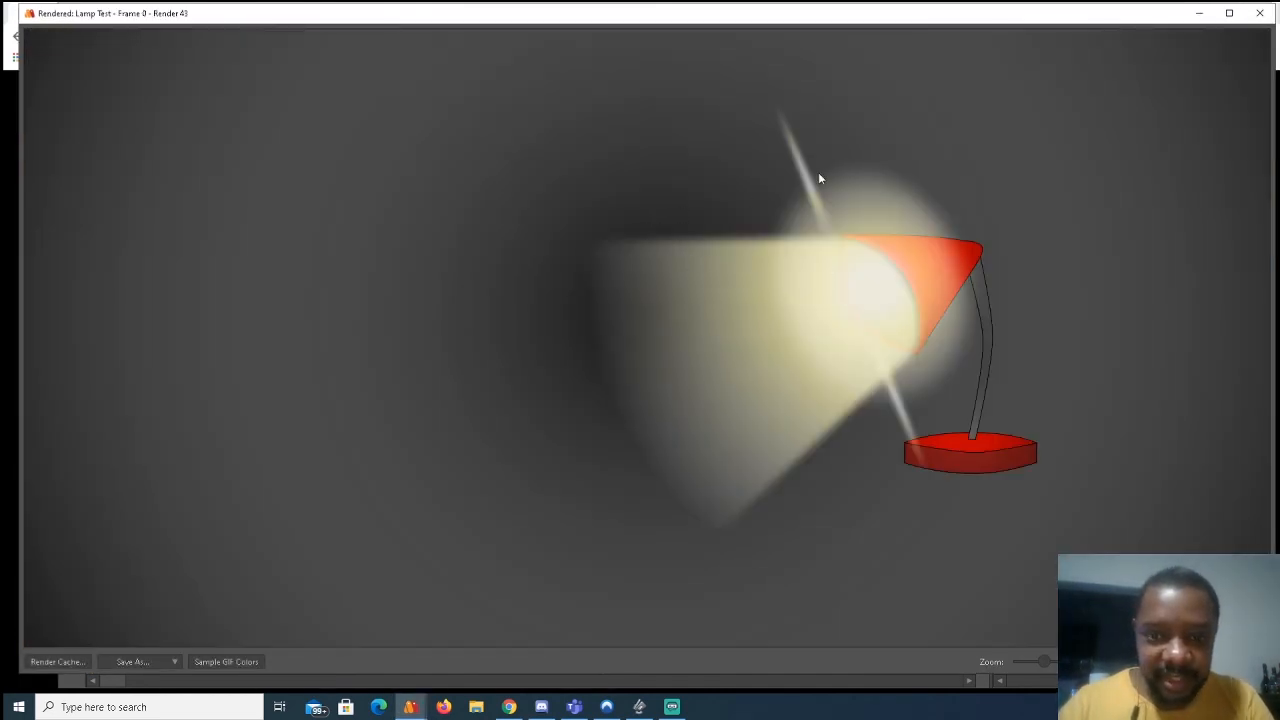
{"action": "left_click", "coordinate": [1262, 13]}
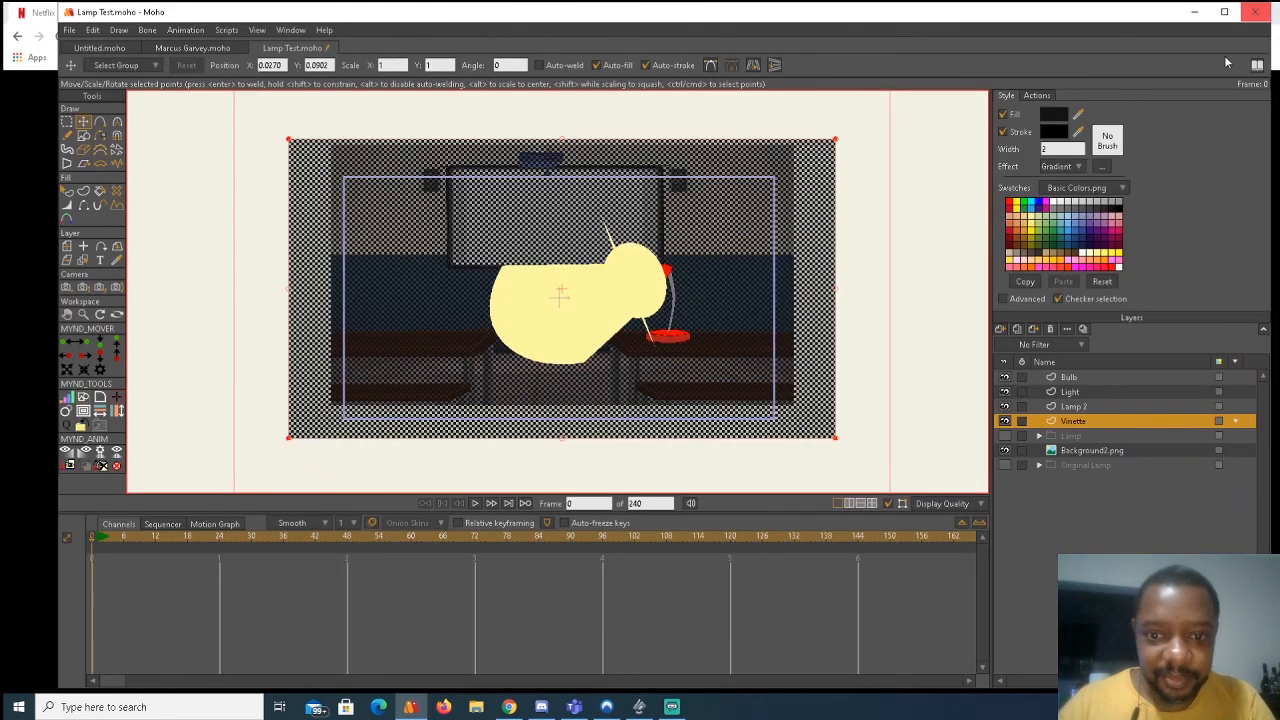
Set the Vinette layer's blending mode to Multiply and render the frame.
{"action": "double_click", "coordinate": [1093, 423]}
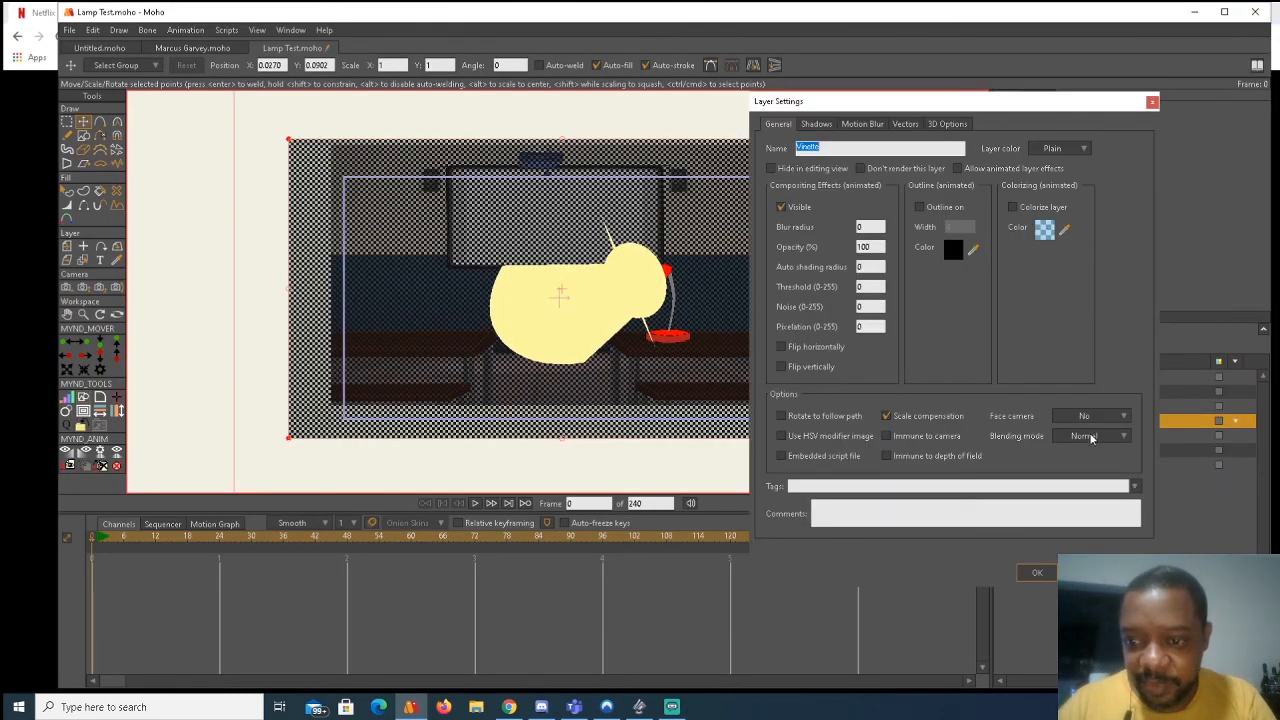
{"action": "left_click", "coordinate": [1098, 436]}
{"action": "left_click", "coordinate": [1104, 462]}
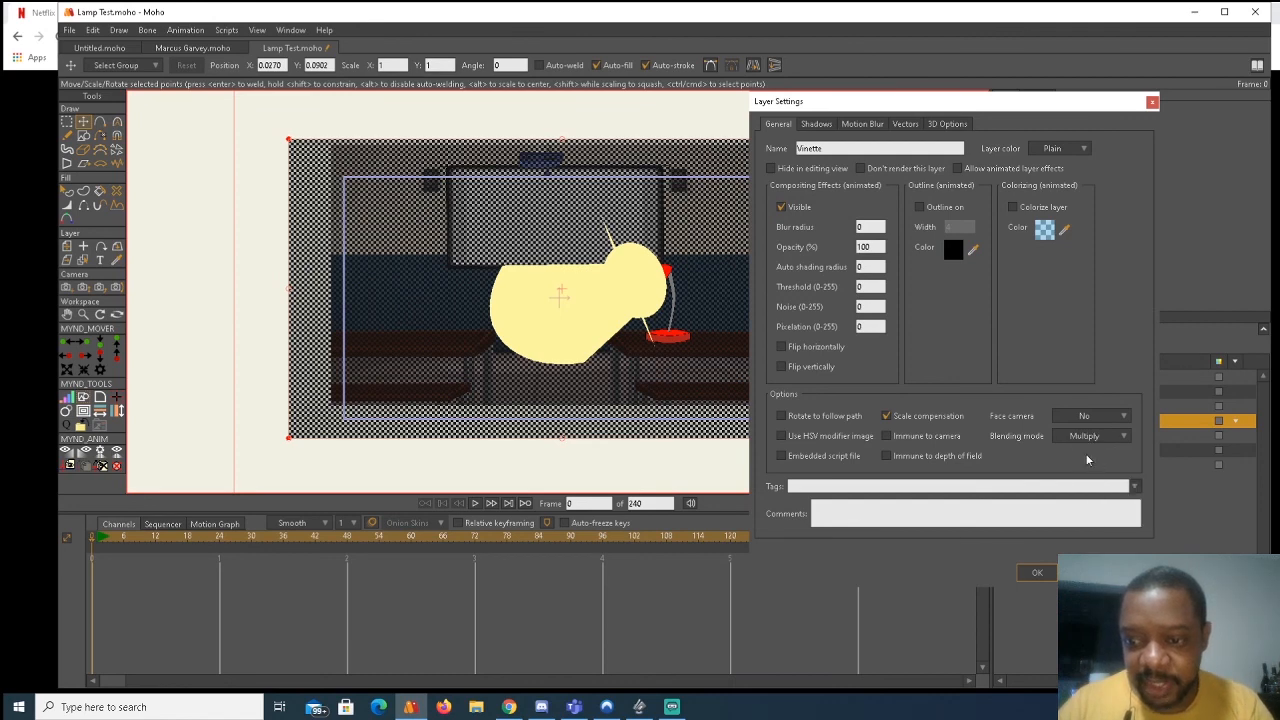
{"action": "left_click", "coordinate": [1040, 574]}
{"action": "key", "text": "ctrl+r"}
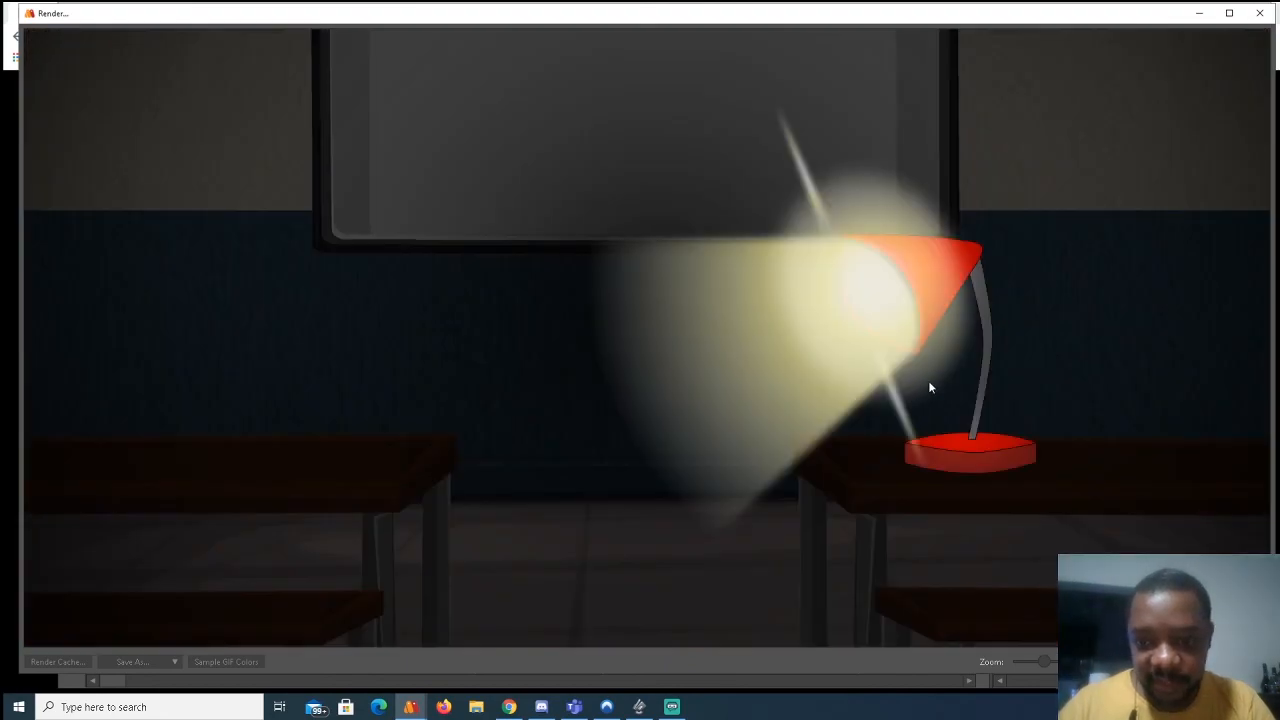
Set the Vinette layer's opacity to 50% and render the frame.
{"action": "left_click", "coordinate": [1261, 14]}
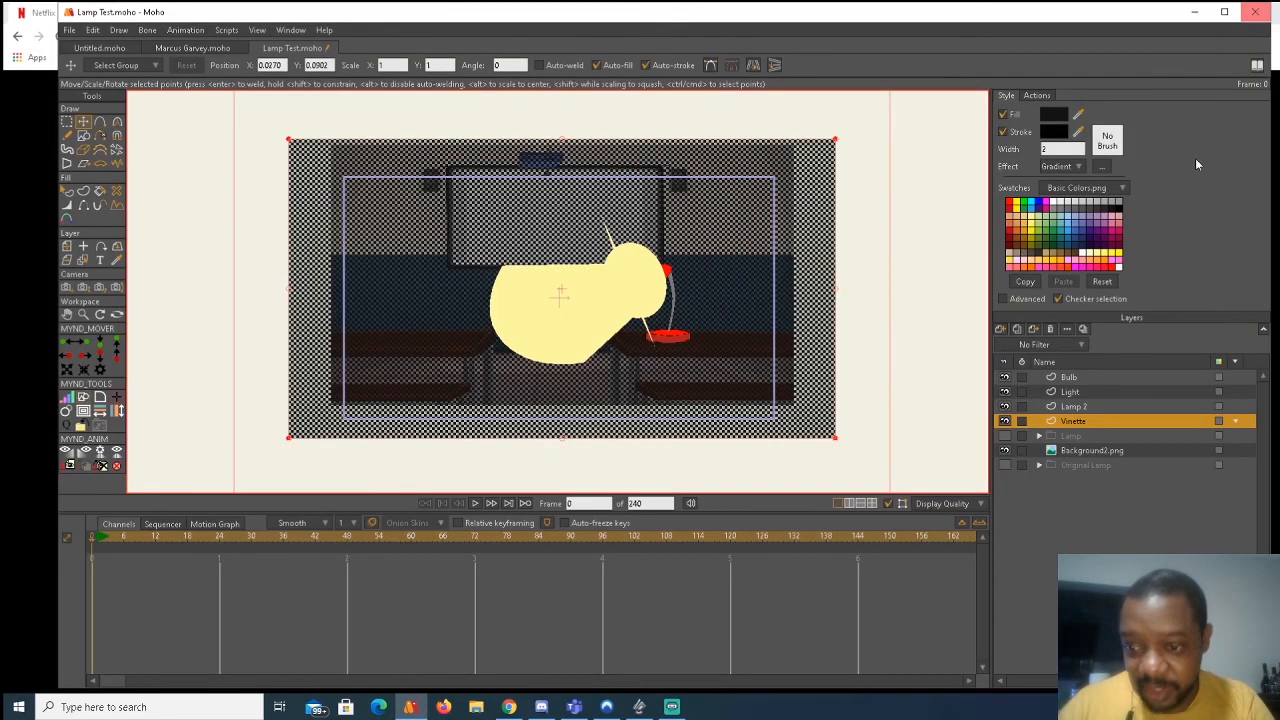
{"action": "double_click", "coordinate": [1100, 421]}
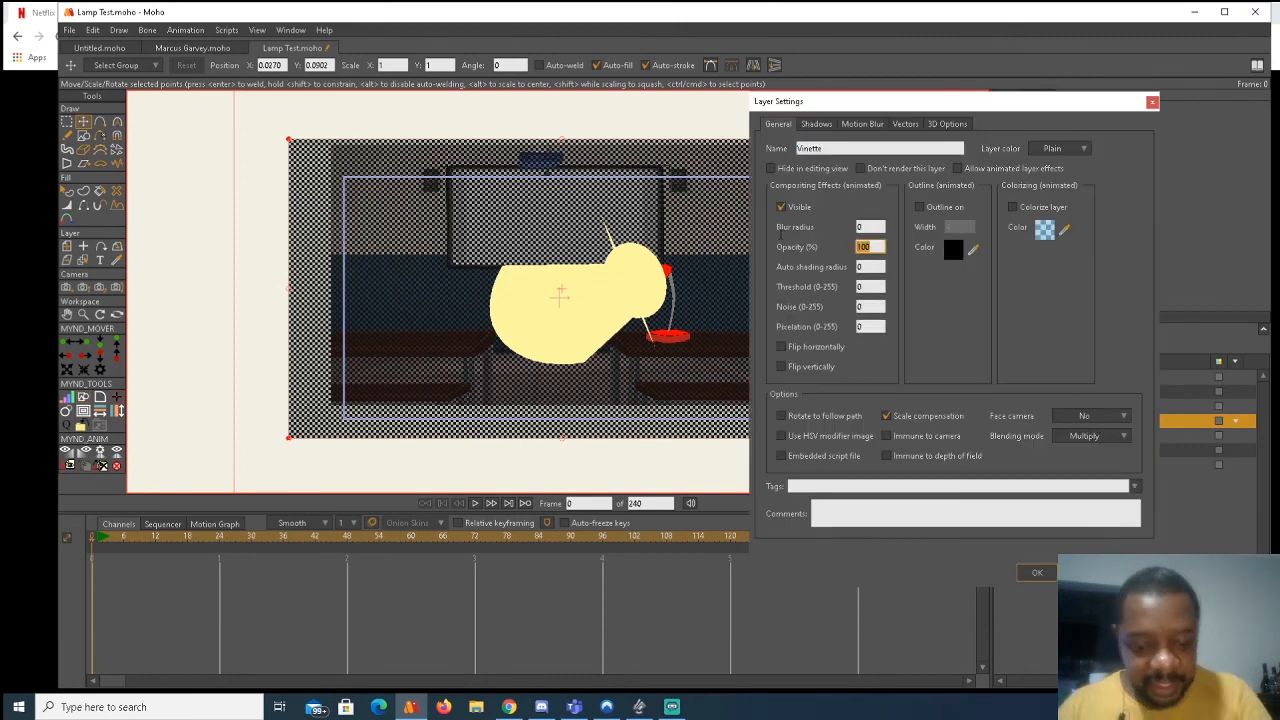
{"action": "type", "text": "50"}
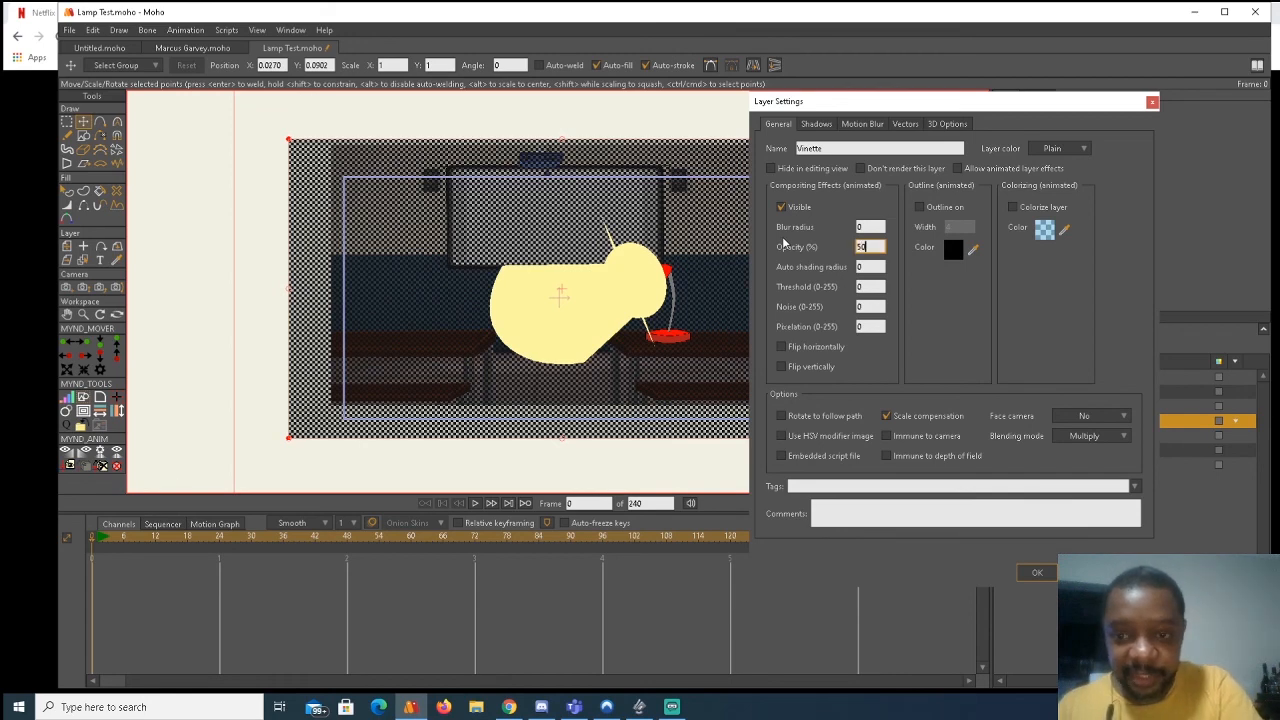
{"action": "key", "text": "Return"}
{"action": "key", "text": "ctrl+r"}
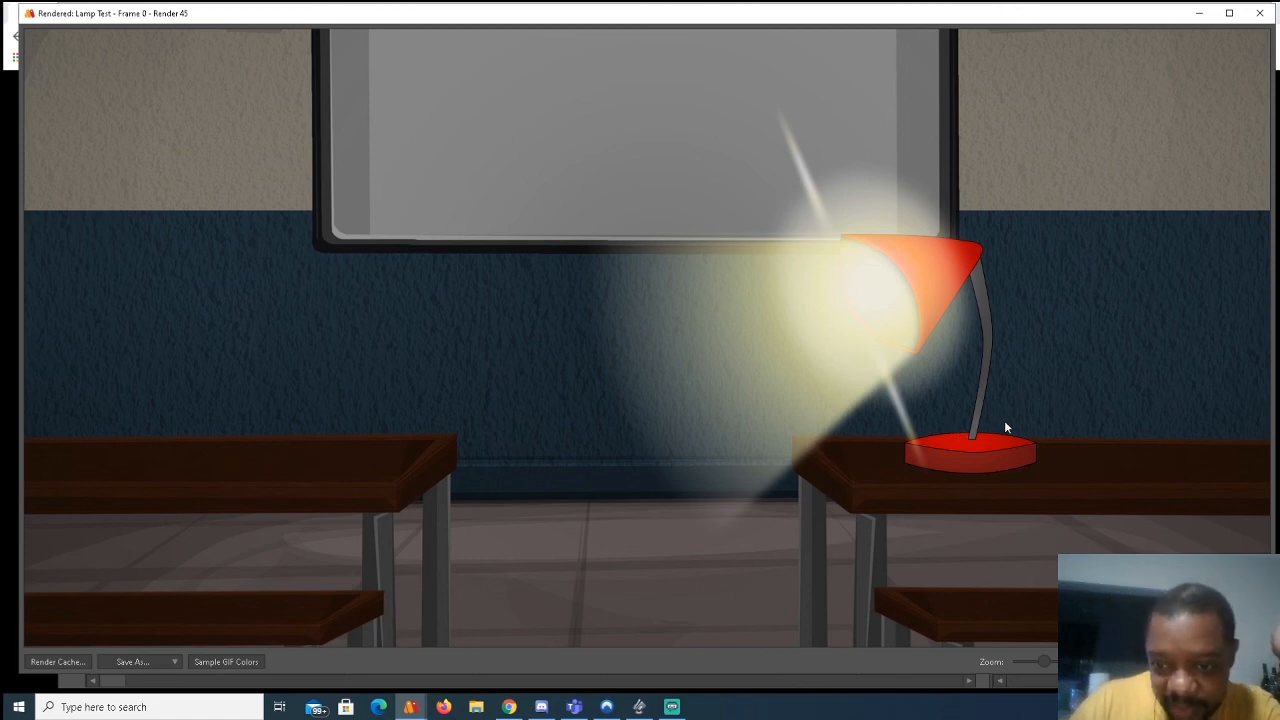
{"action": "left_click", "coordinate": [1259, 13]}
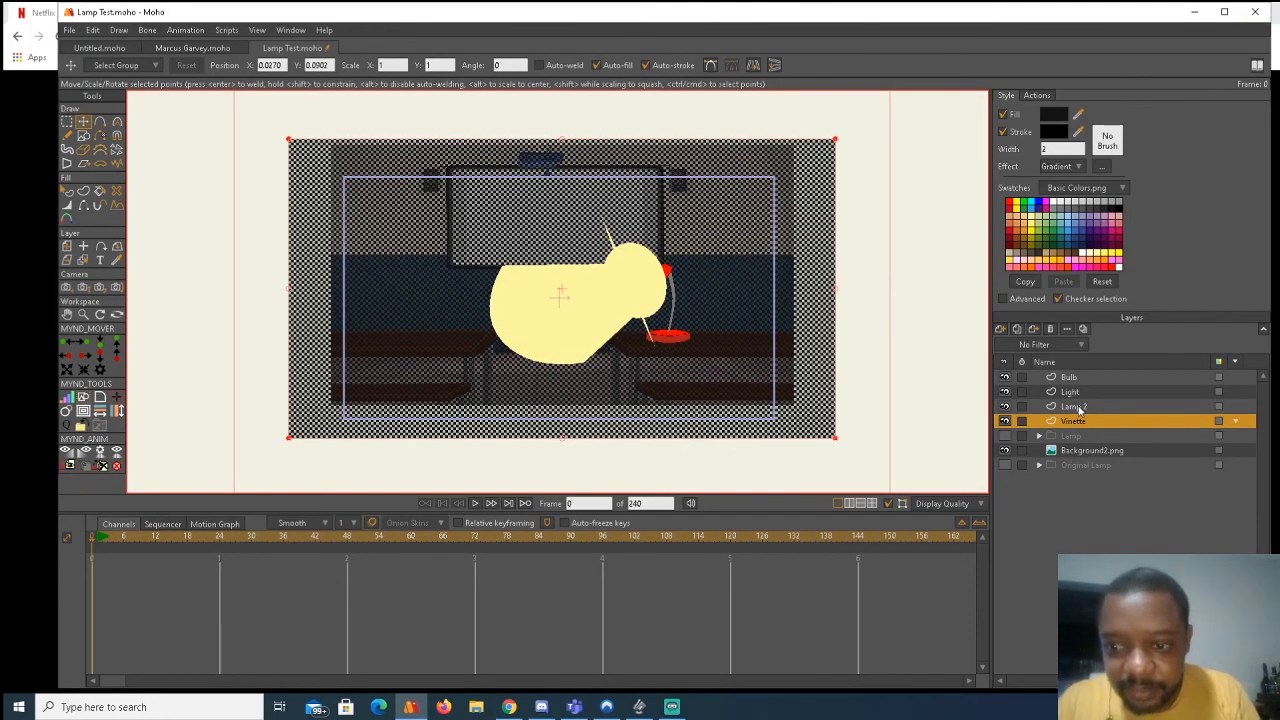
Group the Lamp 2, Light and Bulb layers together and name the group Lamp3.
{"action": "left_click", "coordinate": [1073, 406]}
{"action": "left_click", "coordinate": [1071, 392], "text": "ctrl"}
{"action": "left_click", "coordinate": [1069, 377], "text": "ctrl"}
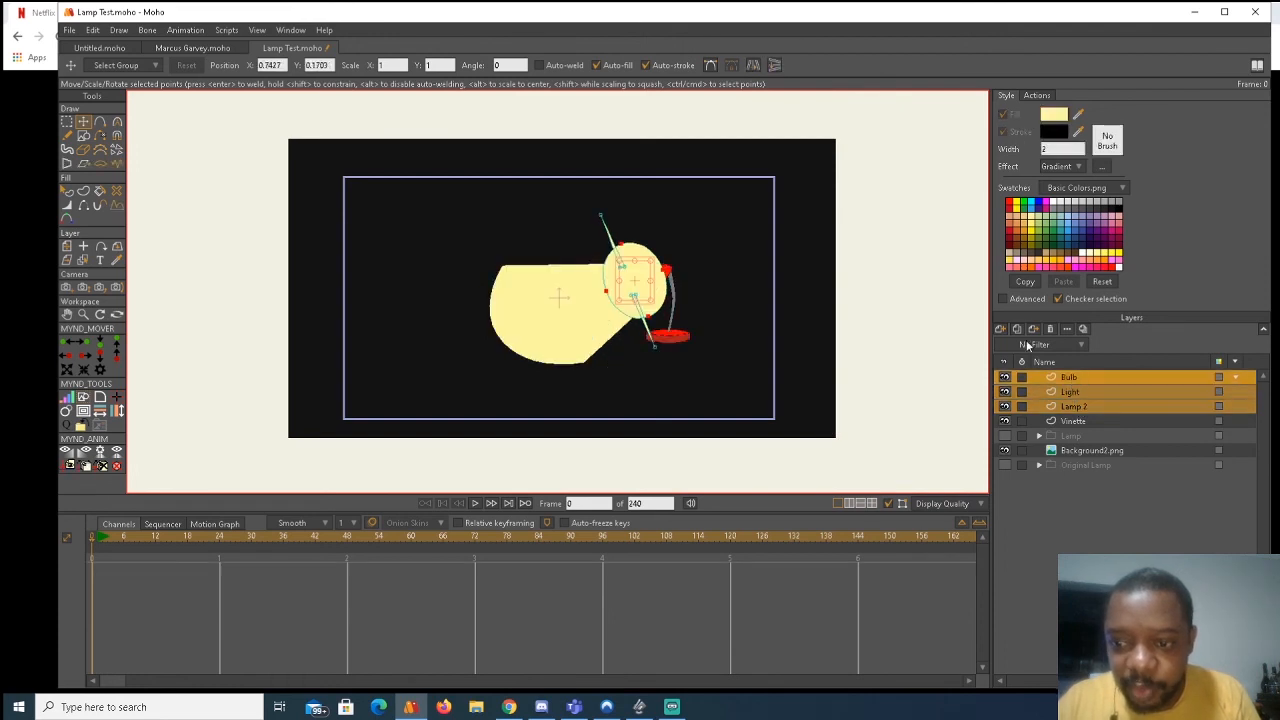
{"action": "left_click", "coordinate": [1000, 331]}
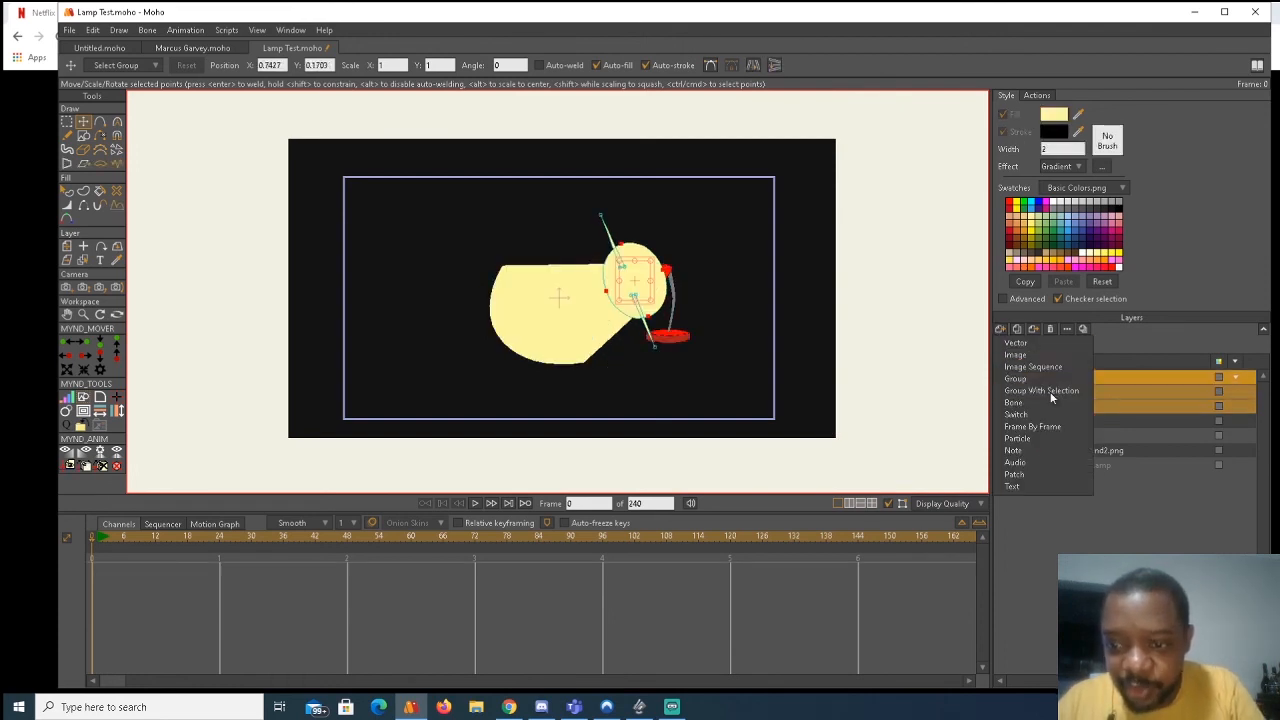
{"action": "left_click", "coordinate": [1077, 392]}
{"action": "double_click", "coordinate": [1078, 377]}
{"action": "type", "text": "L"}
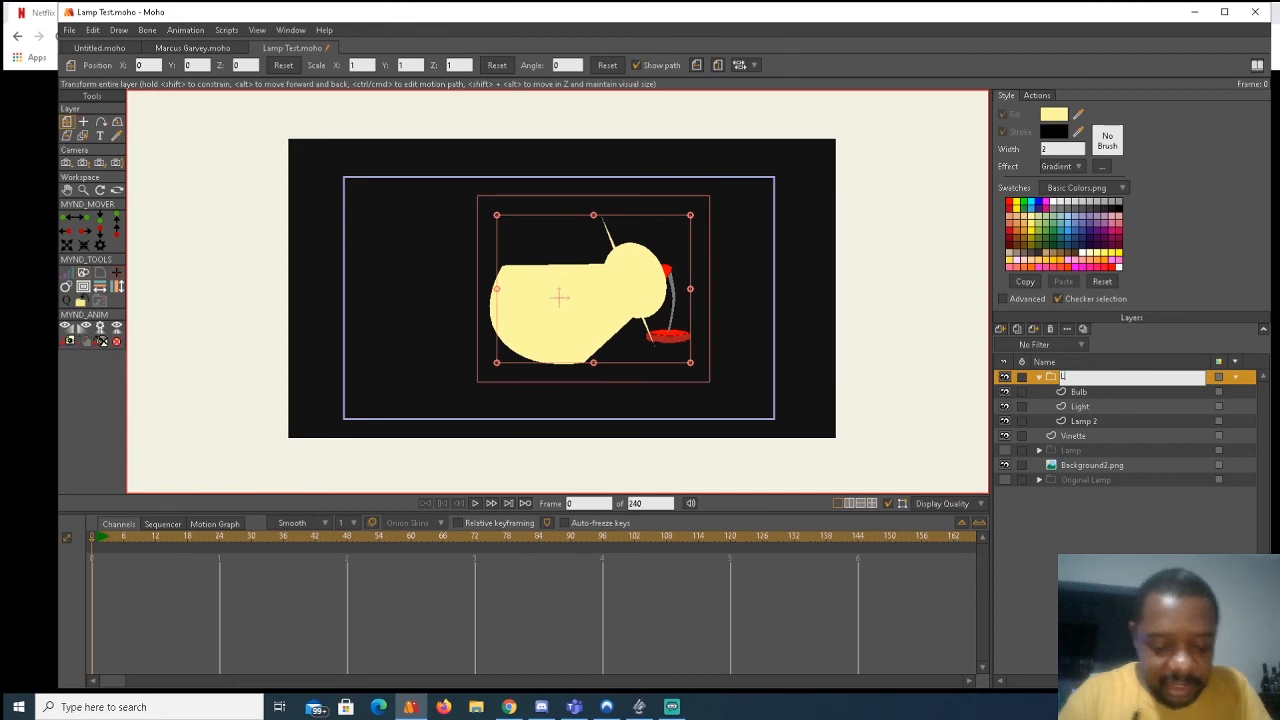
{"action": "type", "text": "amp3"}
{"action": "key", "text": "Return"}
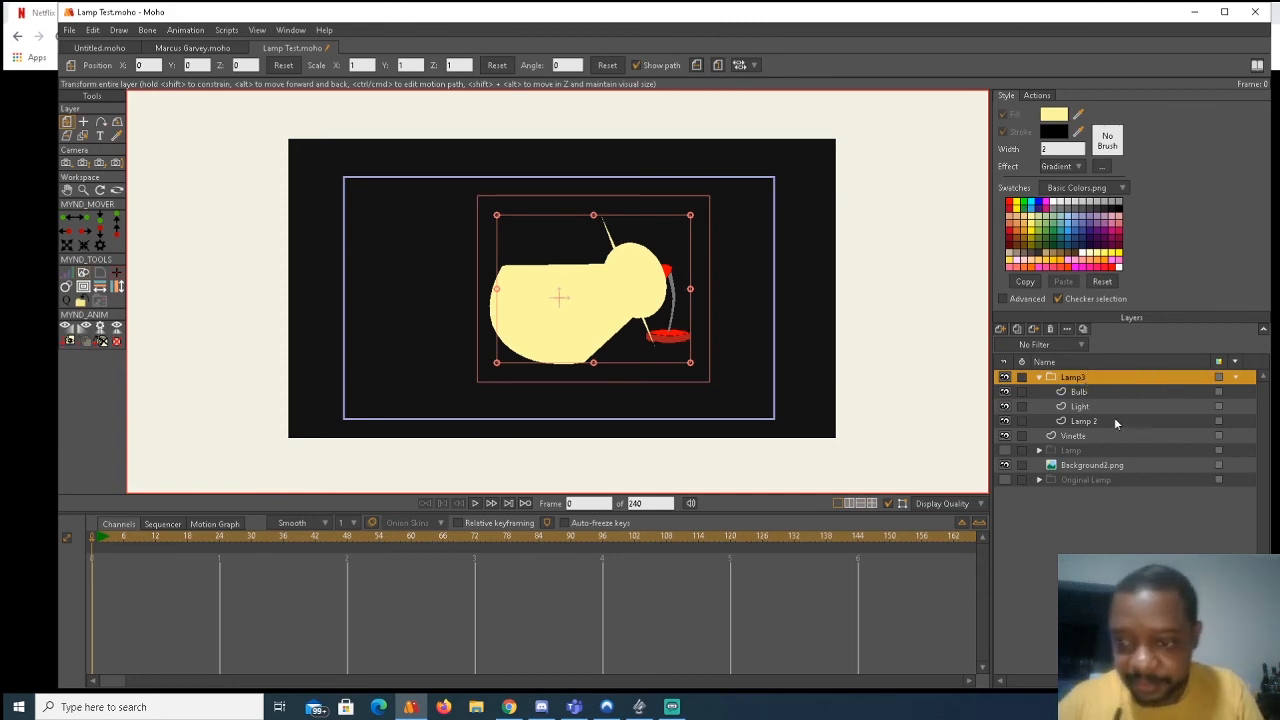
Collapse the Lamp3 group, move the whole lamp with its light slightly right along the desk, and render the frame.
{"action": "left_click", "coordinate": [1100, 422]}
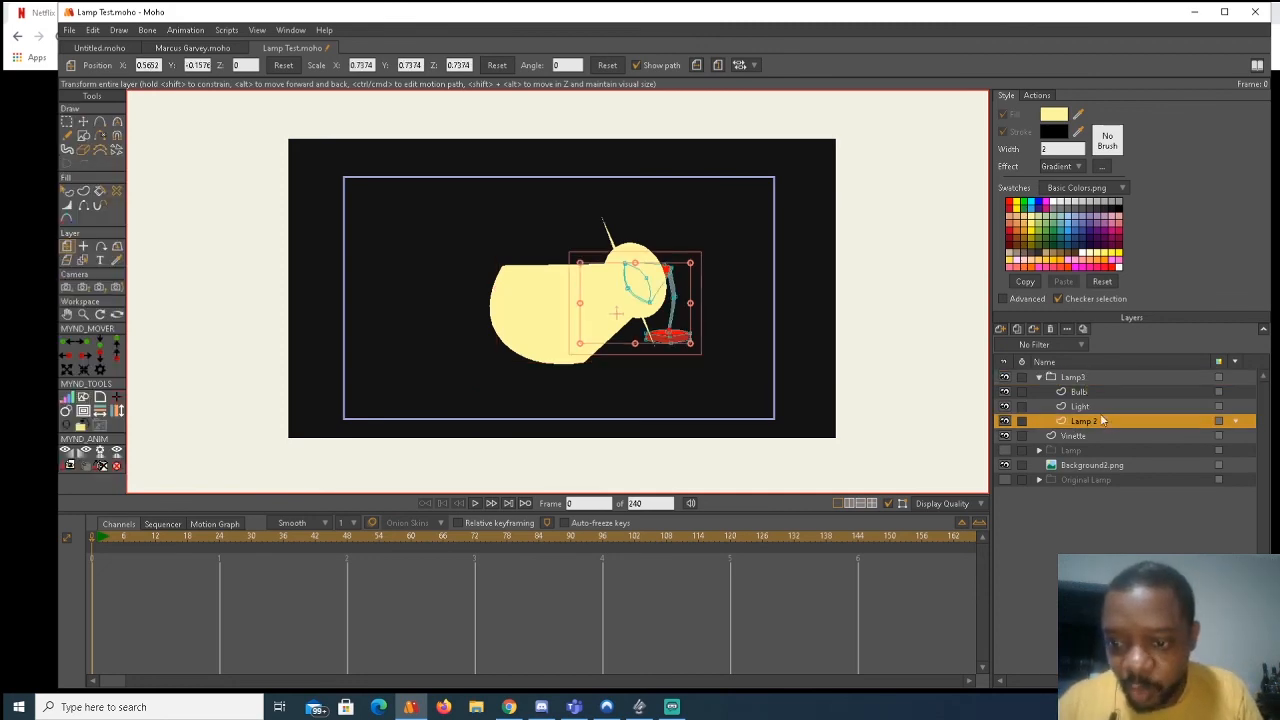
{"action": "left_click", "coordinate": [1040, 377]}
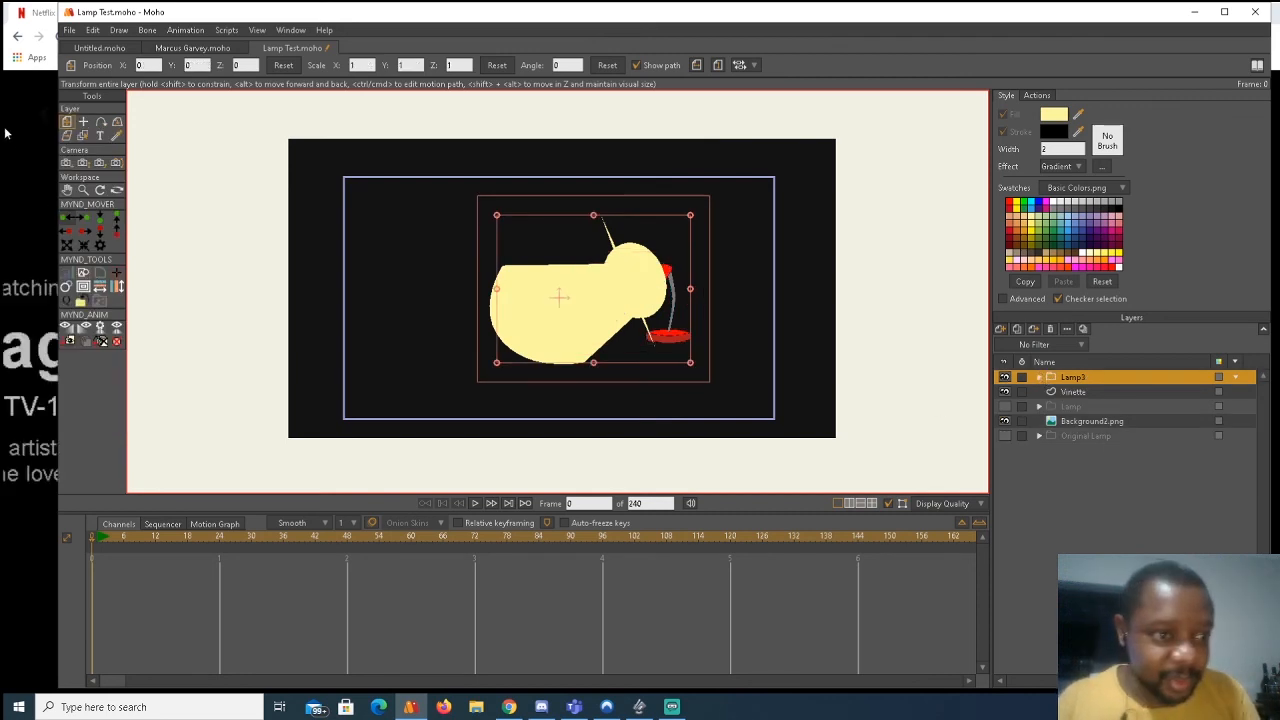
{"action": "left_click_drag", "start_coordinate": [584, 298], "coordinate": [614, 299]}
{"action": "key", "text": "ctrl+r"}
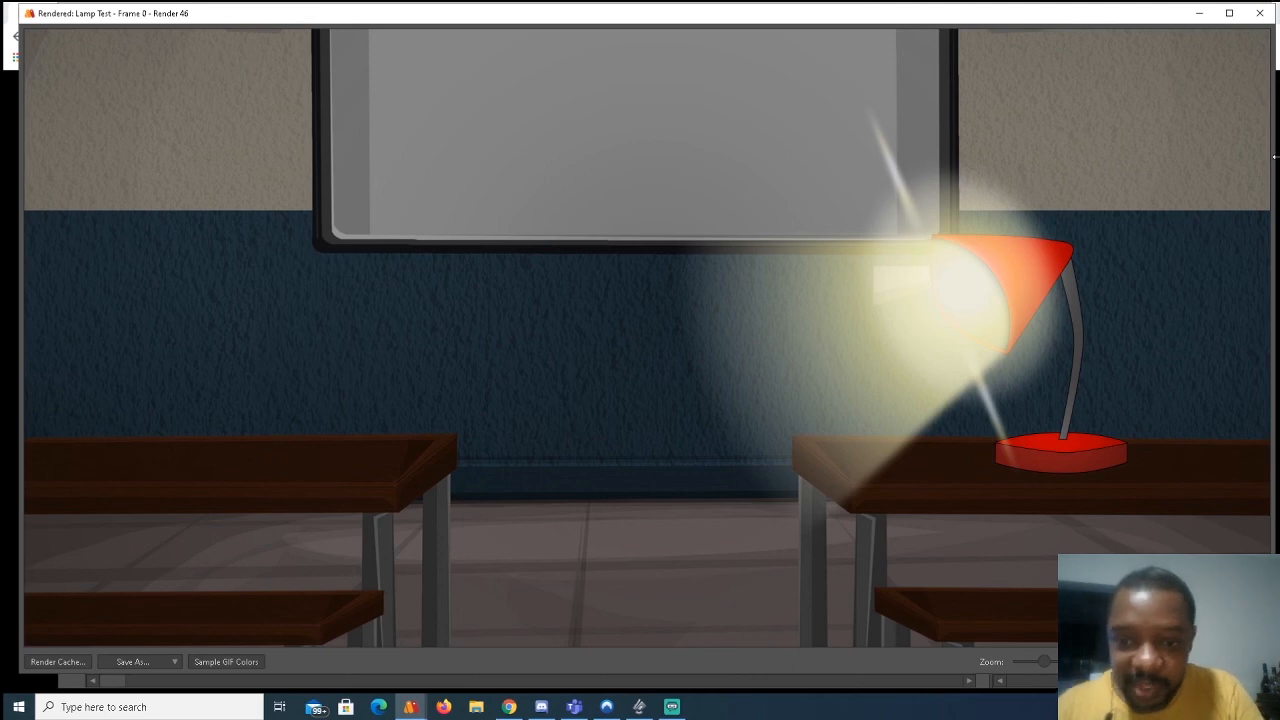
{"action": "left_click", "coordinate": [1257, 14]}
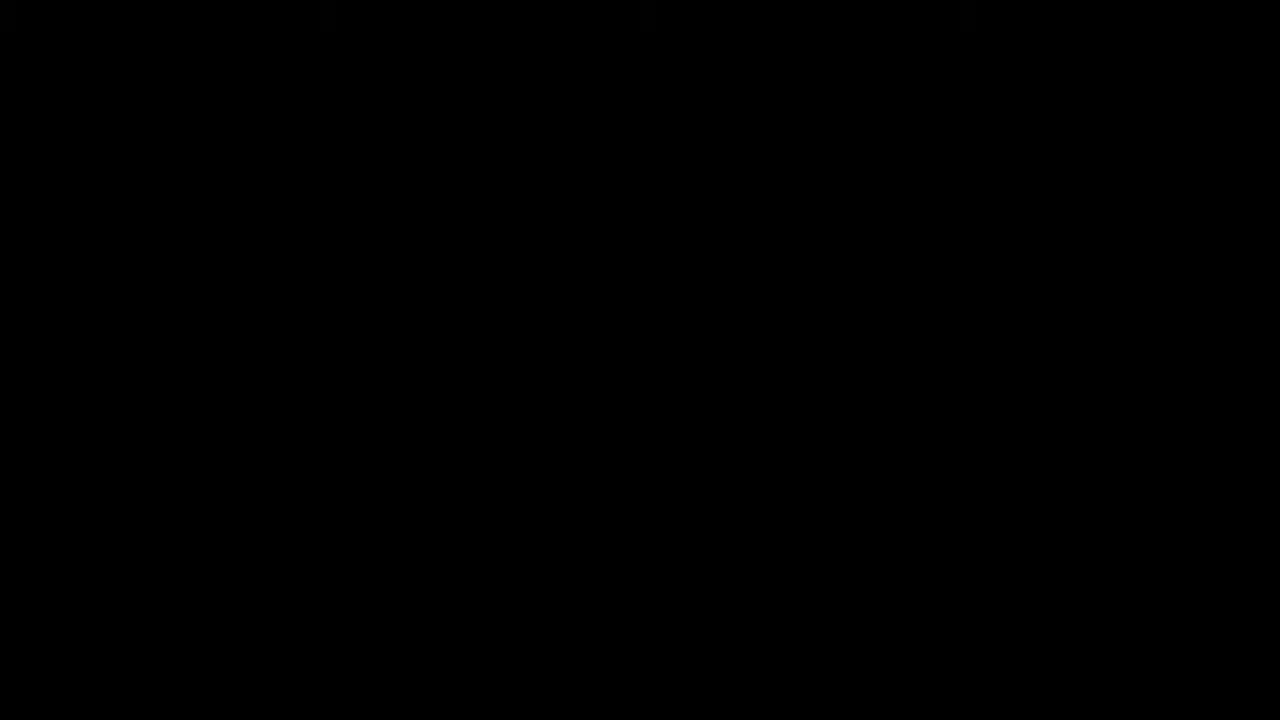